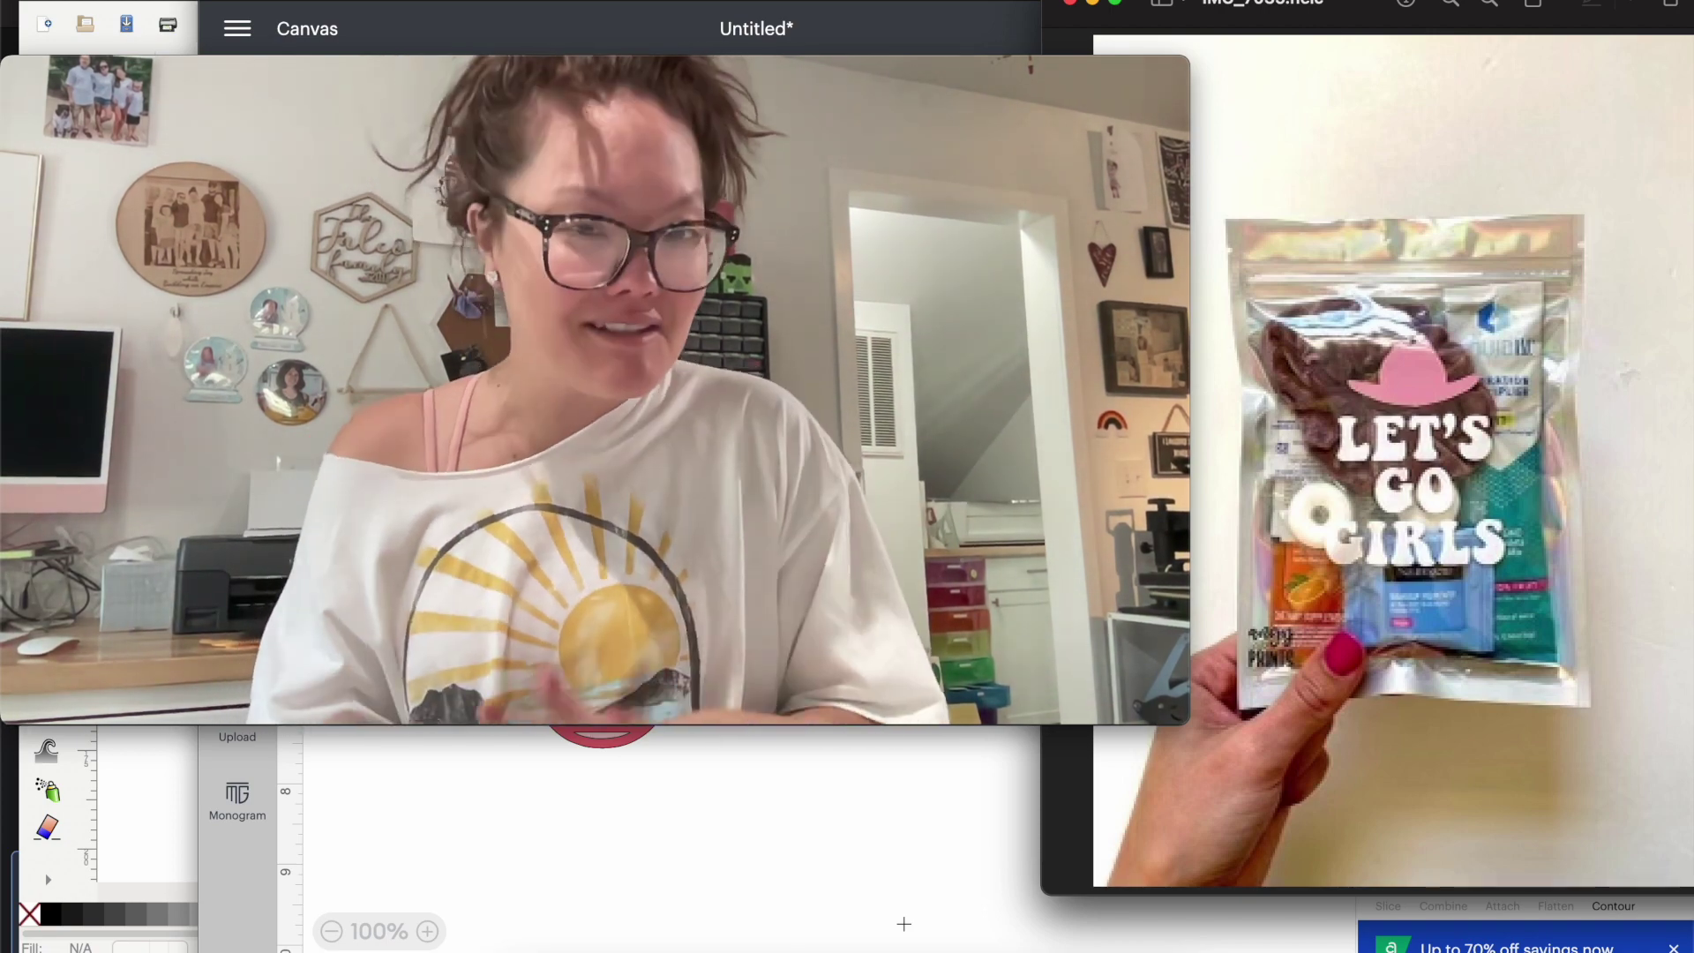
Shrink the Movie Recording window and tuck it into a corner, and bring the Cricut Design Space canvas in front of the photo
{"action": "mouse_move", "coordinate": [3, 79]}
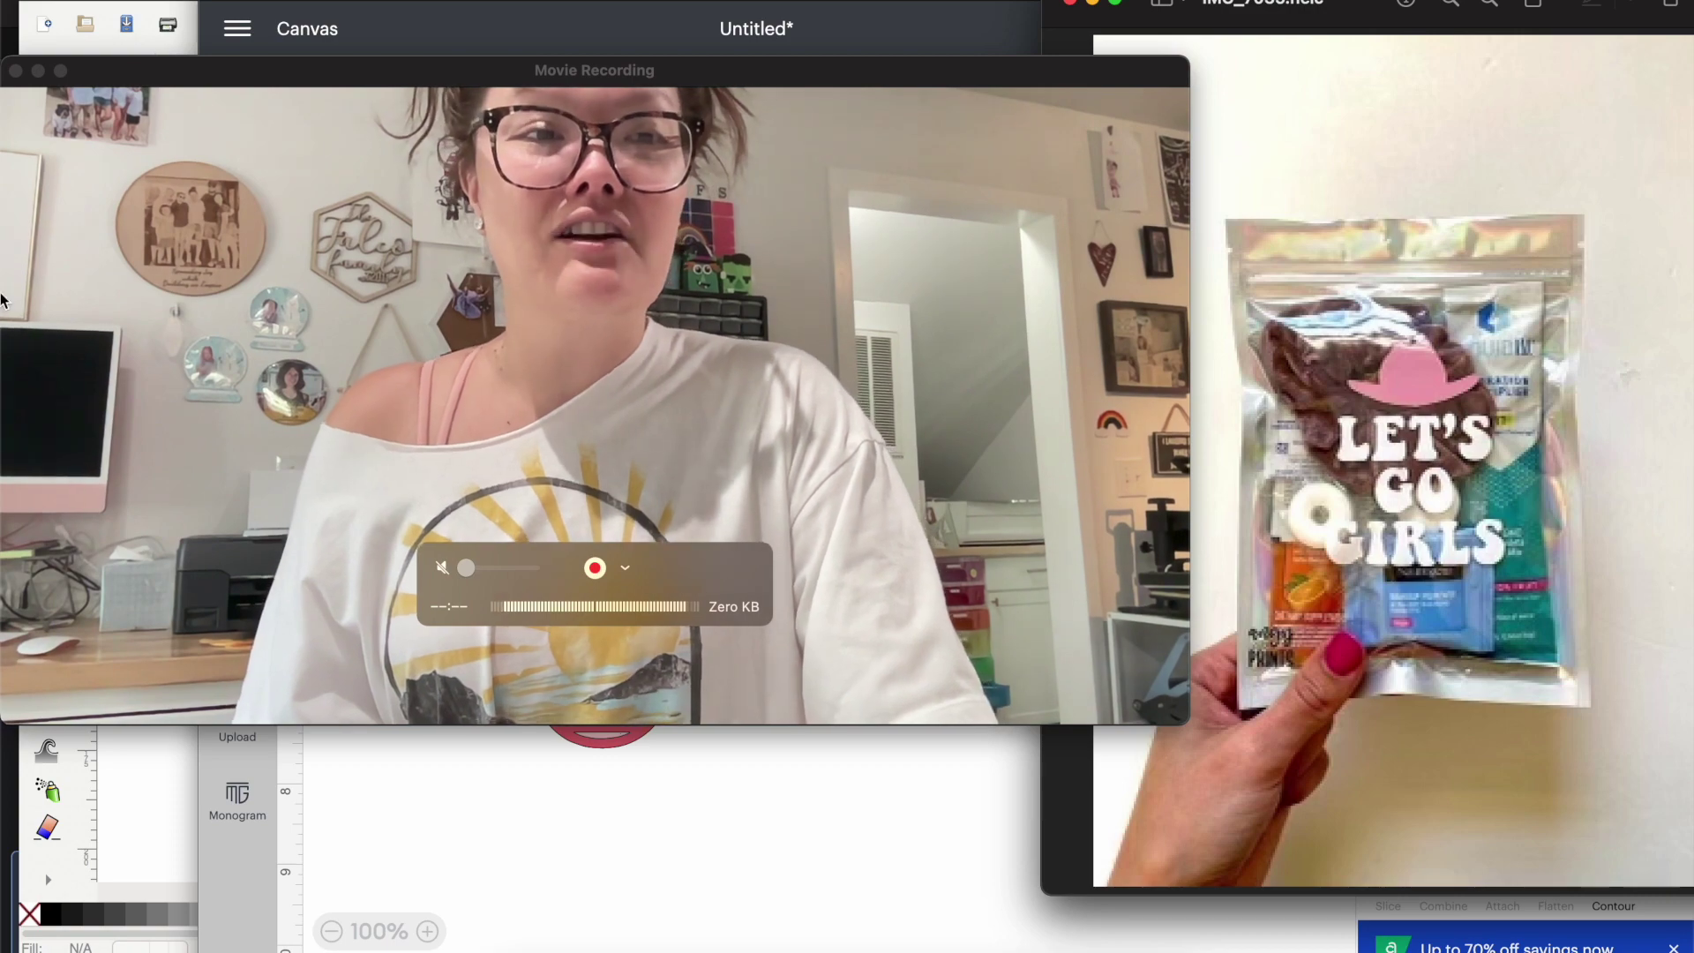
{"action": "left_click_drag", "start_coordinate": [3, 79], "coordinate": [713, 479]}
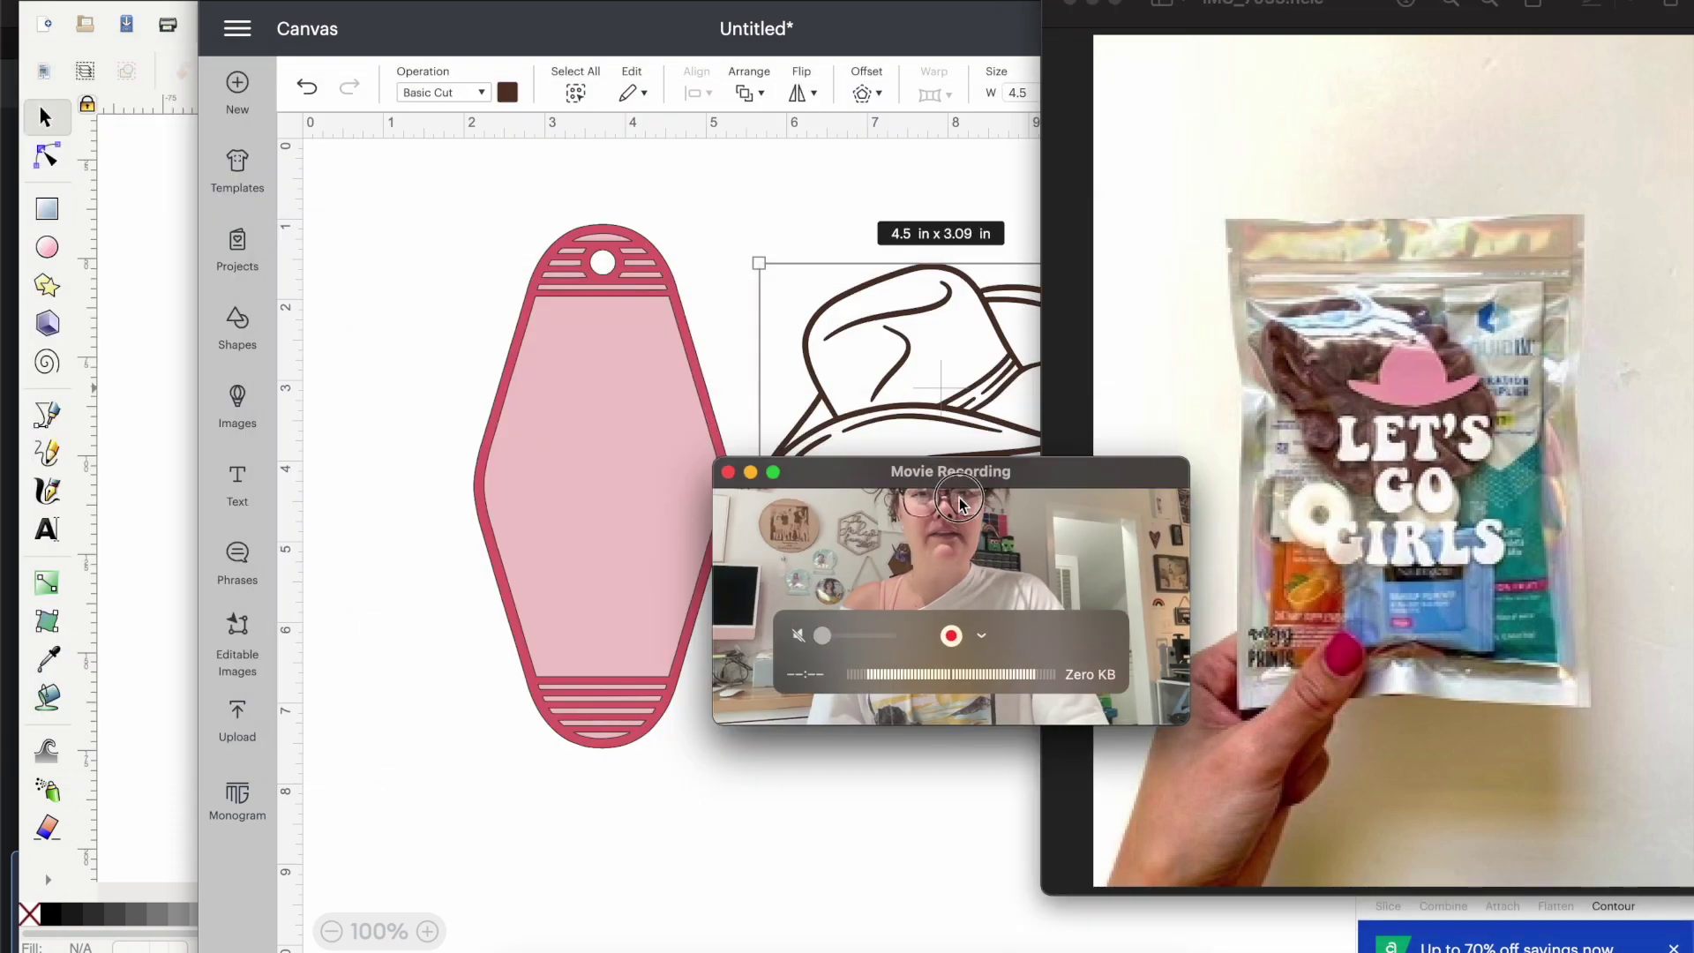
{"action": "left_click_drag", "start_coordinate": [938, 488], "coordinate": [1442, 737]}
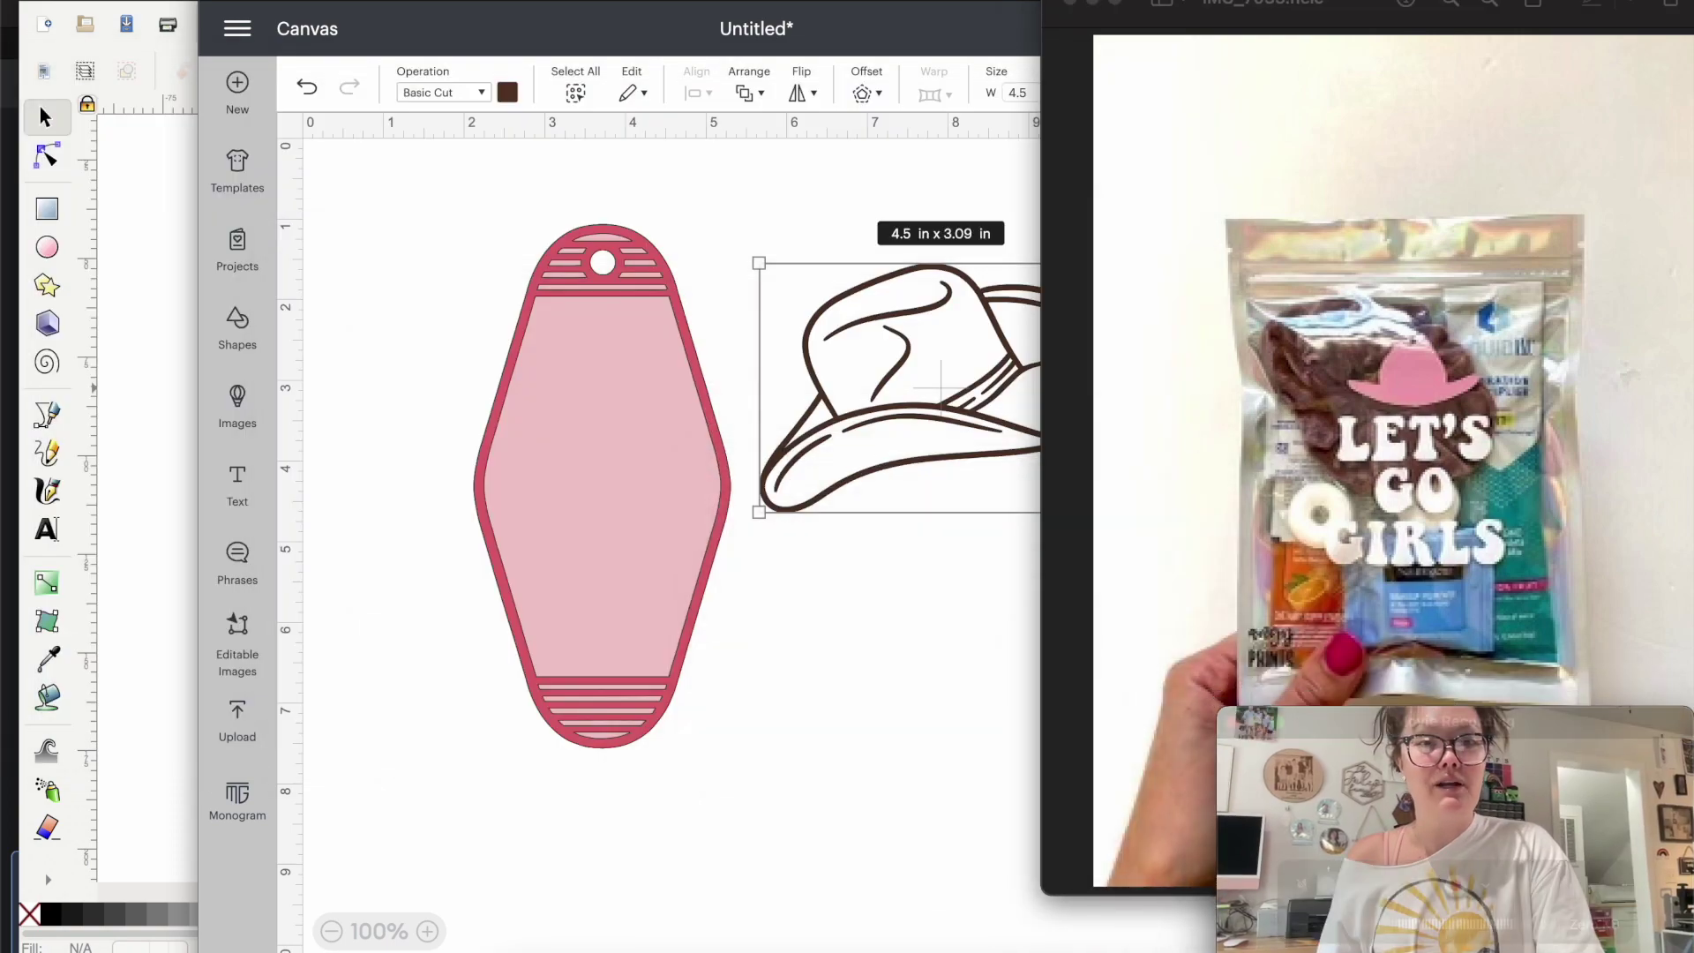
{"action": "left_click", "coordinate": [636, 8]}
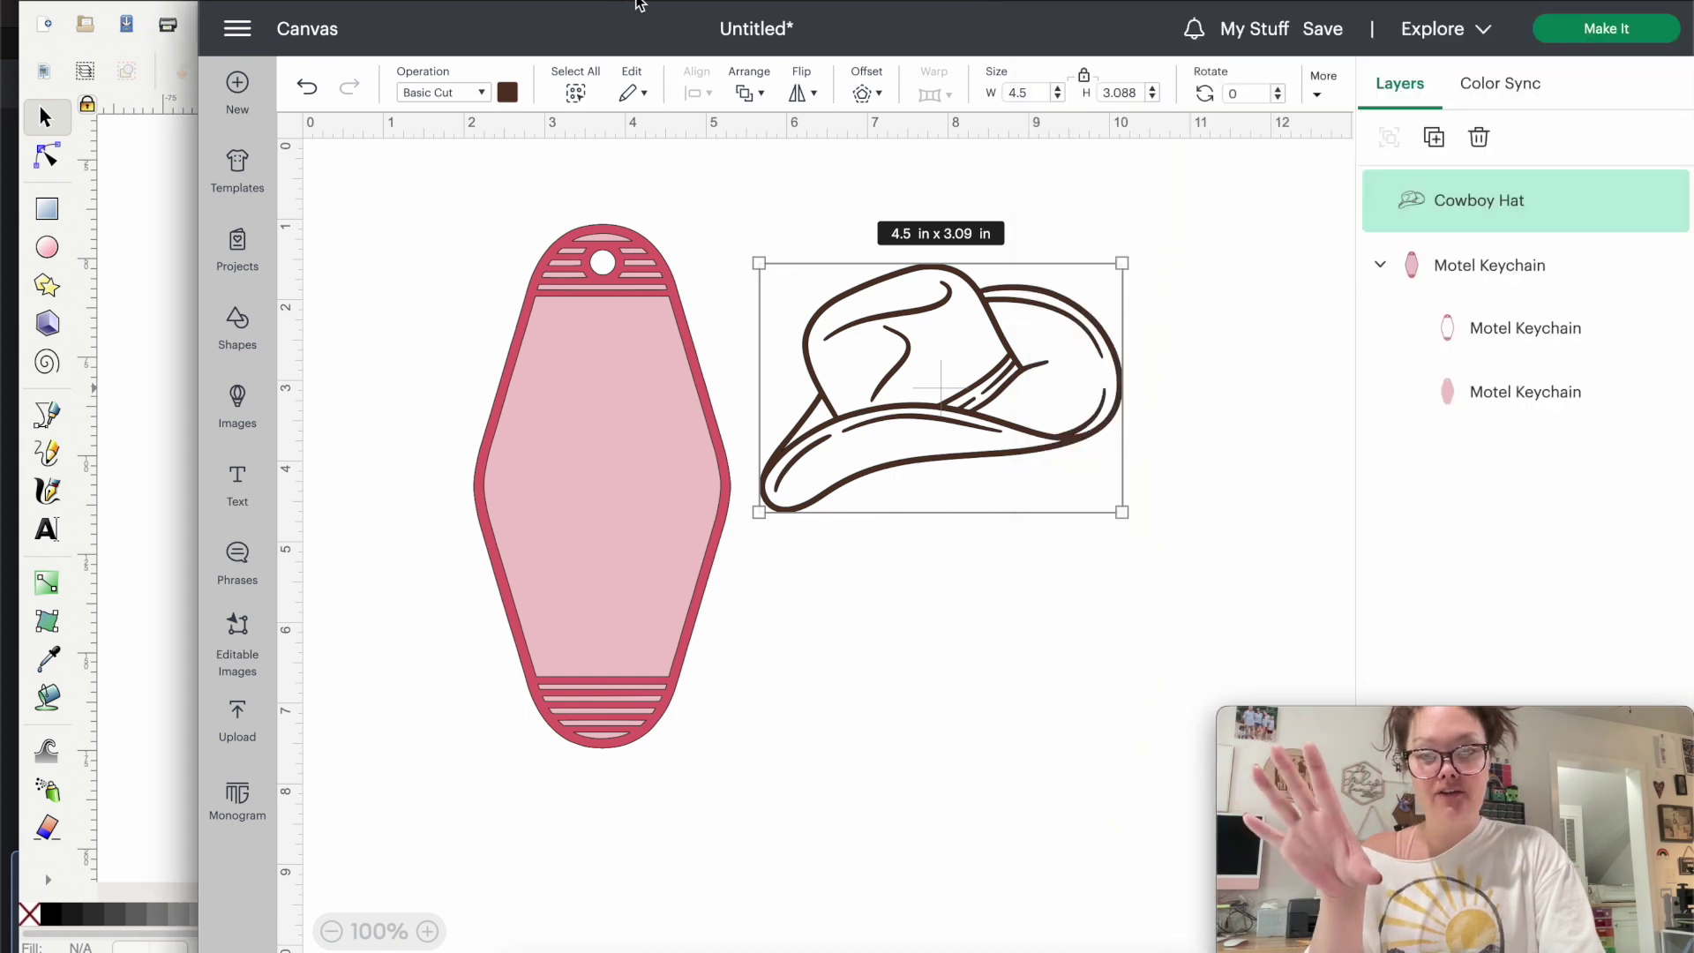
{"action": "left_click_drag", "start_coordinate": [638, 6], "coordinate": [440, 6]}
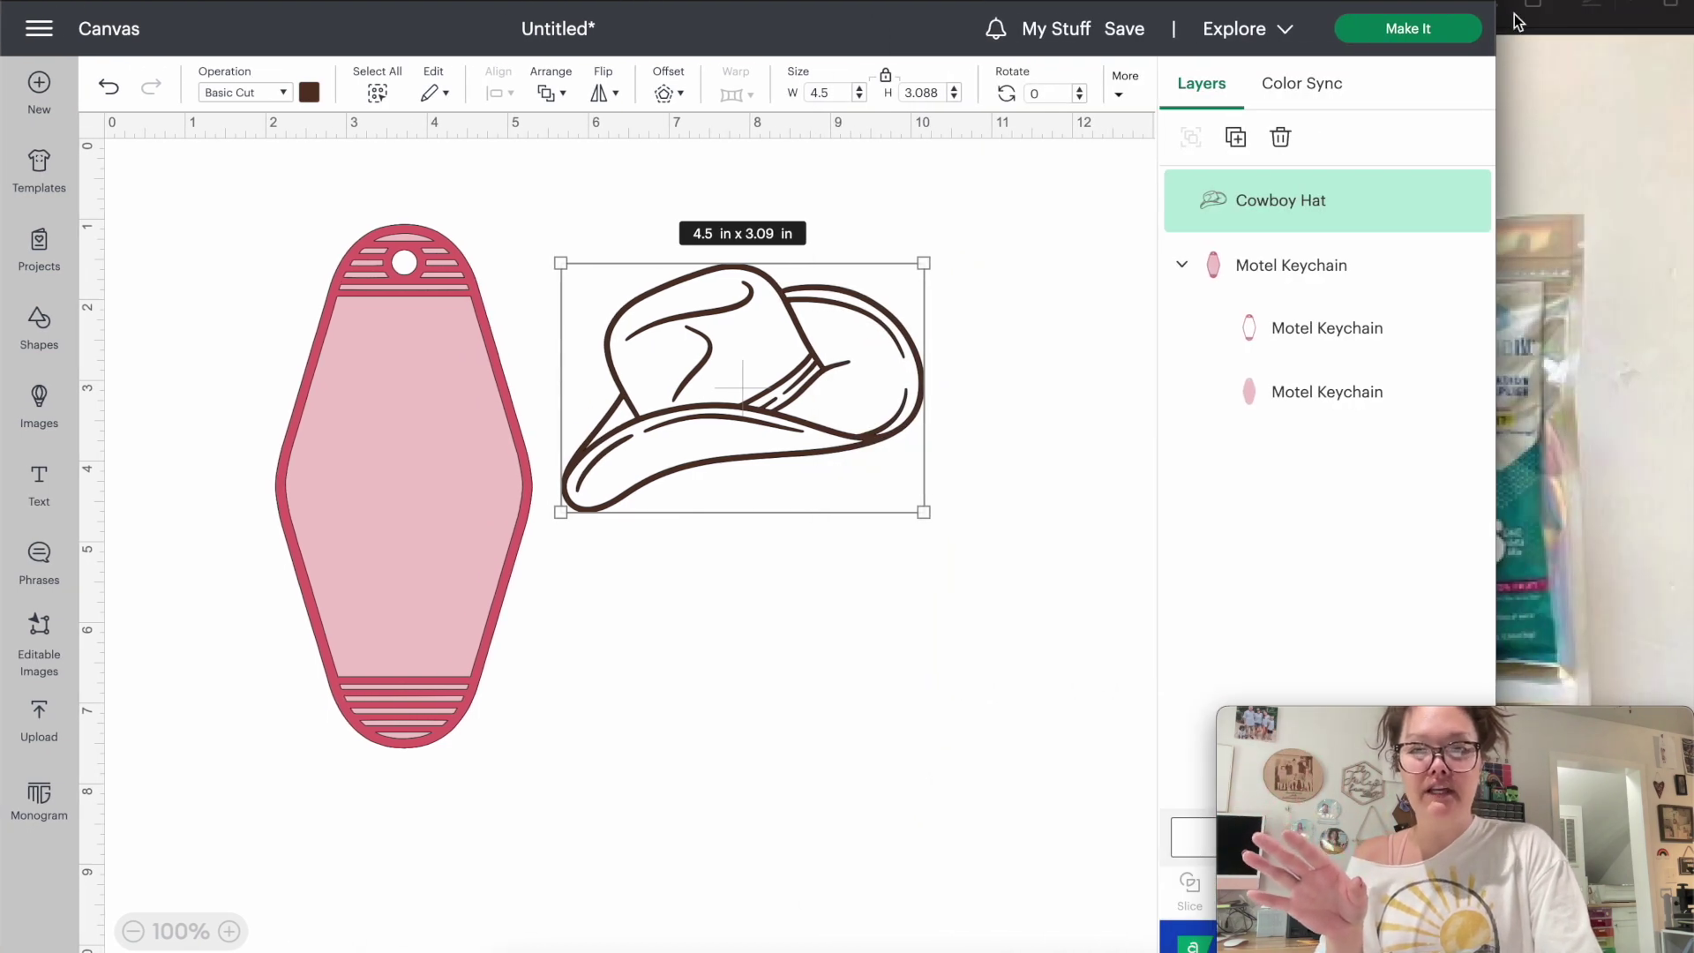
{"action": "left_click", "coordinate": [1533, 60]}
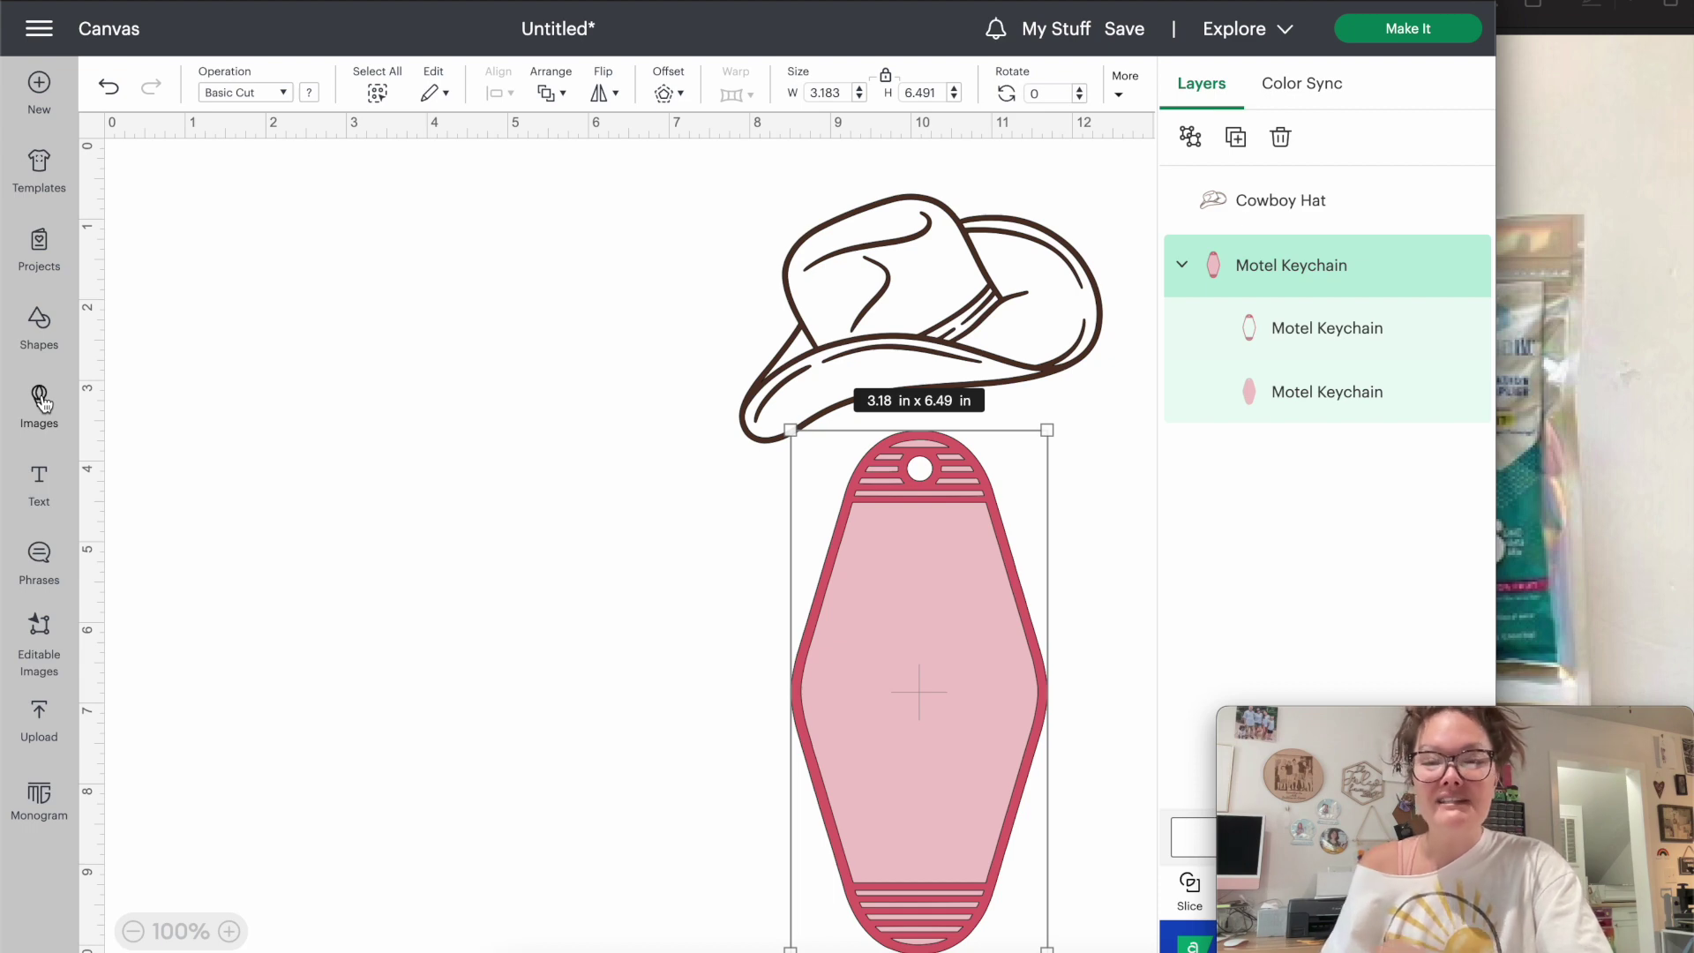
Open the image library and look through the cowboy hat results
{"action": "left_click", "coordinate": [41, 401]}
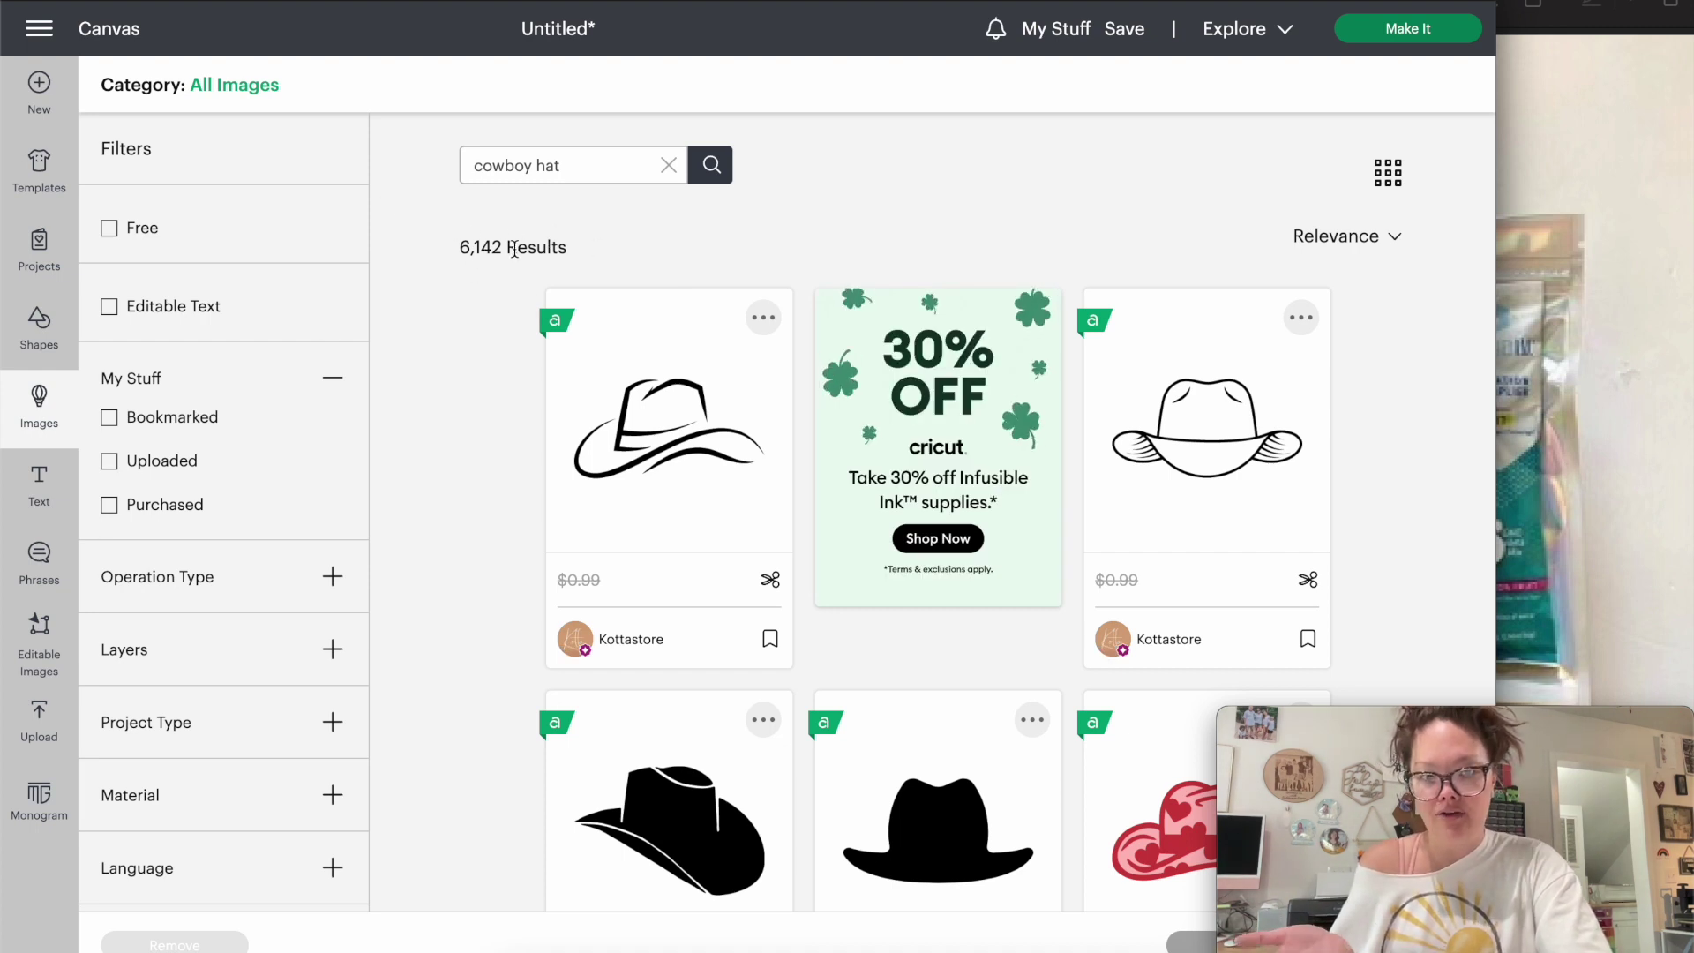
{"action": "scroll", "coordinate": [833, 404], "scroll_direction": "down", "scroll_amount": 3}
{"action": "scroll", "coordinate": [832, 397], "scroll_direction": "down", "scroll_amount": 4}
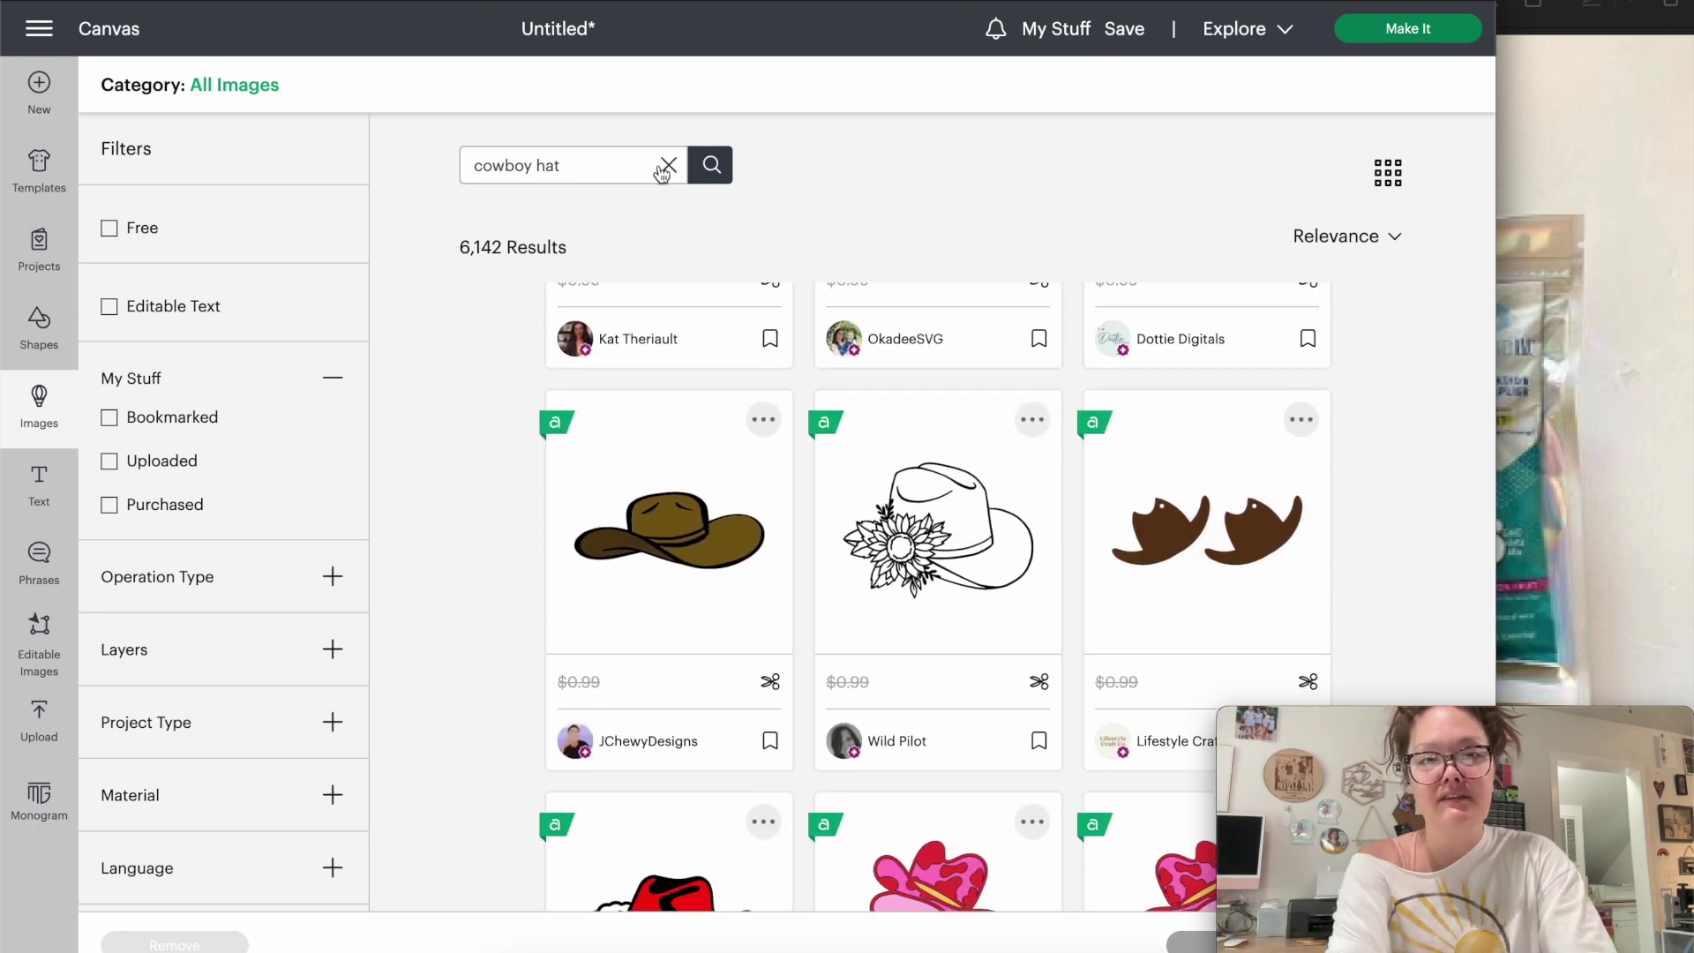
Replace the cowboy hat search in the image library with "hotel keychain"
{"action": "left_click", "coordinate": [668, 164]}
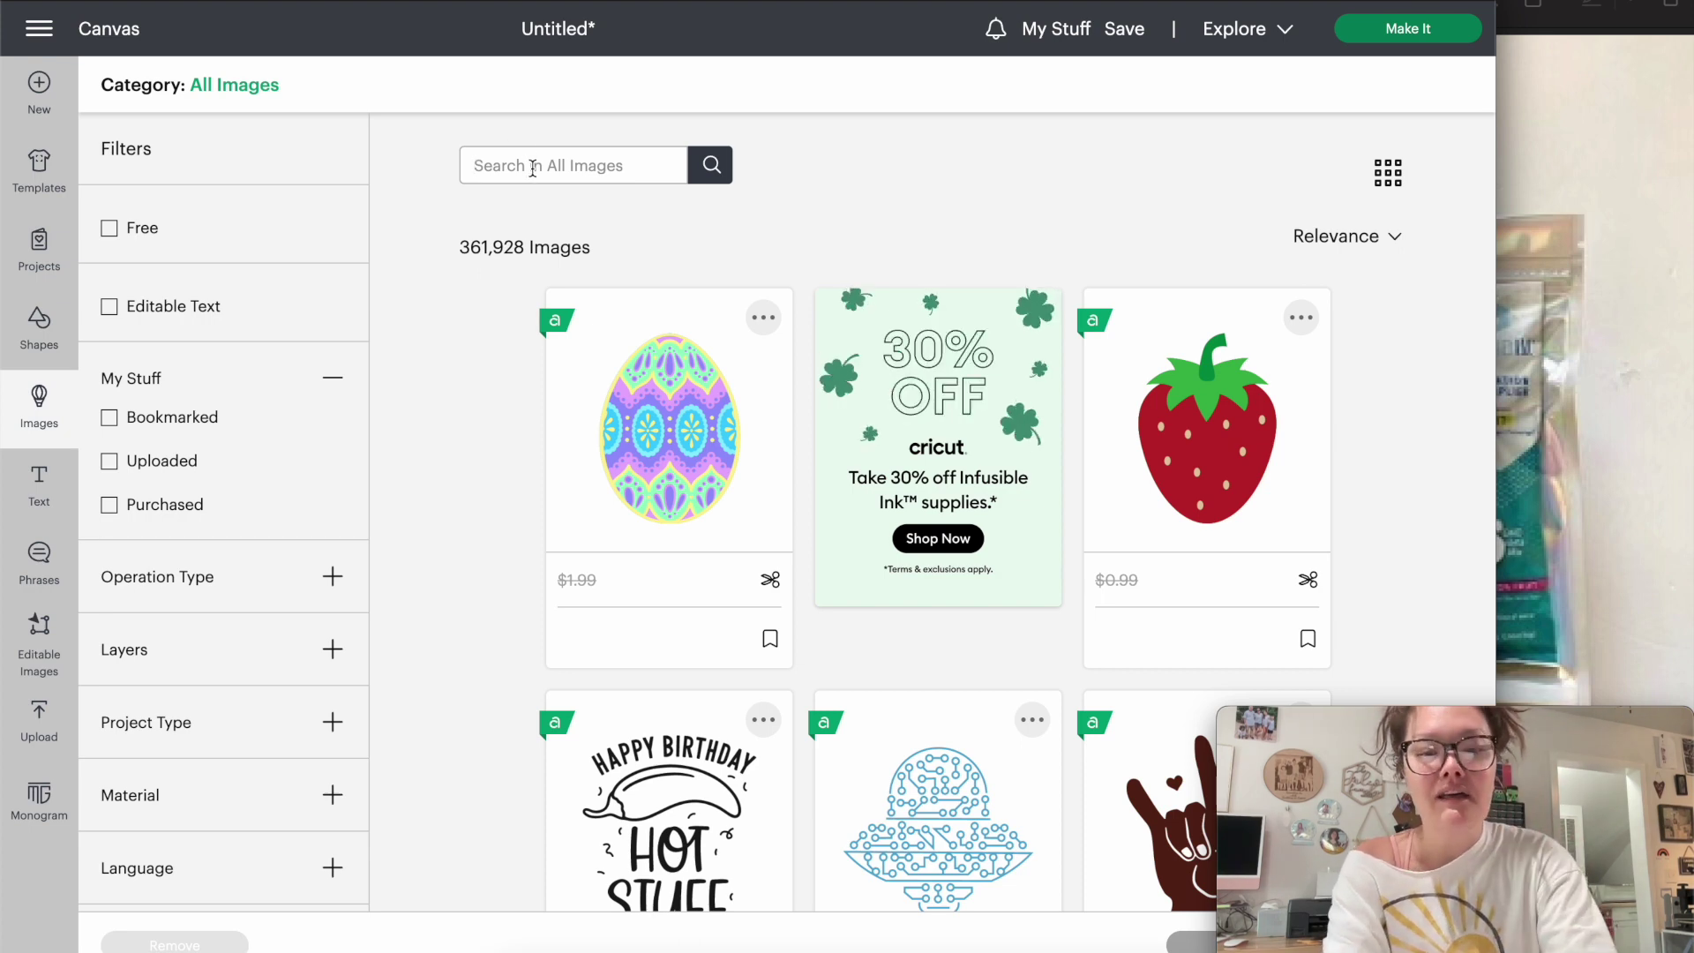
{"action": "type", "text": "hotel keyuc"}
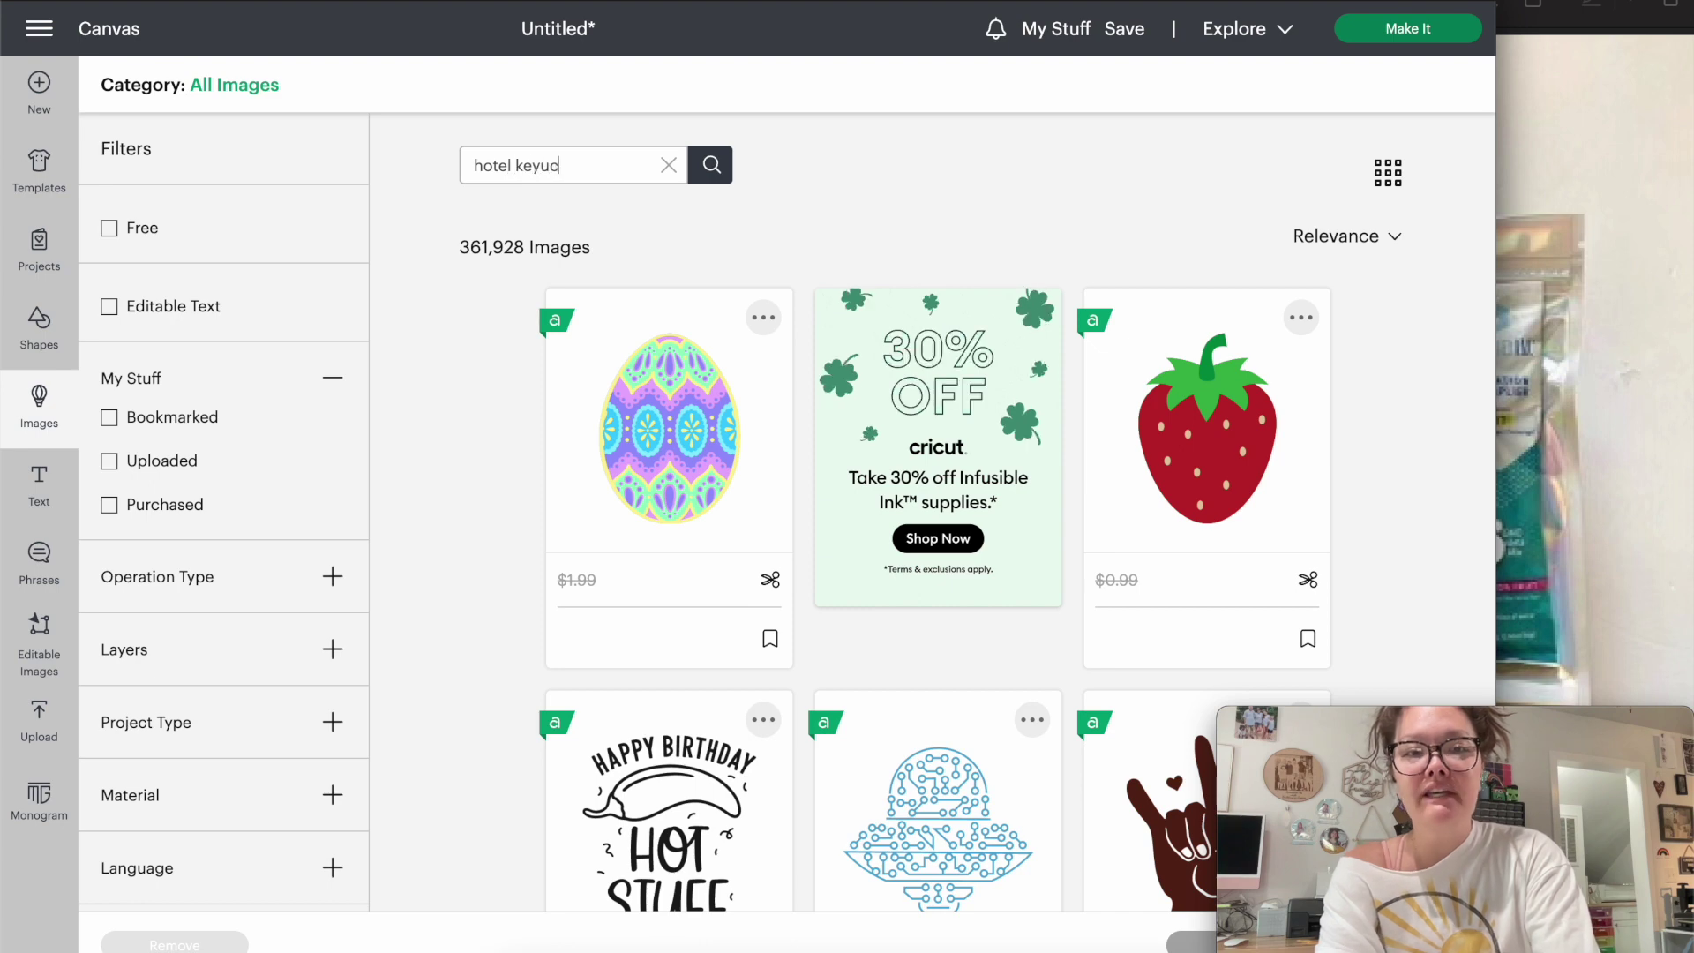
{"action": "key", "text": "BackSpace"}
{"action": "key", "text": "BackSpace"}
{"action": "type", "text": "chain"}
{"action": "key", "text": "Return"}
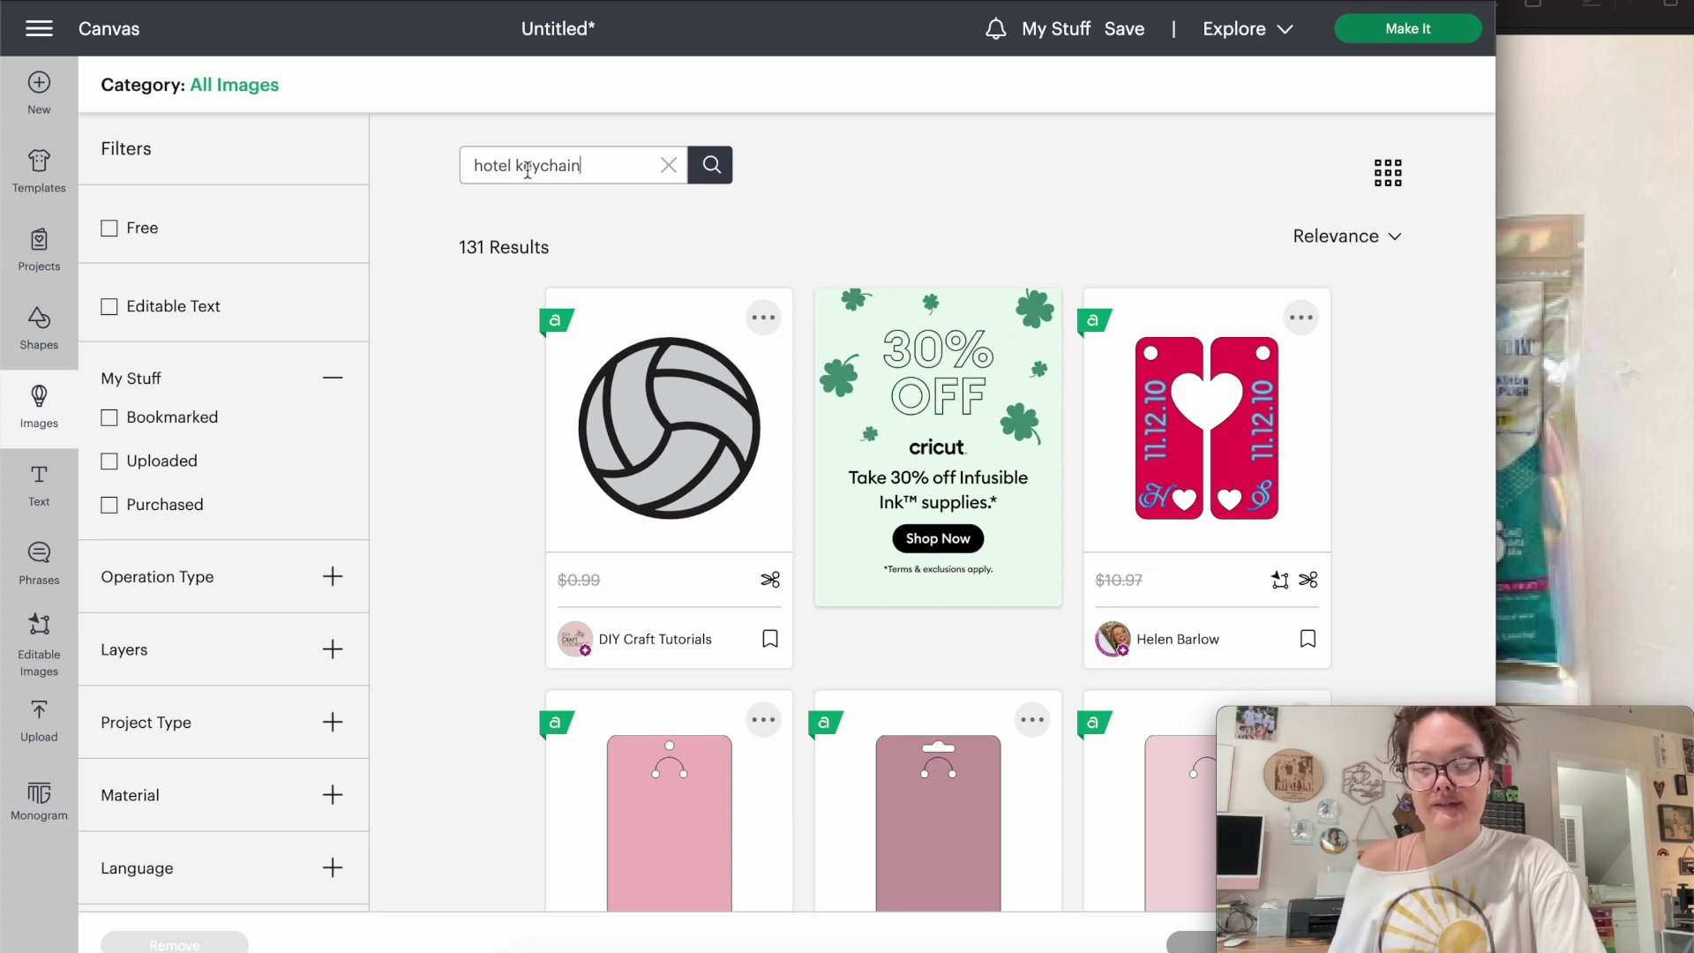
Browse the hotel keychain images for a blank motel-style keychain shape, and return to the canvas
{"action": "scroll", "coordinate": [899, 603], "scroll_direction": "down", "scroll_amount": 5}
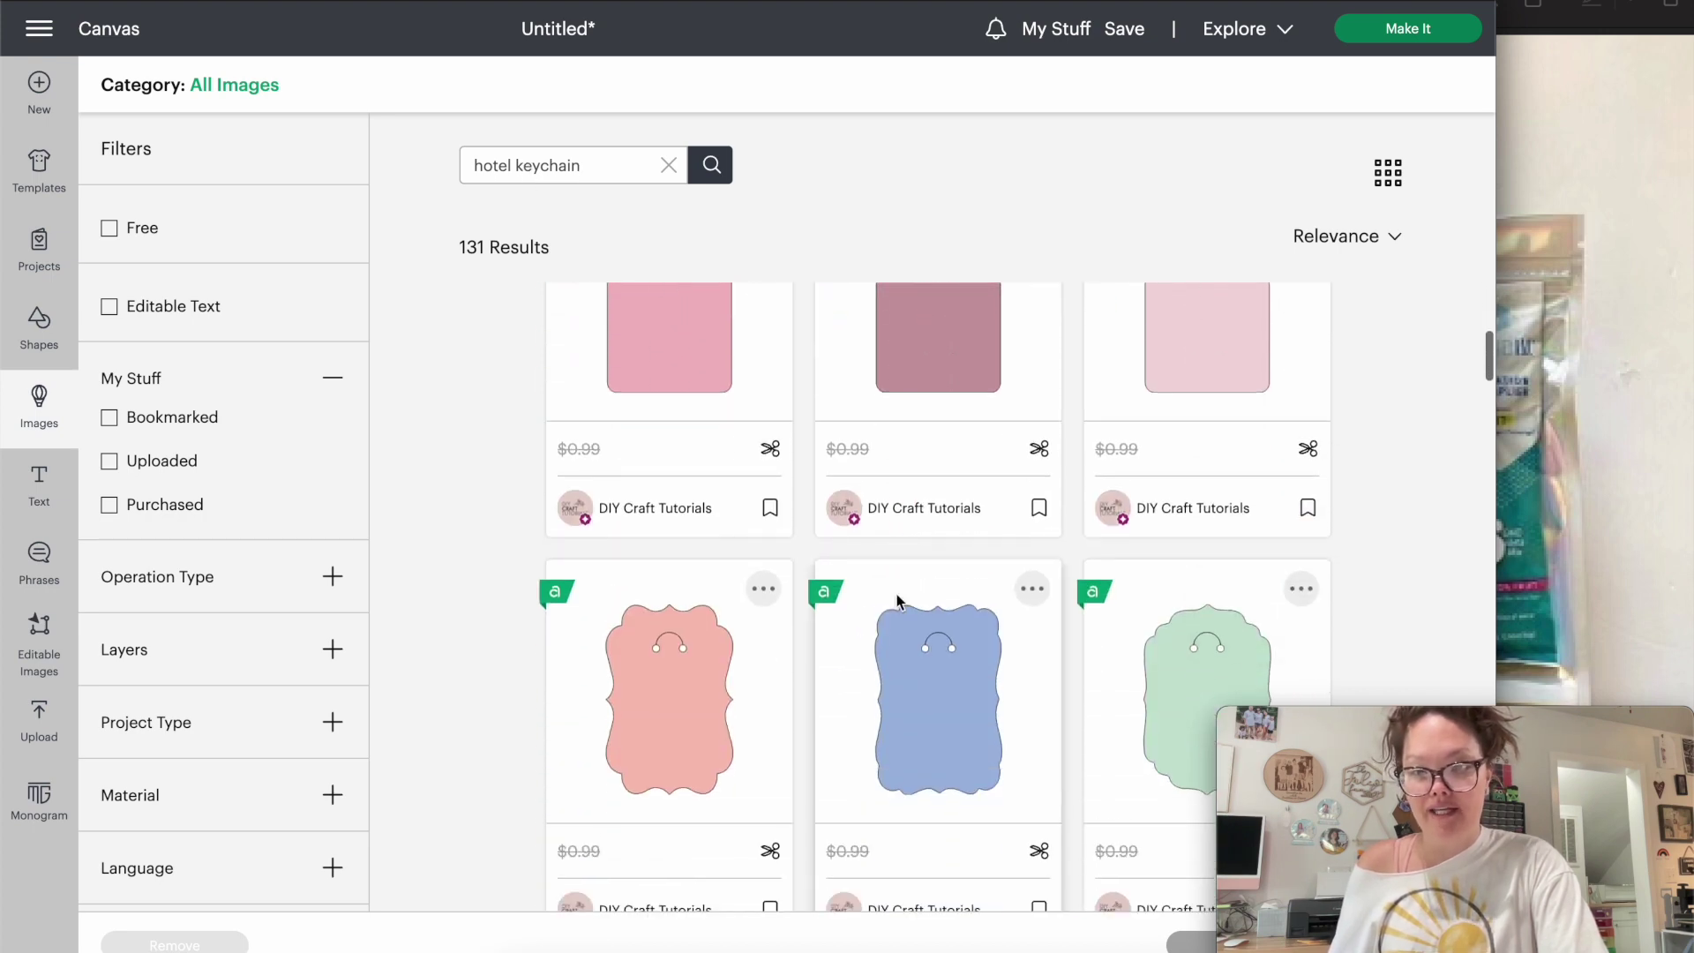
{"action": "scroll", "coordinate": [897, 594], "scroll_direction": "down", "scroll_amount": 4}
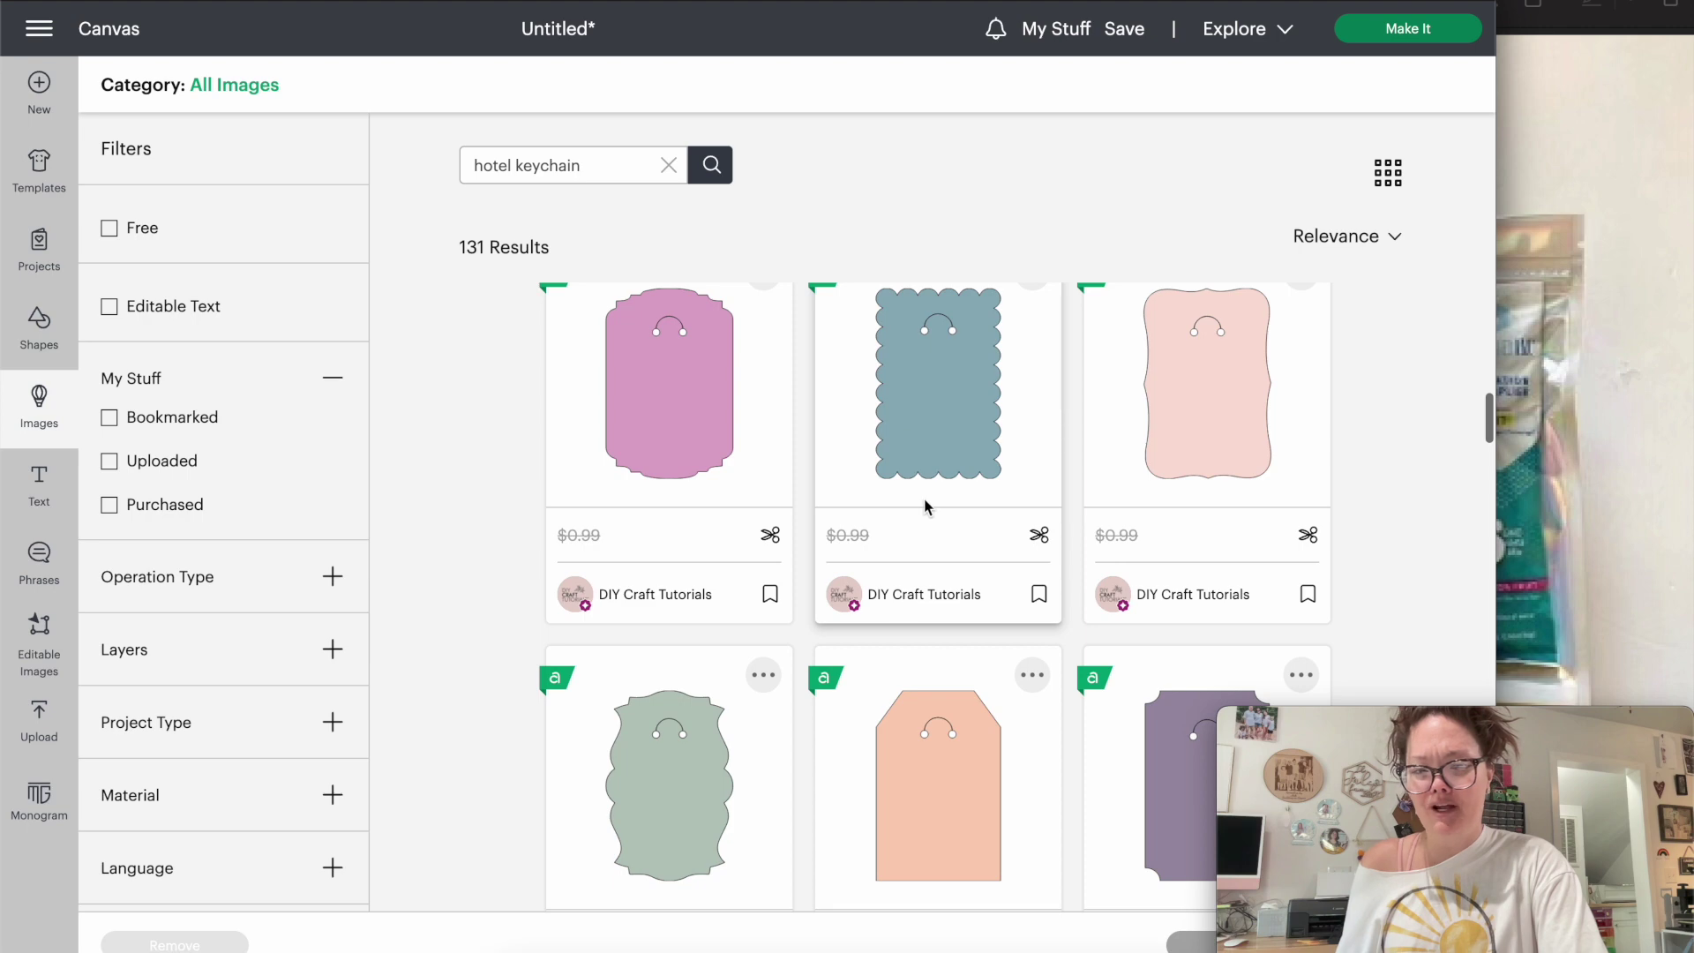
{"action": "scroll", "coordinate": [924, 497], "scroll_direction": "down", "scroll_amount": 3}
{"action": "scroll", "coordinate": [924, 506], "scroll_direction": "down", "scroll_amount": 7}
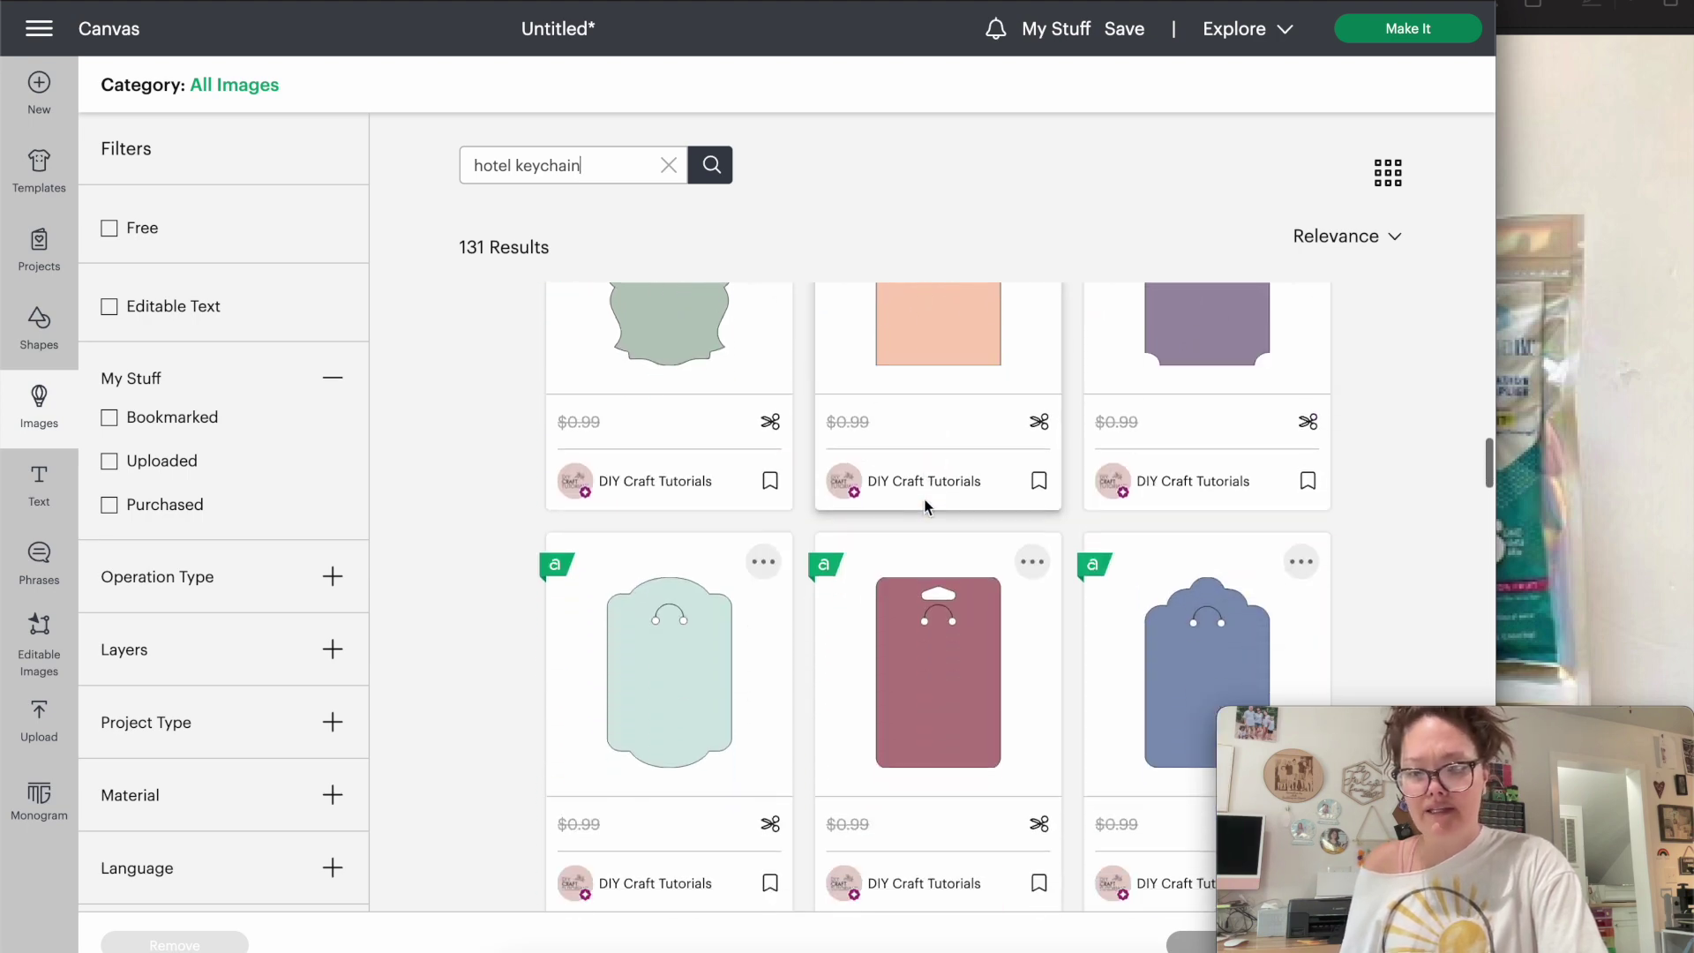
{"action": "scroll", "coordinate": [923, 505], "scroll_direction": "down", "scroll_amount": 12}
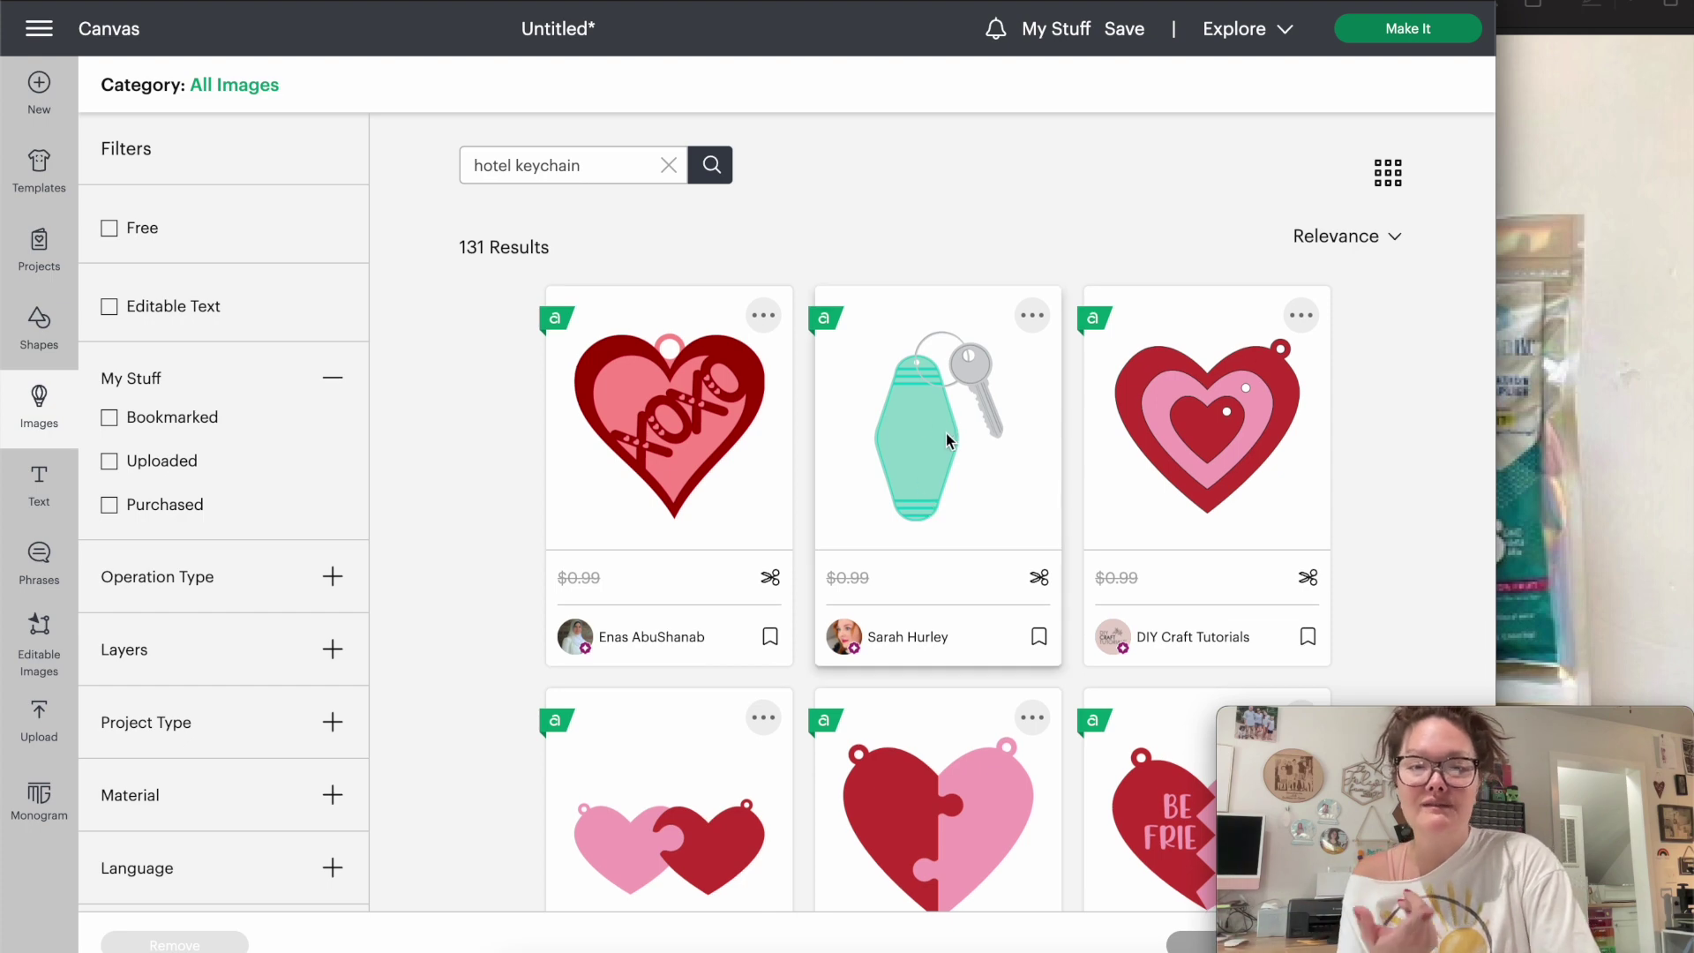
{"action": "scroll", "coordinate": [971, 397], "scroll_direction": "down", "scroll_amount": 8}
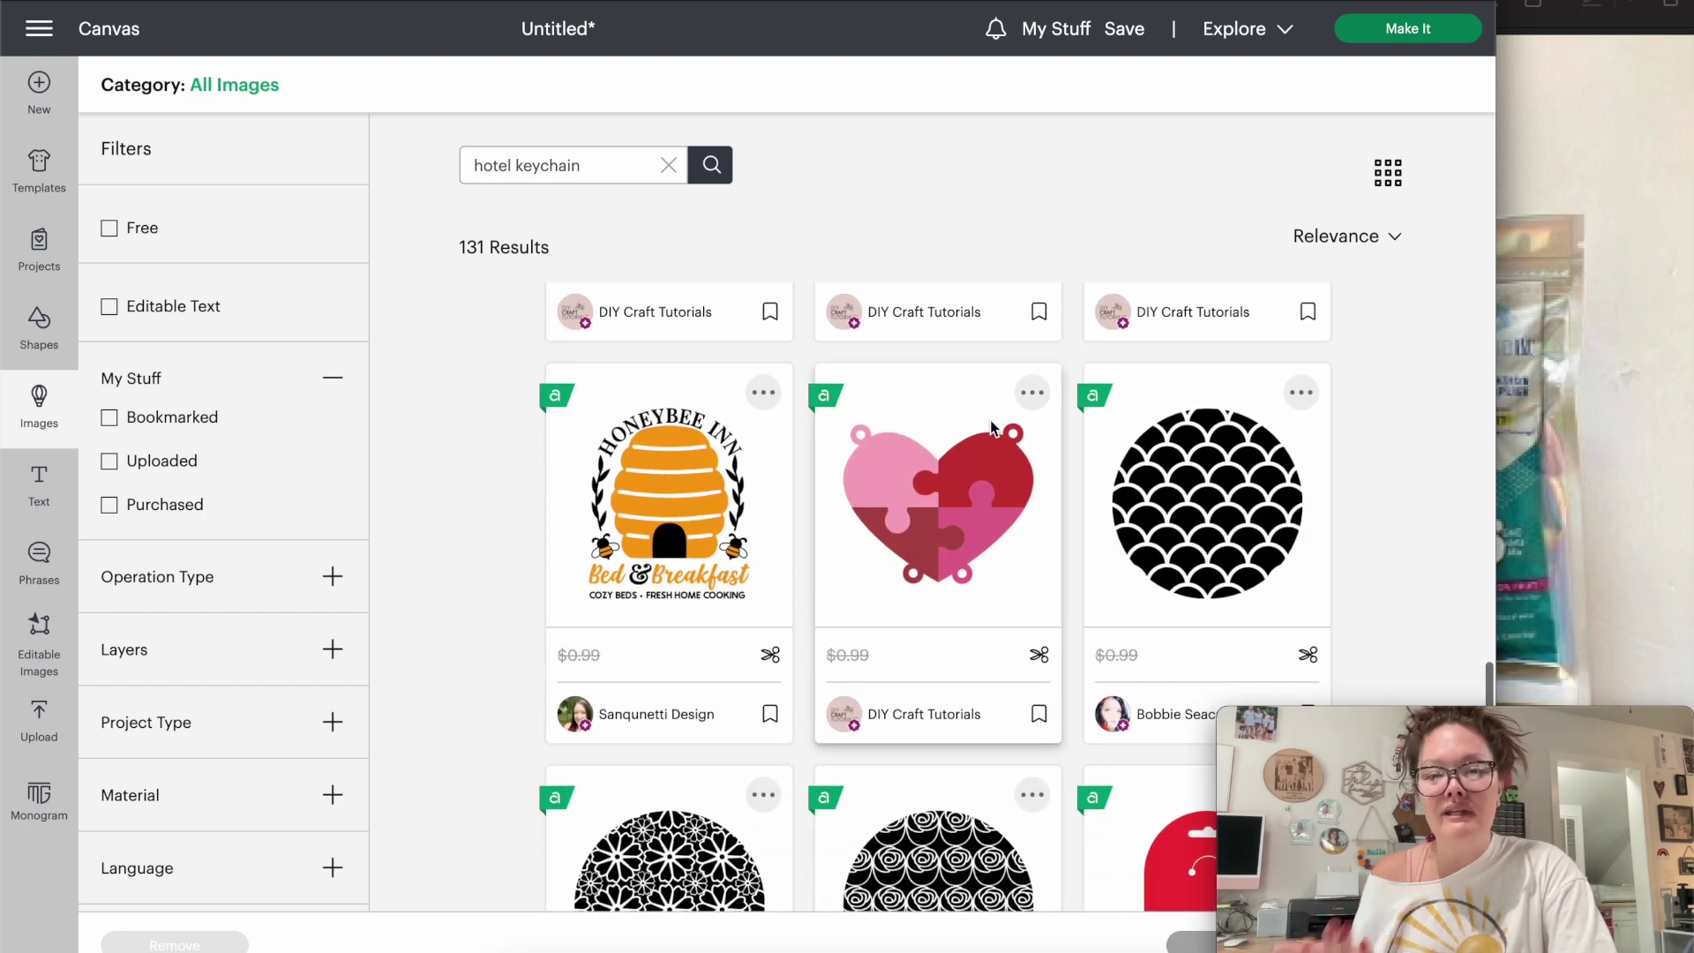
{"action": "scroll", "coordinate": [990, 420], "scroll_direction": "down", "scroll_amount": 12}
{"action": "scroll", "coordinate": [990, 420], "scroll_direction": "down", "scroll_amount": 3}
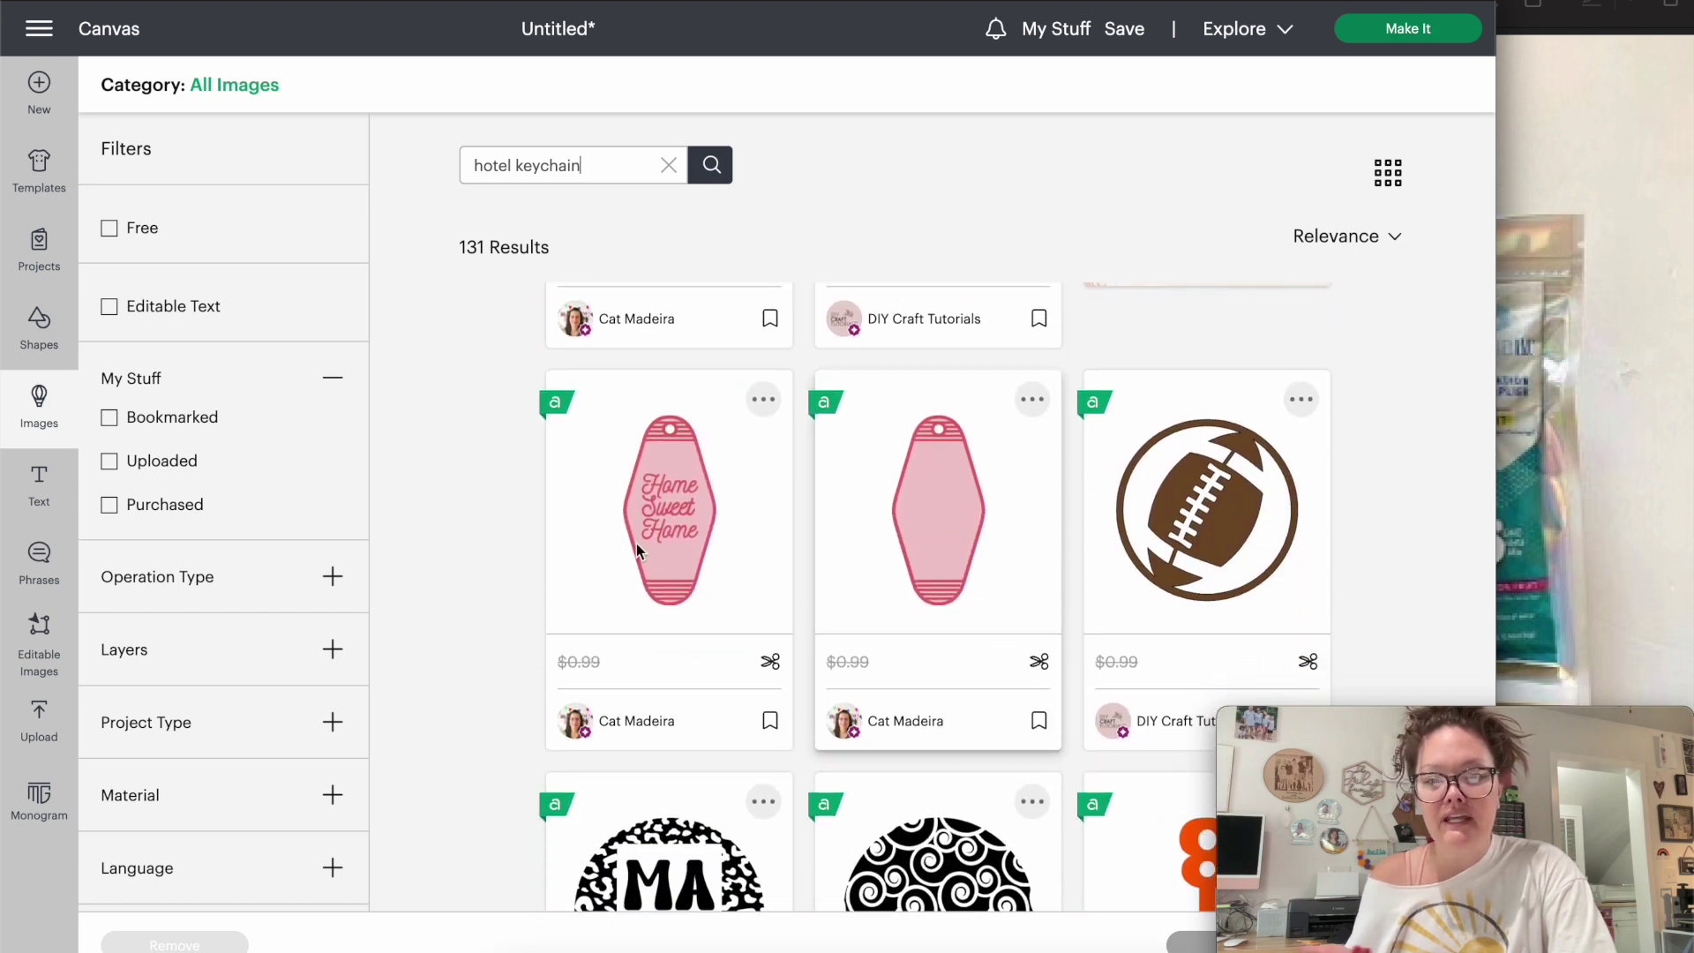
{"action": "left_click", "coordinate": [905, 477]}
{"action": "mouse_move", "coordinate": [1386, 725]}
{"action": "left_click_drag", "start_coordinate": [1386, 725], "coordinate": [1386, 433]}
{"action": "left_click", "coordinate": [1387, 944]}
Move the motel keychain and the cowboy hat to opposite sides of the canvas, leaving clear space between them
{"action": "left_click_drag", "start_coordinate": [877, 643], "coordinate": [198, 422]}
{"action": "left_click_drag", "start_coordinate": [803, 310], "coordinate": [719, 299]}
{"action": "left_click", "coordinate": [230, 401]}
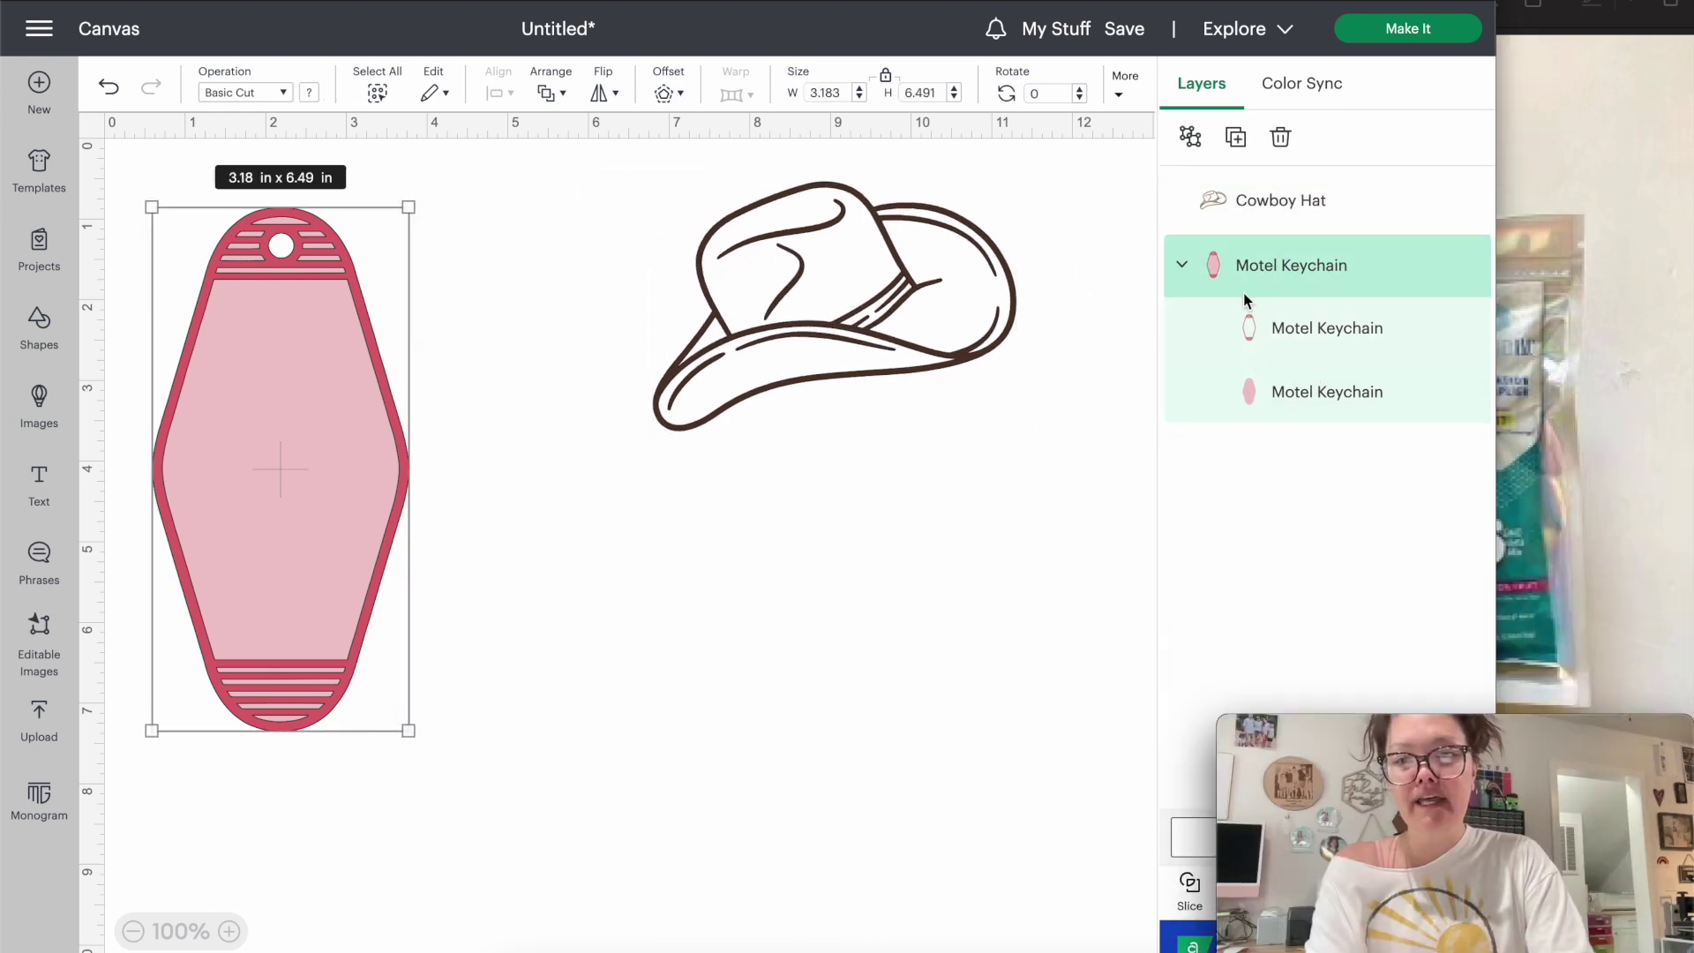
{"action": "left_click_drag", "start_coordinate": [882, 336], "coordinate": [961, 336]}
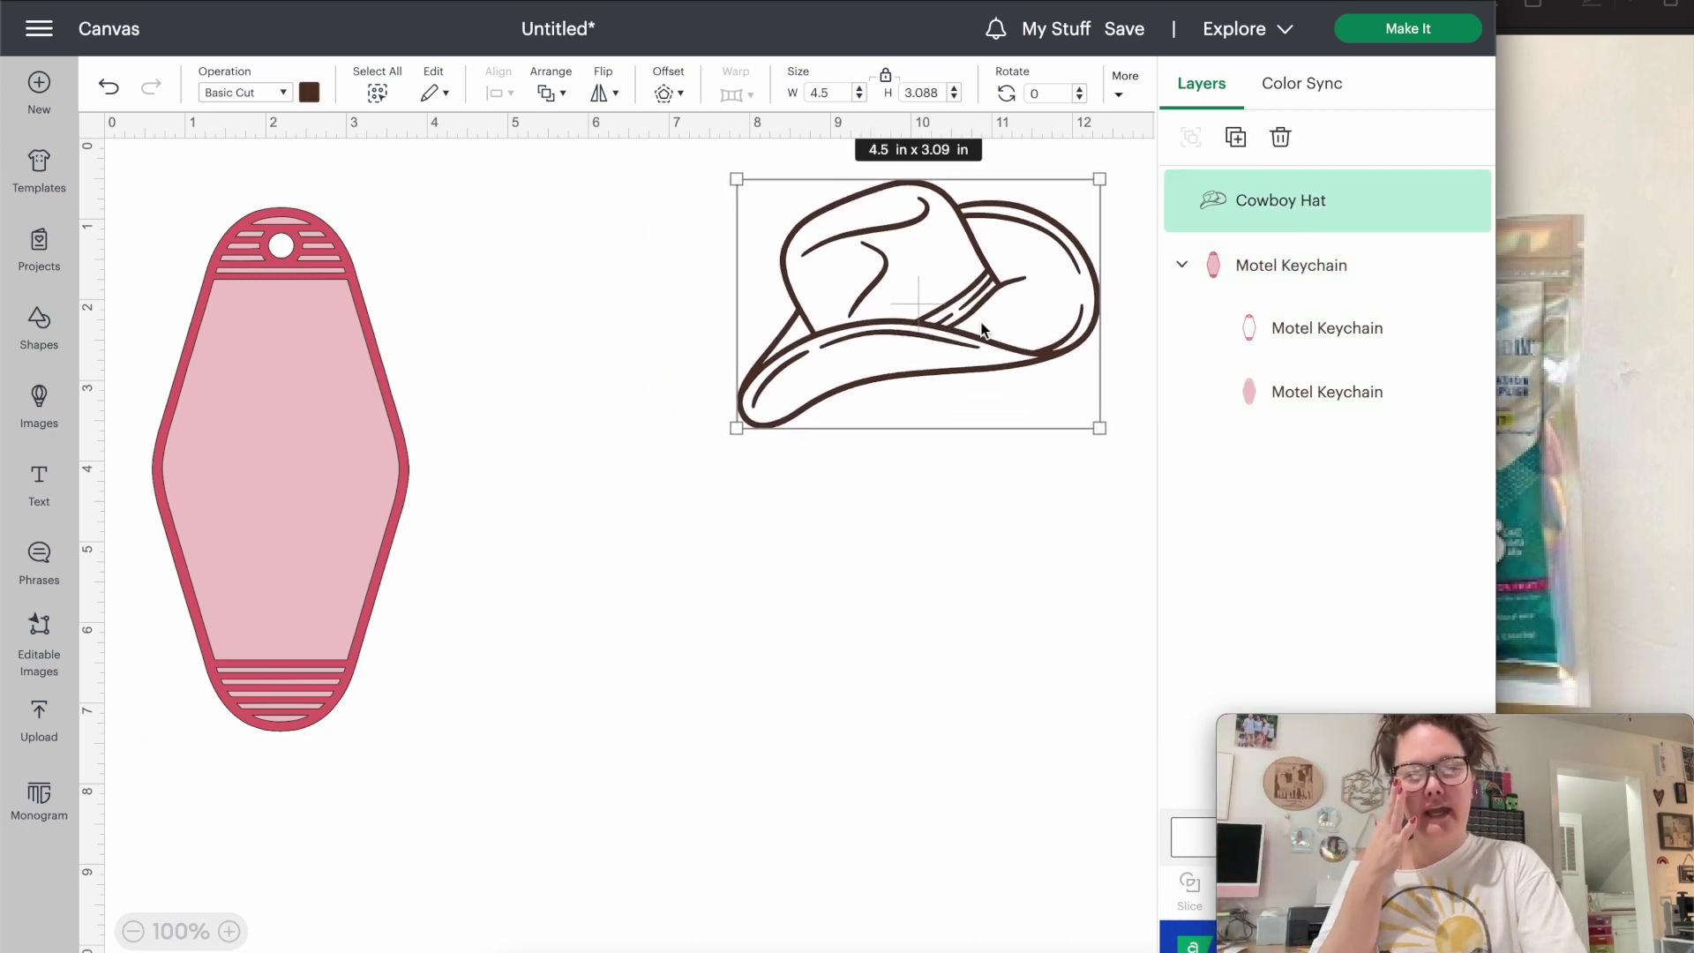
Check the hat in the reference photo, and change the cowboy hat's material color to black
{"action": "left_click", "coordinate": [1676, 455]}
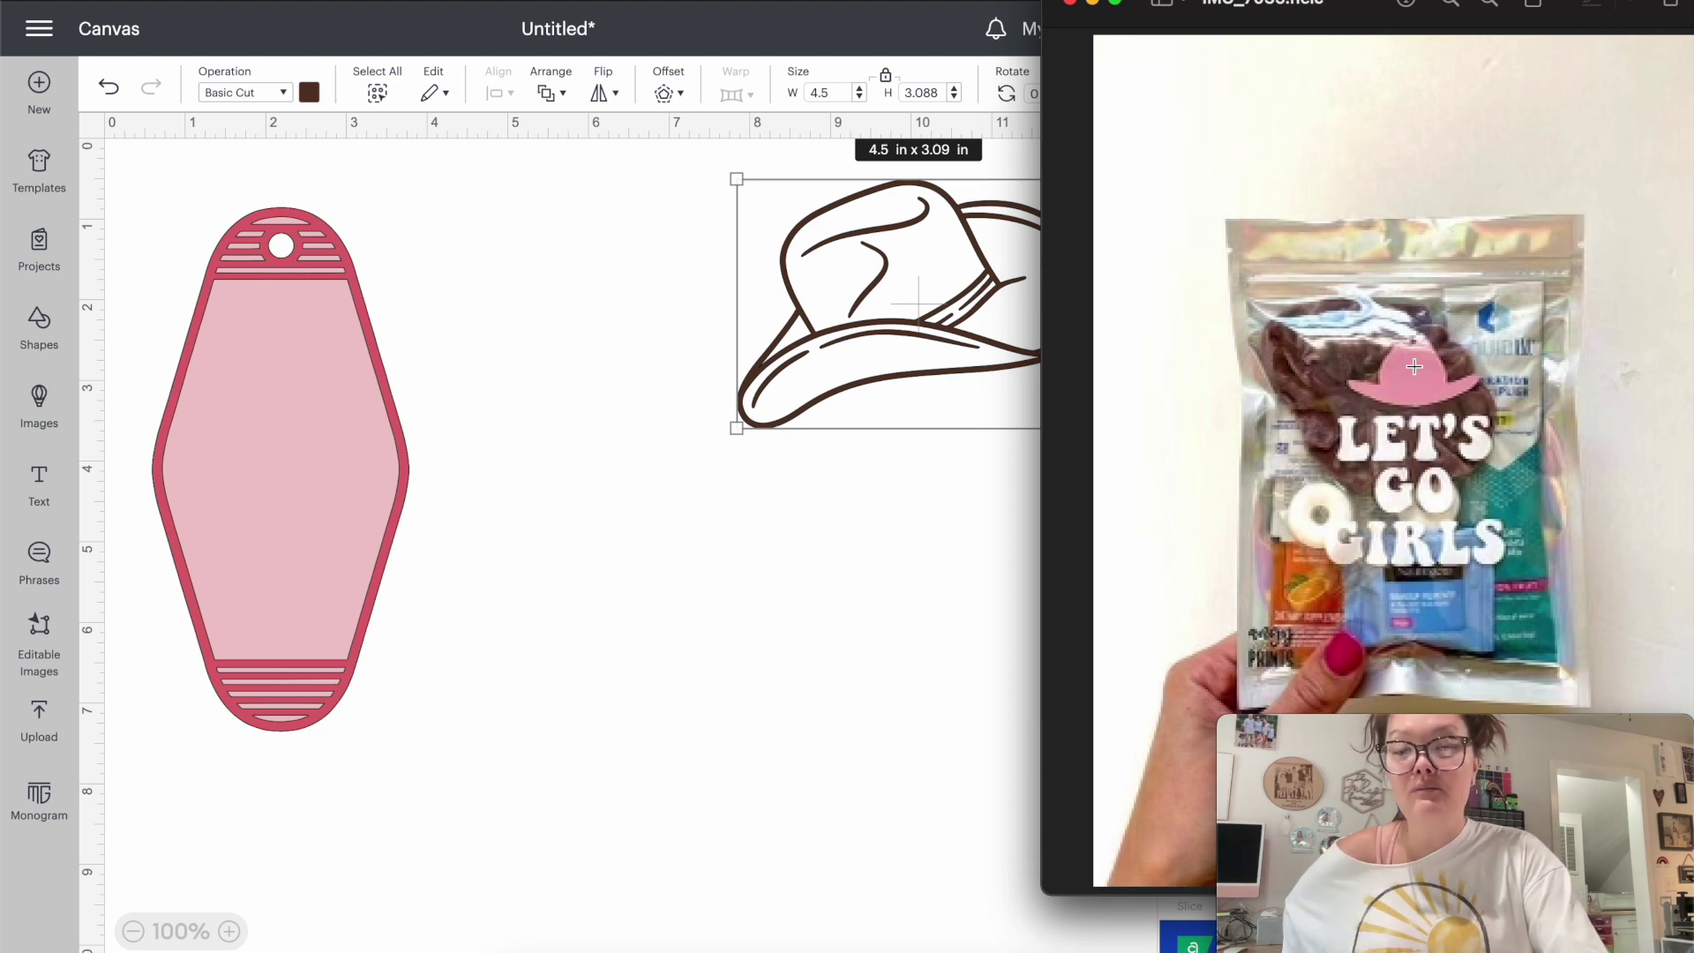
{"action": "left_click", "coordinate": [864, 402]}
{"action": "left_click_drag", "start_coordinate": [869, 357], "coordinate": [896, 359]}
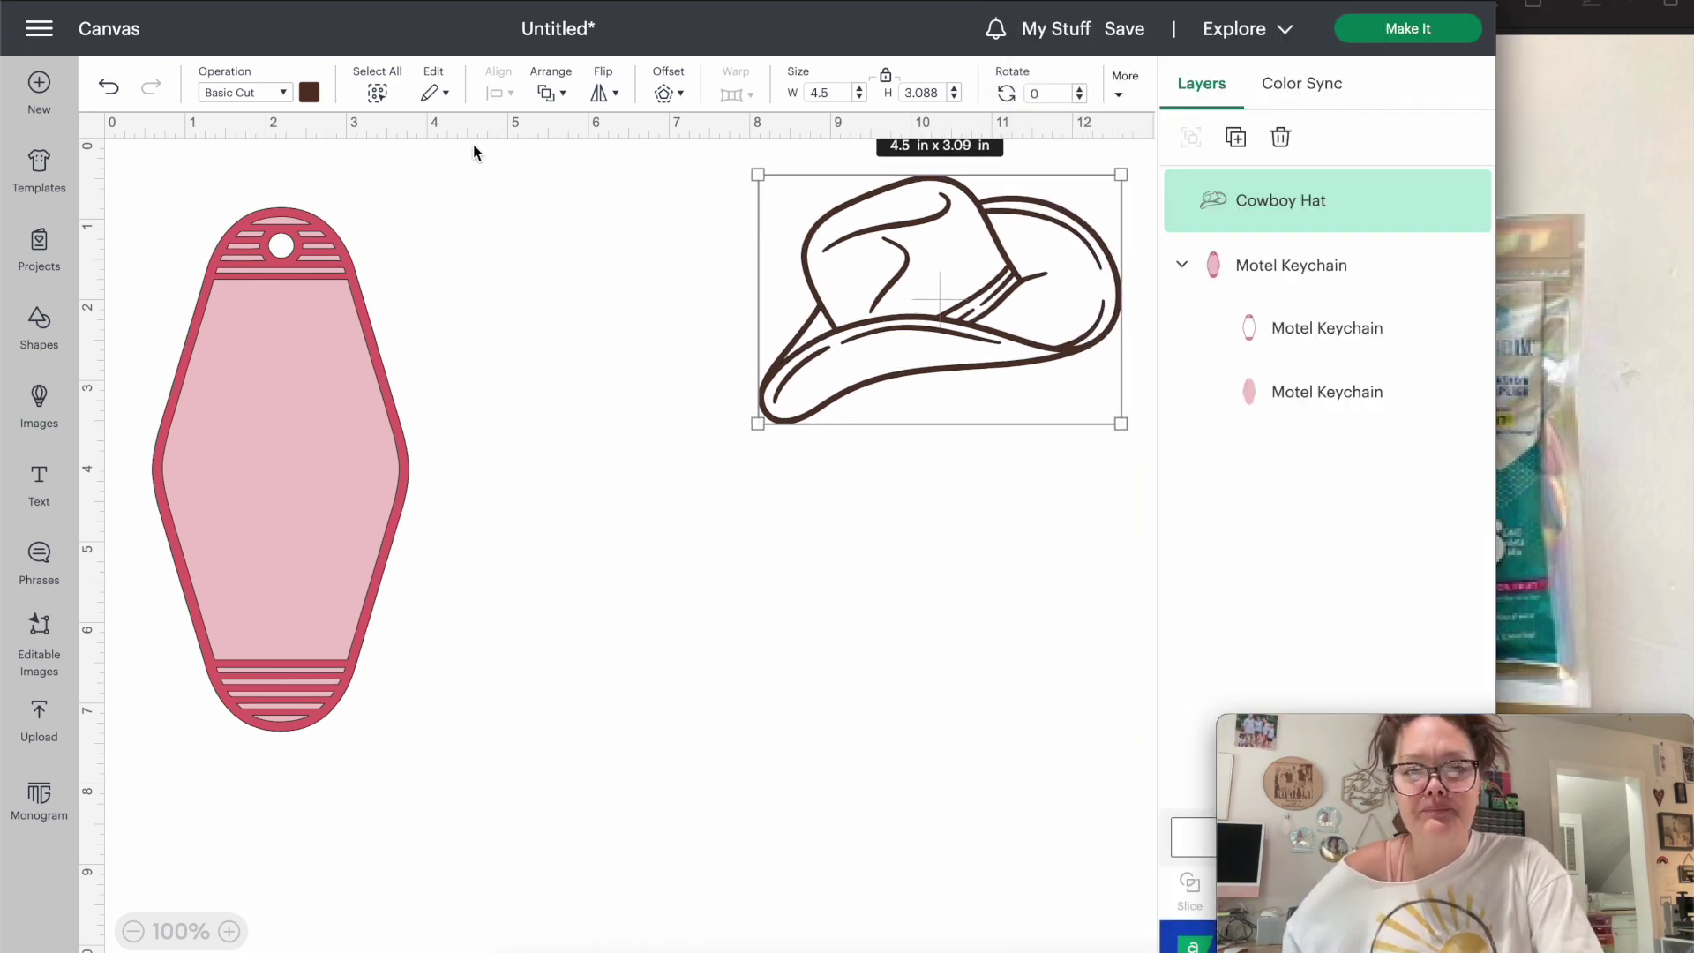
{"action": "left_click", "coordinate": [308, 92]}
{"action": "left_click", "coordinate": [473, 301]}
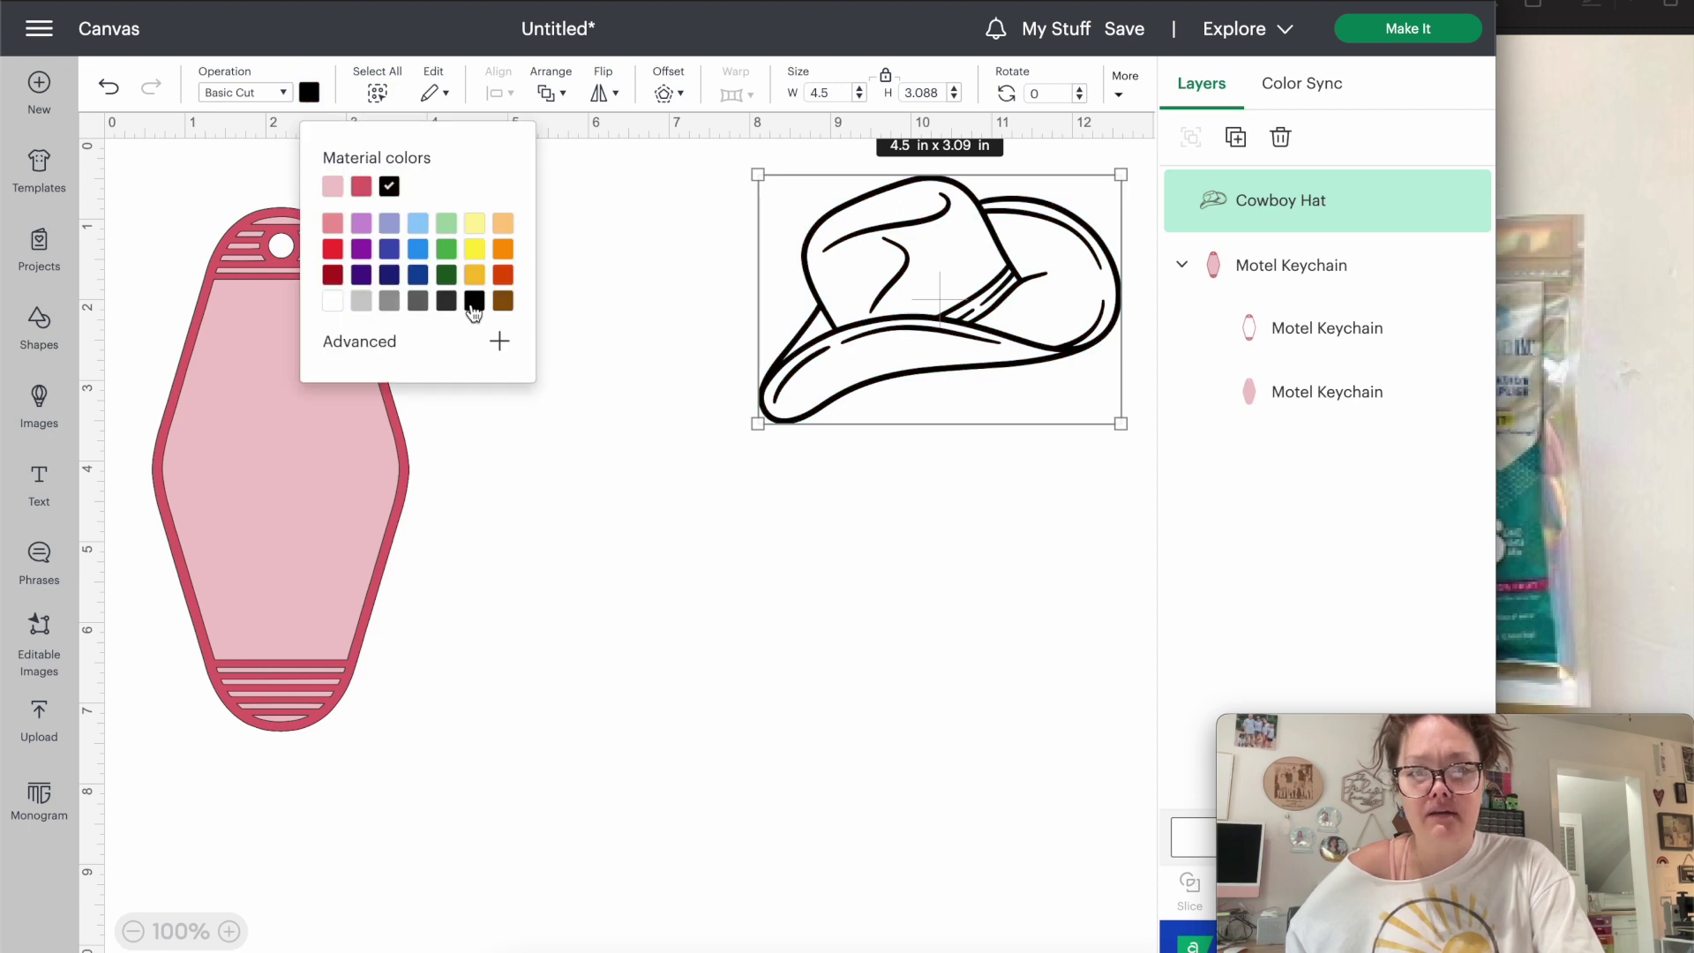
{"action": "left_click", "coordinate": [725, 660]}
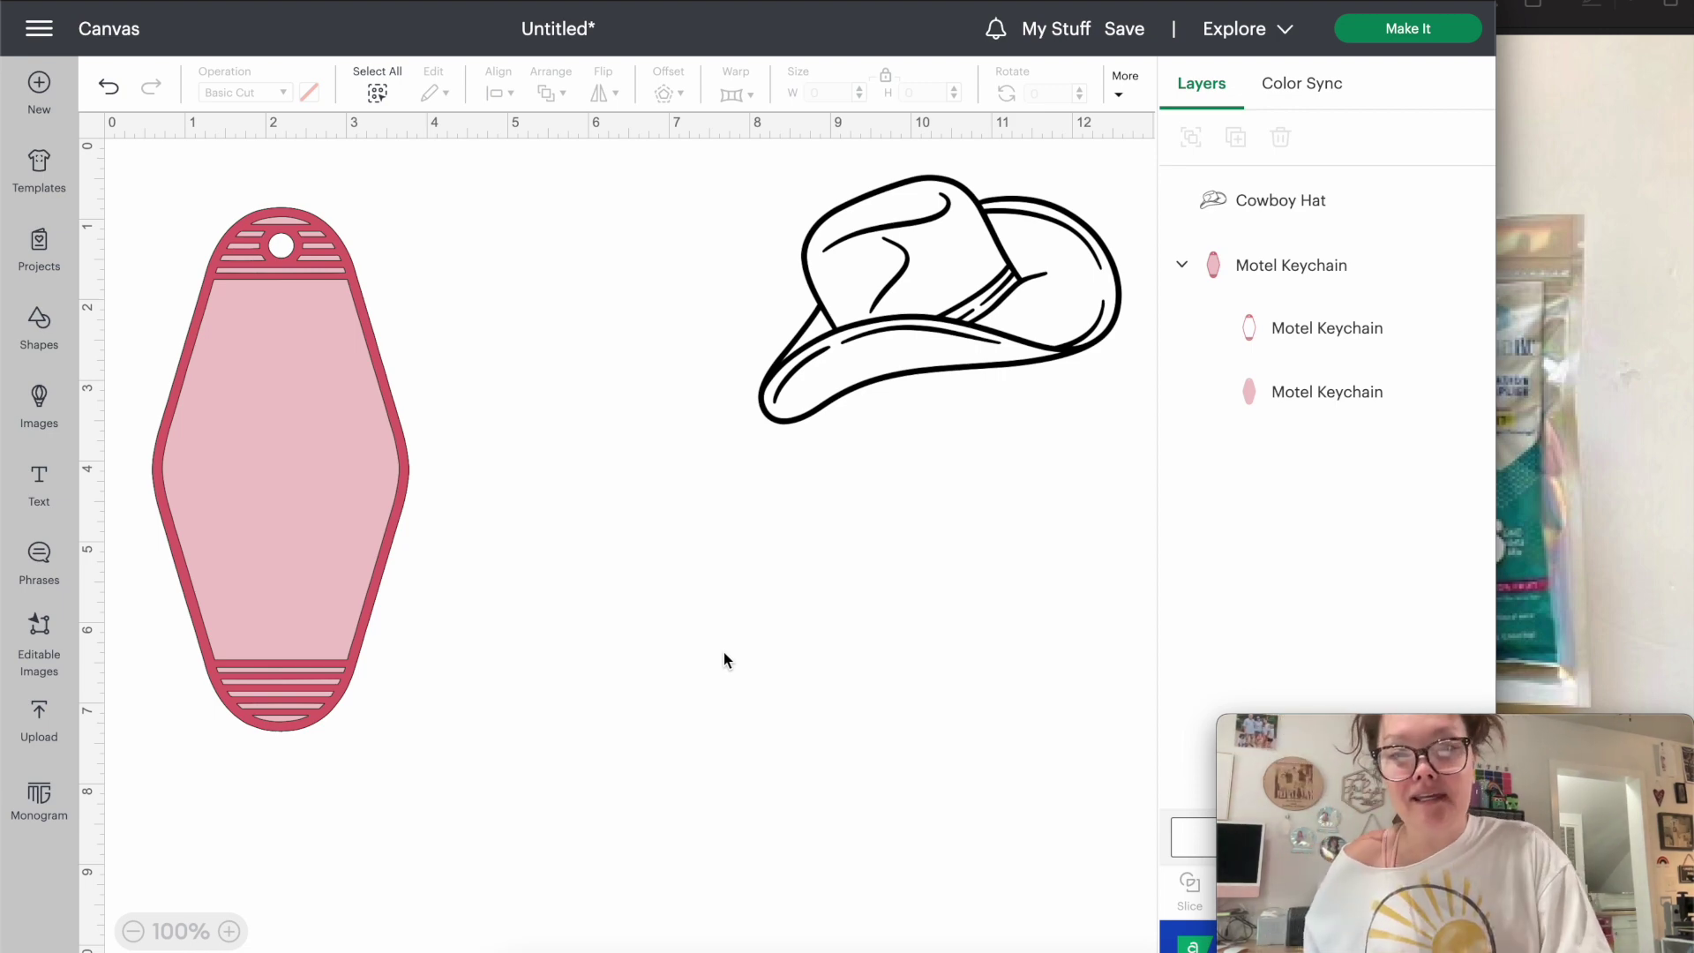
Try recoloring the grouped motel keychain black as a whole, and undo the color change
{"action": "left_click", "coordinate": [832, 287]}
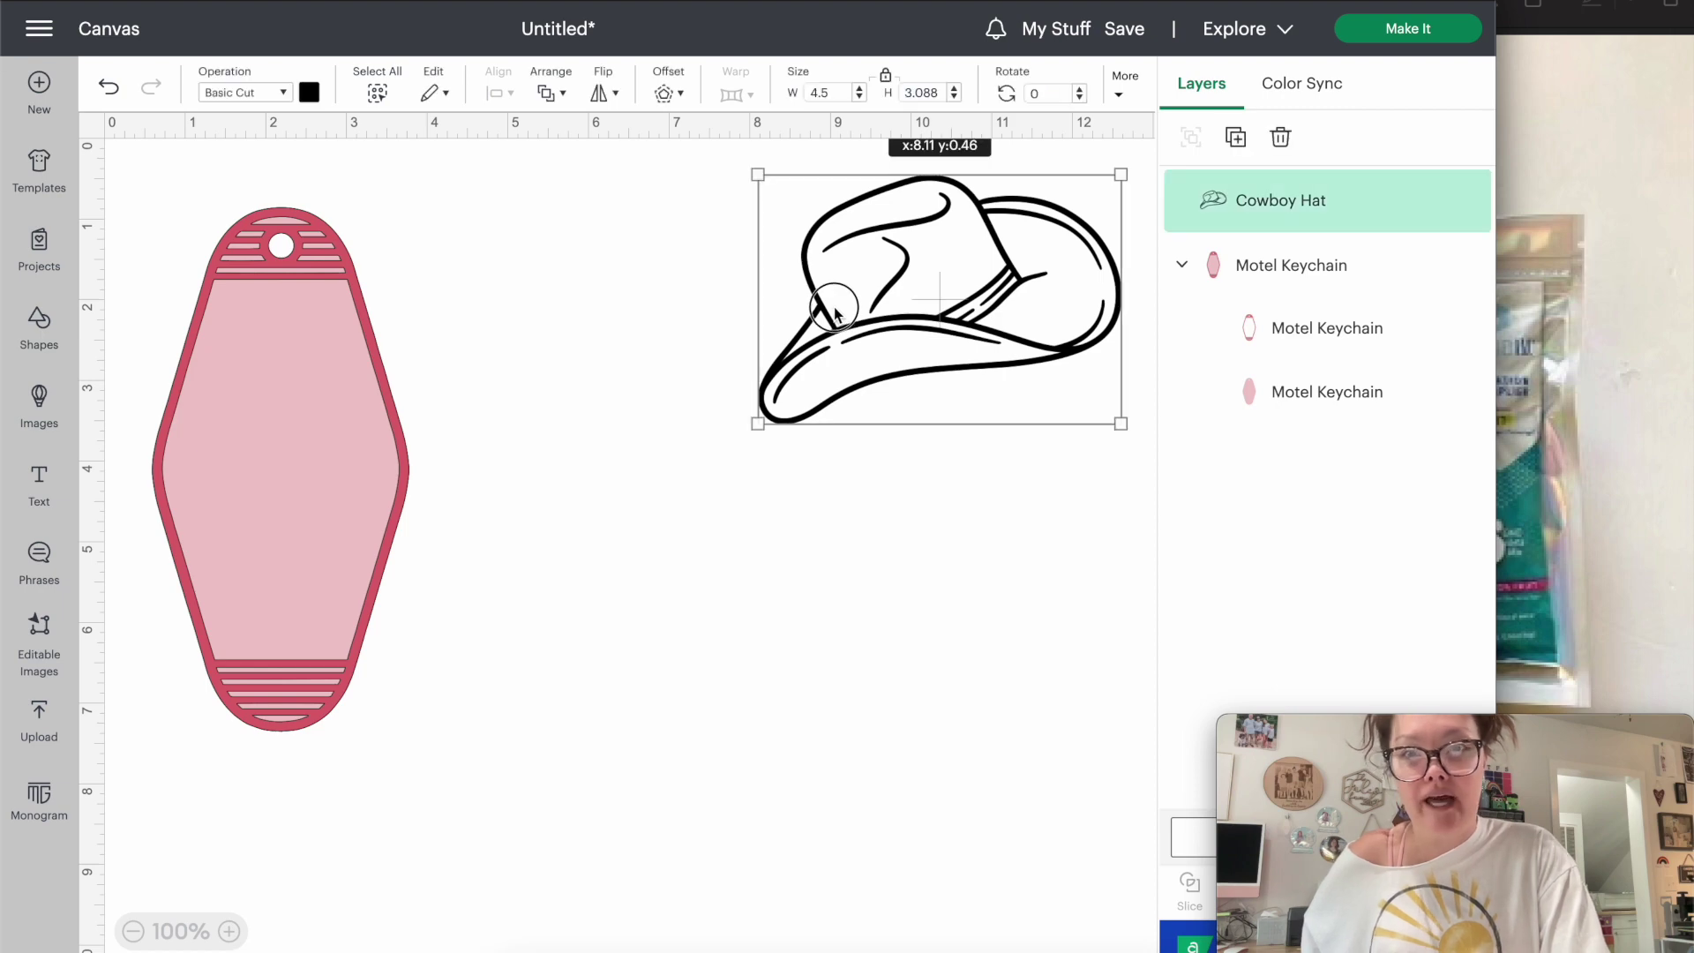
{"action": "left_click", "coordinate": [231, 418]}
{"action": "left_click_drag", "start_coordinate": [231, 421], "coordinate": [234, 423]}
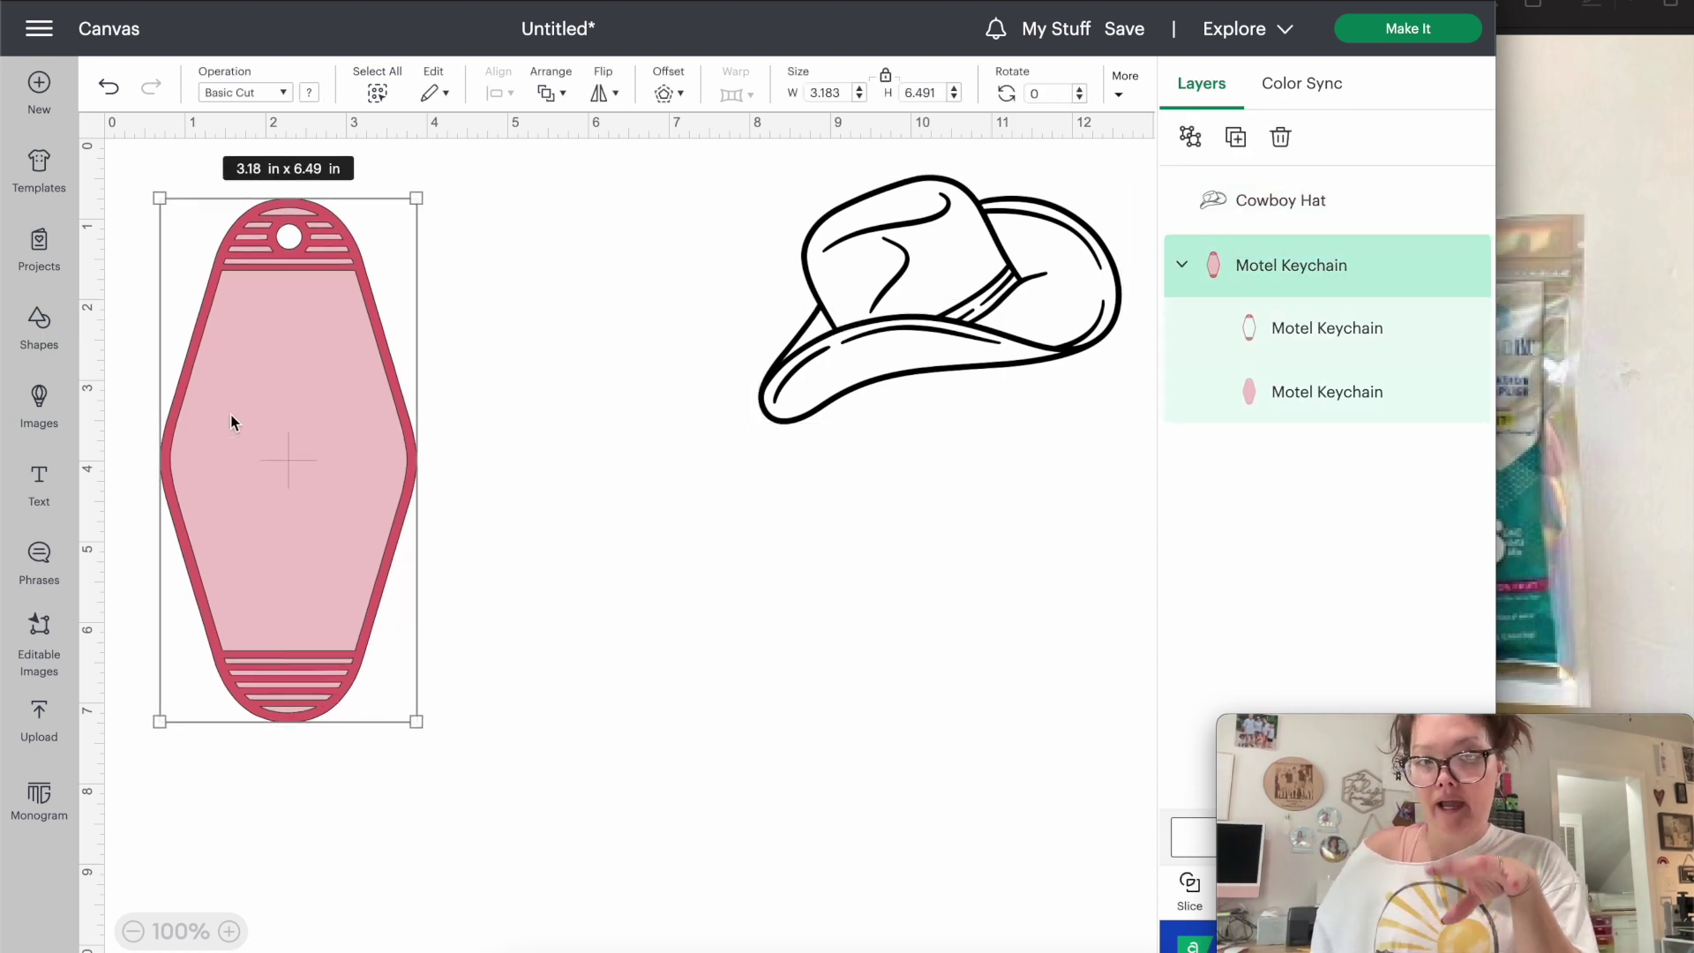
{"action": "left_click", "coordinate": [308, 92]}
{"action": "left_click", "coordinate": [394, 188]}
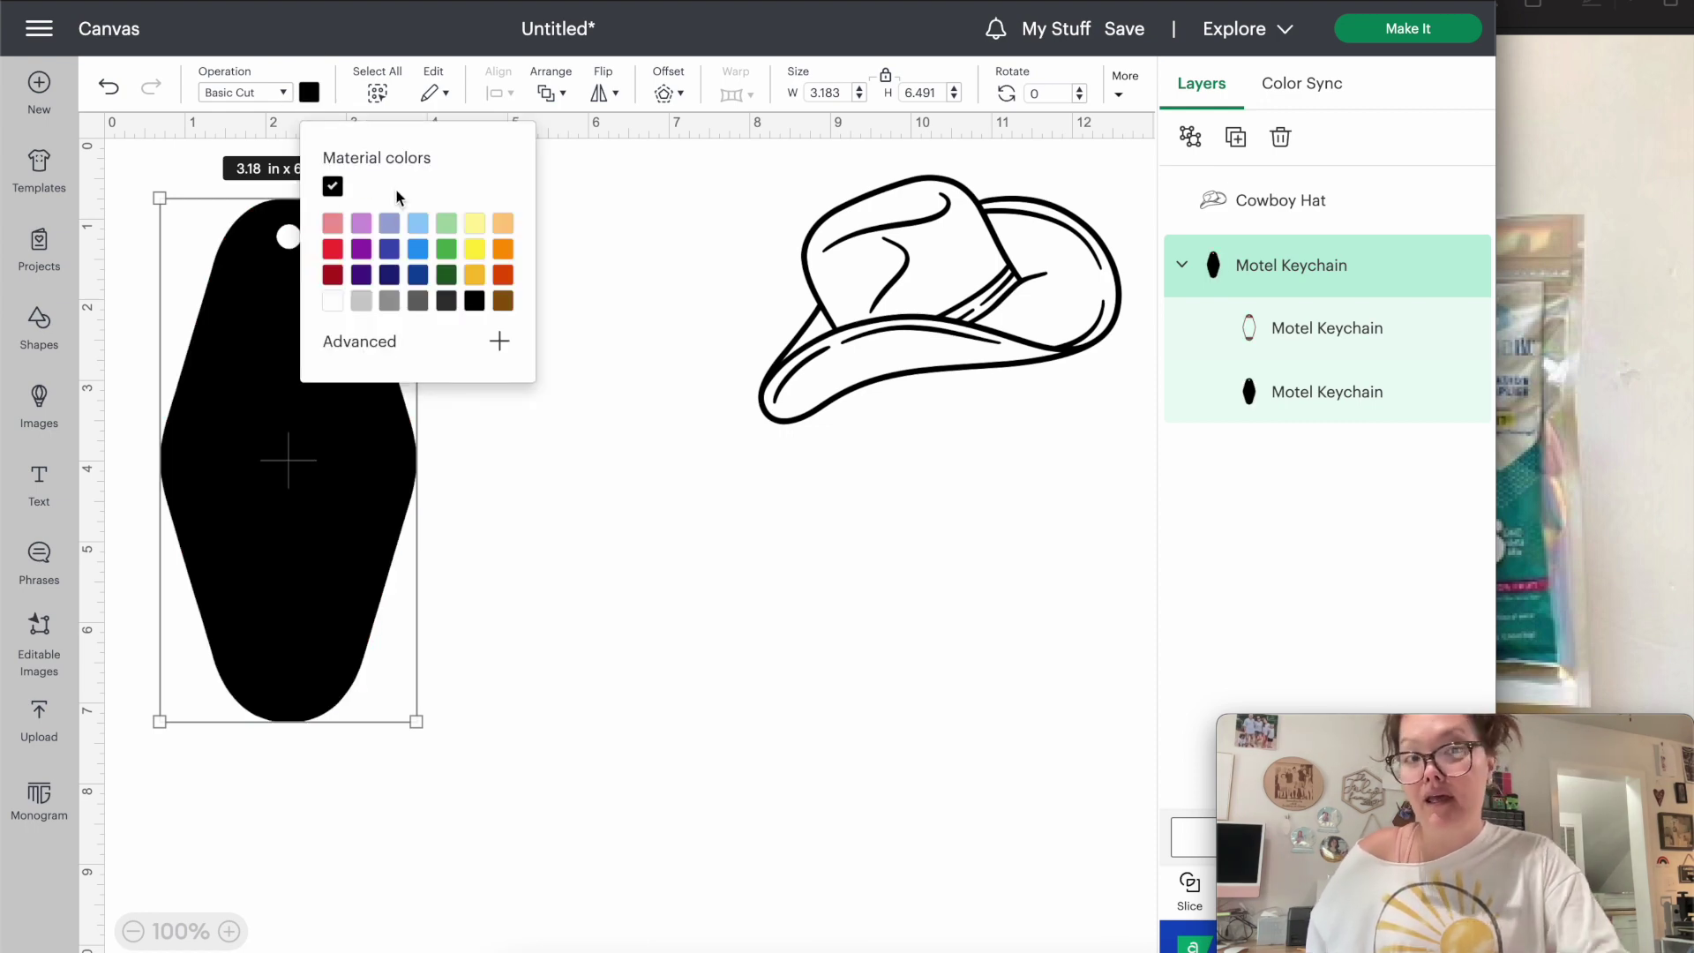
{"action": "left_click", "coordinate": [610, 399]}
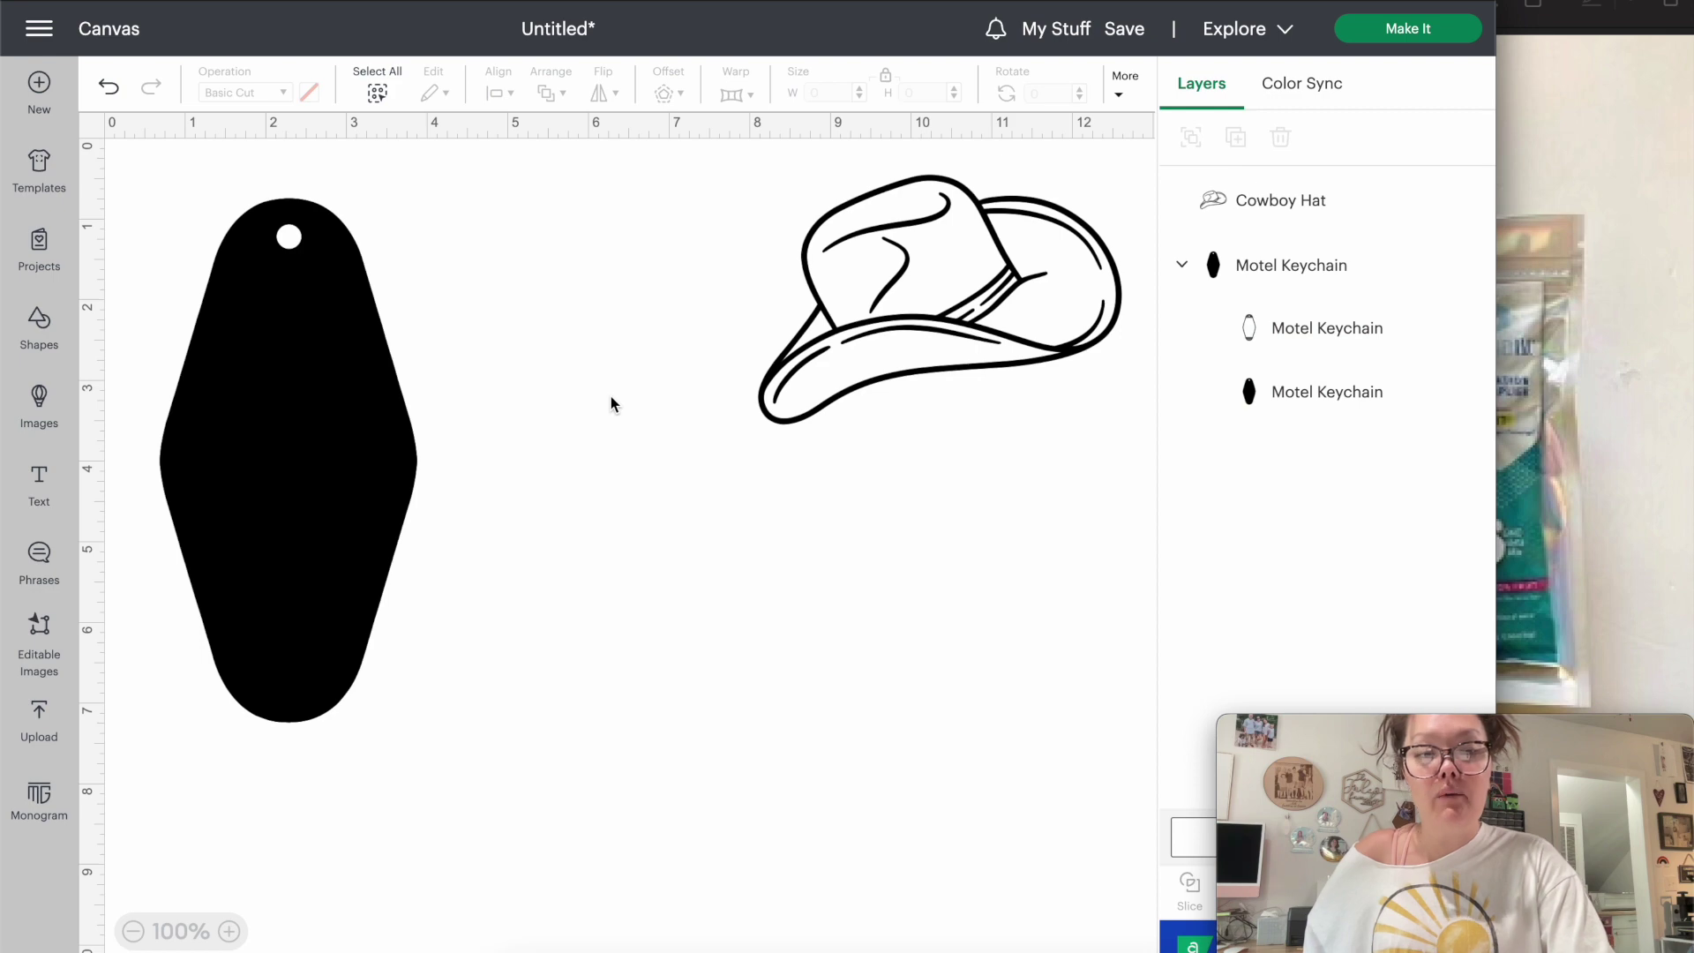
{"action": "key", "text": "ctrl+z"}
Ungroup the motel keychain and place its striped outline beside the solid pink shape
{"action": "left_click", "coordinate": [365, 430]}
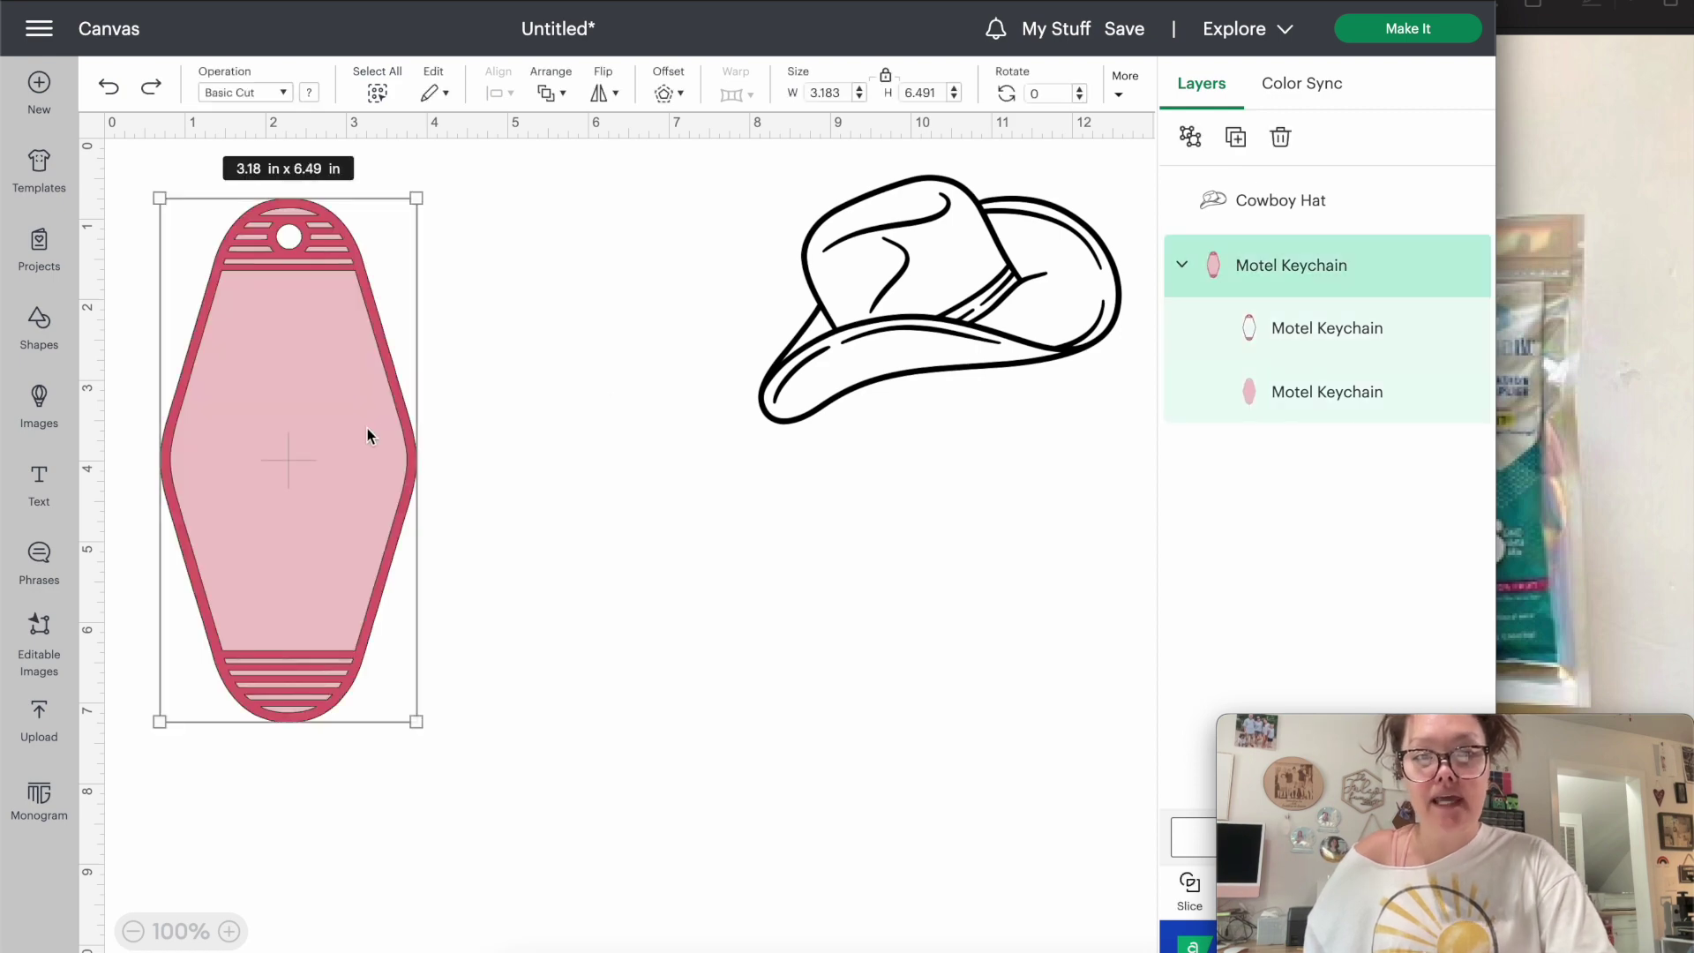
{"action": "right_click", "coordinate": [367, 428]}
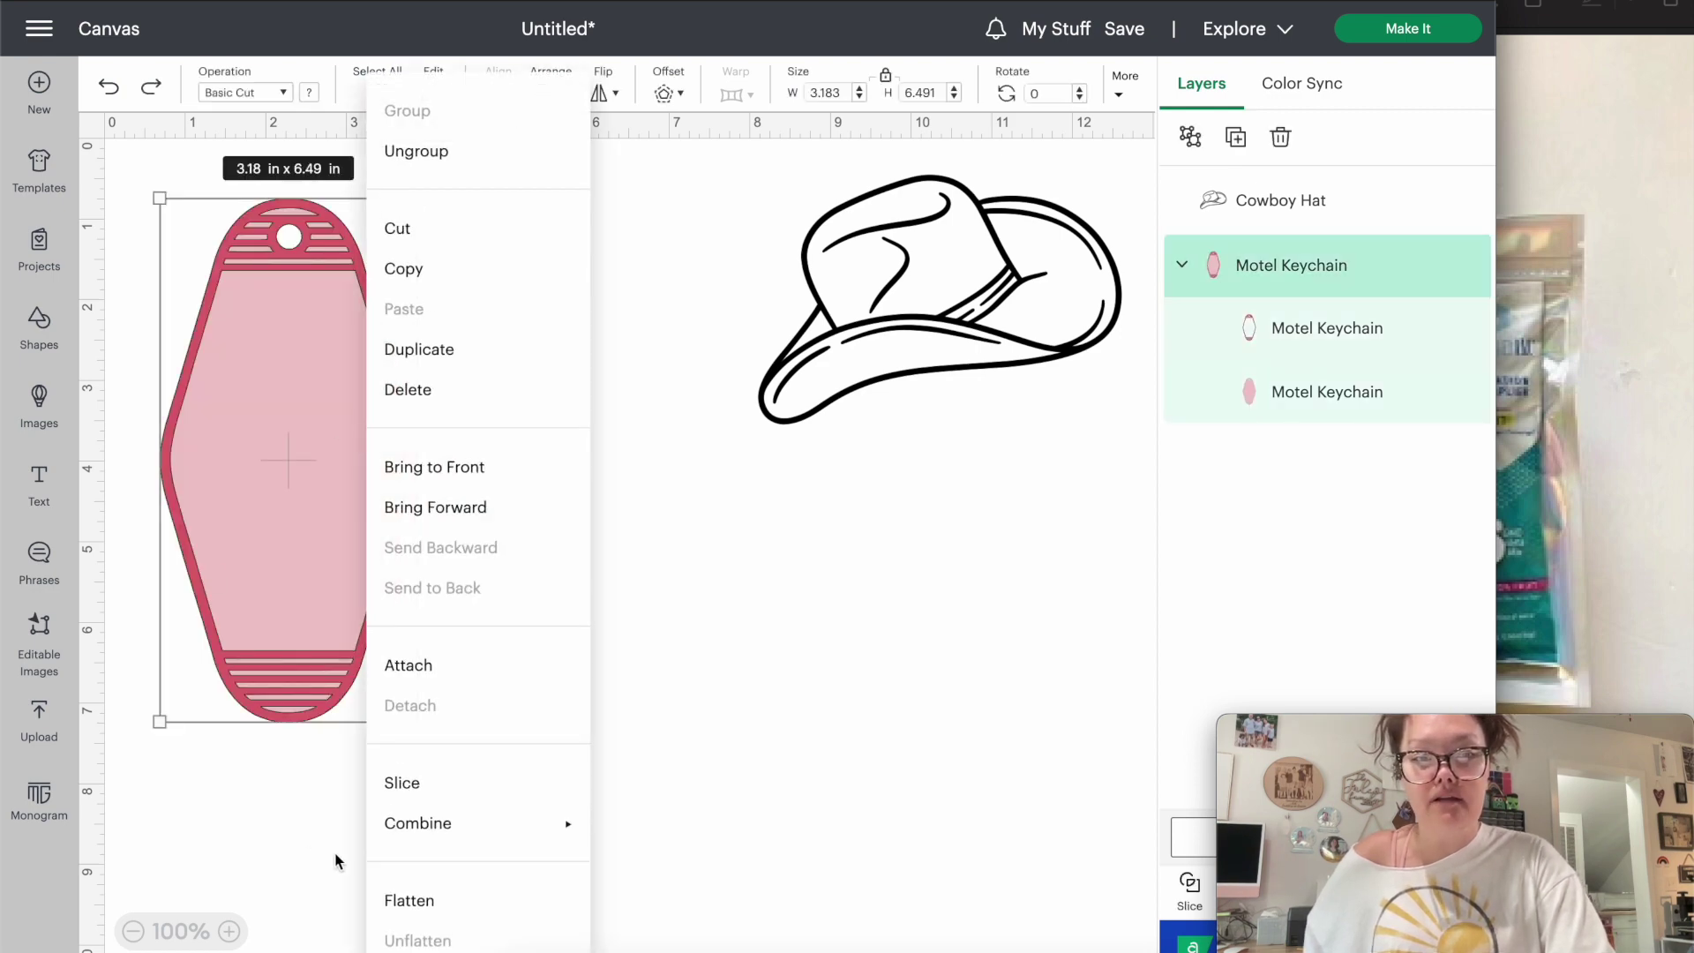
{"action": "left_click", "coordinate": [405, 157]}
{"action": "left_click_drag", "start_coordinate": [303, 491], "coordinate": [589, 487]}
{"action": "left_click_drag", "start_coordinate": [348, 461], "coordinate": [359, 460]}
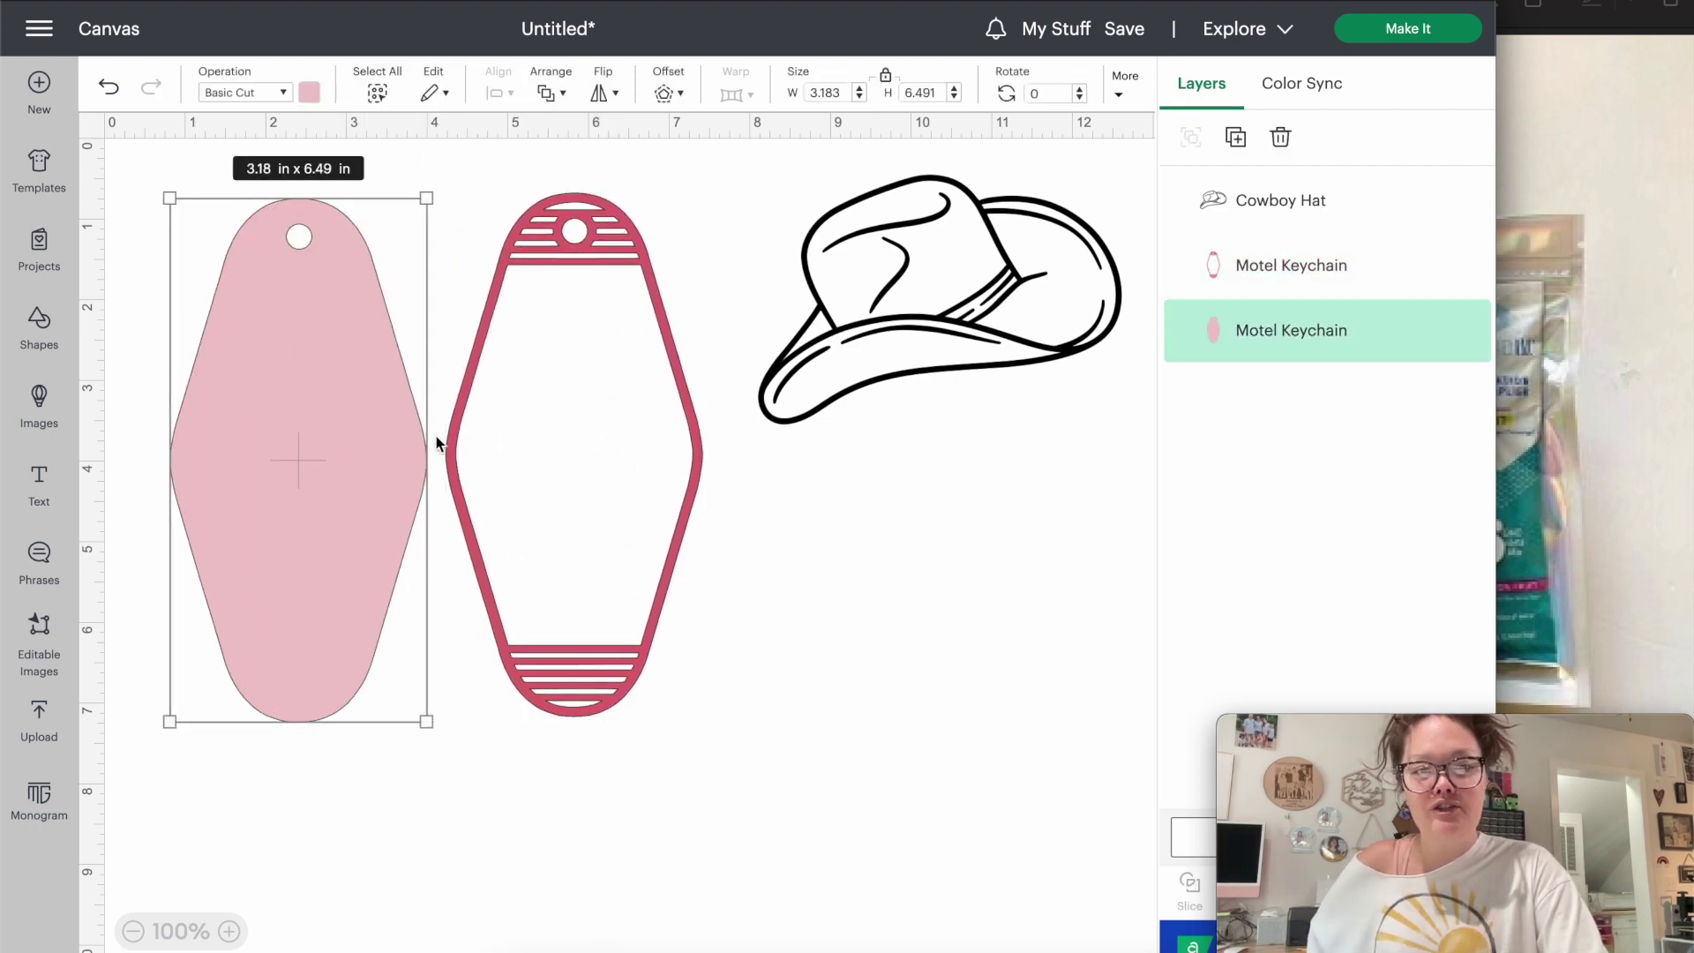
Select both separated keychain pieces and change their material color to black
{"action": "left_click_drag", "start_coordinate": [918, 317], "coordinate": [916, 323]}
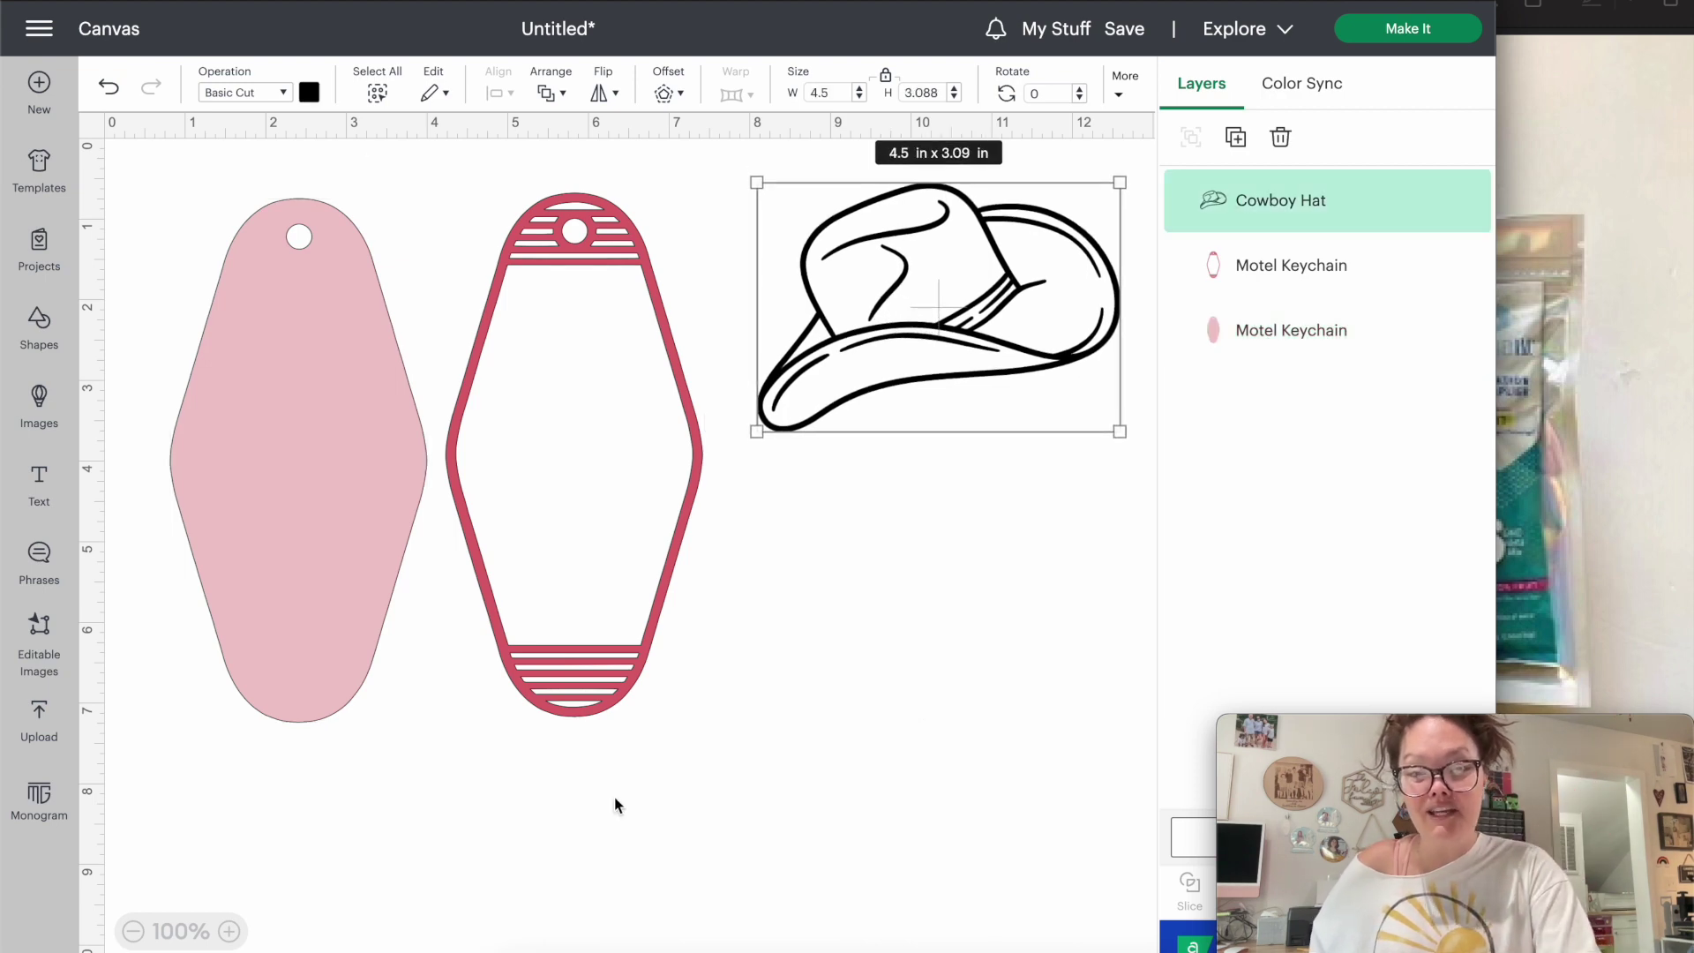
{"action": "left_click_drag", "start_coordinate": [601, 804], "coordinate": [117, 328]}
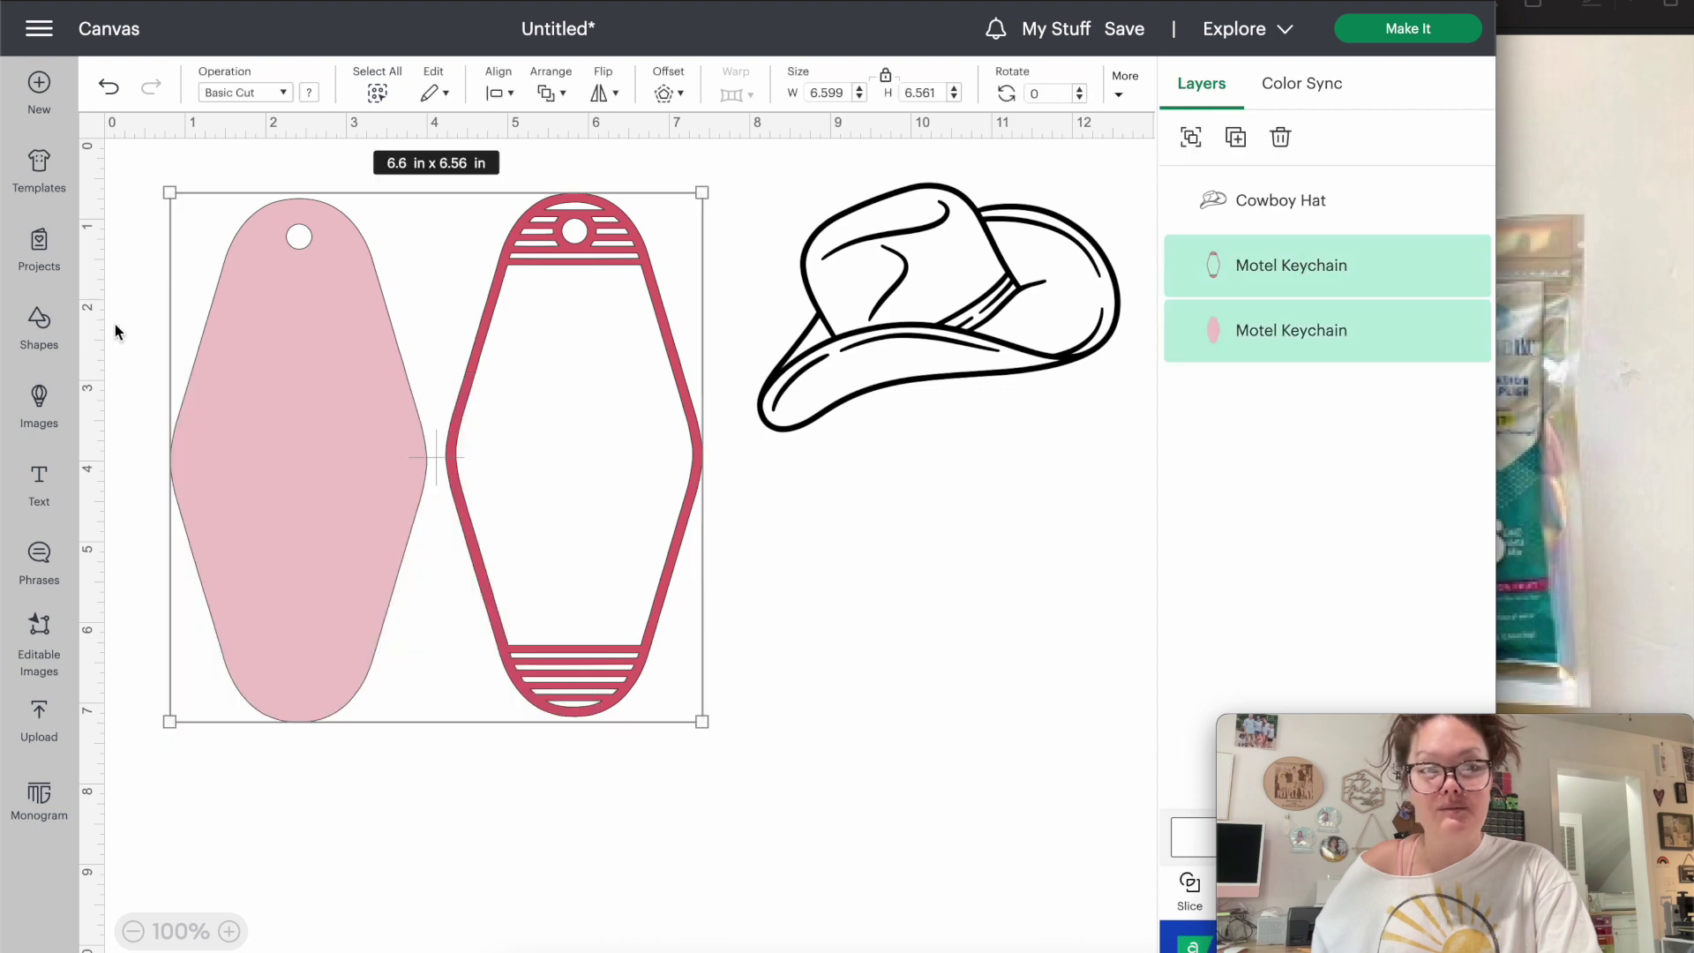
{"action": "left_click", "coordinate": [308, 91]}
{"action": "left_click", "coordinate": [390, 179]}
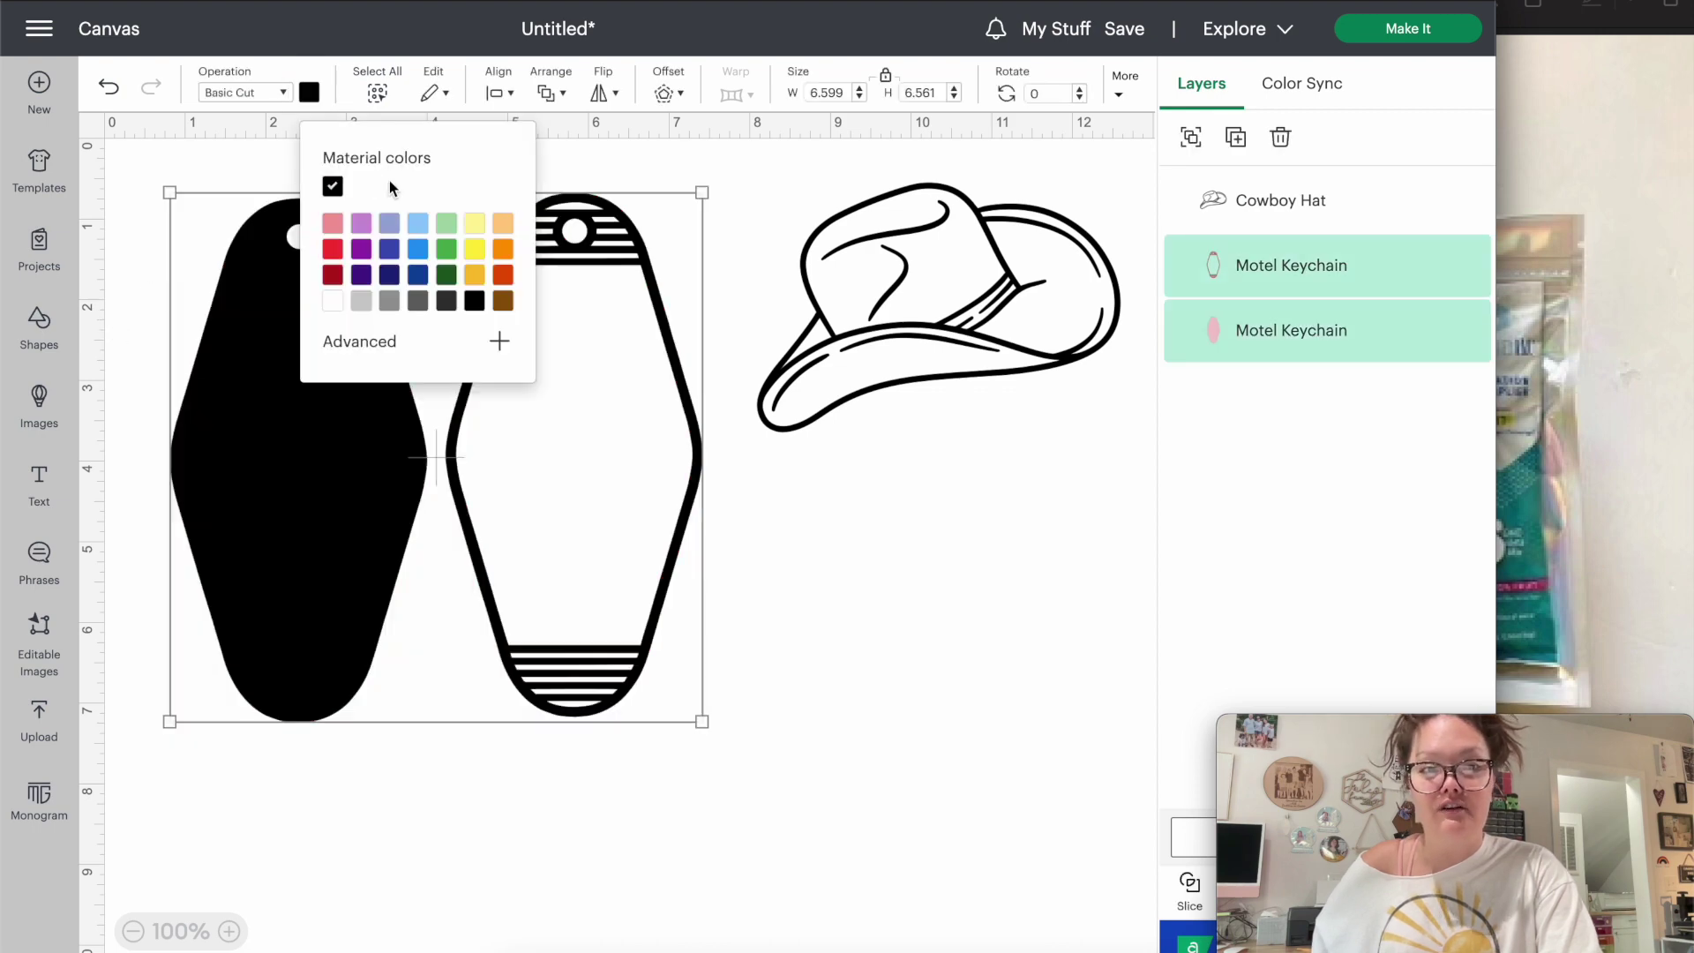
{"action": "left_click", "coordinate": [956, 696]}
Move the cowboy hat closer to the keychain outline and widen the canvas window
{"action": "left_click_drag", "start_coordinate": [882, 407], "coordinate": [847, 465]}
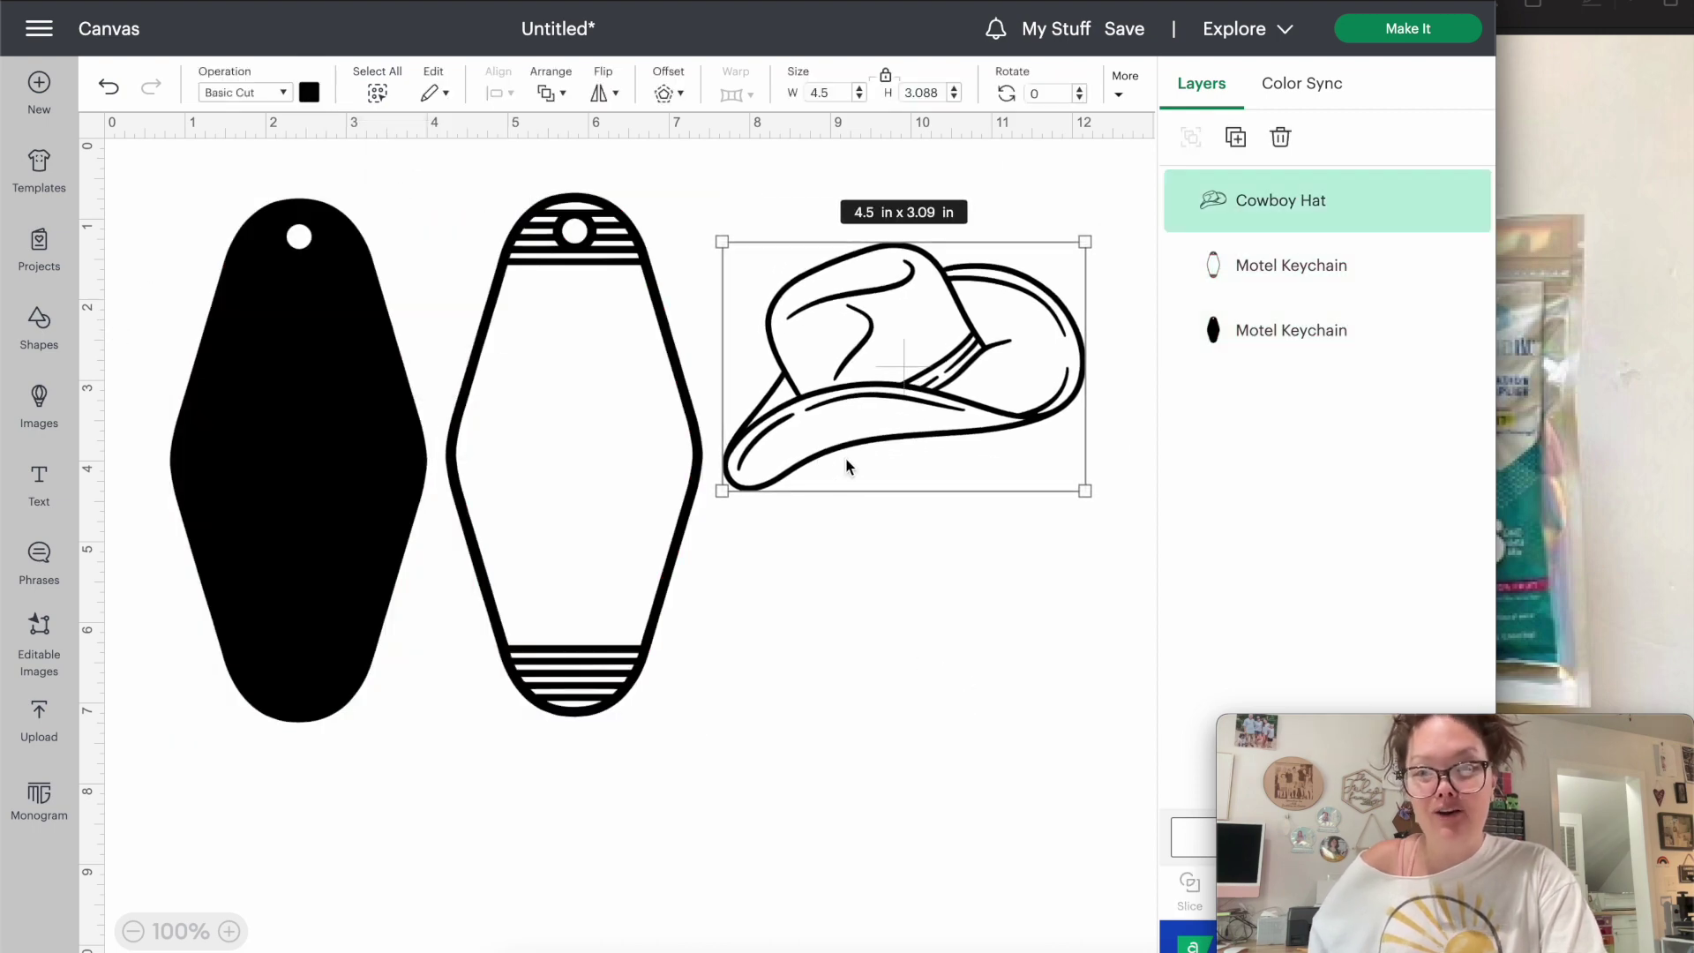
{"action": "key", "text": "super+Up"}
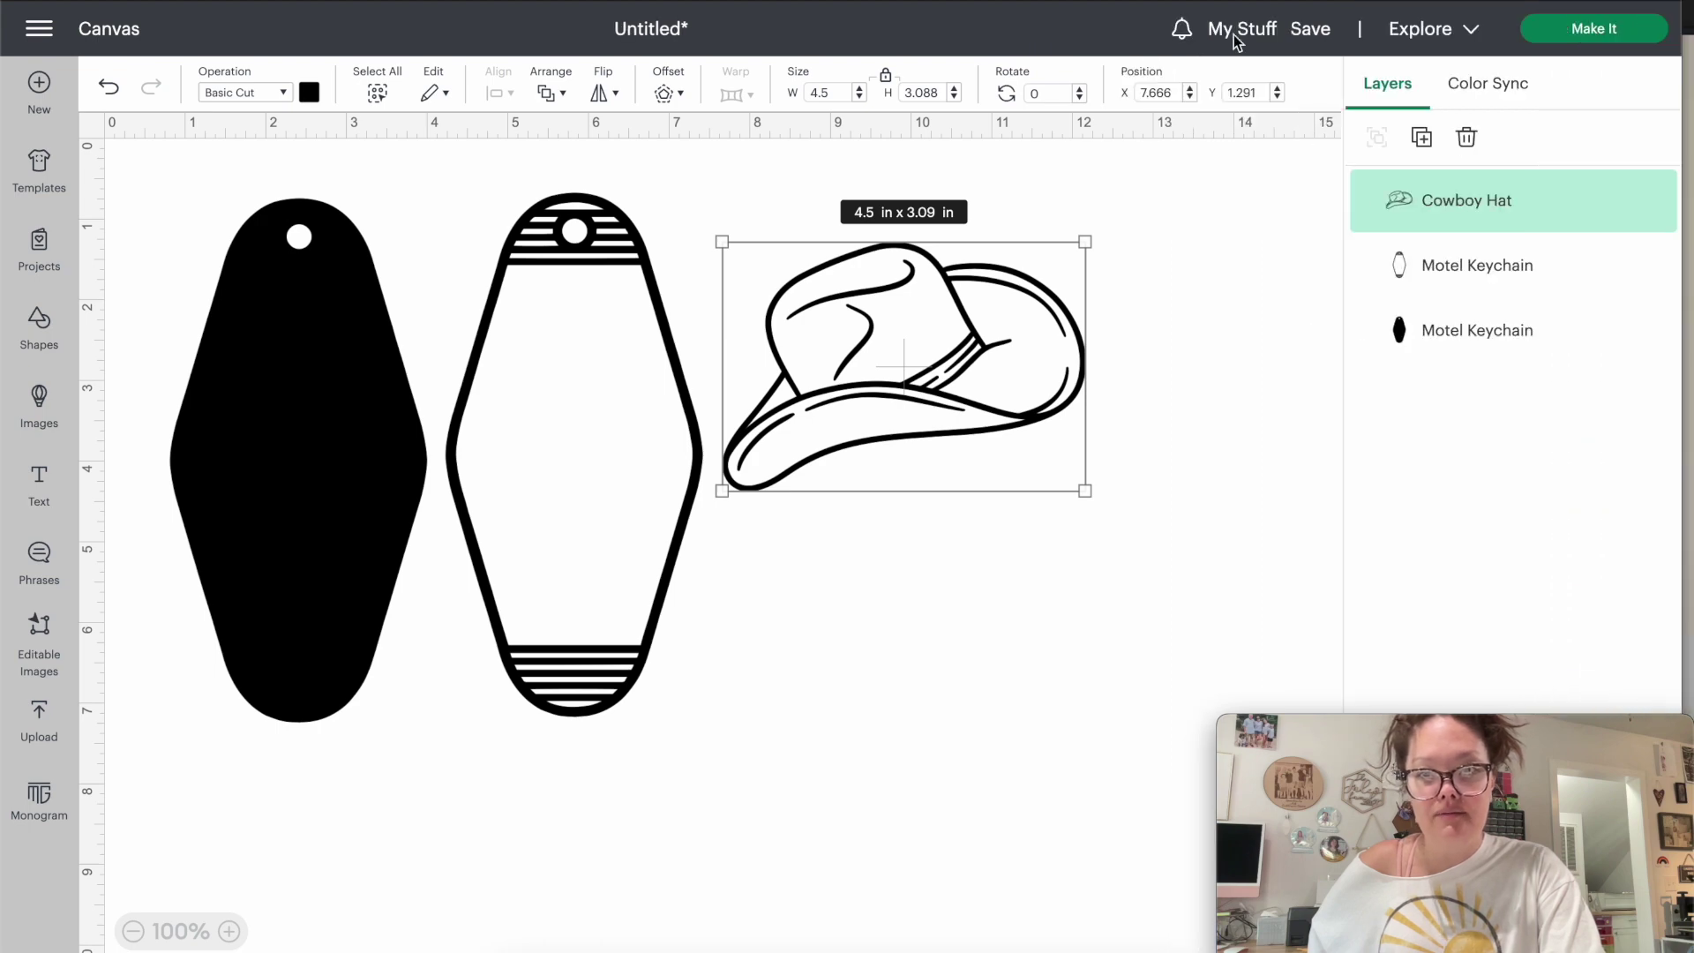
Move the striped keychain outline closer to the solid keychain, and shift both pieces together away from the cowboy hat
{"action": "left_click", "coordinate": [886, 726]}
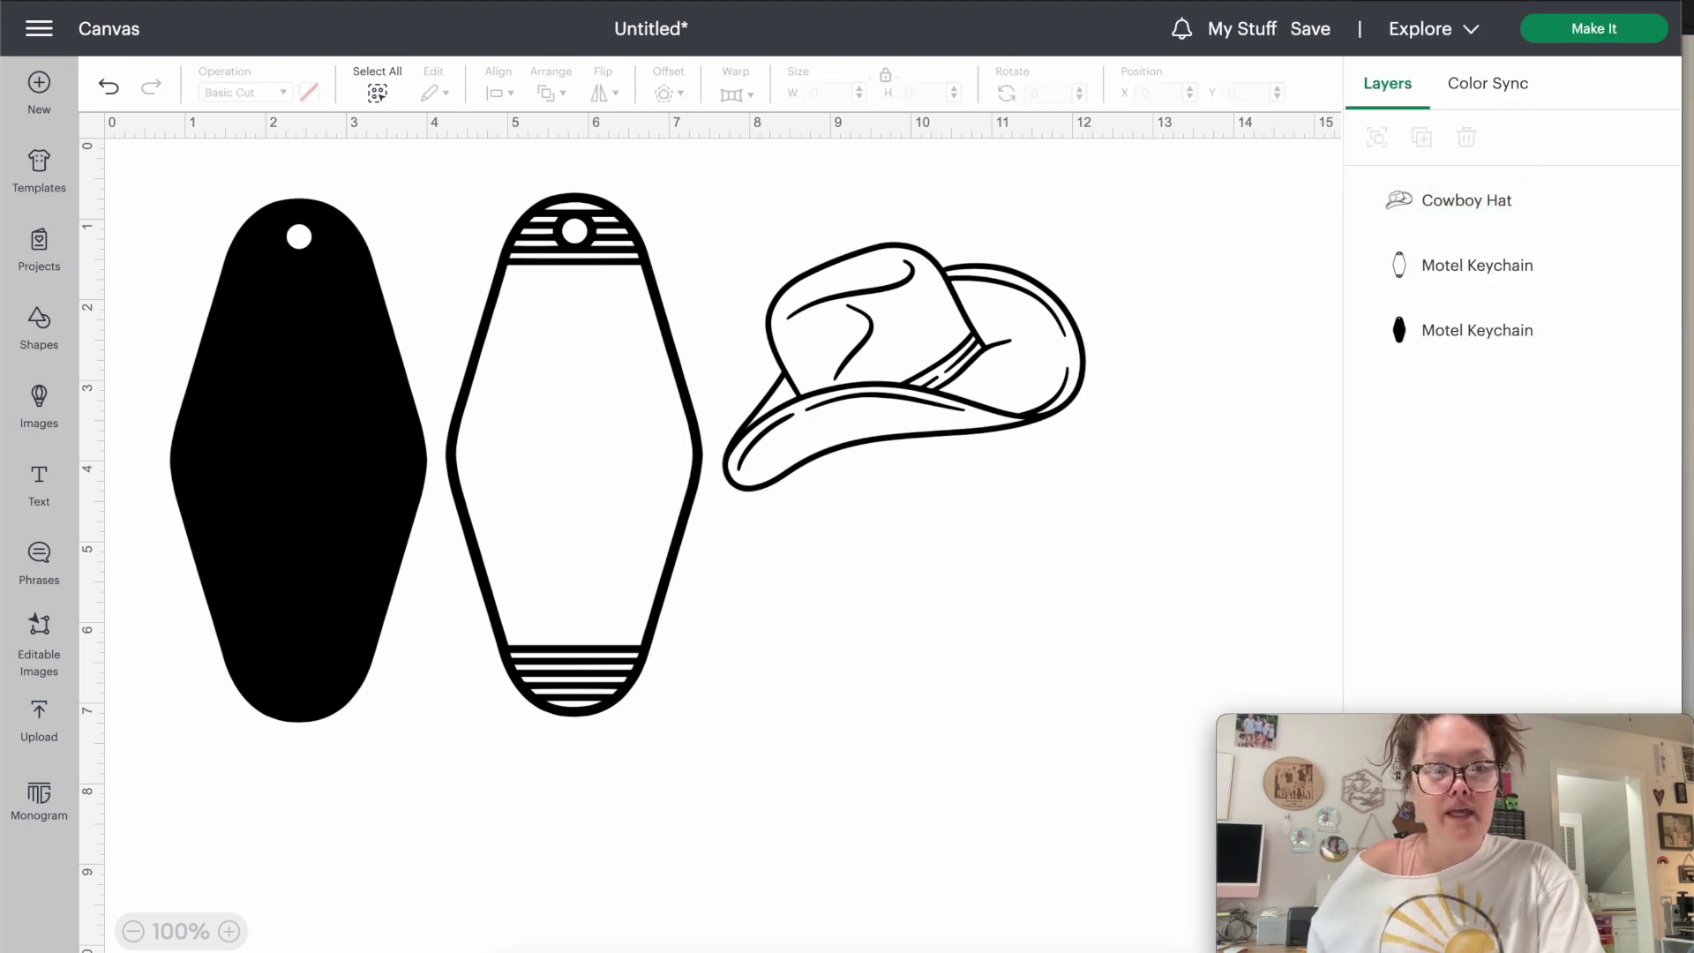
{"action": "left_click", "coordinate": [228, 931]}
{"action": "scroll", "coordinate": [292, 819], "scroll_direction": "up", "scroll_amount": 1}
{"action": "scroll", "coordinate": [293, 818], "scroll_direction": "left", "scroll_amount": 3}
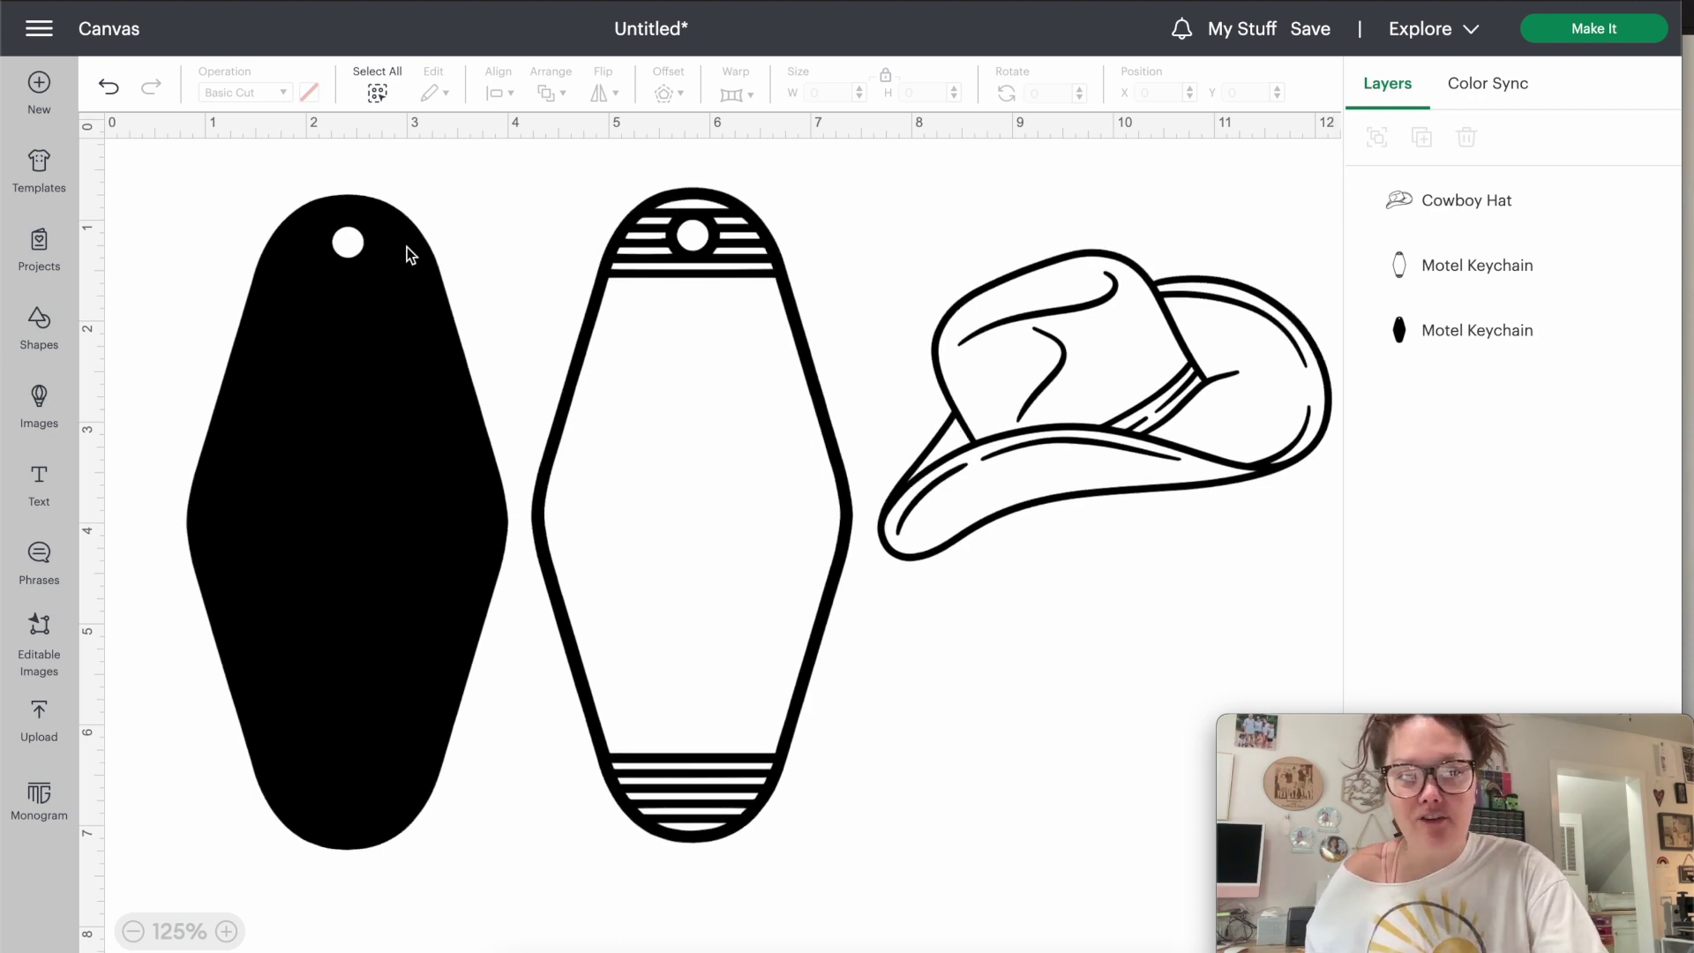
{"action": "left_click", "coordinate": [226, 931]}
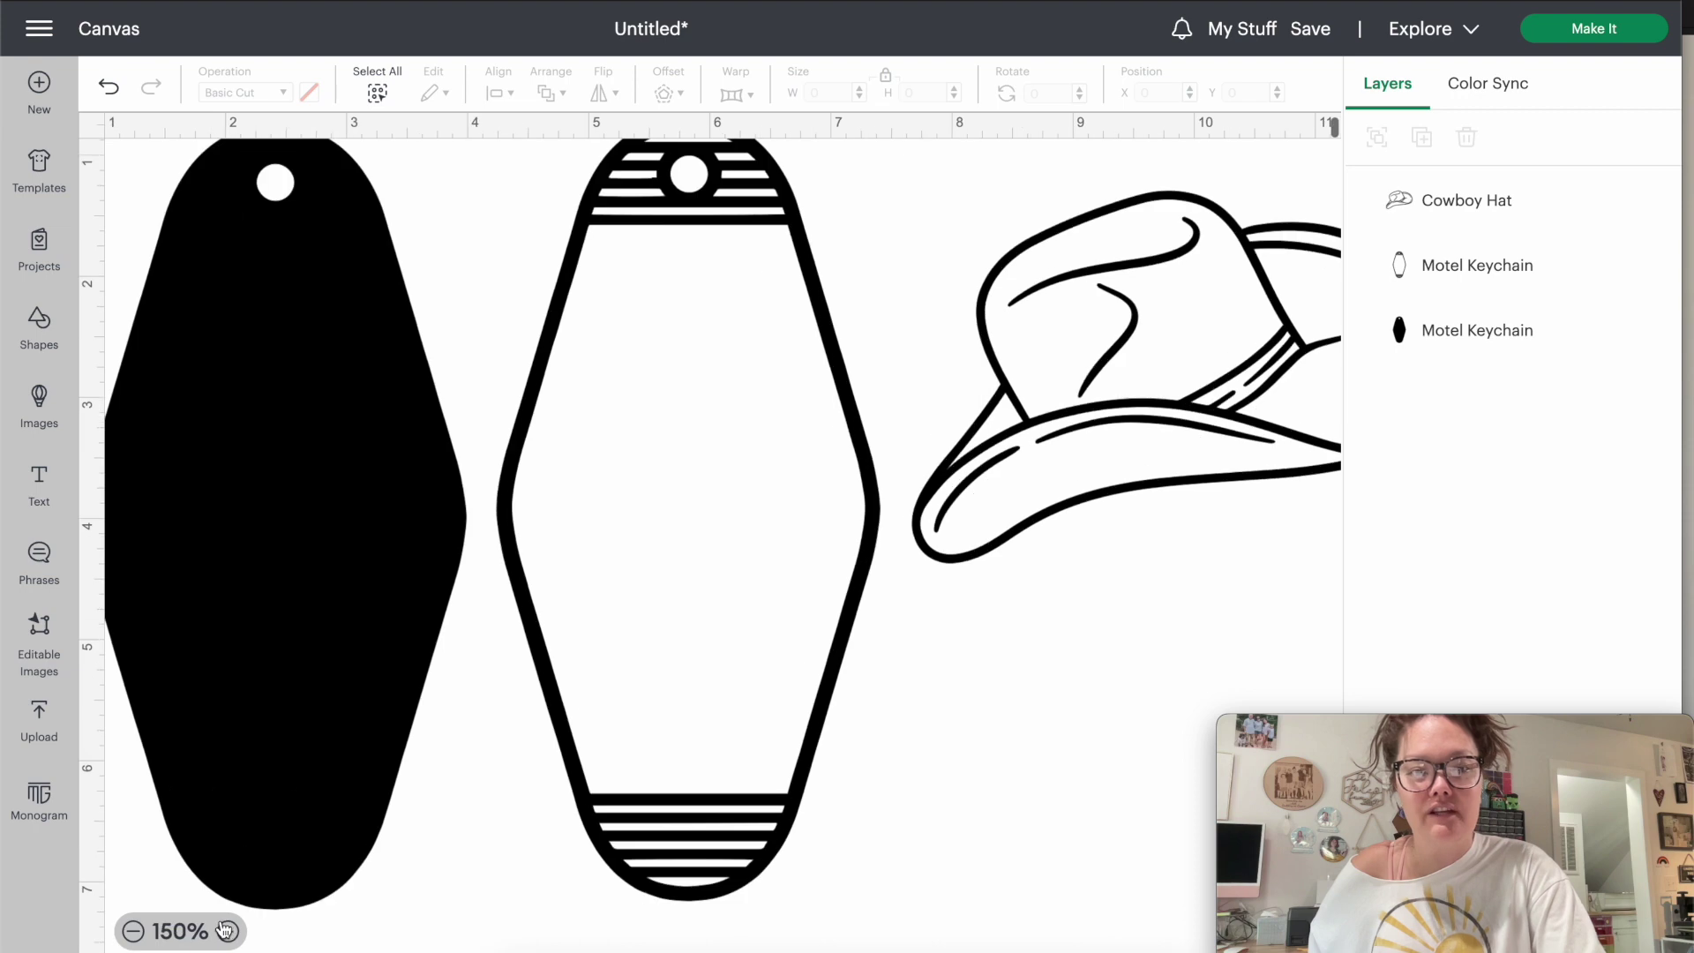
{"action": "scroll", "coordinate": [355, 849], "scroll_direction": "up", "scroll_amount": 2}
{"action": "scroll", "coordinate": [355, 850], "scroll_direction": "down", "scroll_amount": 1}
{"action": "scroll", "coordinate": [354, 850], "scroll_direction": "left", "scroll_amount": 1}
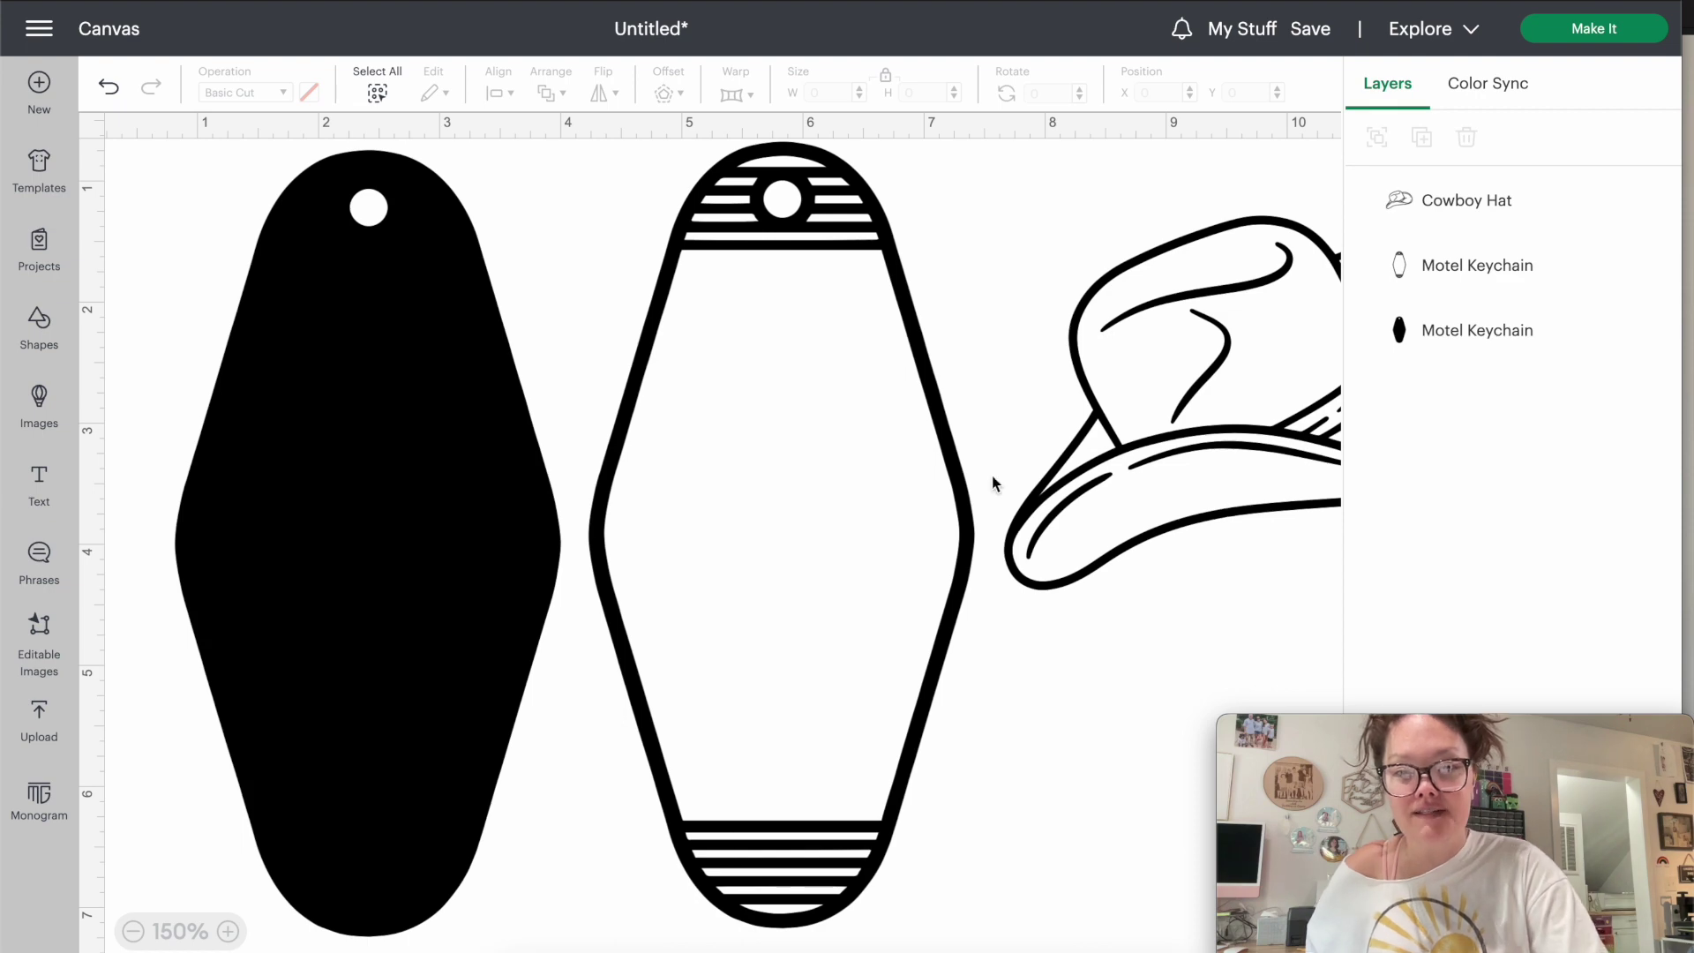
{"action": "left_click_drag", "start_coordinate": [960, 488], "coordinate": [938, 495]}
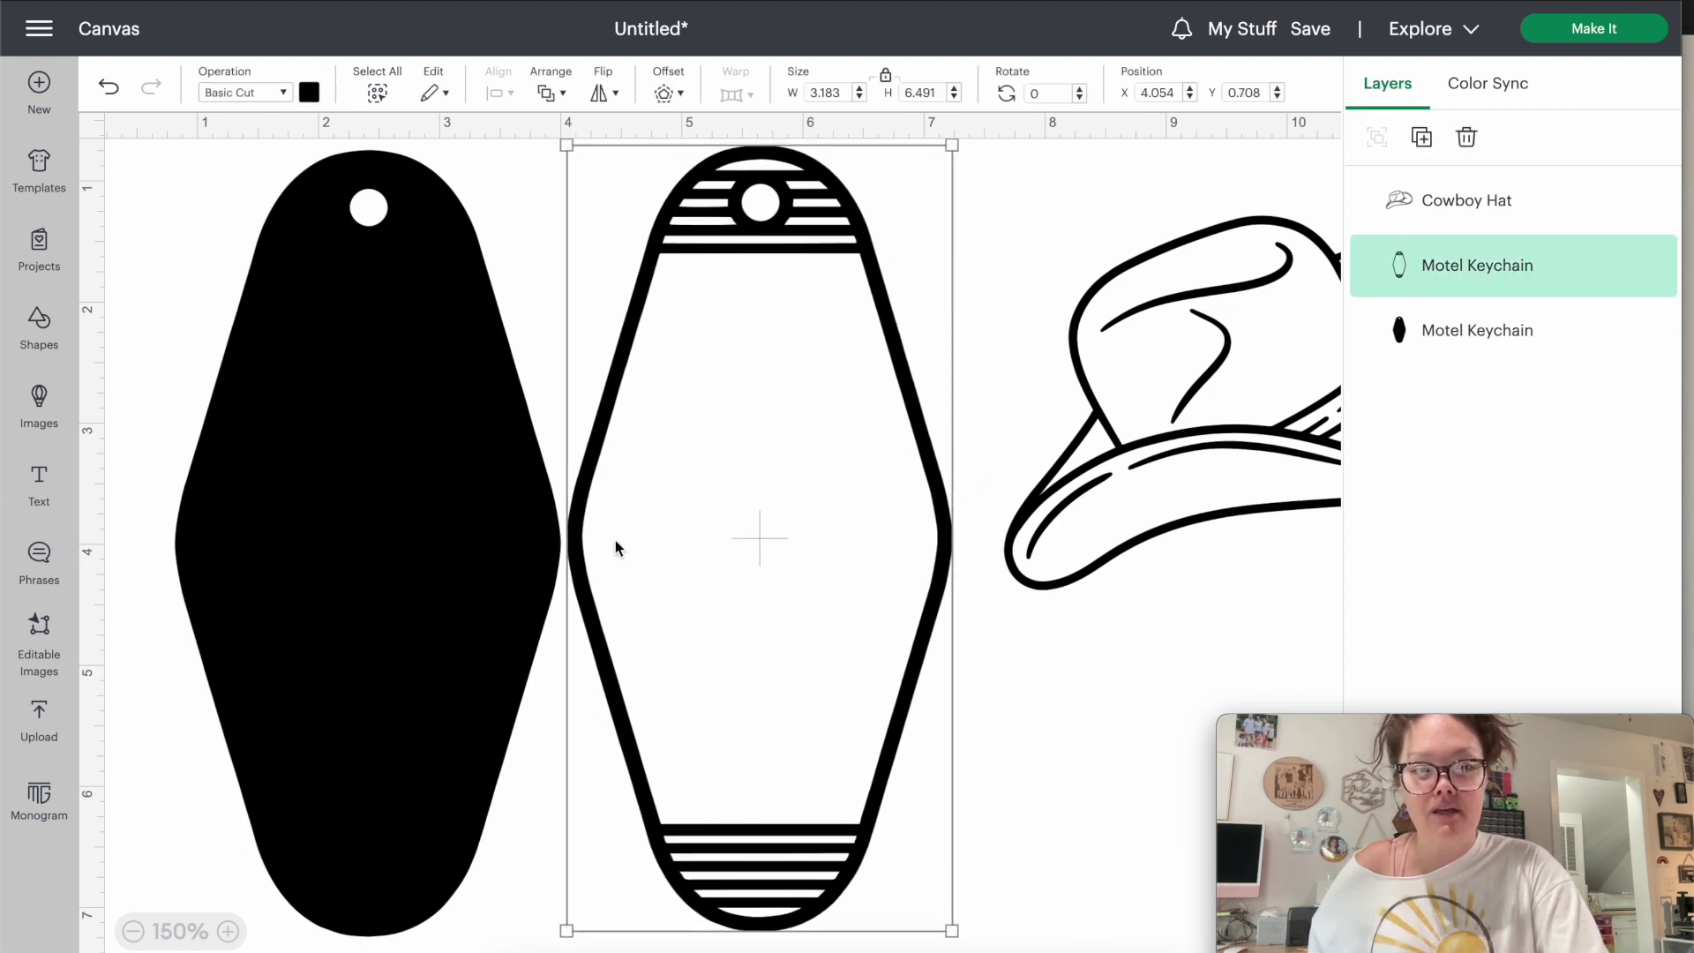
{"action": "left_click", "coordinate": [406, 574], "text": "shift"}
{"action": "left_click_drag", "start_coordinate": [404, 566], "coordinate": [375, 574]}
{"action": "left_click", "coordinate": [1063, 757]}
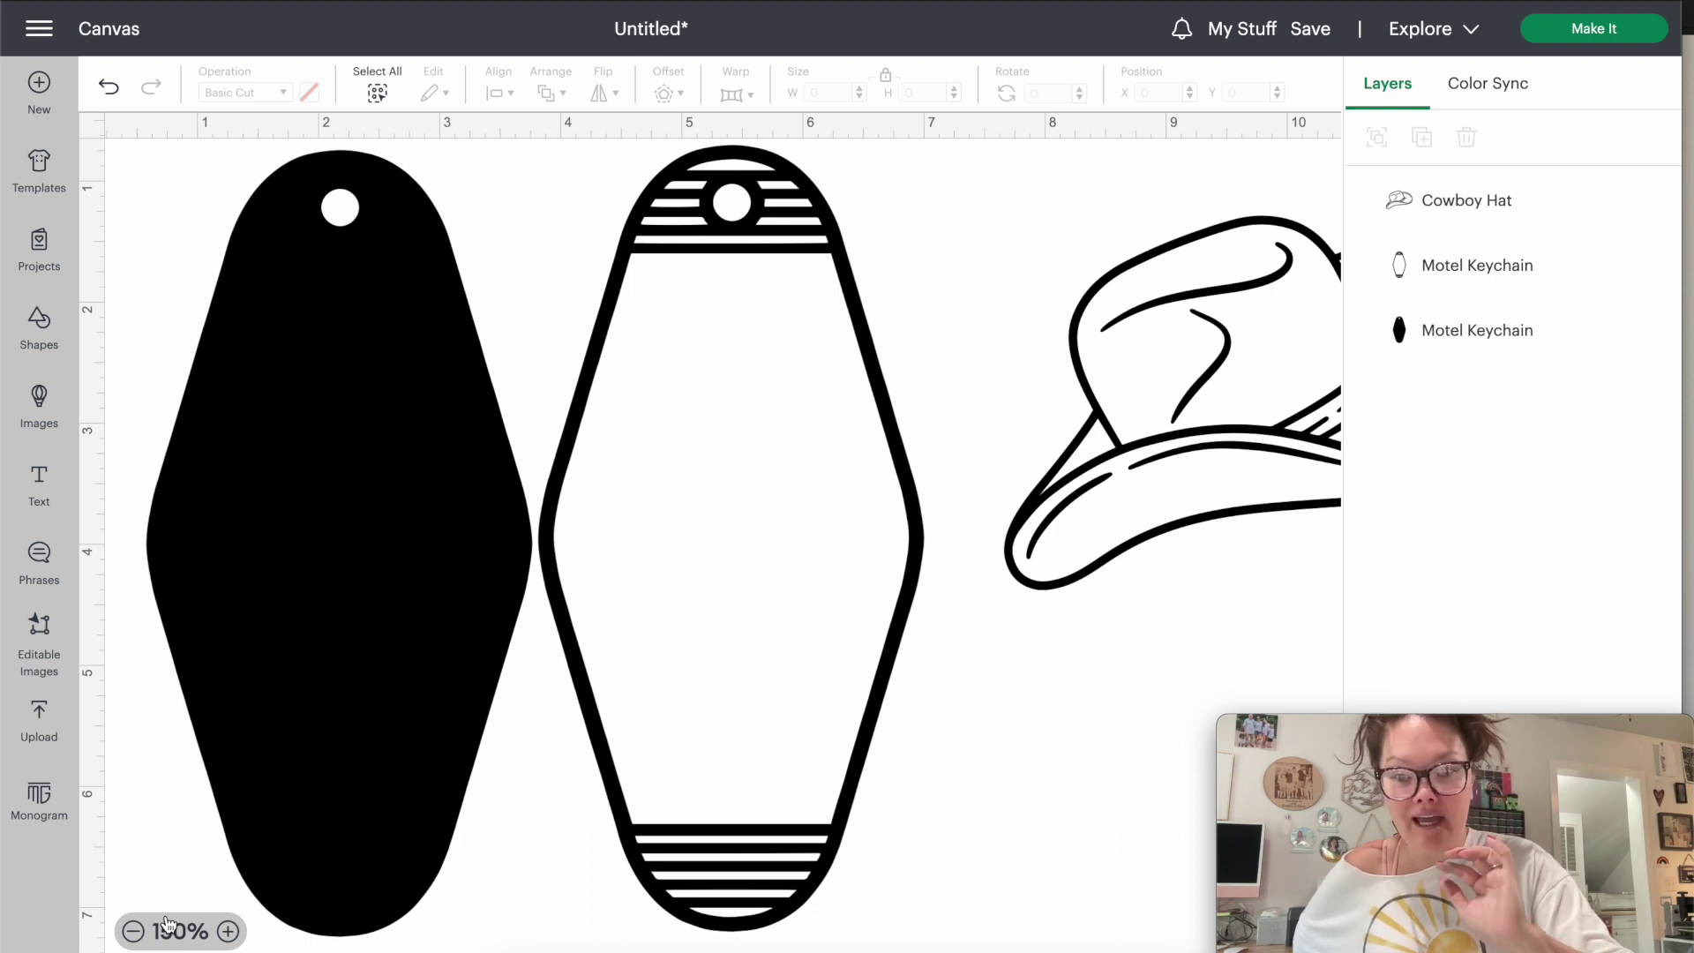
Nudge the solid keychain into place, then move the cowboy hat beside the outline and rotate it to stand on its side
{"action": "left_click", "coordinate": [230, 706]}
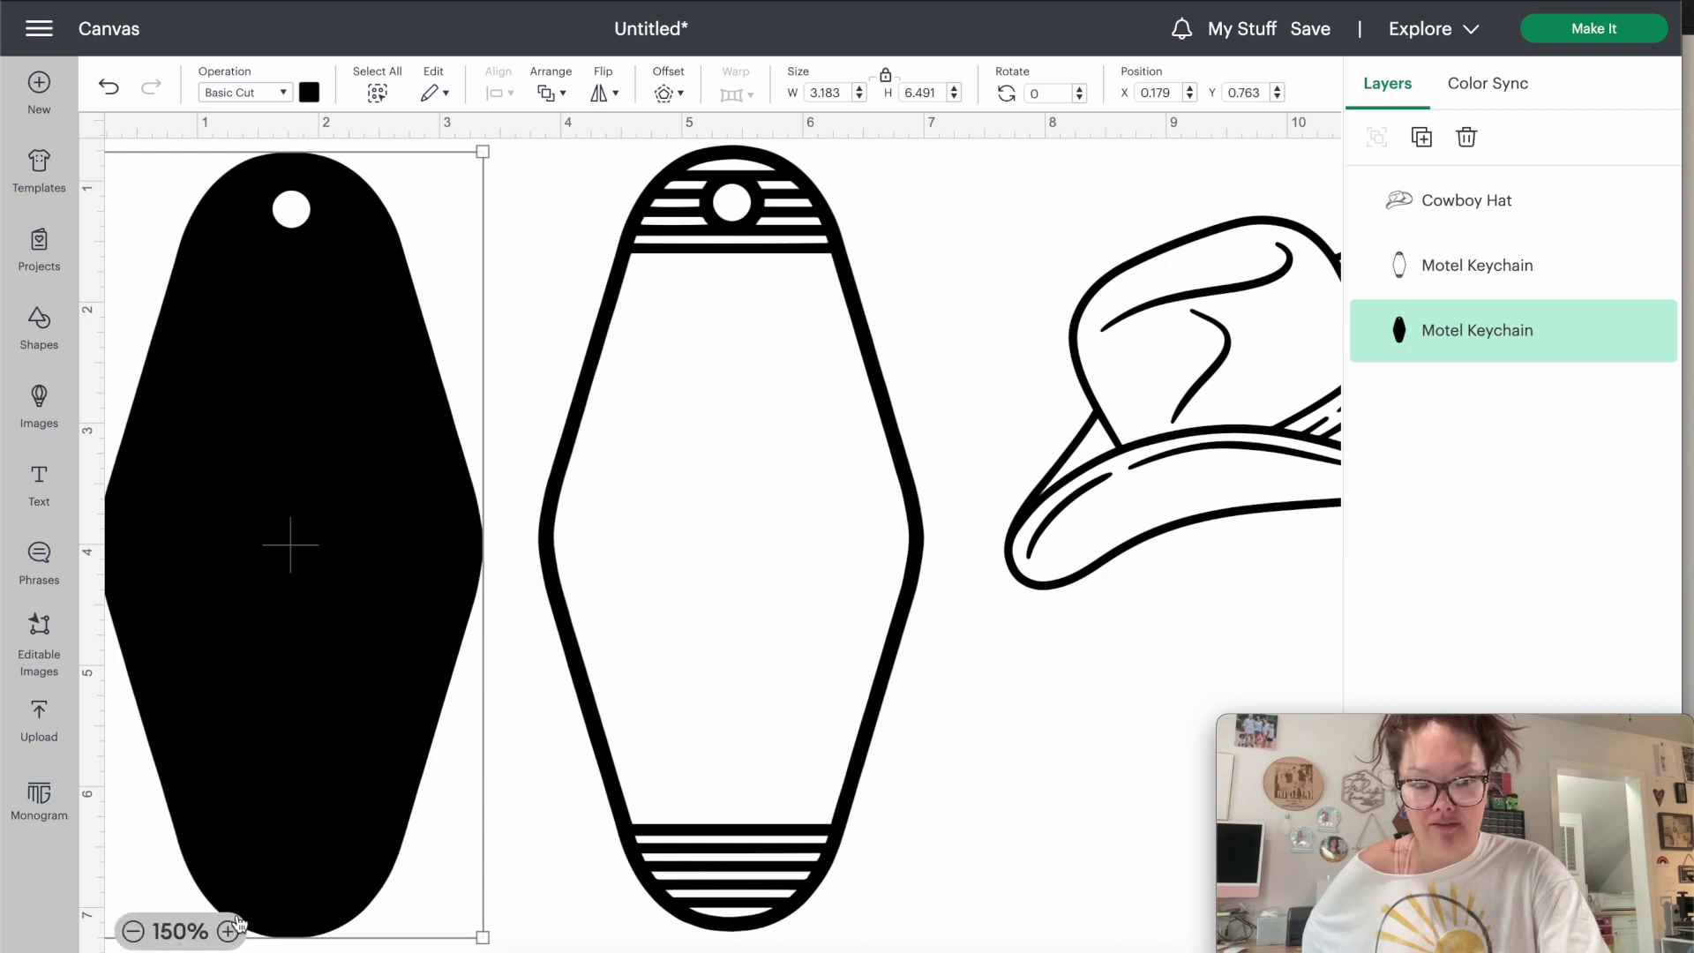
{"action": "left_click_drag", "start_coordinate": [290, 741], "coordinate": [332, 738]}
{"action": "left_click_drag", "start_coordinate": [1045, 521], "coordinate": [904, 532]}
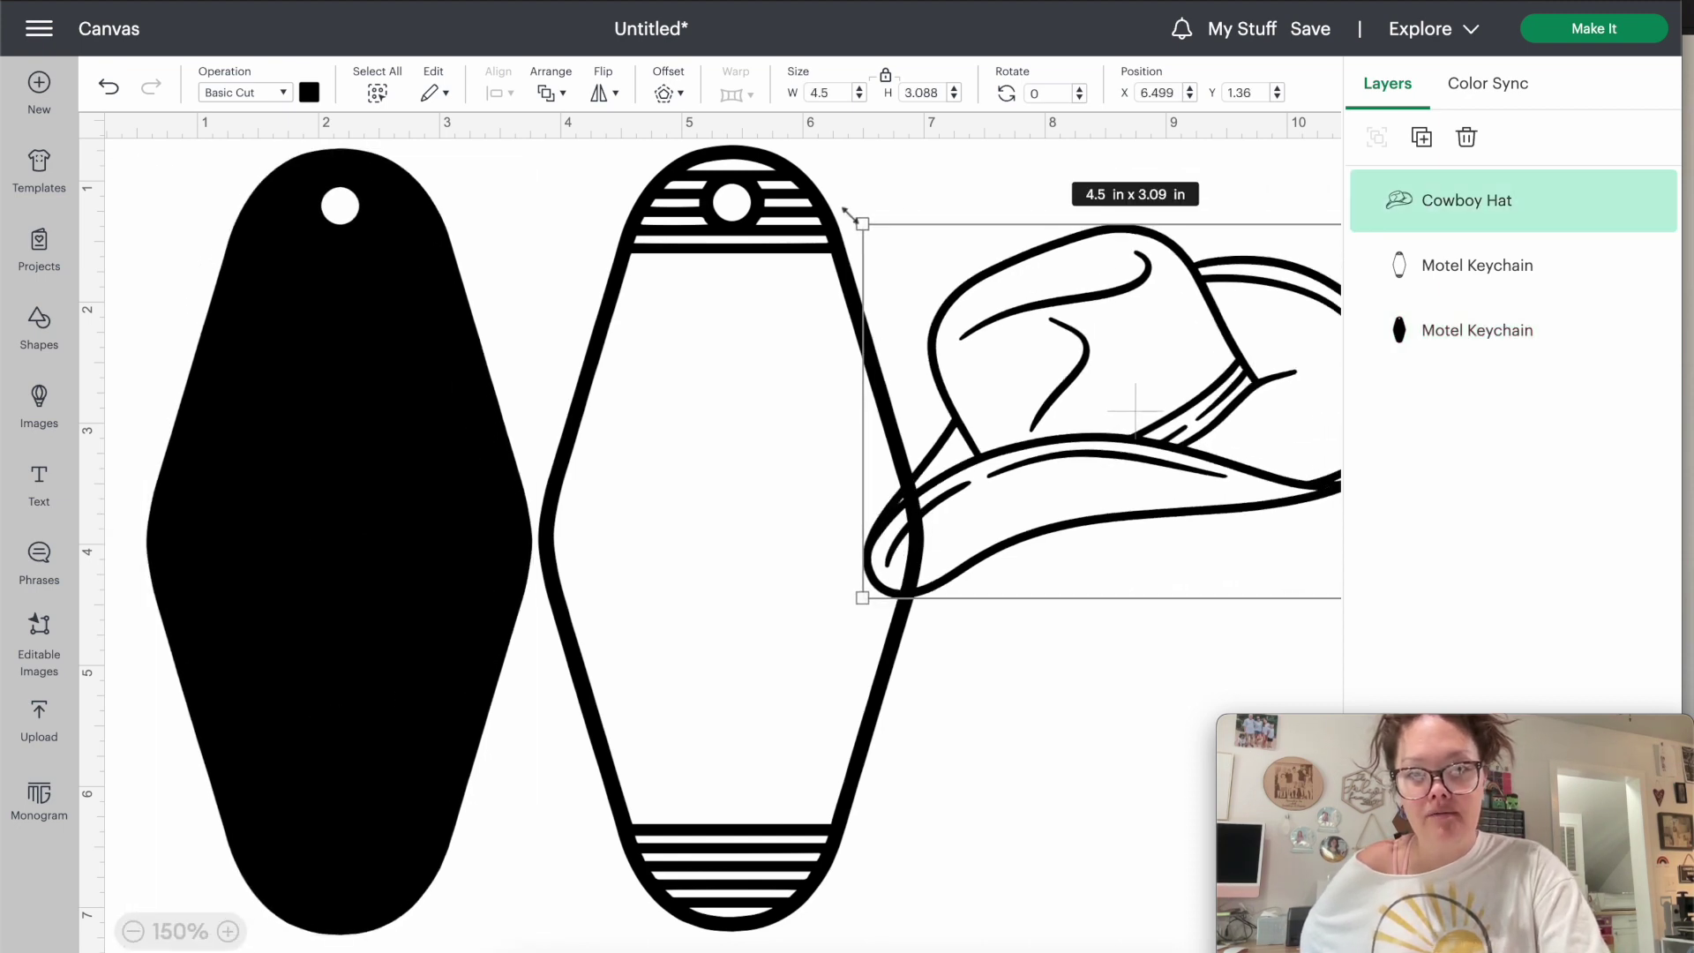
{"action": "left_click_drag", "start_coordinate": [843, 219], "coordinate": [1111, 361]}
{"action": "left_click", "coordinate": [1275, 697]}
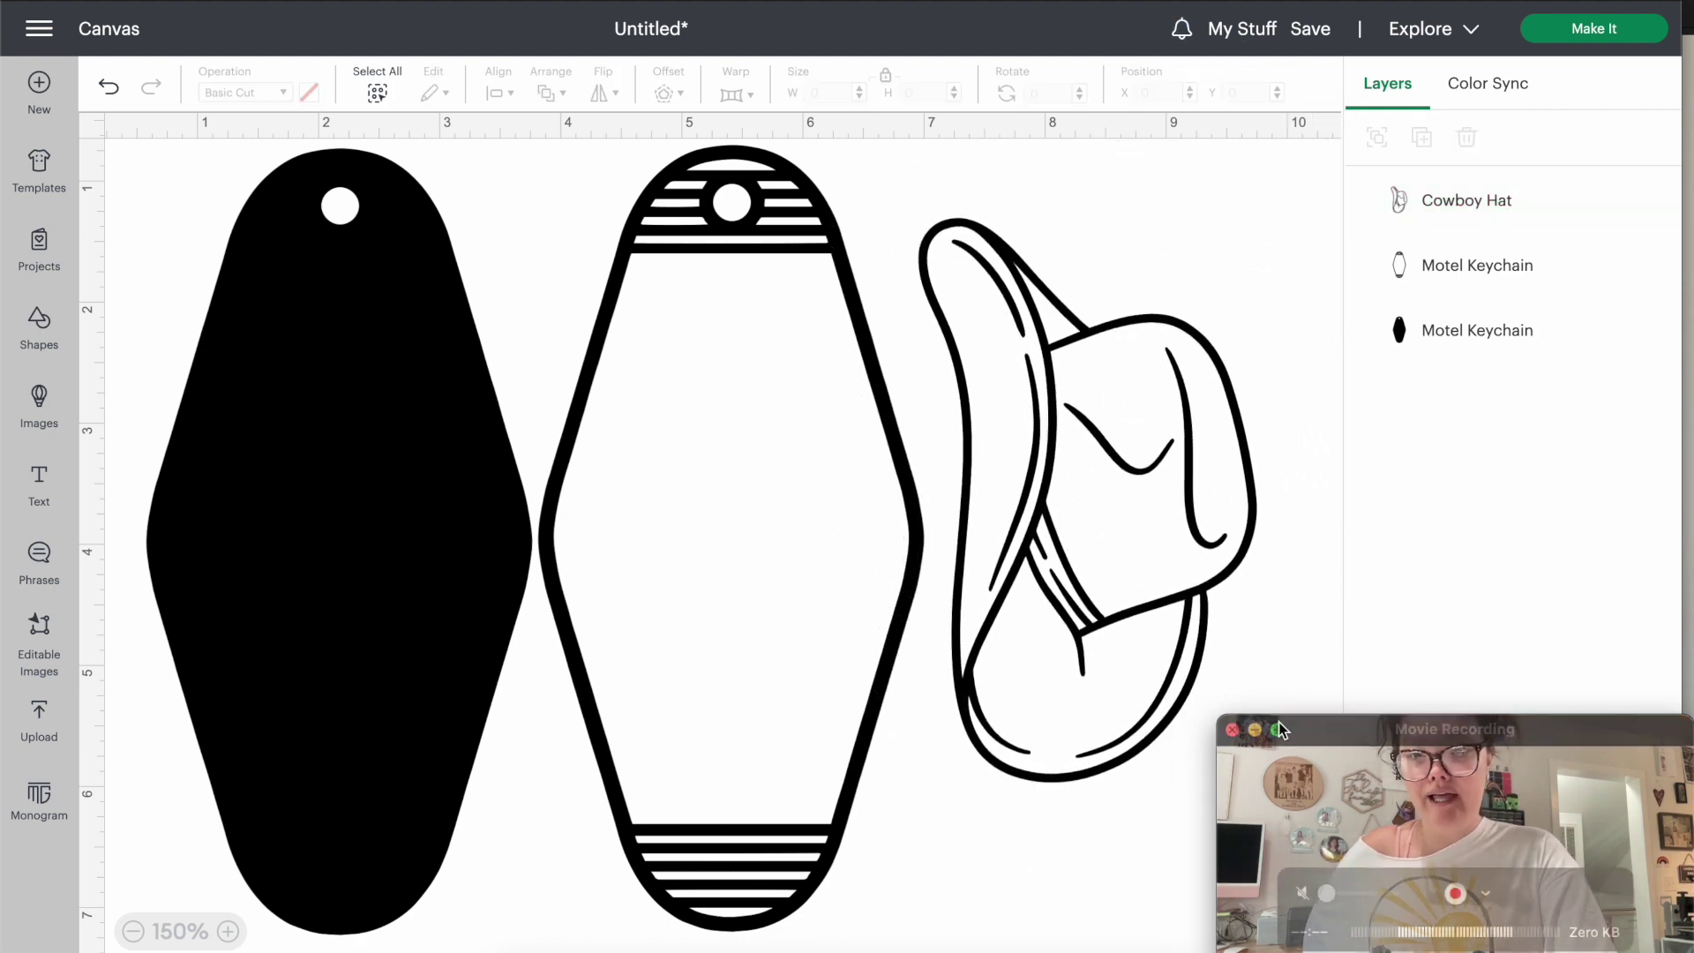
Select all three shapes, shift them together slightly toward the hat side of the canvas, and deselect them
{"action": "mouse_move", "coordinate": [1278, 719]}
{"action": "left_click_drag", "start_coordinate": [1331, 719], "coordinate": [1439, 714]}
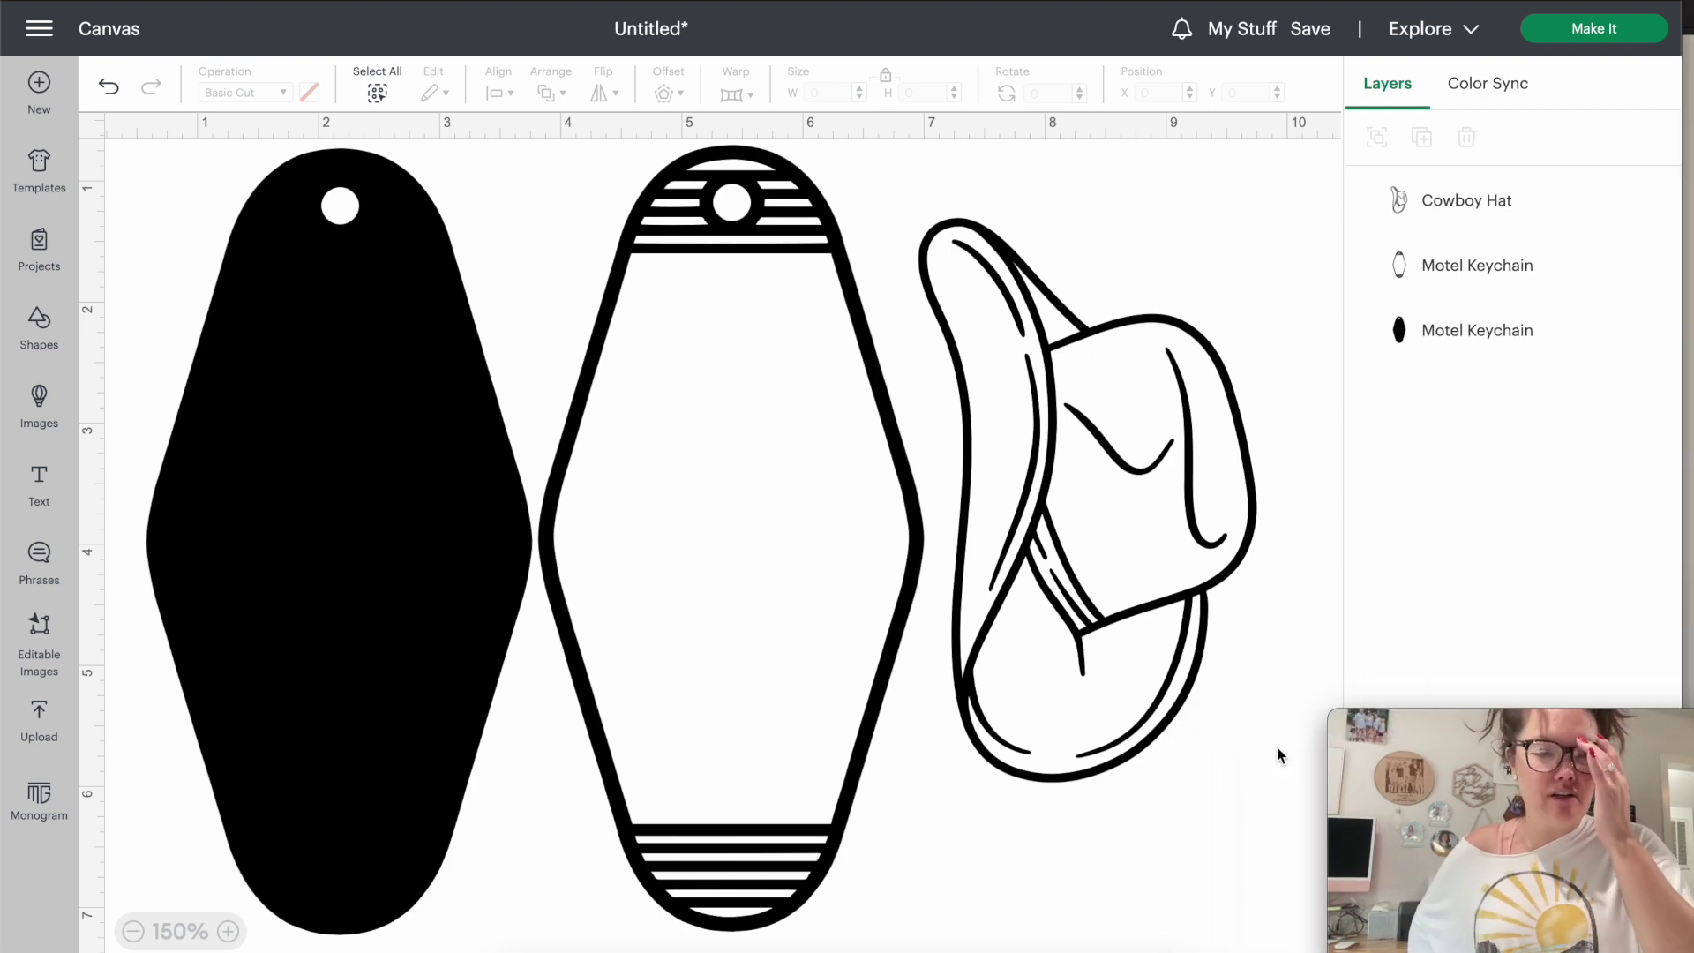
{"action": "left_click_drag", "start_coordinate": [1255, 821], "coordinate": [435, 514]}
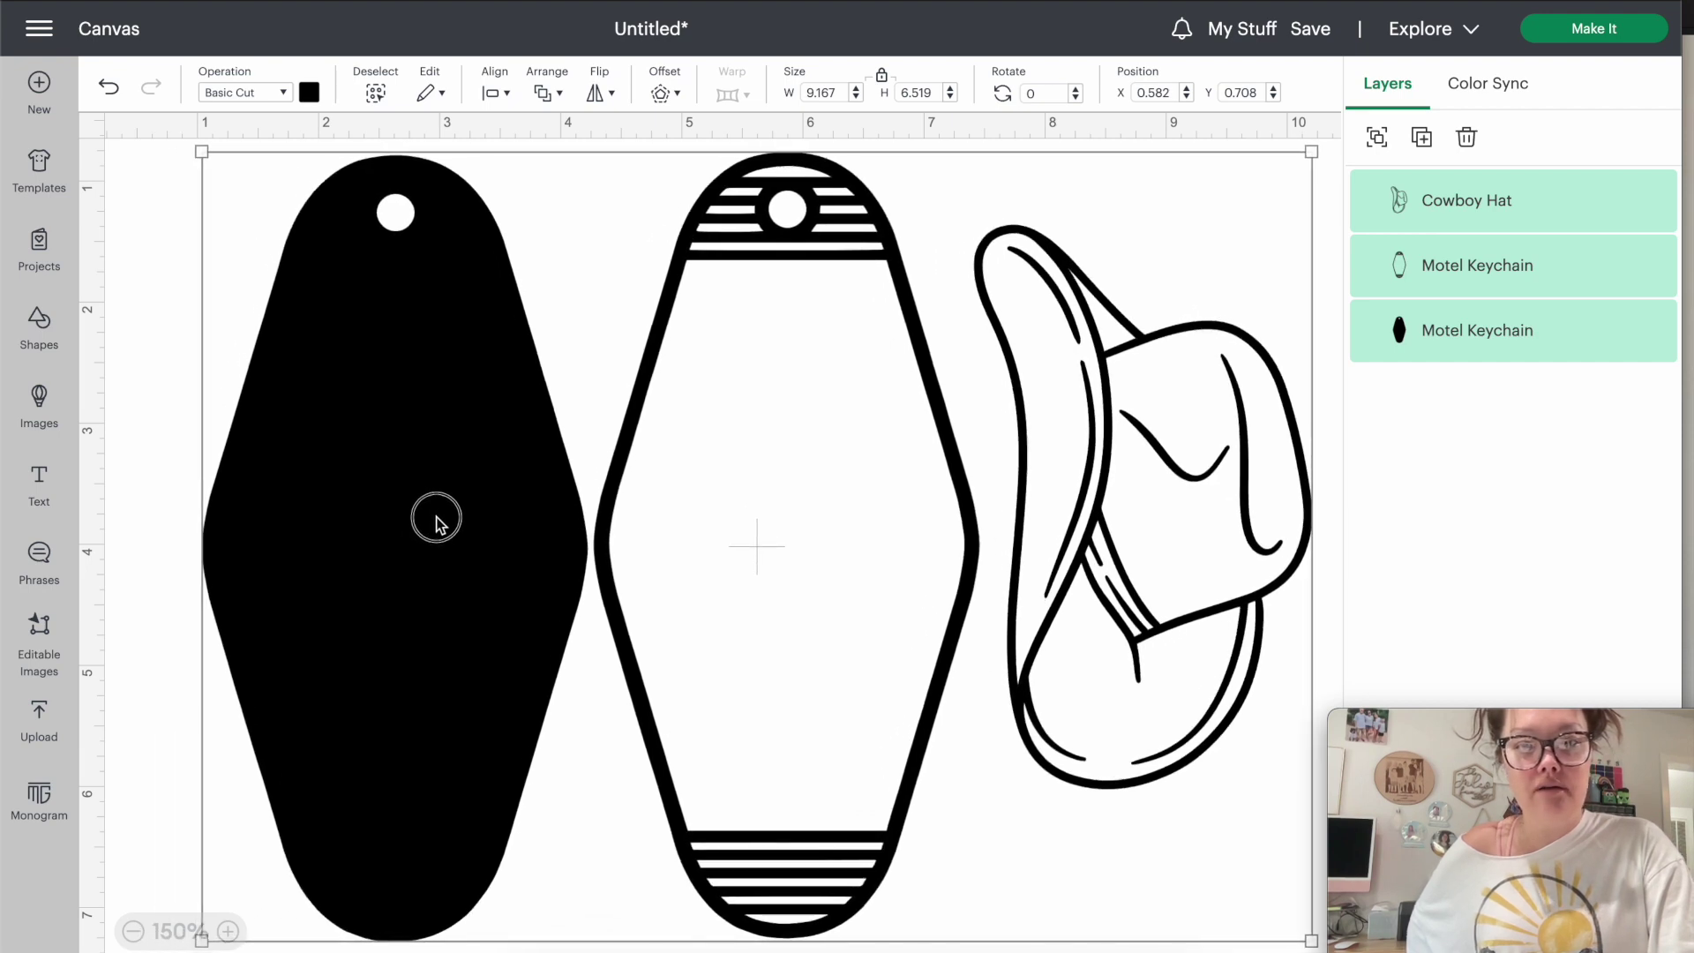
{"action": "left_click", "coordinate": [137, 500]}
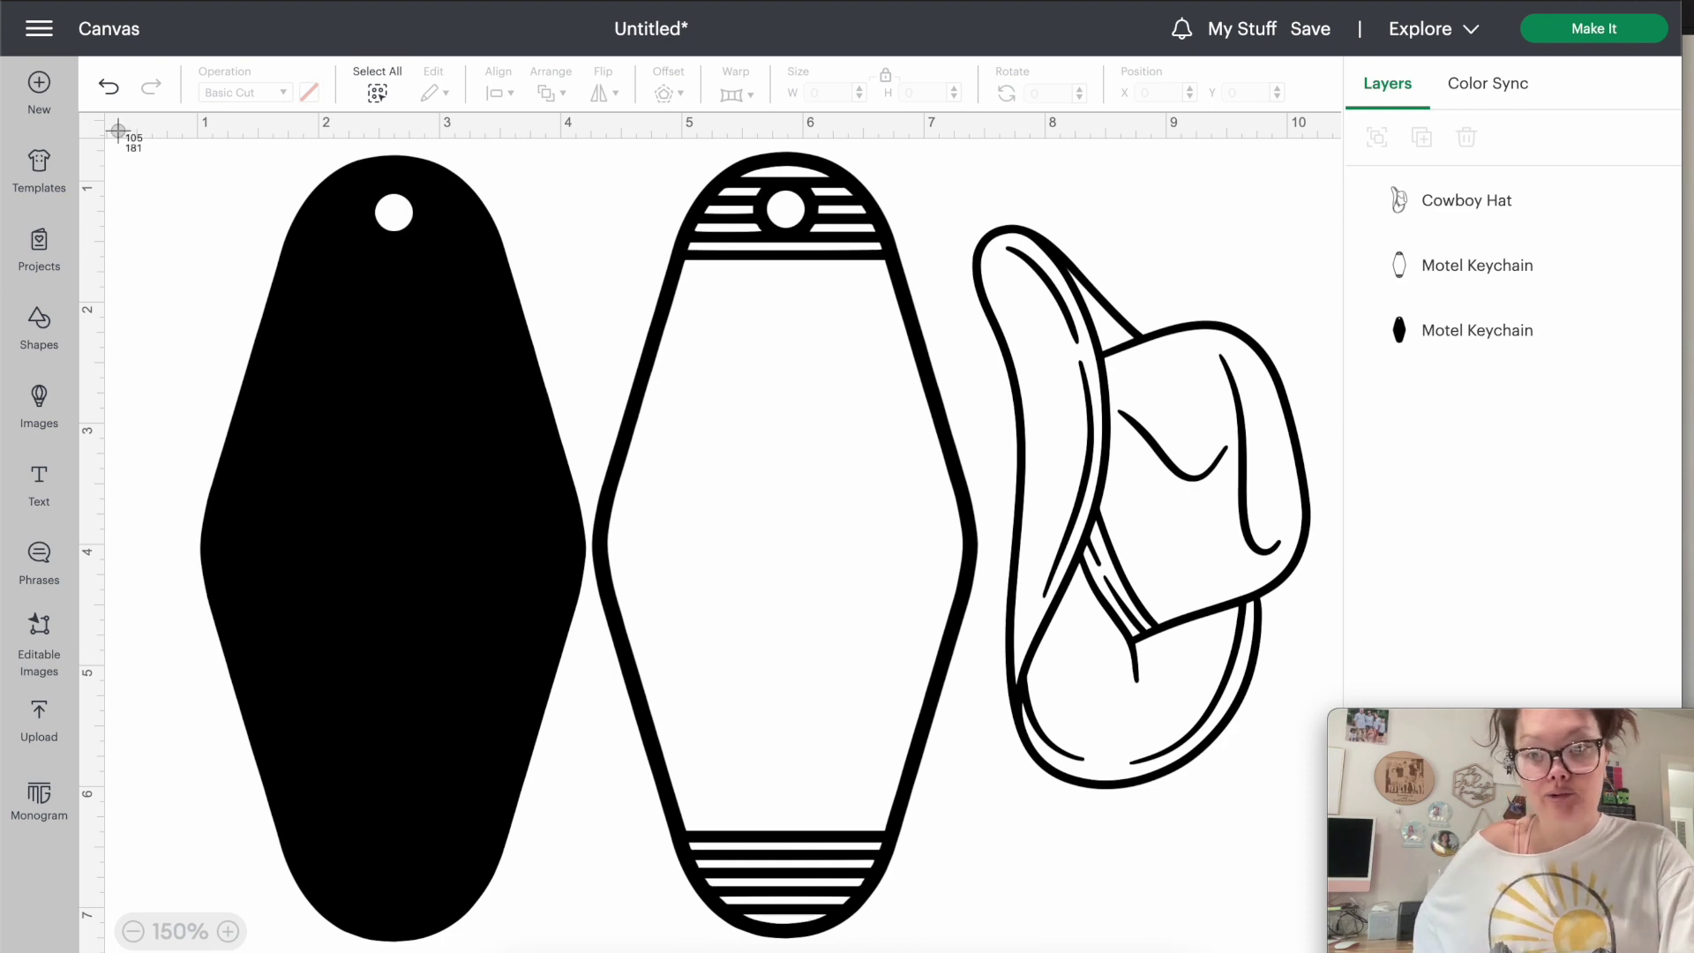
Capture a screenshot of the canvas area that encloses both keychain shapes and the cowboy hat
{"action": "left_click_drag", "start_coordinate": [167, 143], "coordinate": [1326, 952]}
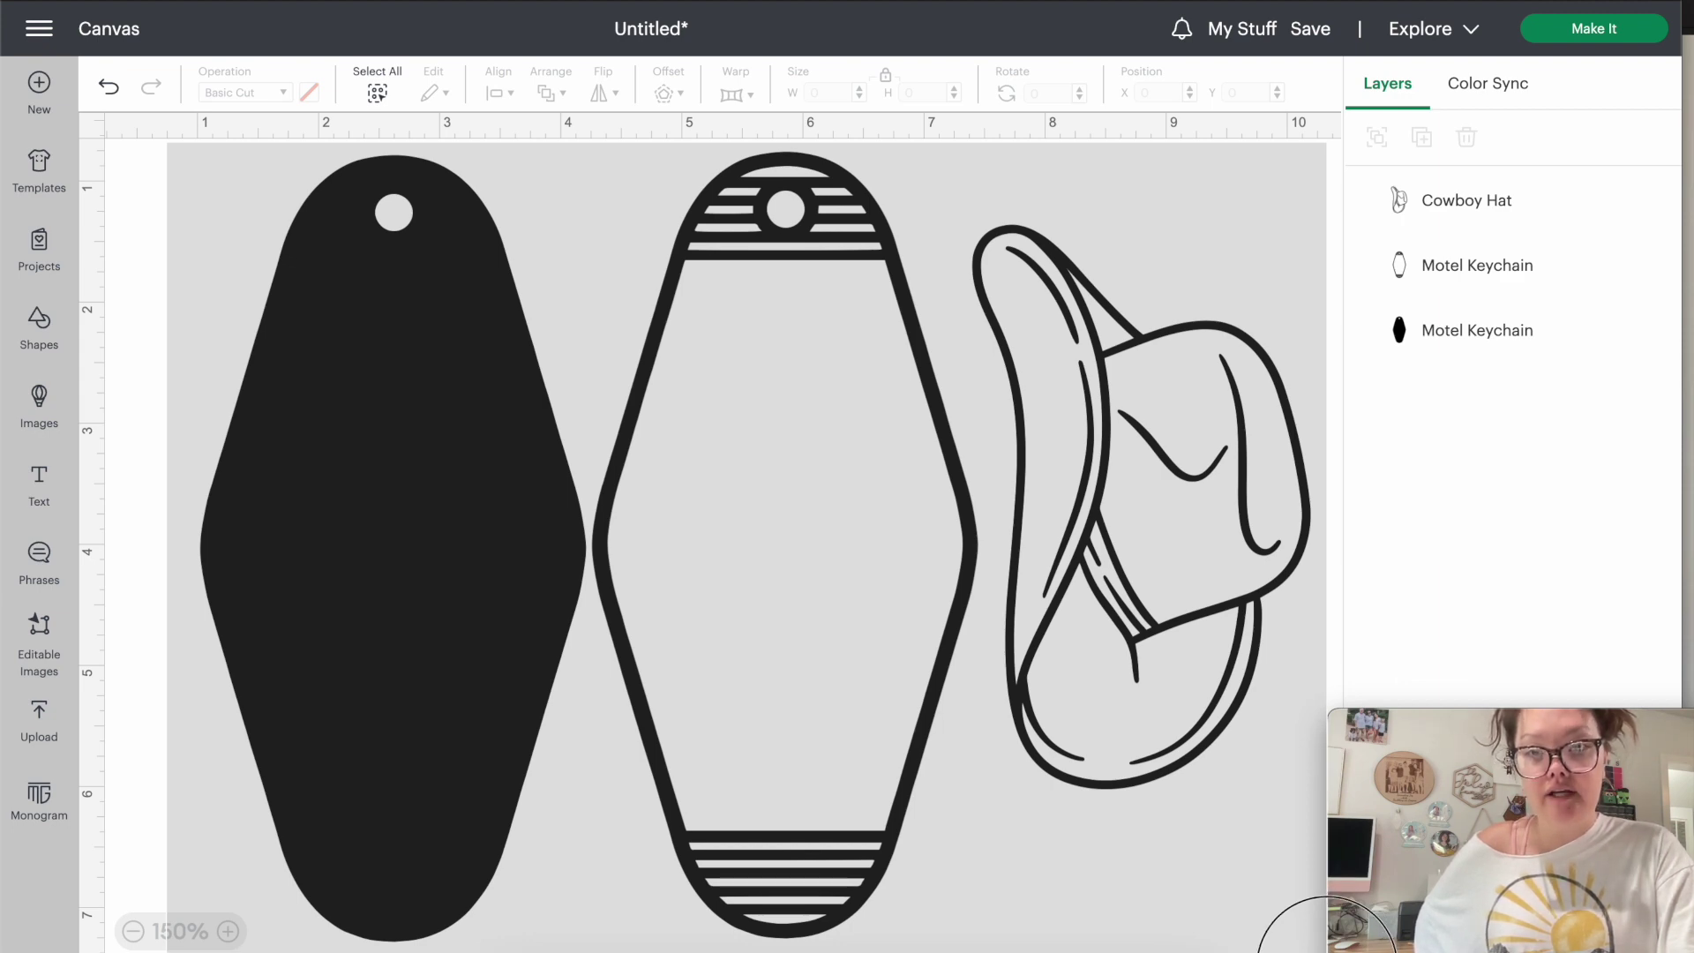
{"action": "left_click_drag", "start_coordinate": [1326, 952], "coordinate": [1253, 952]}
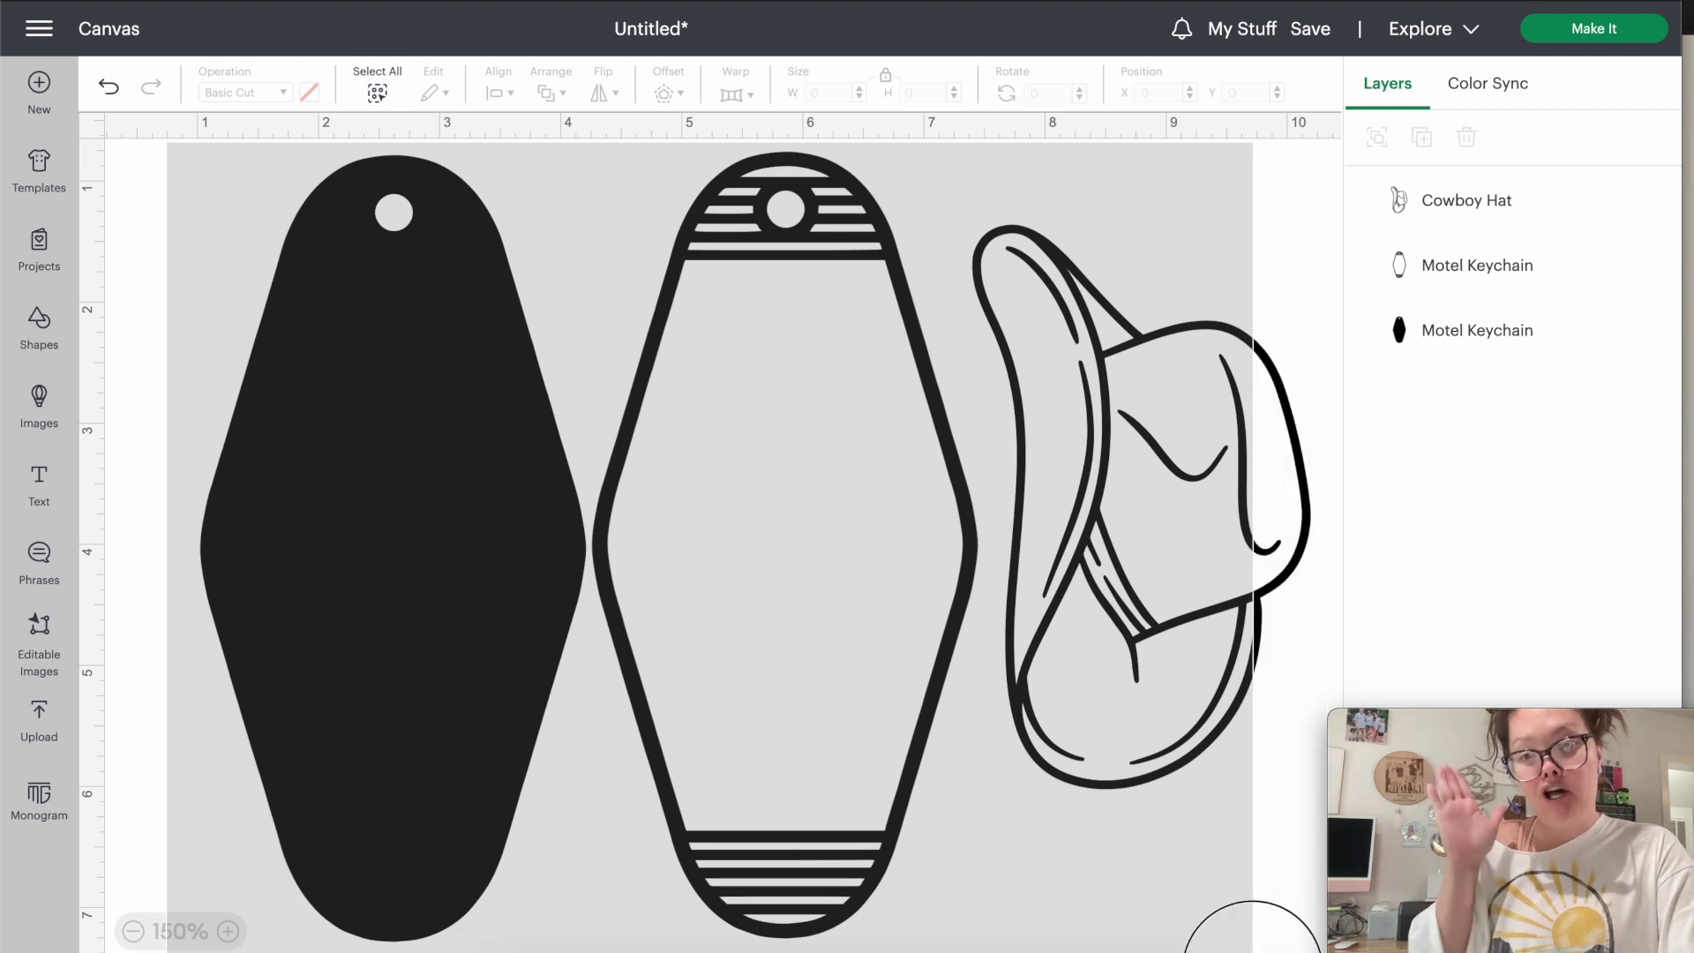
{"action": "left_click_drag", "start_coordinate": [1253, 952], "coordinate": [1321, 952]}
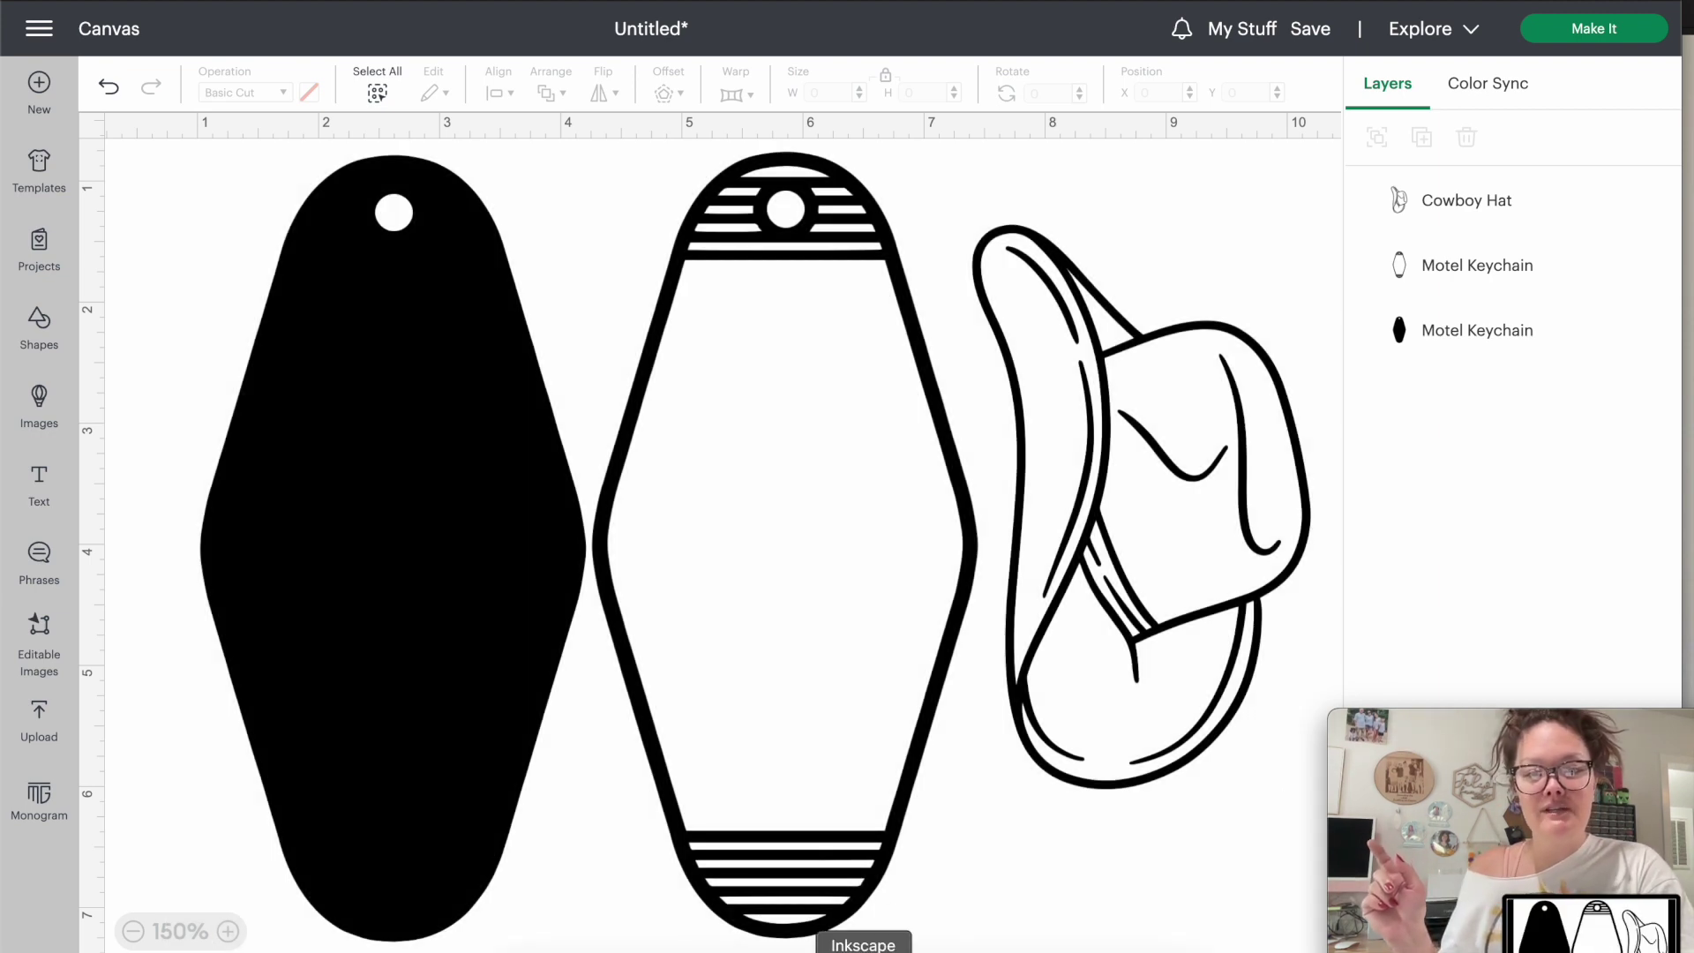
Switch to Inkscape, import the captured screenshot as an embedded PNG image, and move it down onto the page
{"action": "left_click", "coordinate": [882, 944]}
{"action": "scroll", "coordinate": [812, 551], "scroll_direction": "down", "scroll_amount": 2}
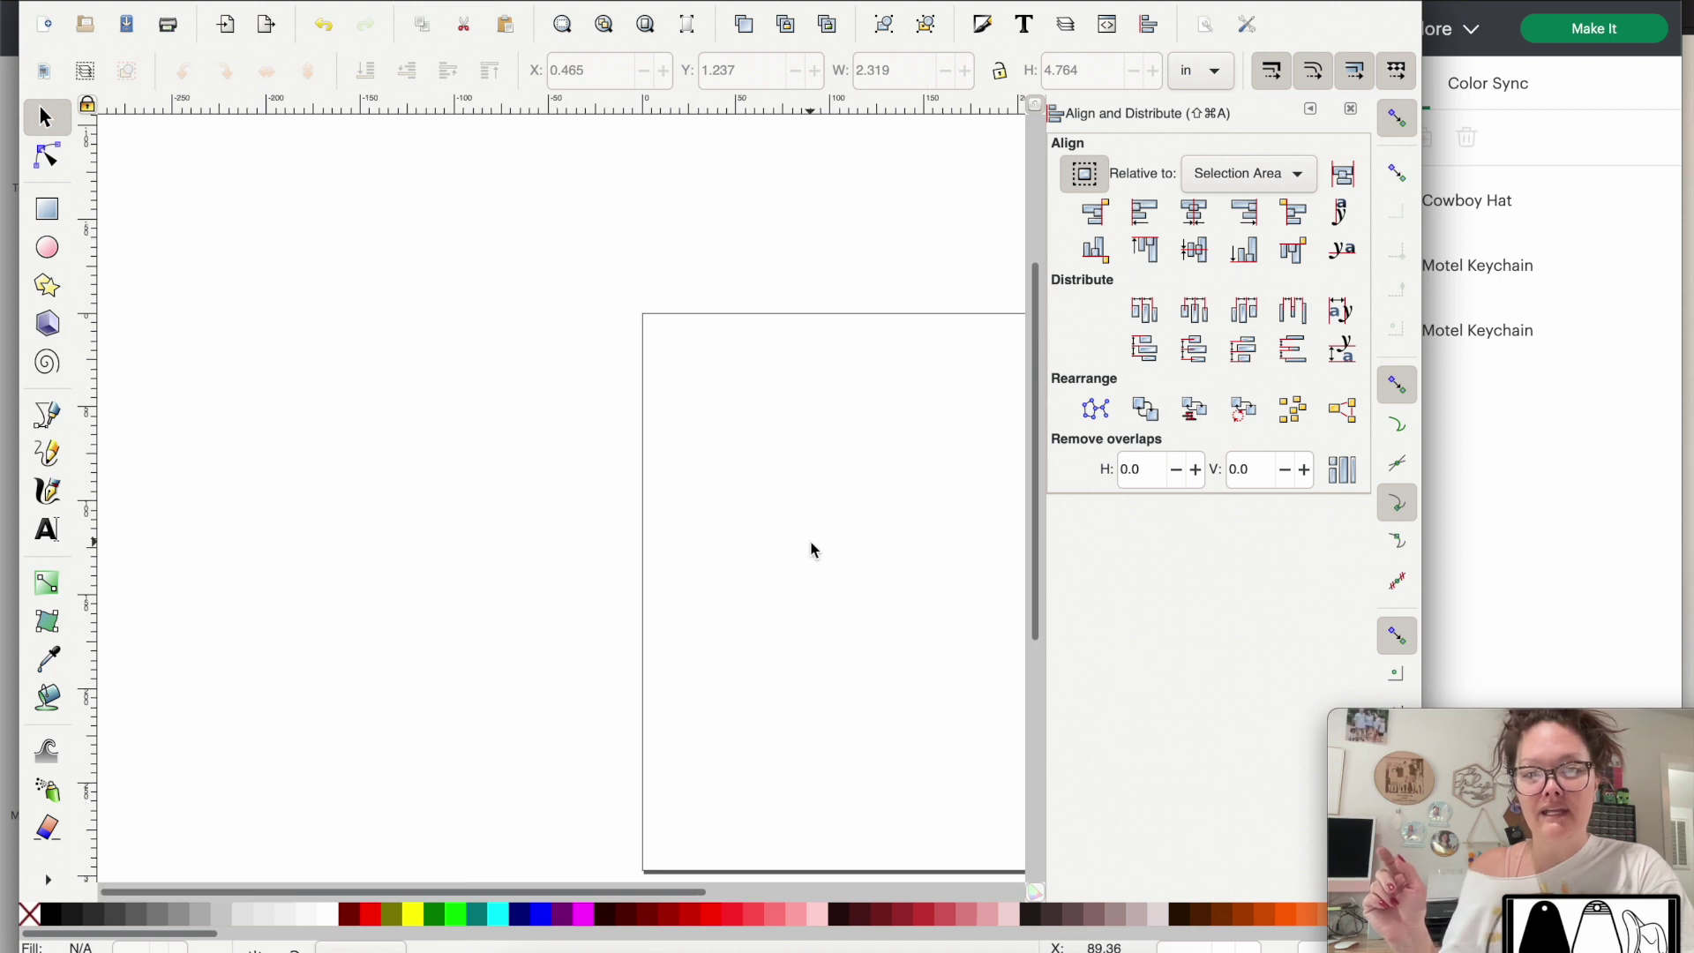
{"action": "left_click_drag", "start_coordinate": [1616, 904], "coordinate": [845, 433]}
{"action": "left_click", "coordinate": [842, 597]}
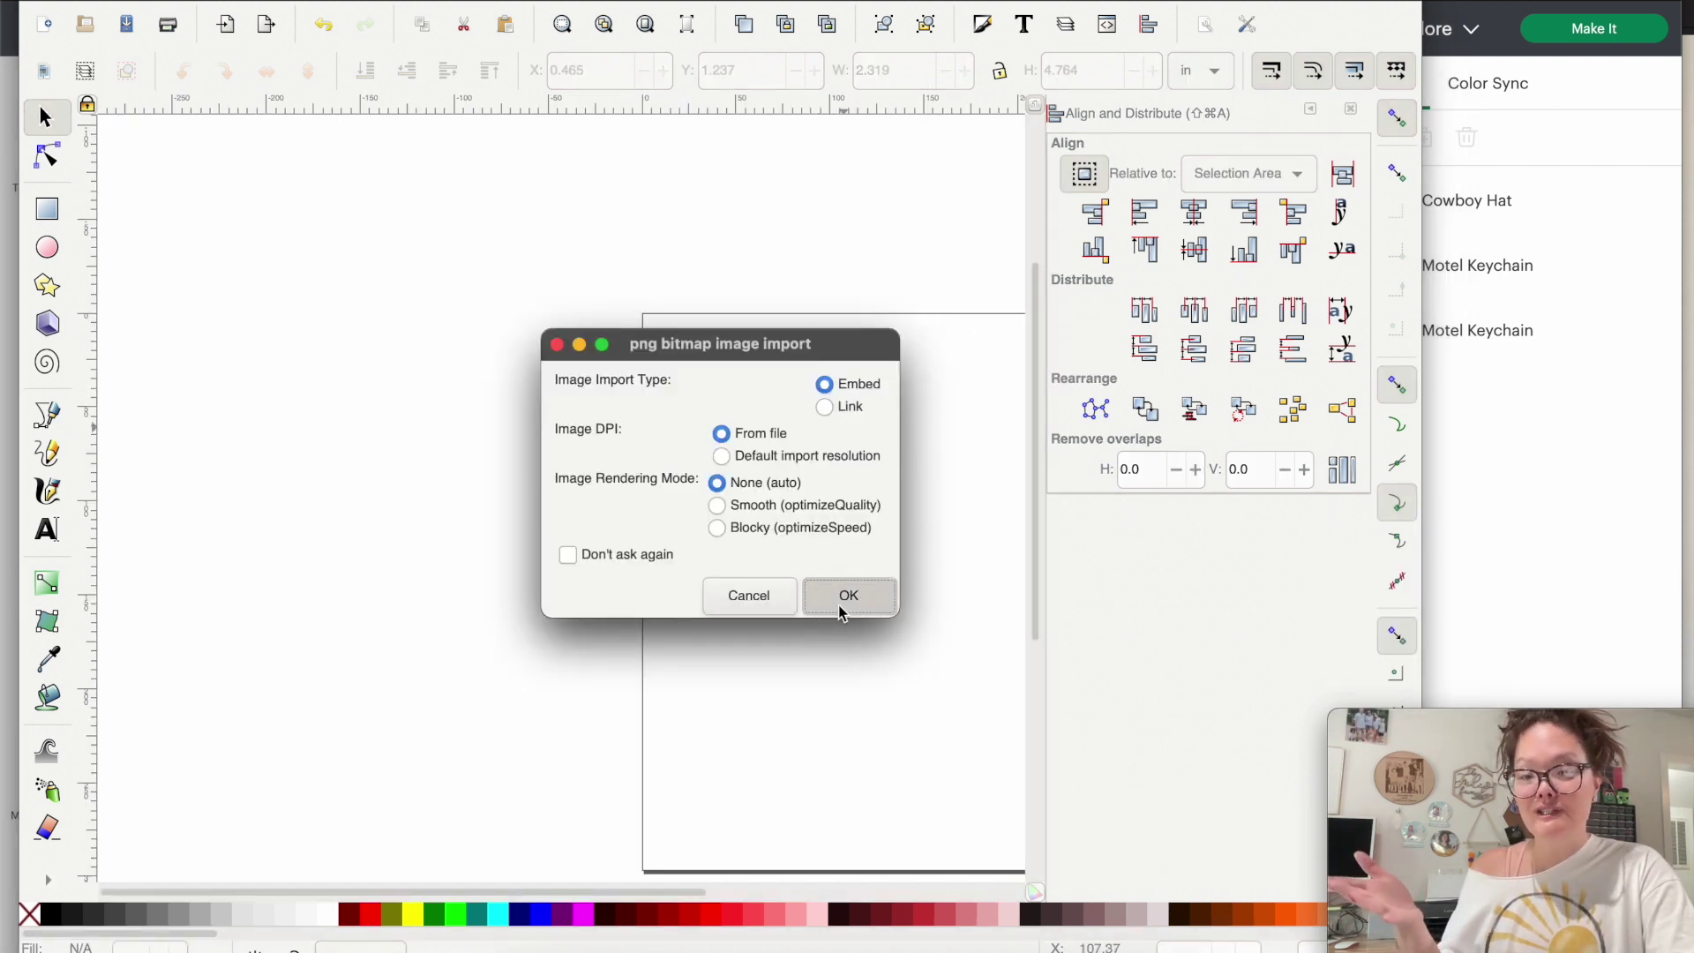
{"action": "scroll", "coordinate": [838, 608], "scroll_direction": "right", "scroll_amount": 10}
{"action": "scroll", "coordinate": [839, 608], "scroll_direction": "down", "scroll_amount": 2}
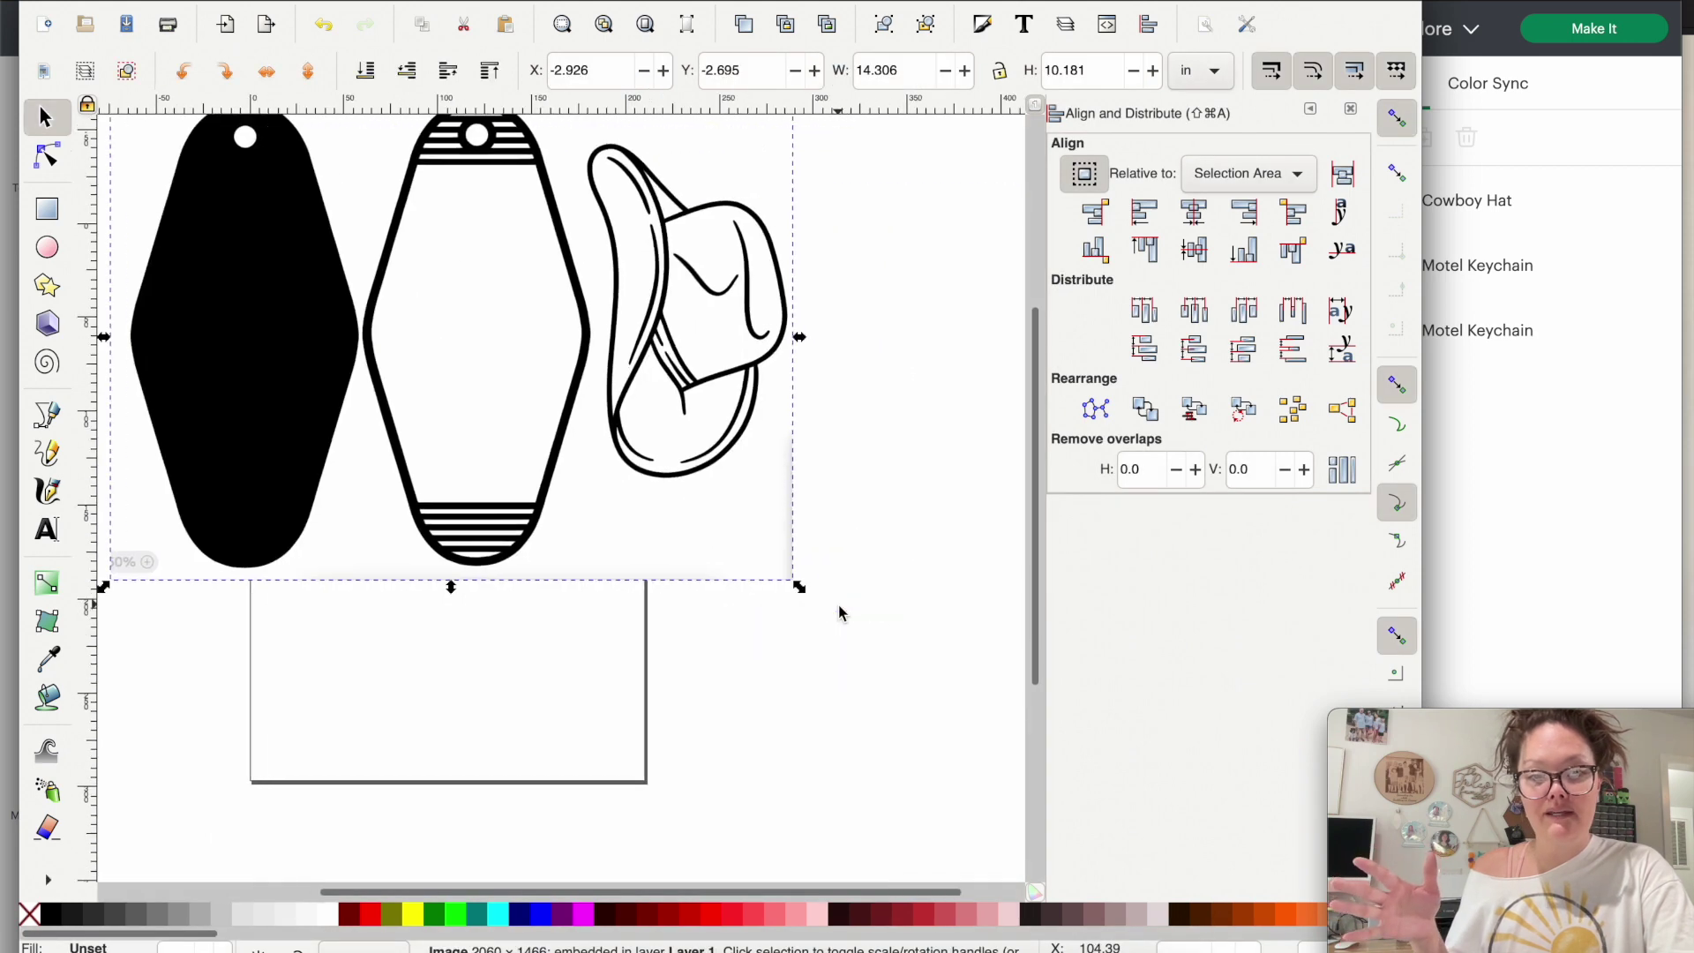
{"action": "left_click_drag", "start_coordinate": [332, 339], "coordinate": [491, 428]}
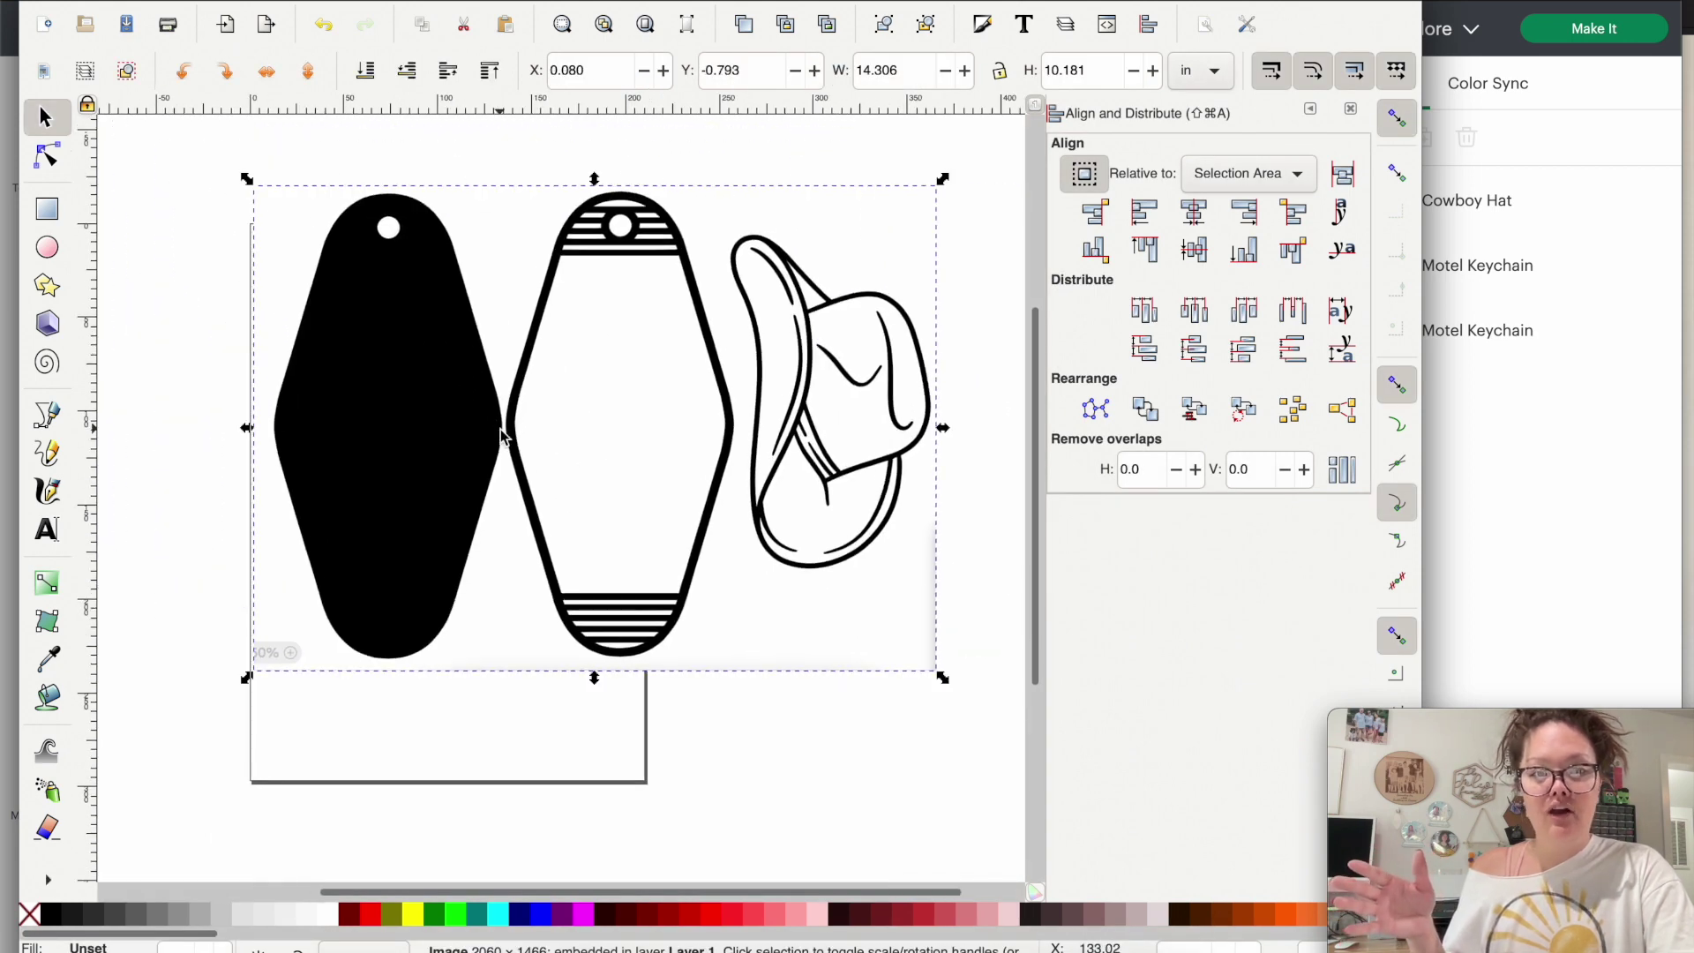
Open Trace Bitmap for the imported image and preview a single-scan brightness cutoff trace
{"action": "right_click", "coordinate": [501, 434]}
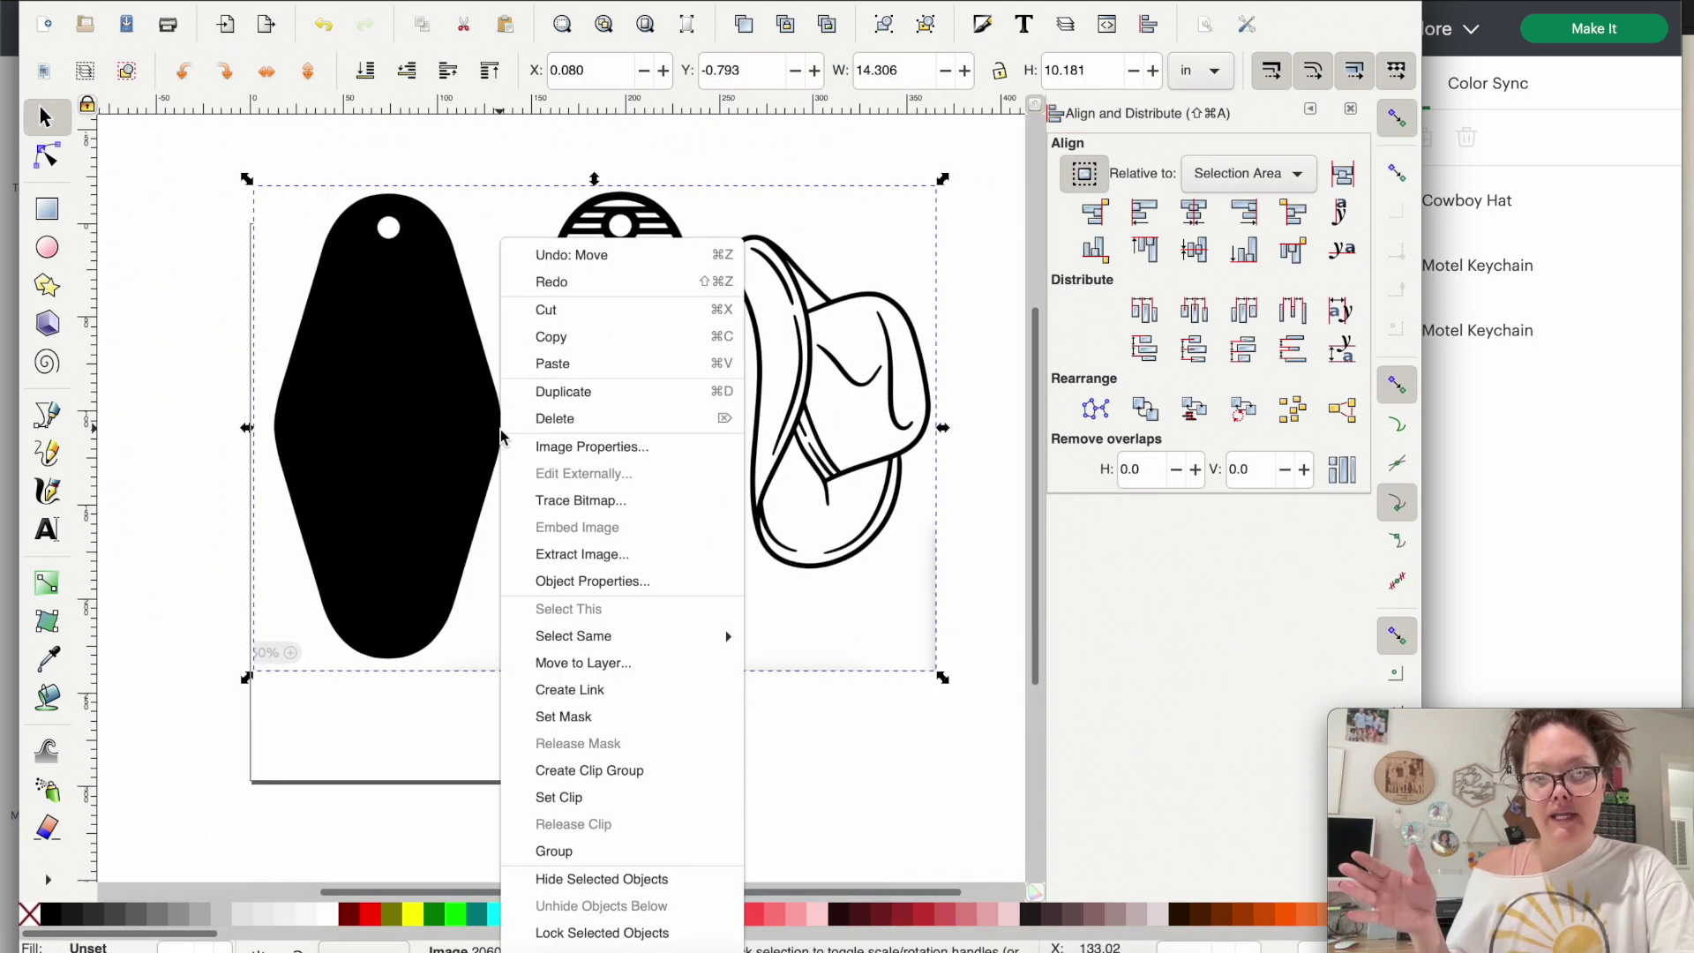
{"action": "left_click", "coordinate": [565, 500]}
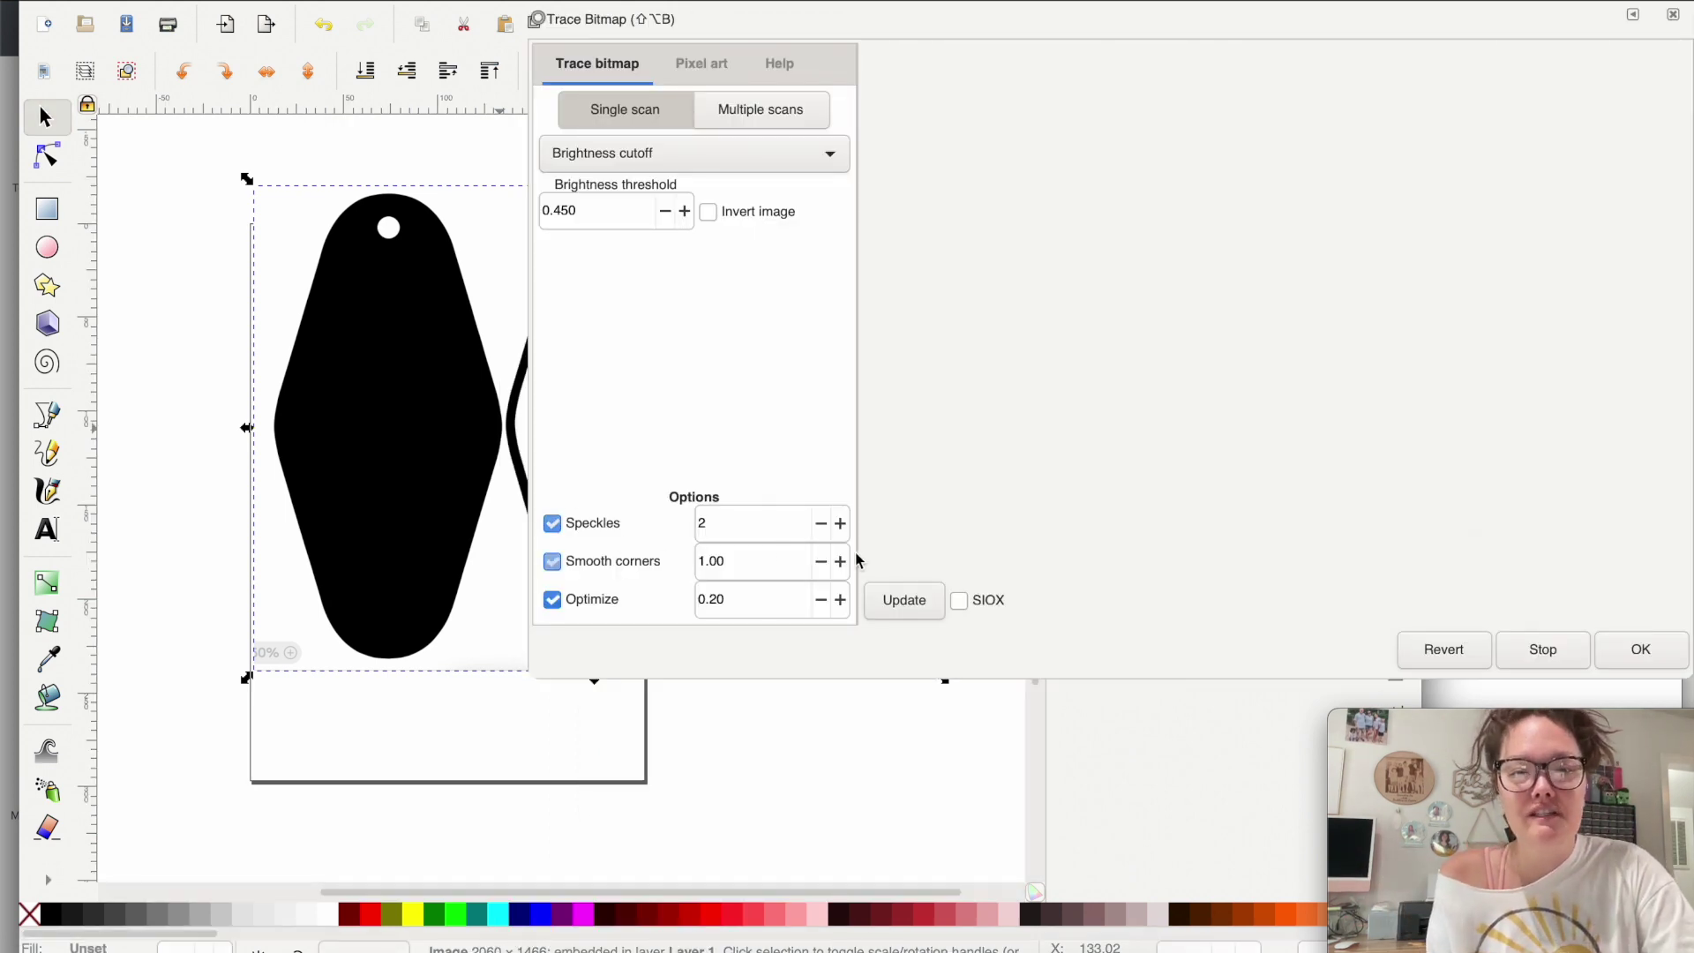
{"action": "left_click", "coordinate": [904, 602]}
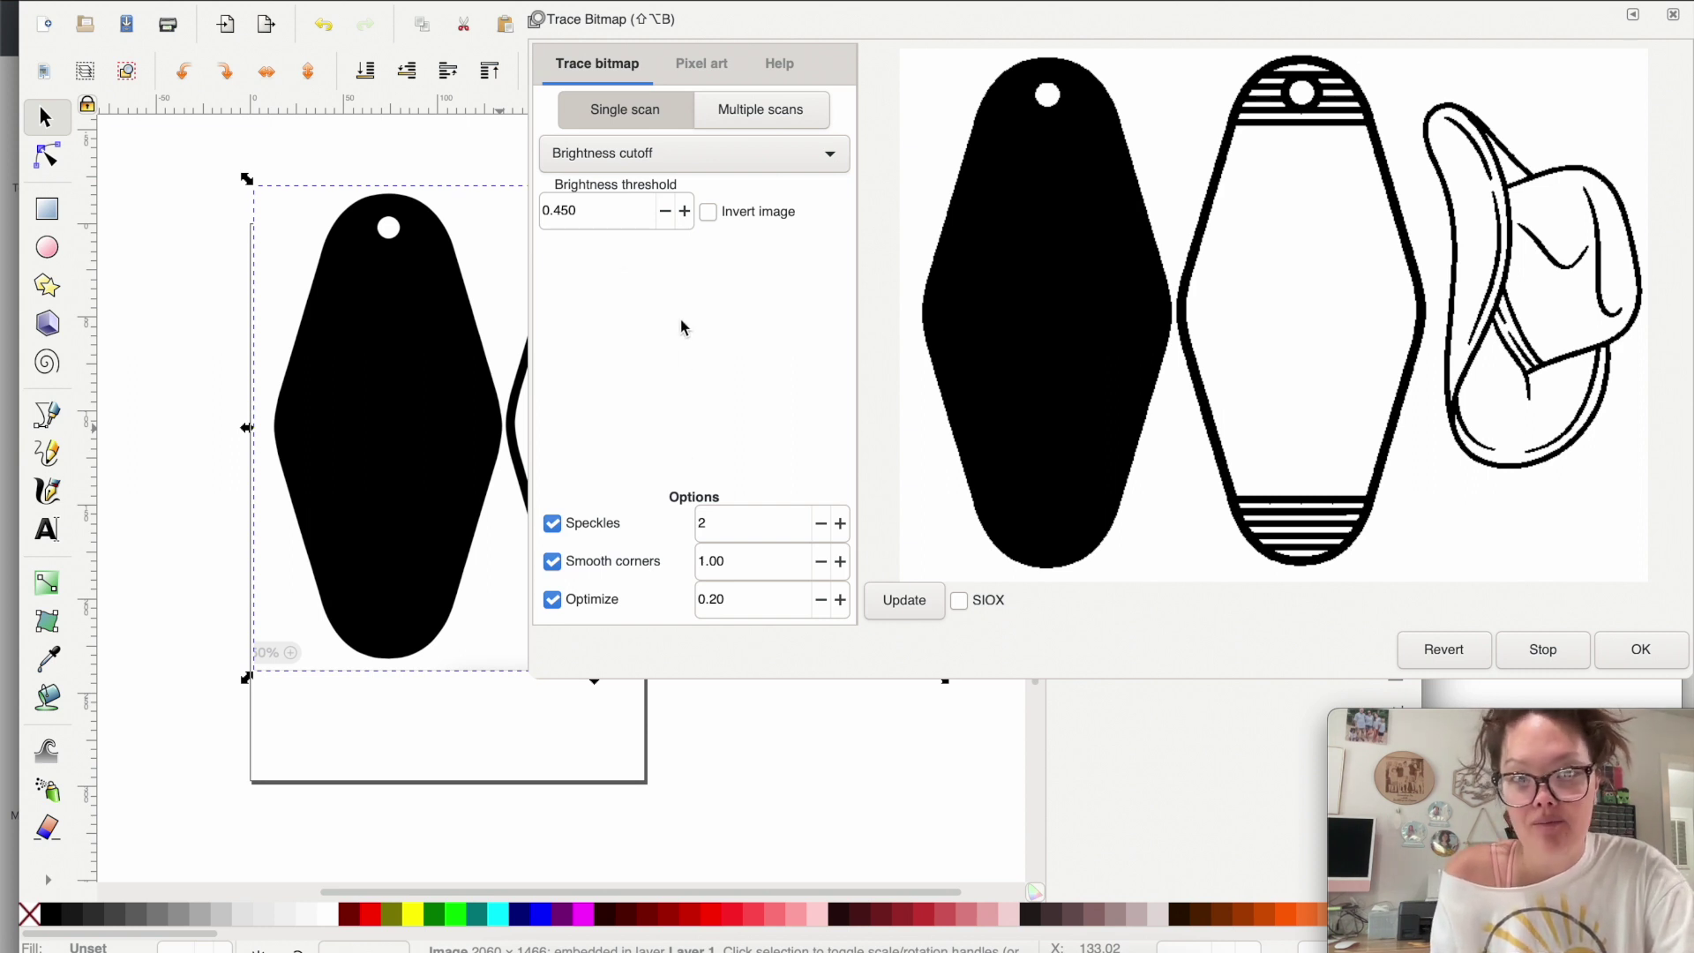
Try a brightness threshold of 0.560 and refresh the trace preview
{"action": "left_click", "coordinate": [685, 211]}
{"action": "left_click", "coordinate": [685, 211]}
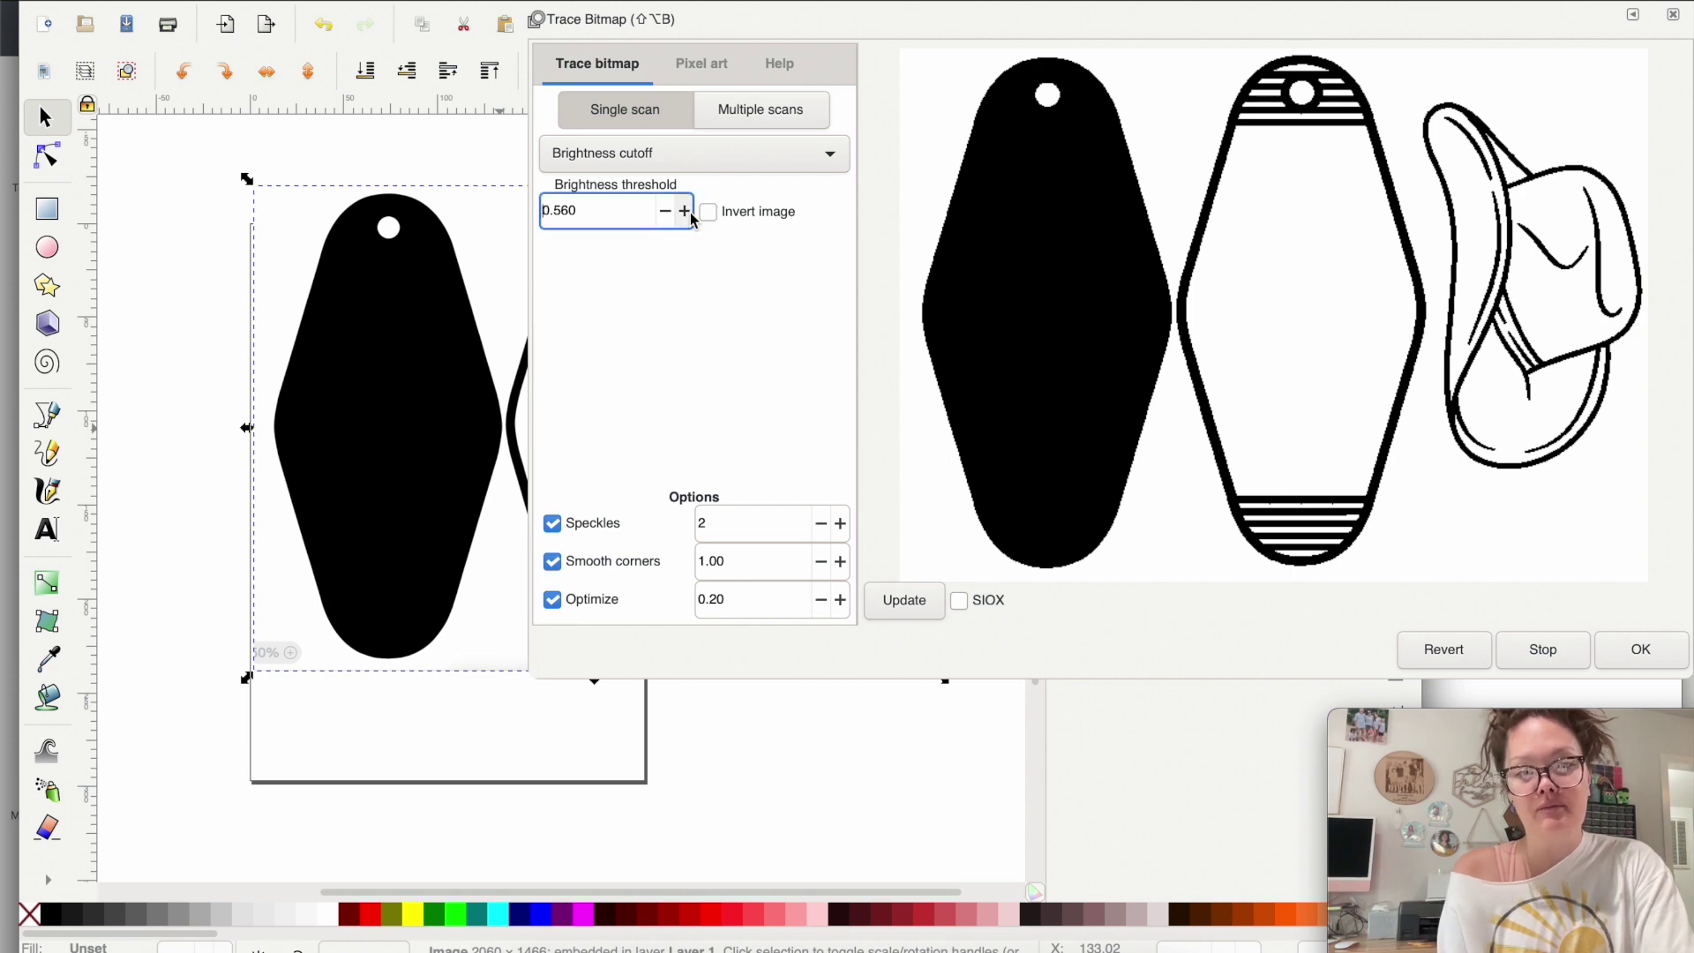
{"action": "left_click", "coordinate": [914, 607]}
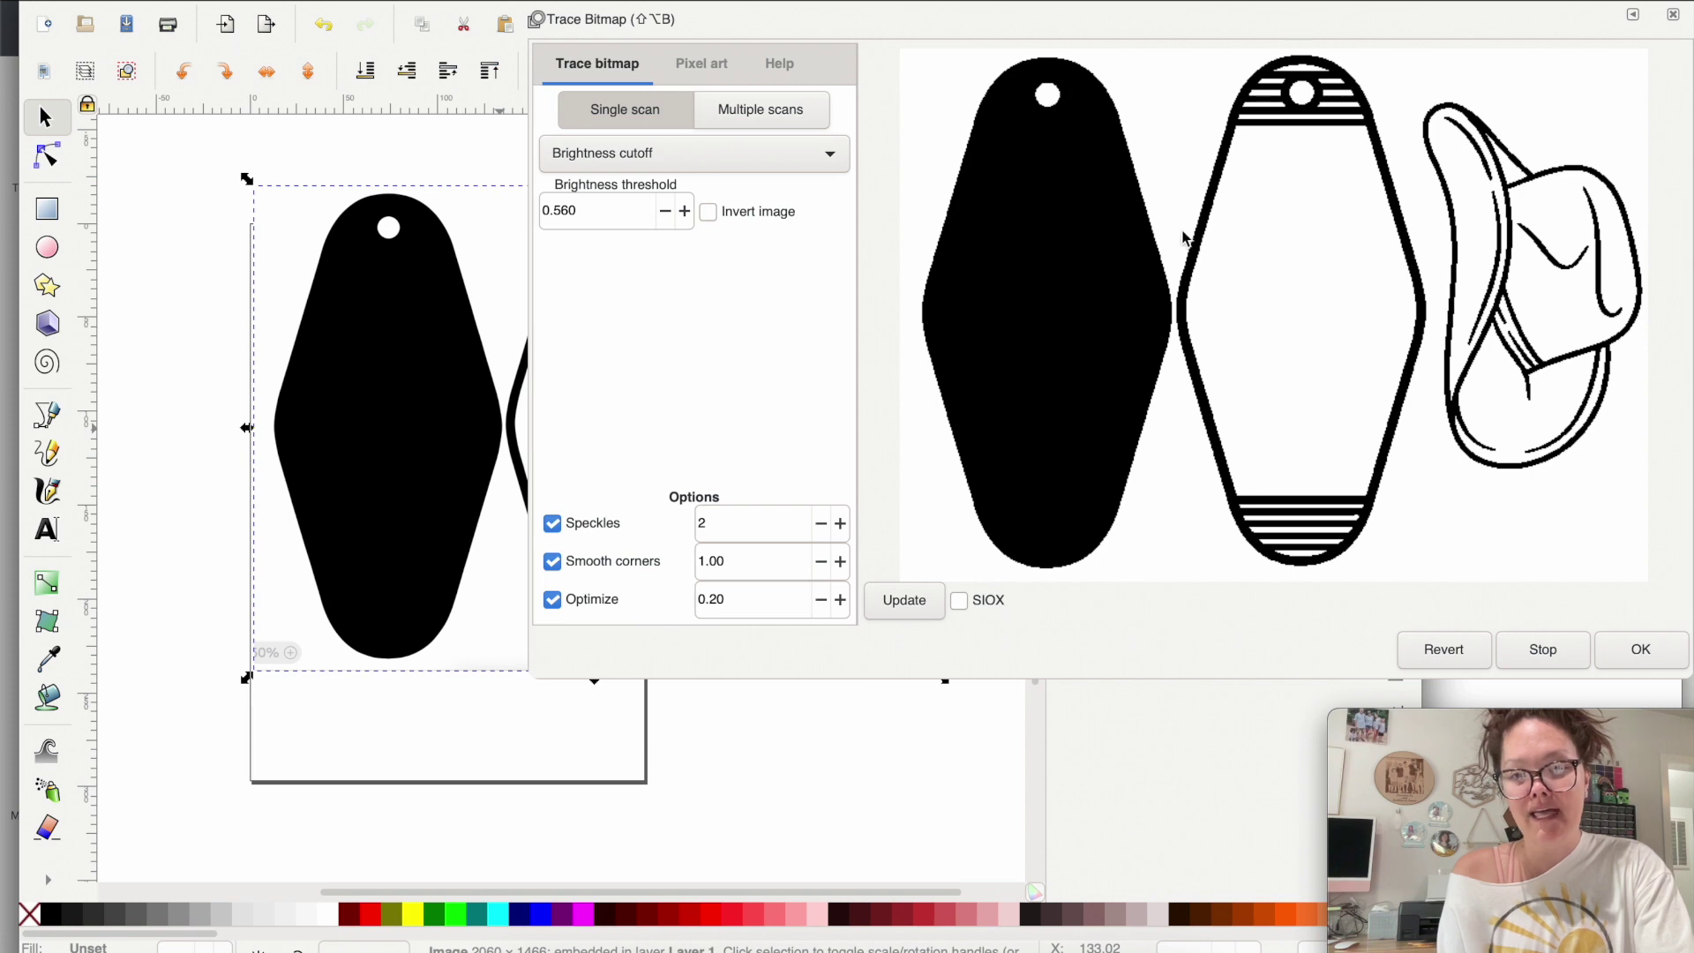
Set the brightness threshold to 0.450 and refresh the trace preview
{"action": "left_click", "coordinate": [666, 211]}
{"action": "left_click", "coordinate": [666, 212]}
{"action": "left_click", "coordinate": [666, 212]}
{"action": "left_click", "coordinate": [666, 212]}
{"action": "left_click", "coordinate": [666, 212]}
{"action": "left_click", "coordinate": [666, 212]}
{"action": "left_click", "coordinate": [666, 211]}
{"action": "left_click", "coordinate": [904, 603]}
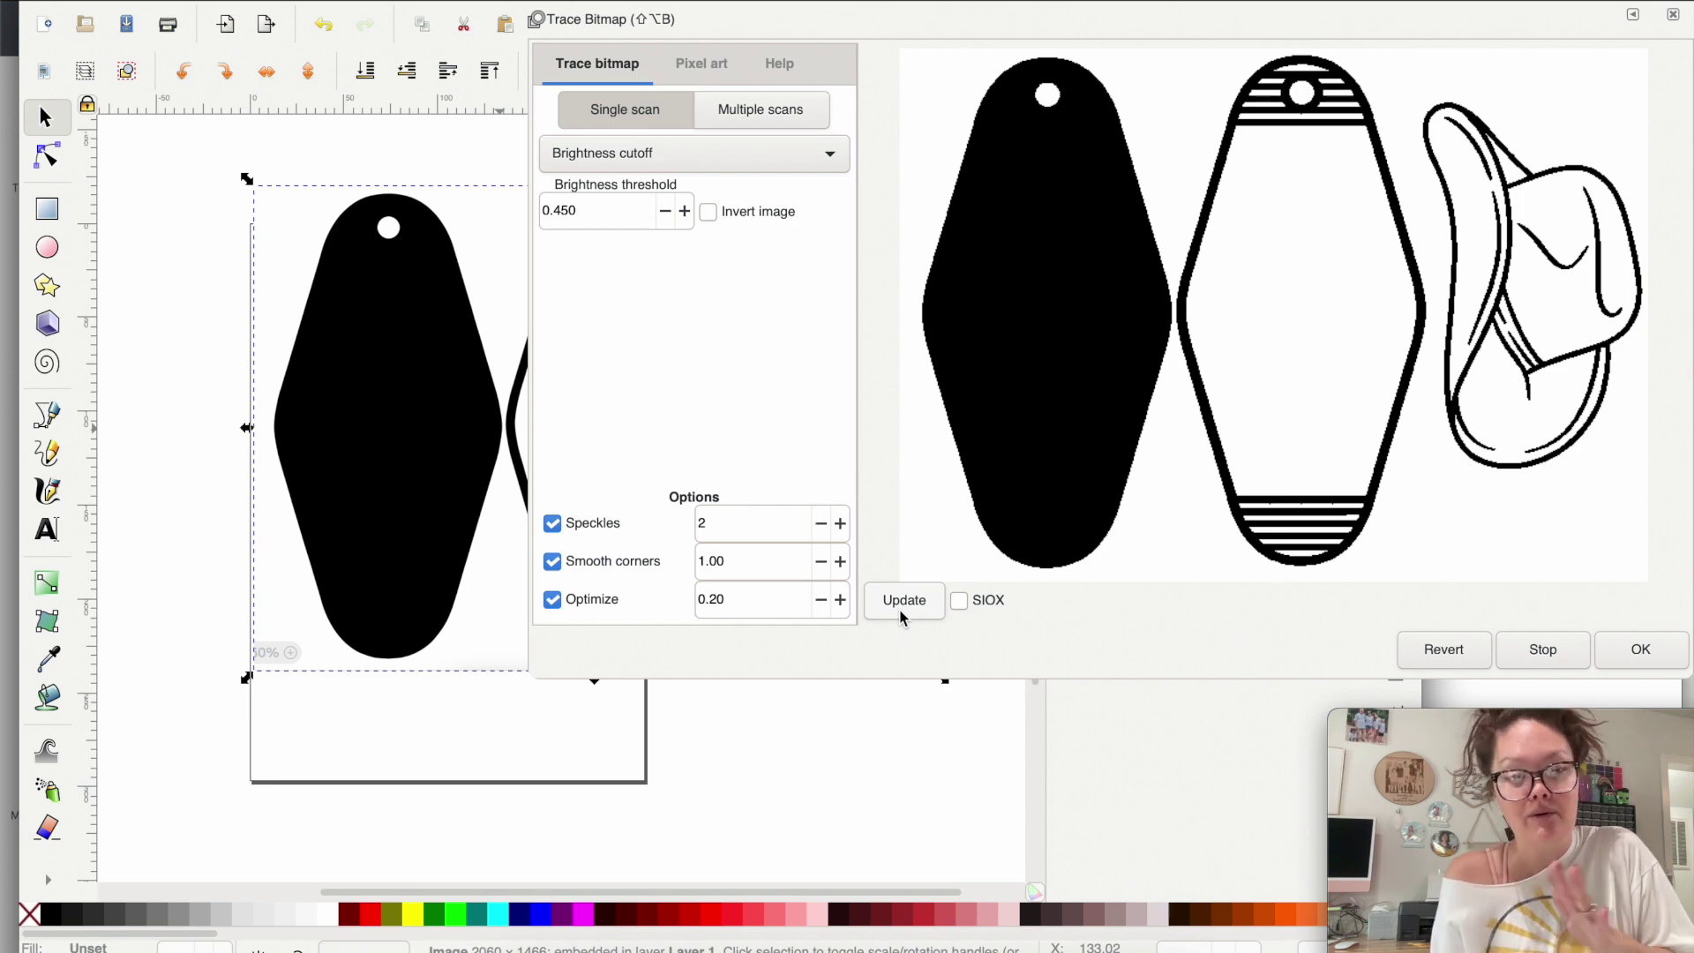
{"action": "left_click", "coordinate": [903, 609]}
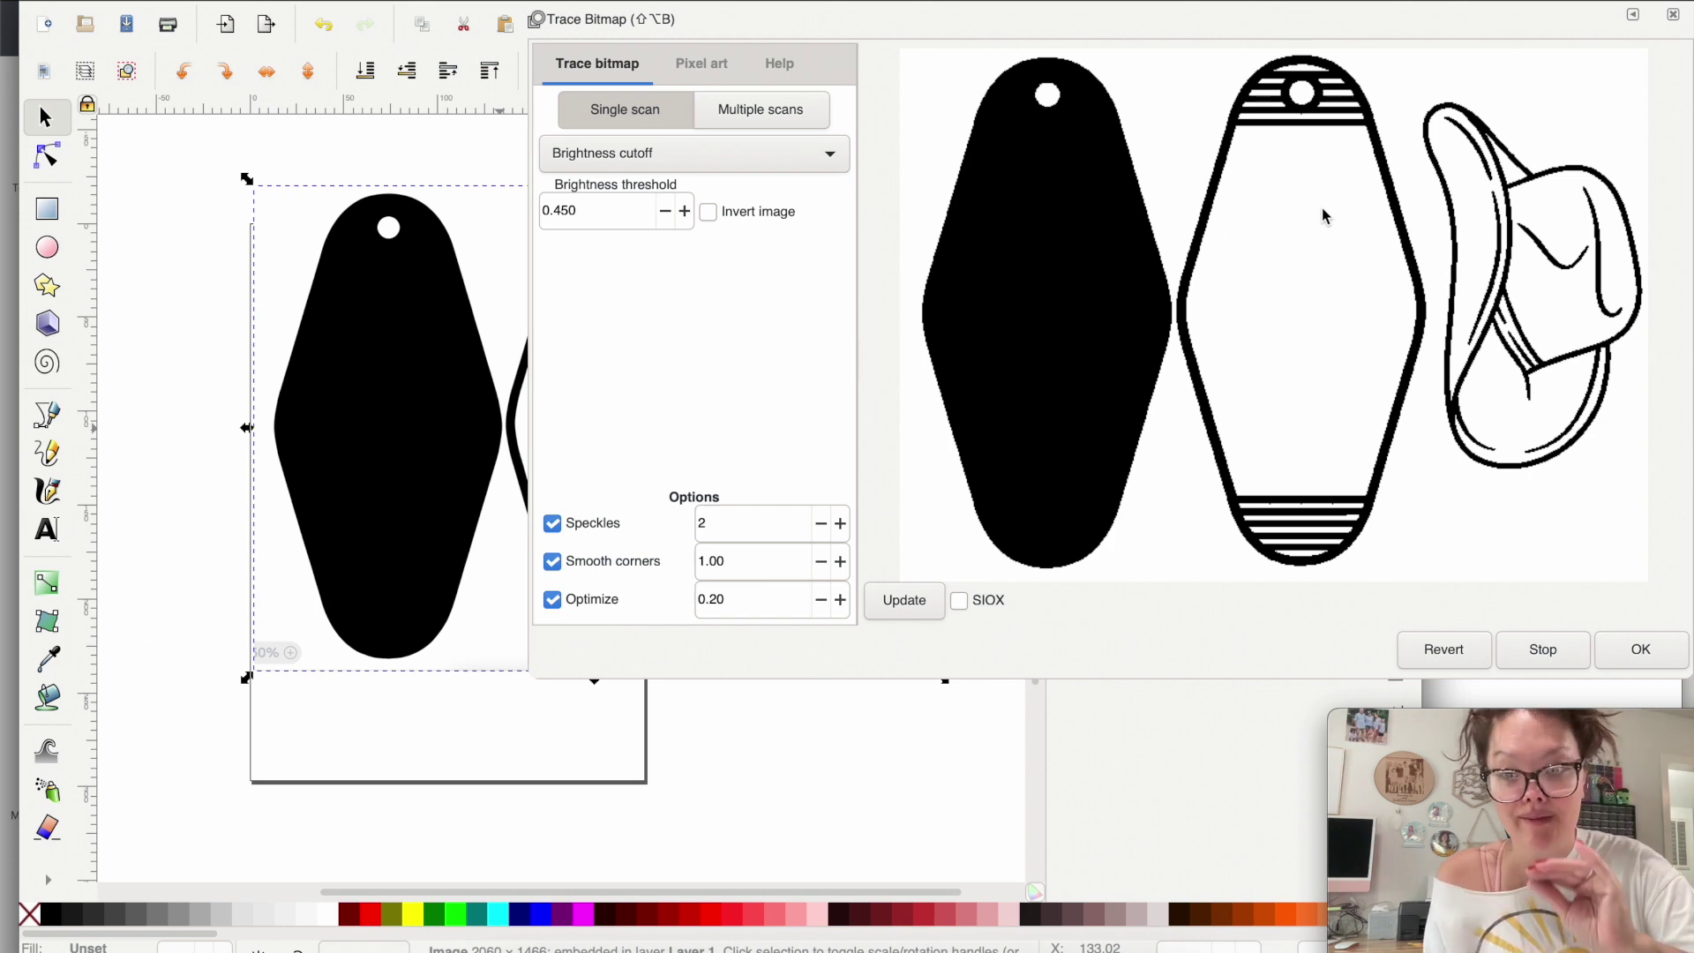
Apply the trace, close Trace Bitmap, and move the traced vector down off the original image
{"action": "left_click", "coordinate": [1657, 658]}
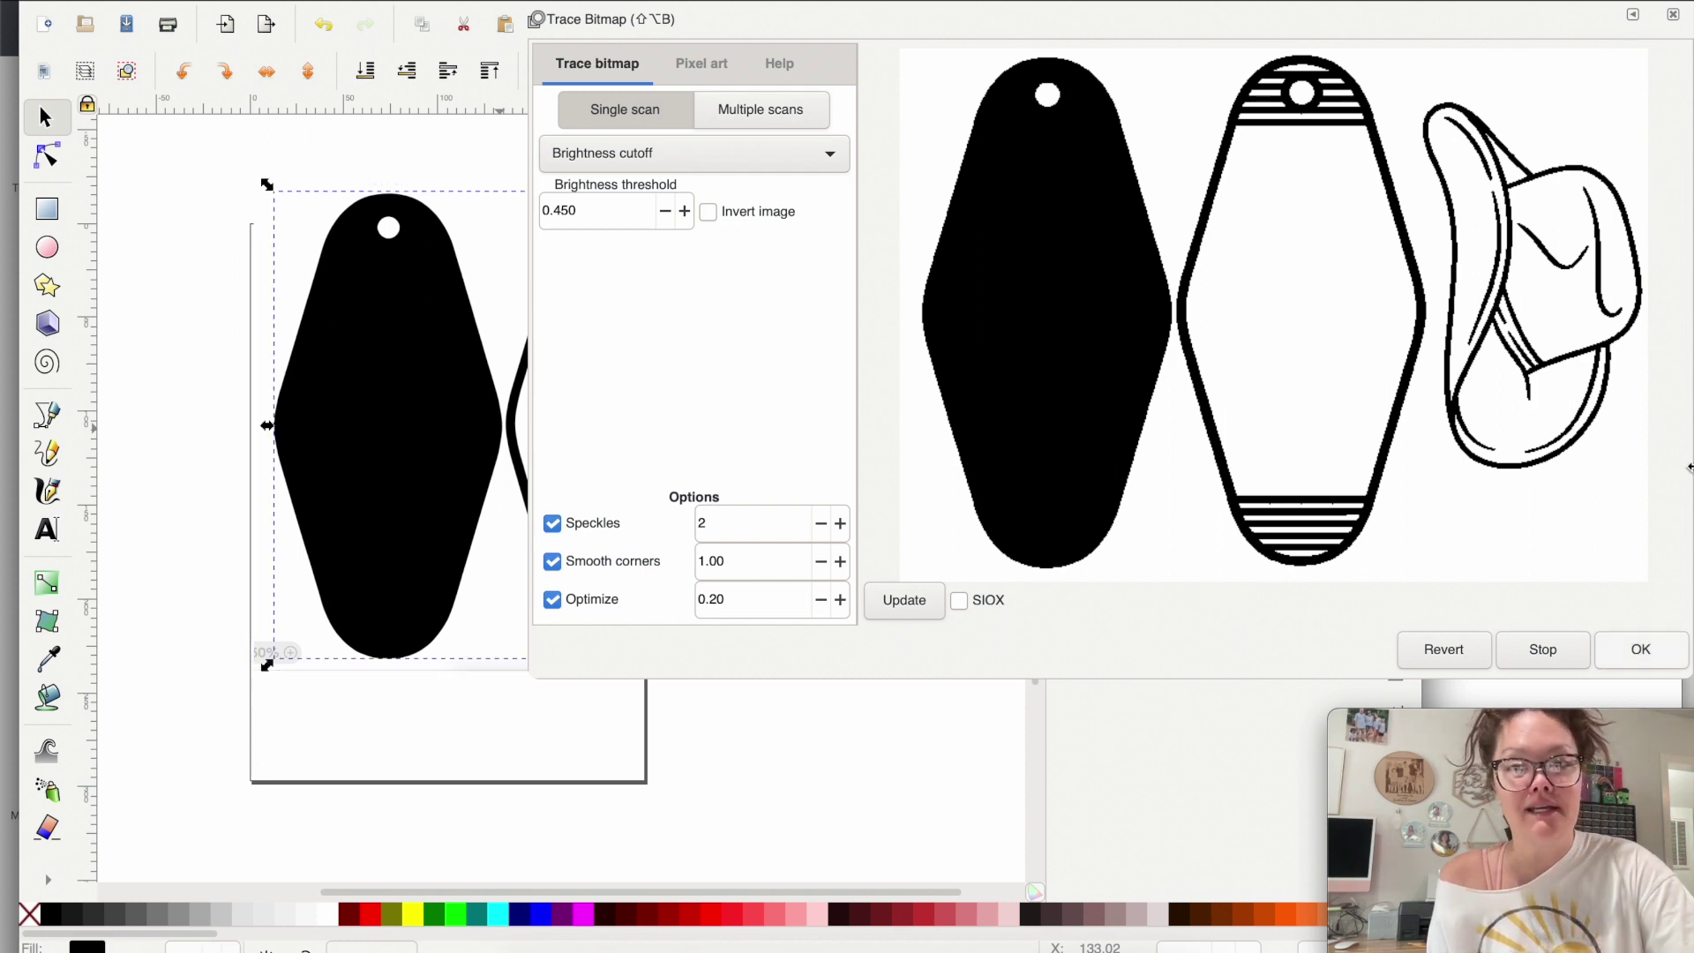
{"action": "left_click", "coordinate": [1673, 27]}
{"action": "left_click_drag", "start_coordinate": [620, 224], "coordinate": [628, 221]}
{"action": "left_click_drag", "start_coordinate": [656, 232], "coordinate": [632, 427]}
{"action": "scroll", "coordinate": [632, 425], "scroll_direction": "down", "scroll_amount": 2}
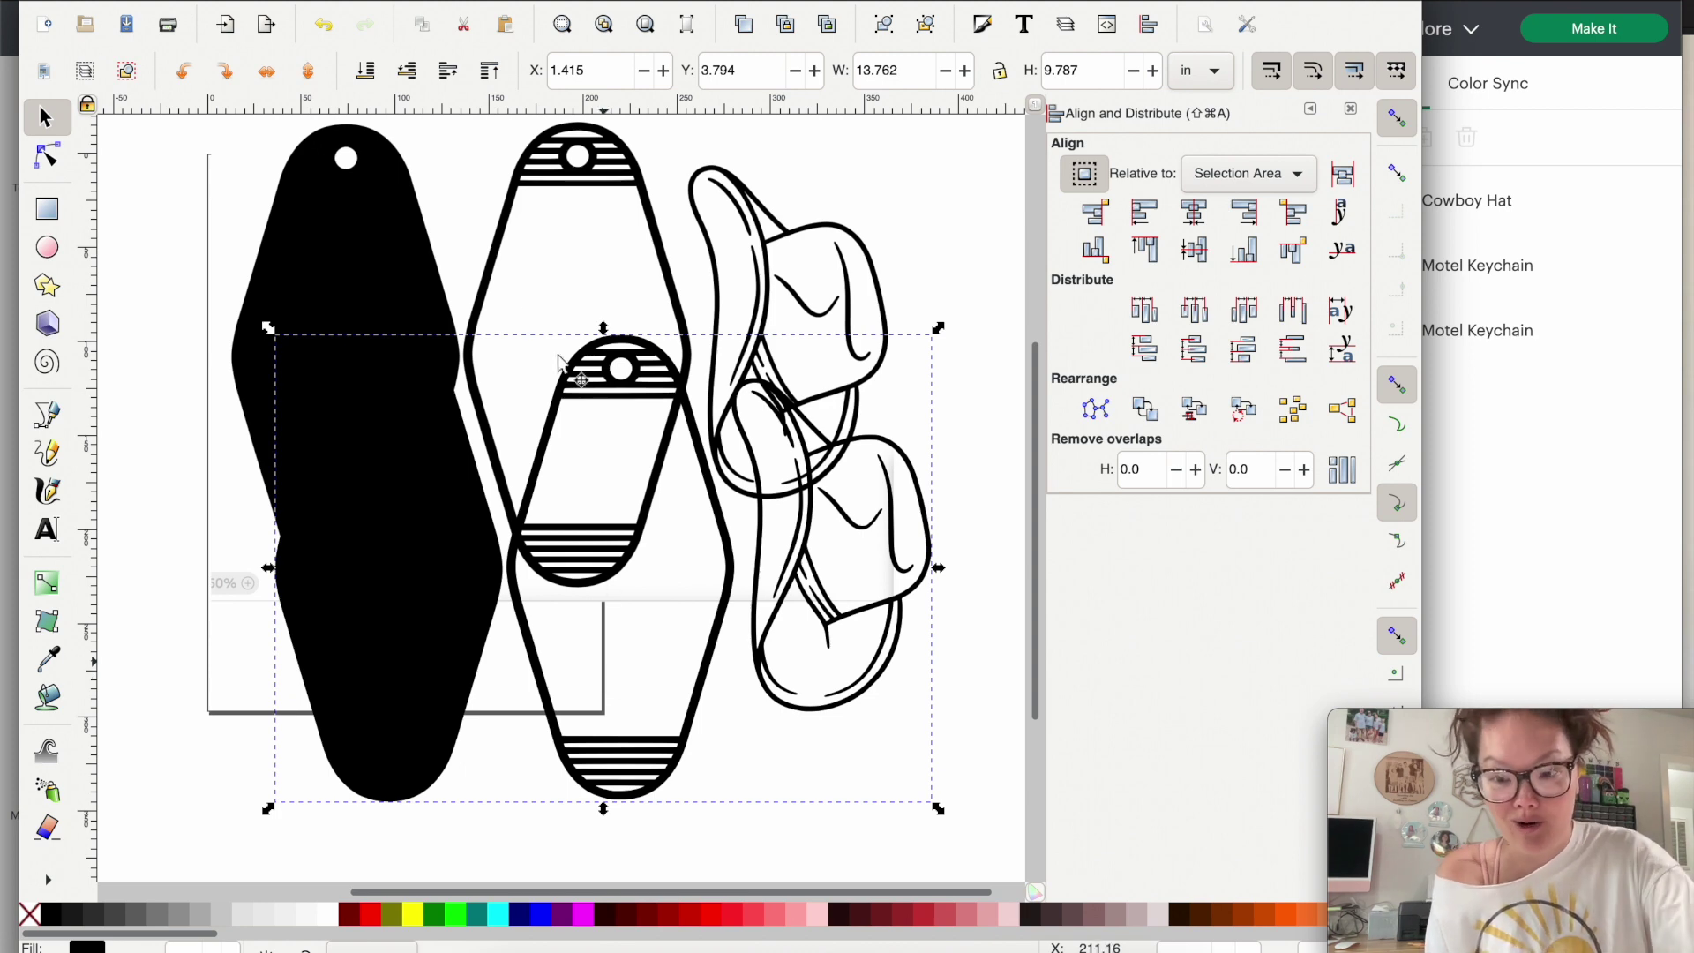
Select the original bitmap image, move it off the traced artwork, and delete it
{"action": "left_click", "coordinate": [516, 220]}
{"action": "left_click_drag", "start_coordinate": [521, 196], "coordinate": [441, 178]}
{"action": "scroll", "coordinate": [441, 178], "scroll_direction": "up", "scroll_amount": 1}
{"action": "scroll", "coordinate": [442, 178], "scroll_direction": "left", "scroll_amount": 1}
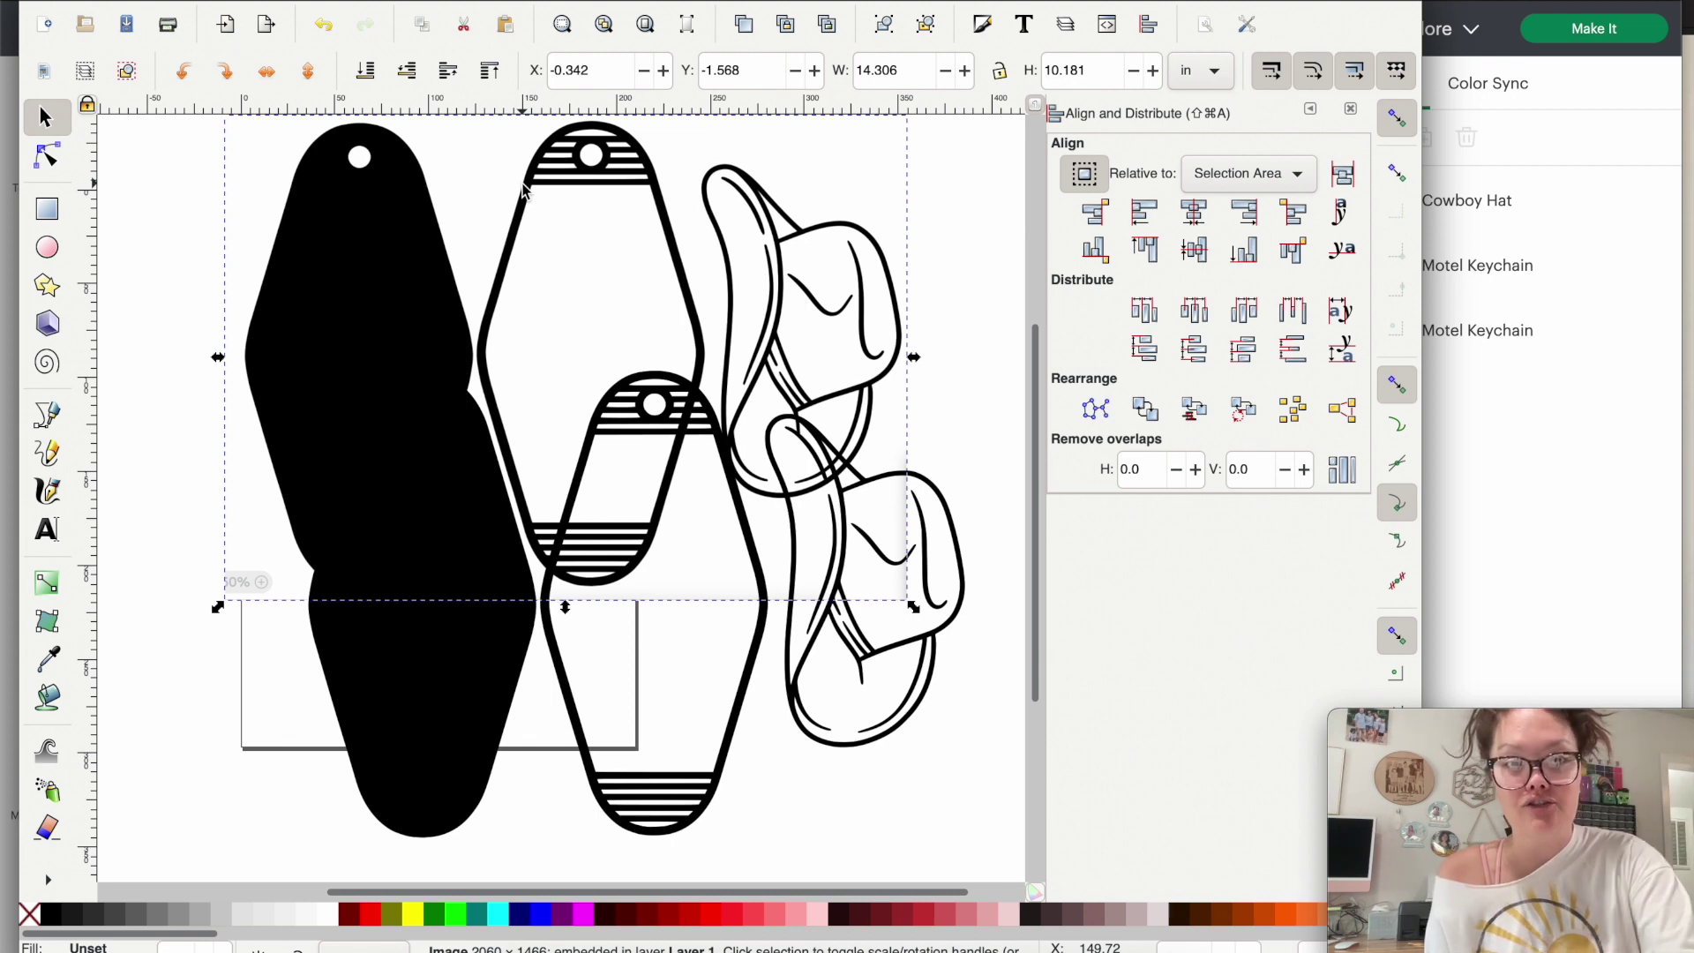
{"action": "key", "text": "Delete"}
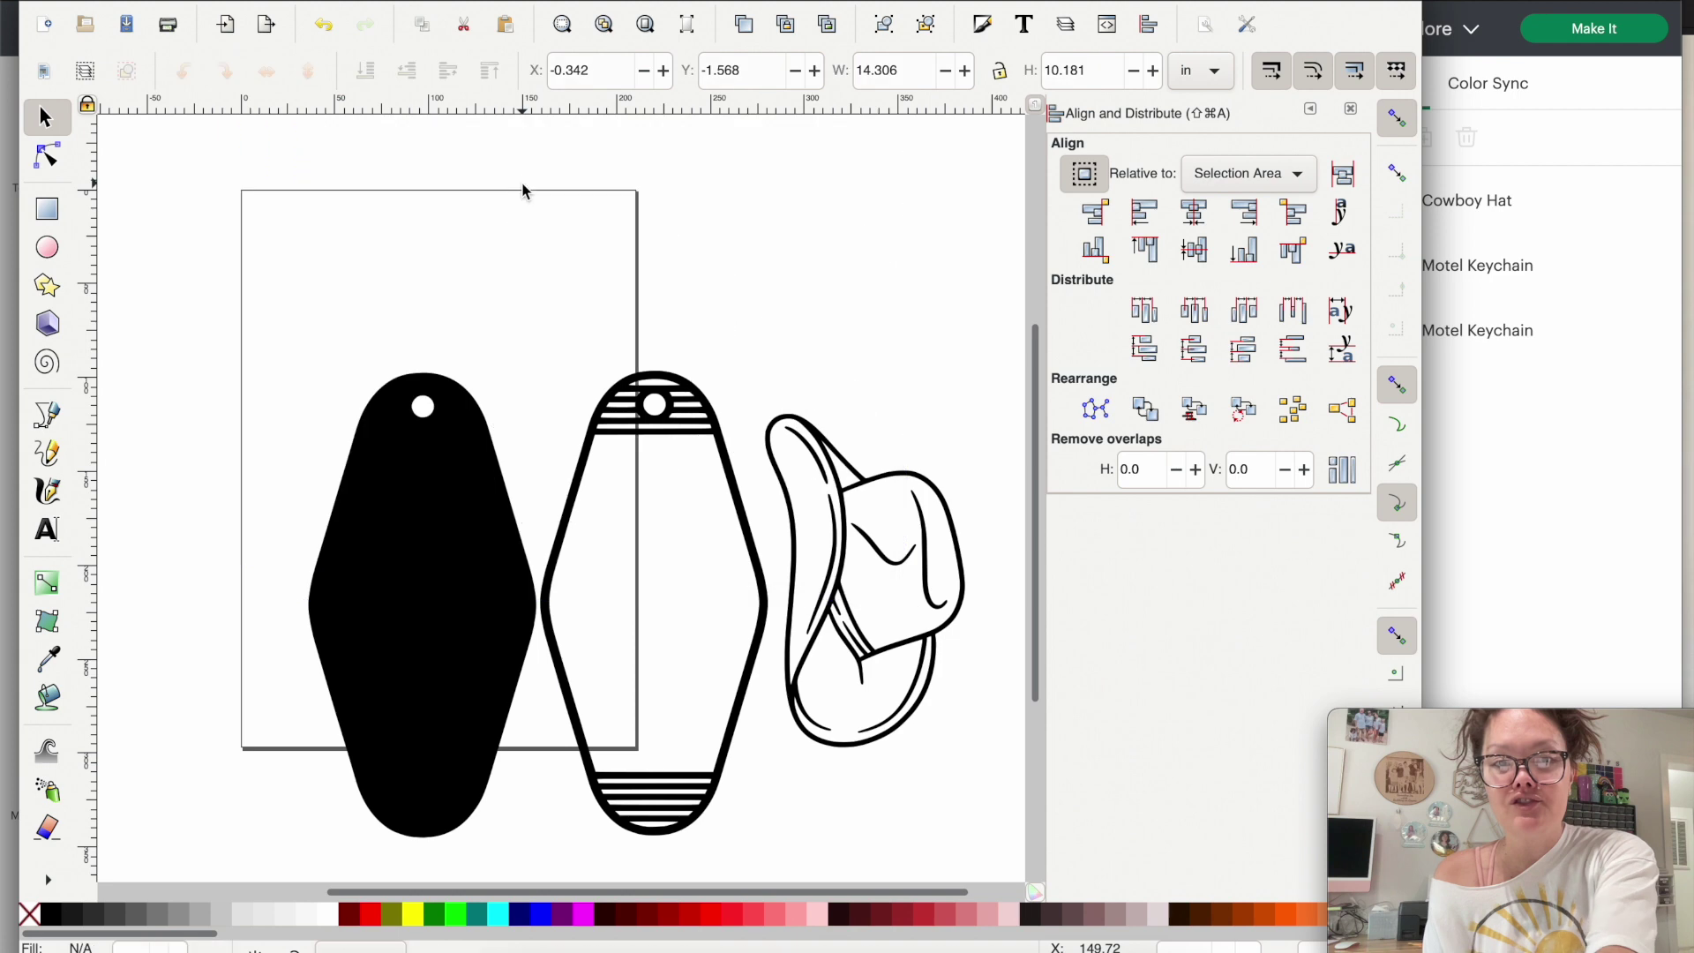
Move the traced artwork up the page, make two duplicates of it, and spread the three sets apart
{"action": "left_click_drag", "start_coordinate": [533, 628], "coordinate": [524, 536]}
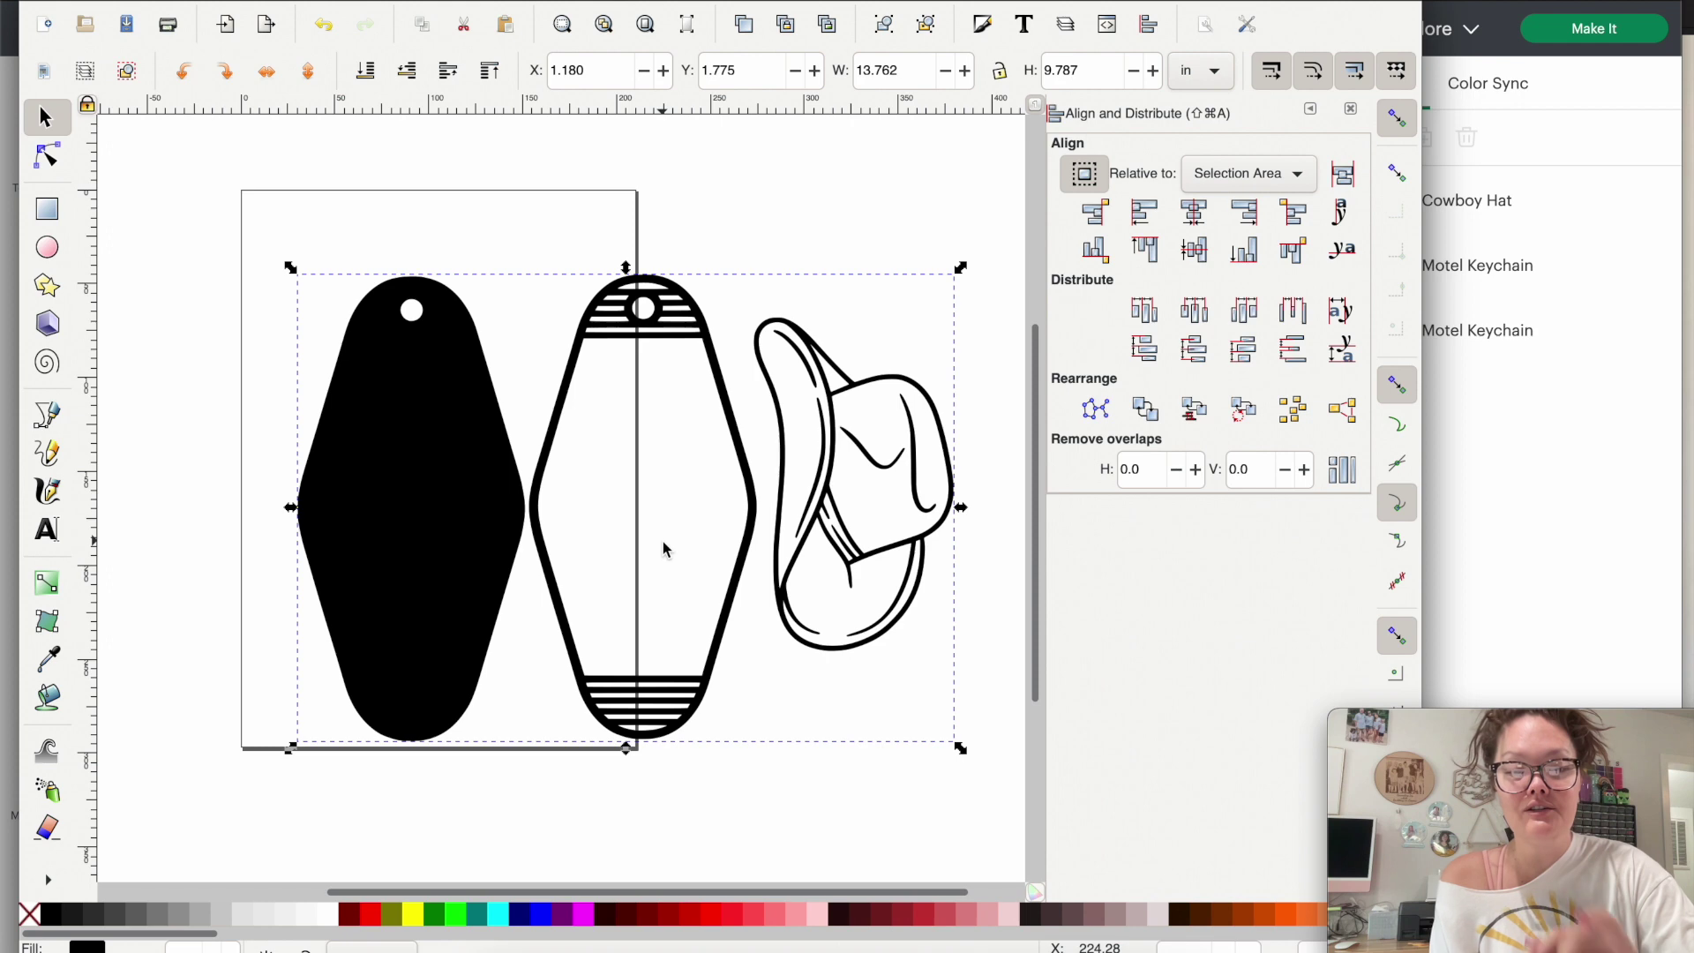
{"action": "left_click_drag", "start_coordinate": [389, 491], "coordinate": [187, 148]}
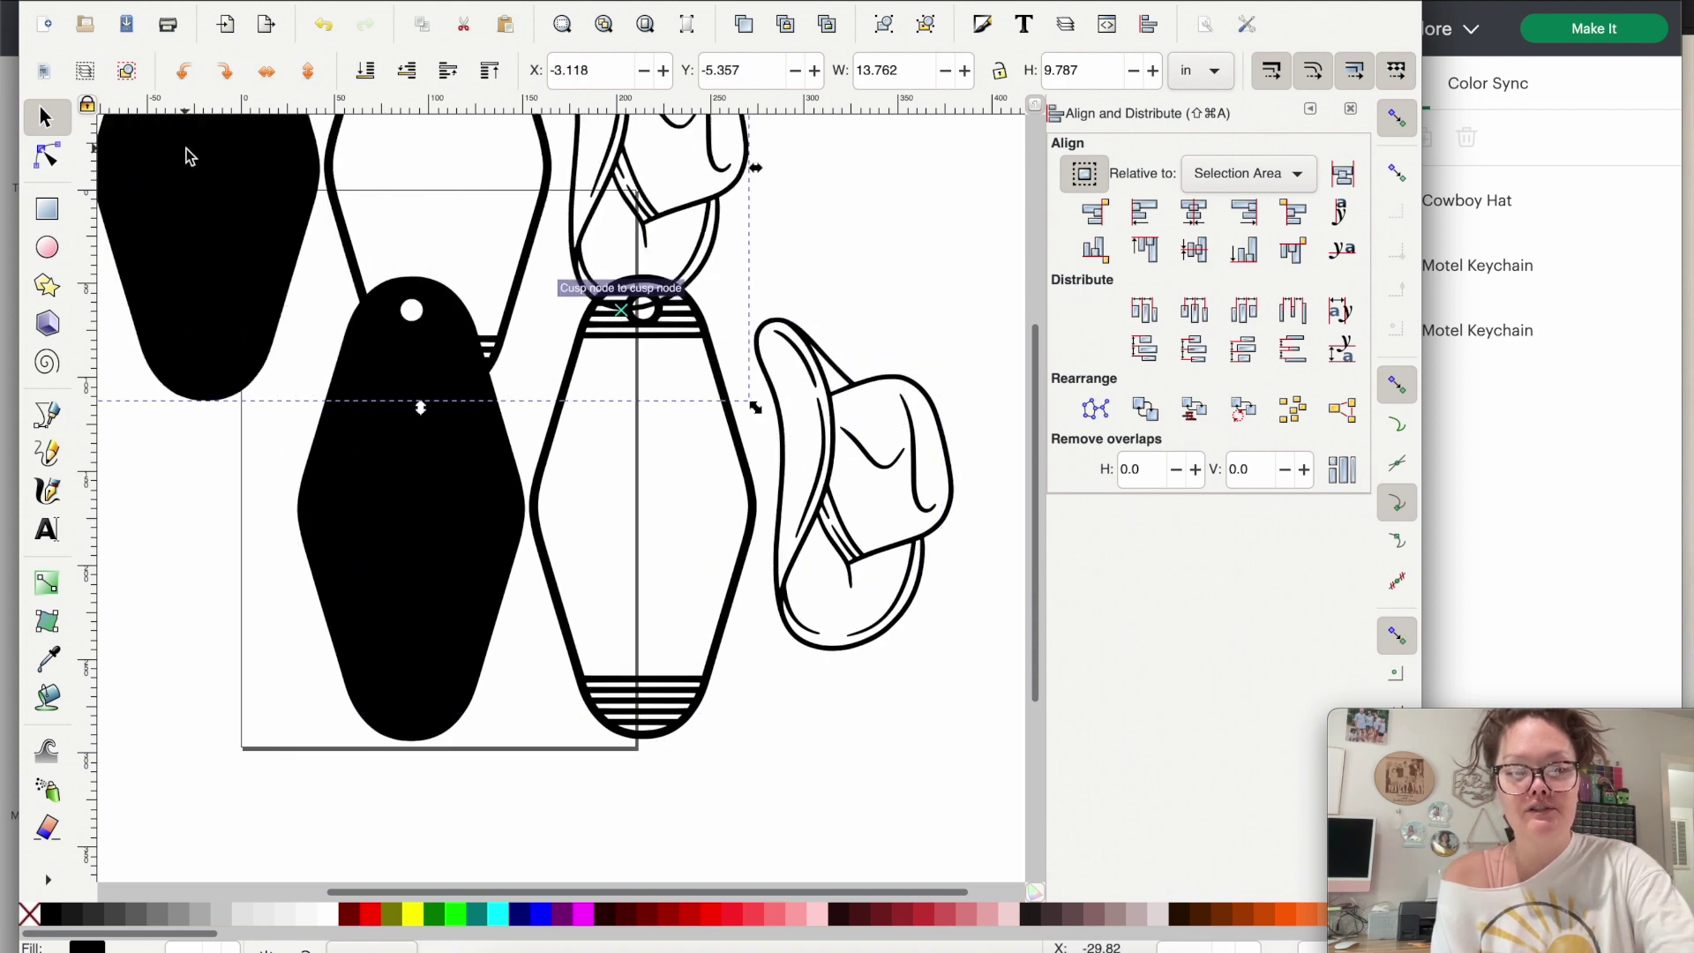
{"action": "scroll", "coordinate": [398, 427], "scroll_direction": "down", "scroll_amount": 5}
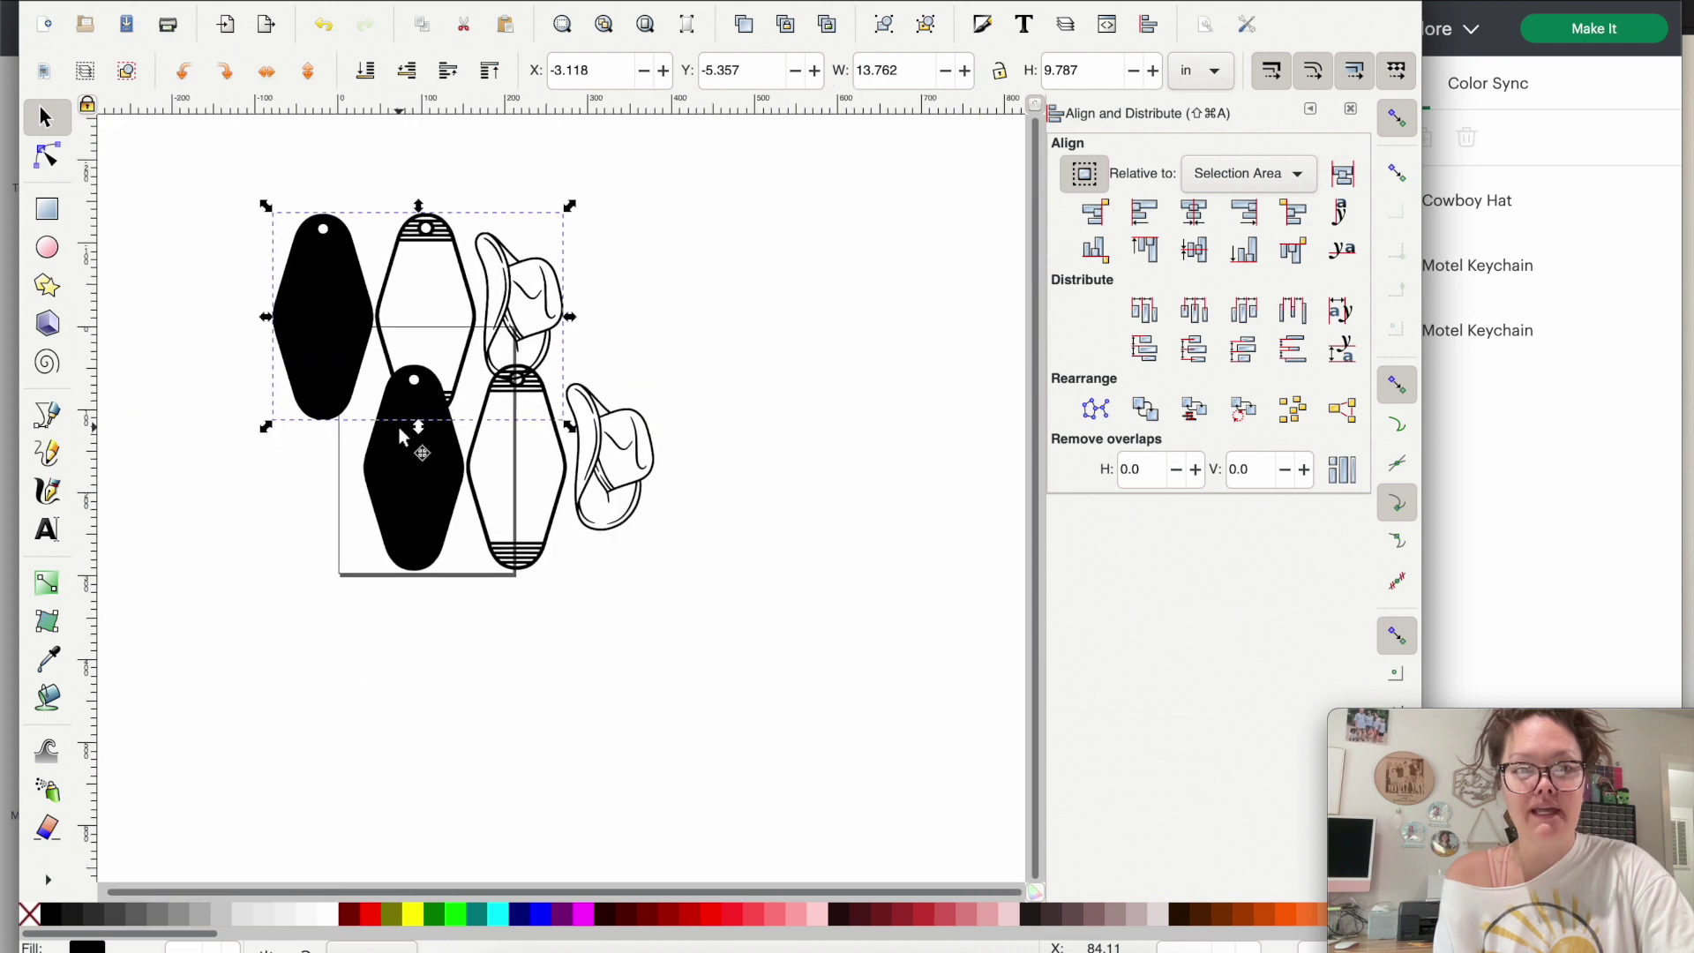
{"action": "left_click_drag", "start_coordinate": [388, 369], "coordinate": [706, 338]}
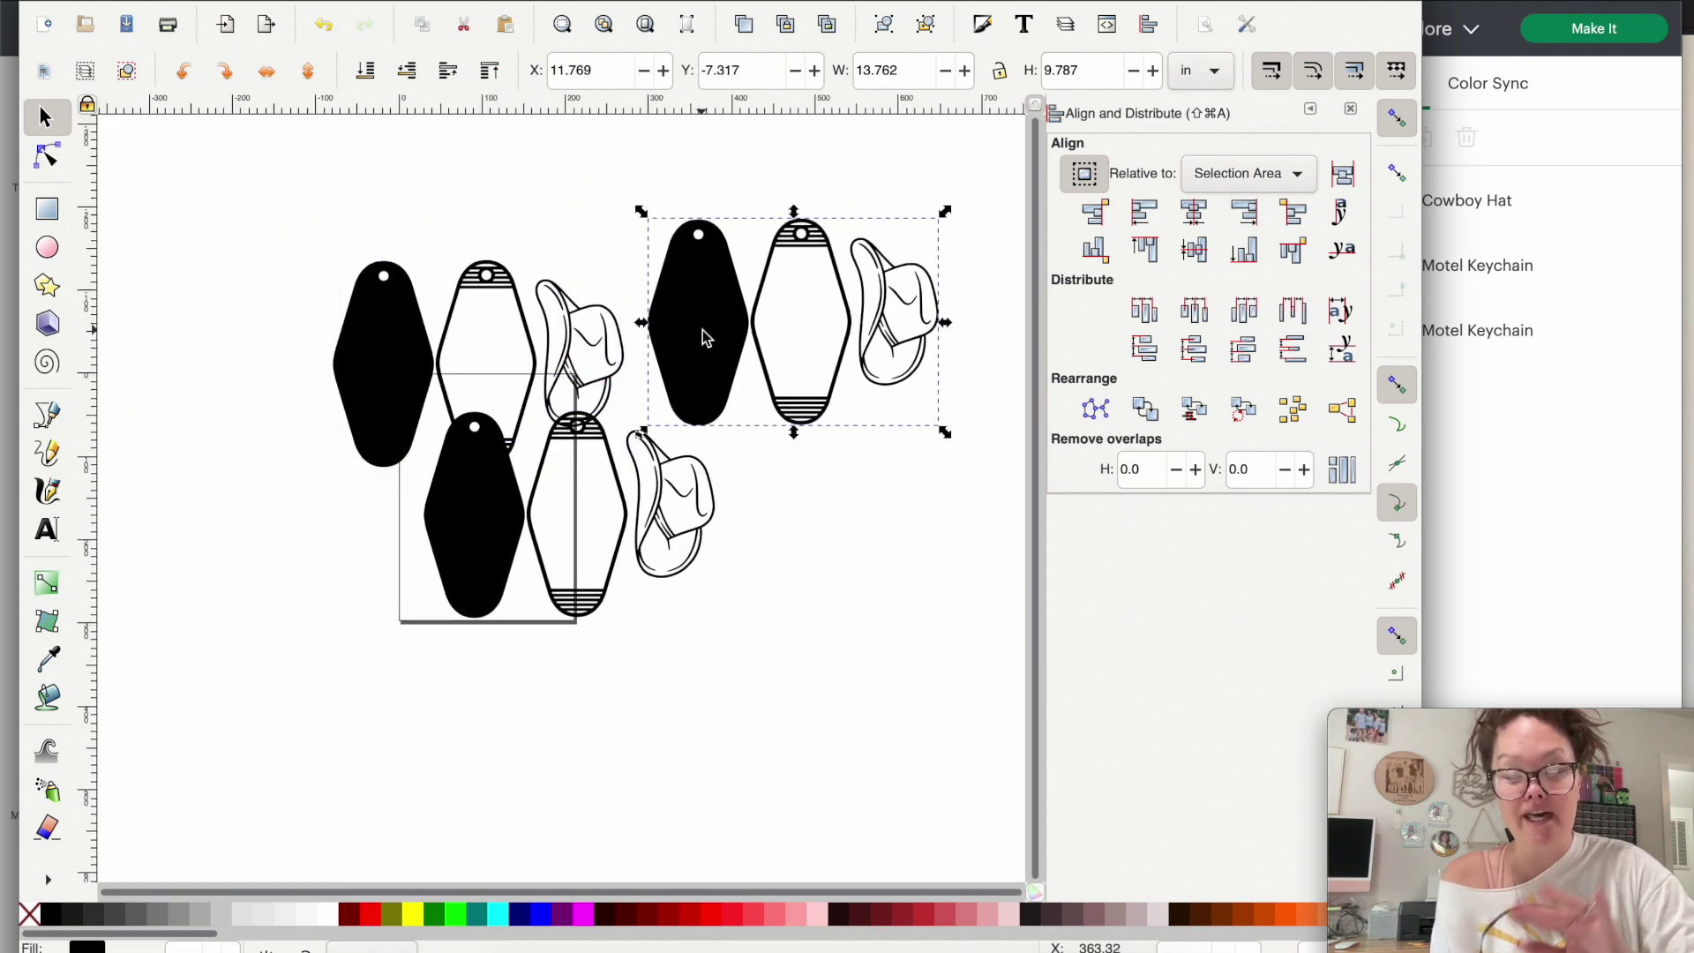
{"action": "left_click_drag", "start_coordinate": [494, 510], "coordinate": [585, 566]}
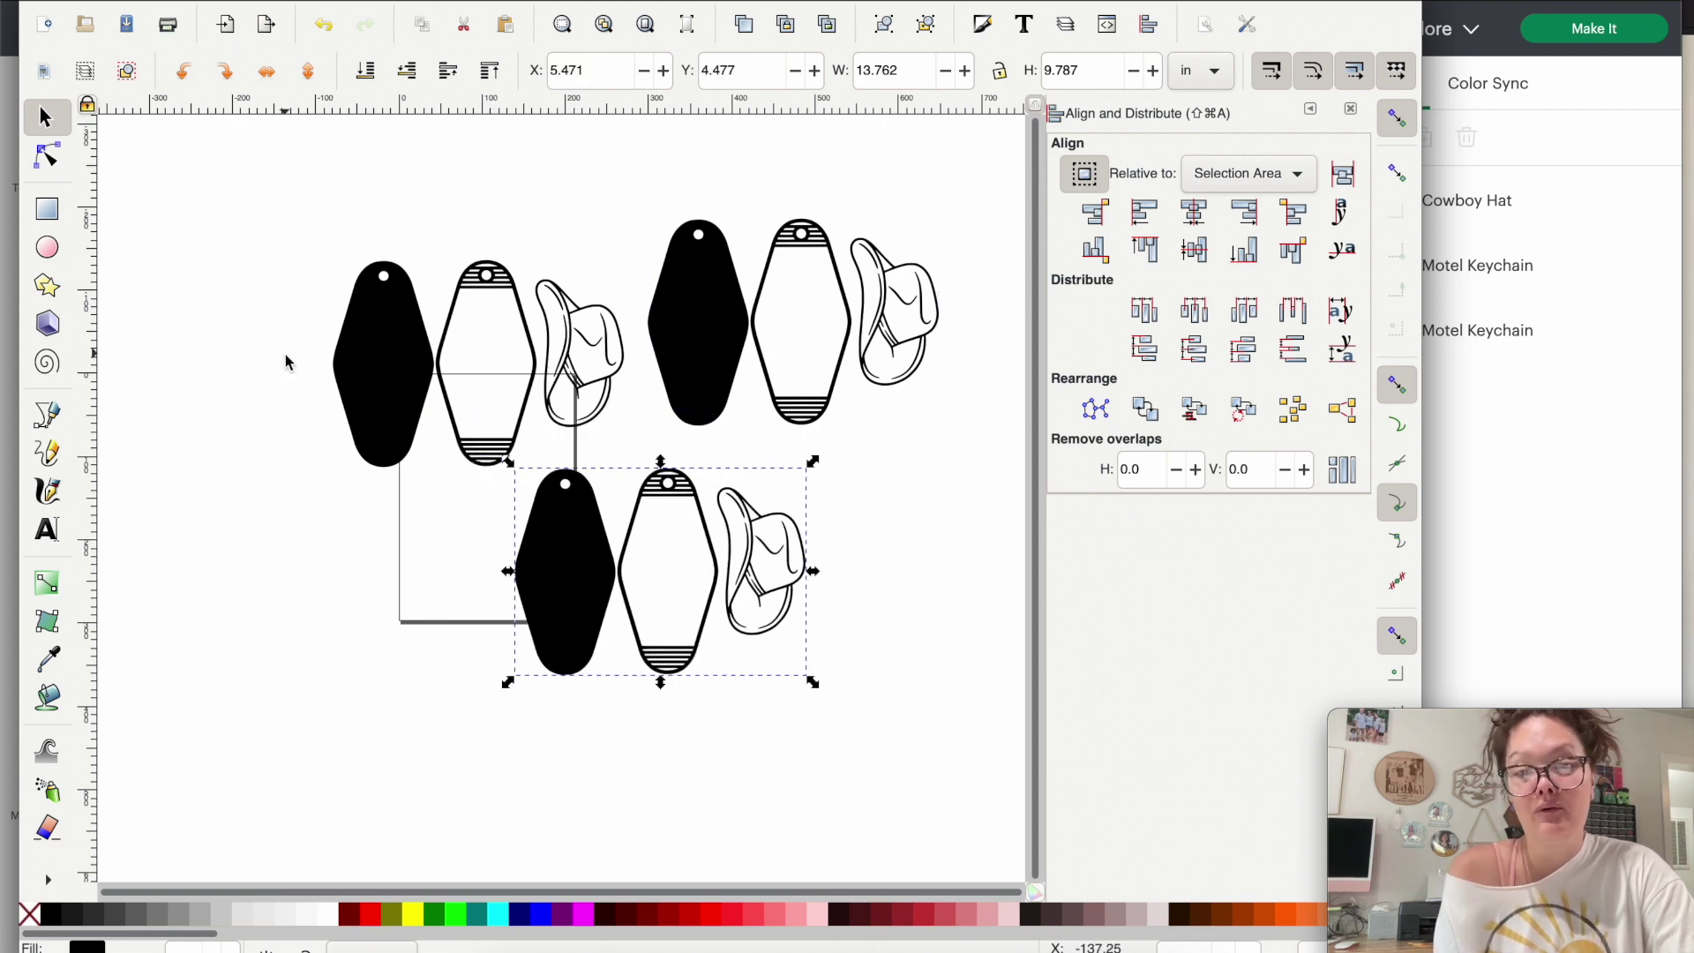
Move the upper-left artwork copy up and left, and delete the striped keychain's and hat's nodes from it, keeping the solid keychain
{"action": "scroll", "coordinate": [286, 362], "scroll_direction": "up", "scroll_amount": 2}
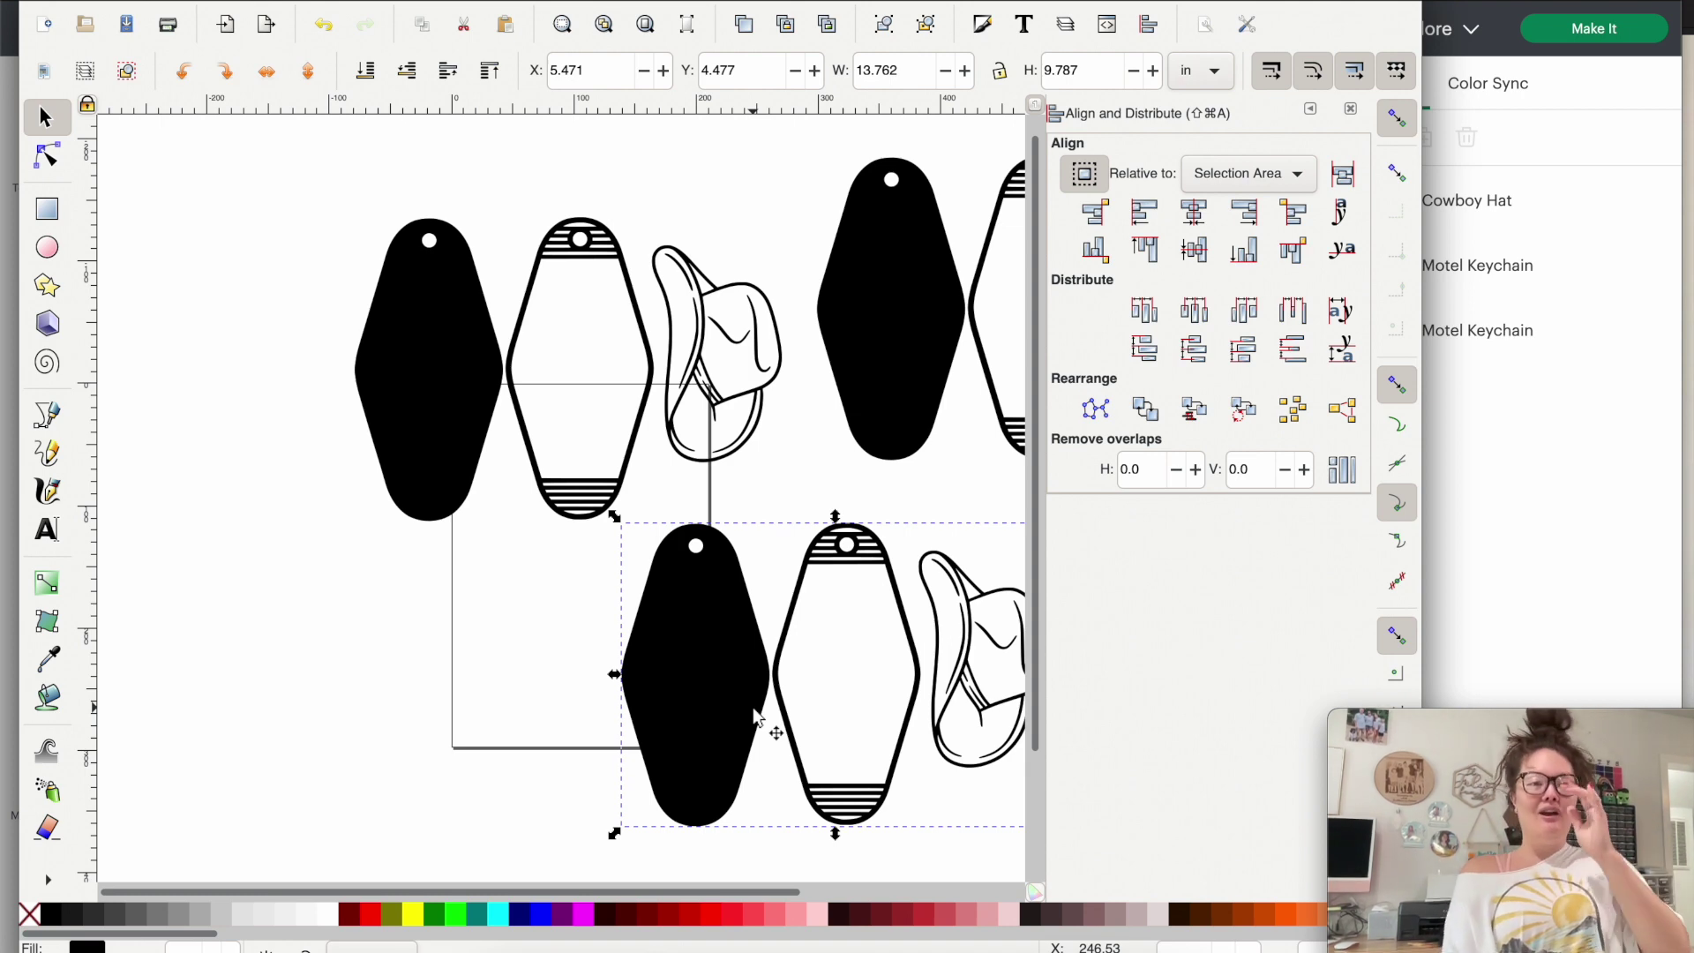
{"action": "left_click_drag", "start_coordinate": [492, 352], "coordinate": [408, 305]}
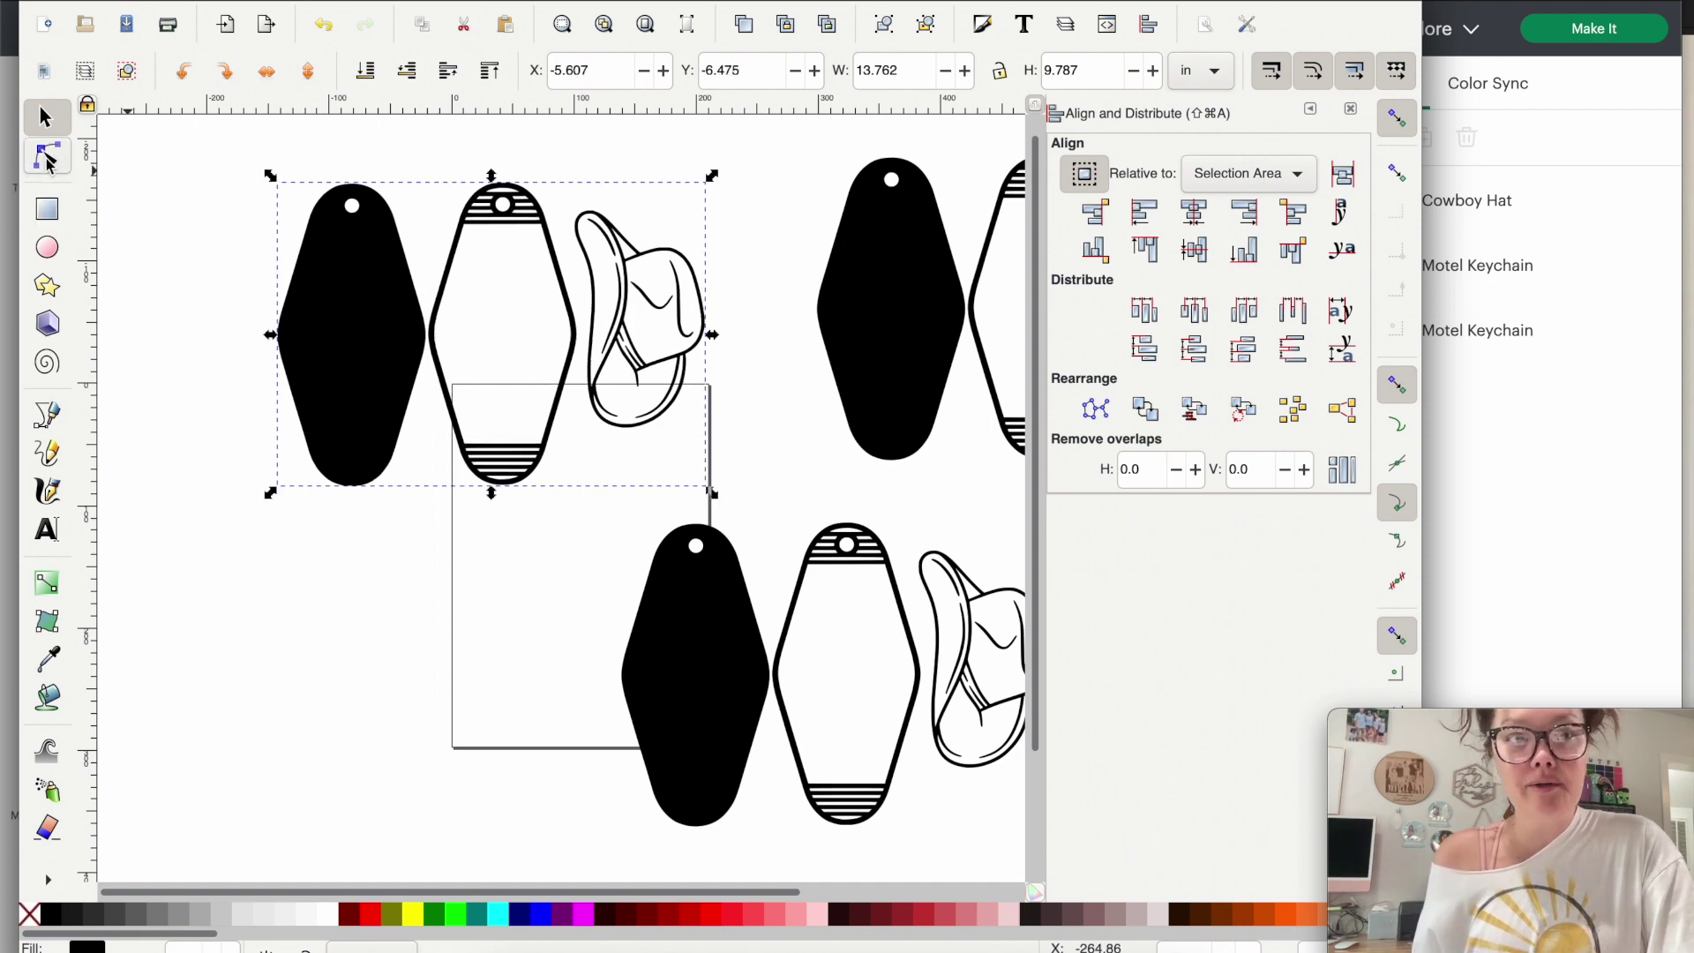
{"action": "left_click", "coordinate": [47, 157]}
{"action": "scroll", "coordinate": [234, 261], "scroll_direction": "up", "scroll_amount": 1}
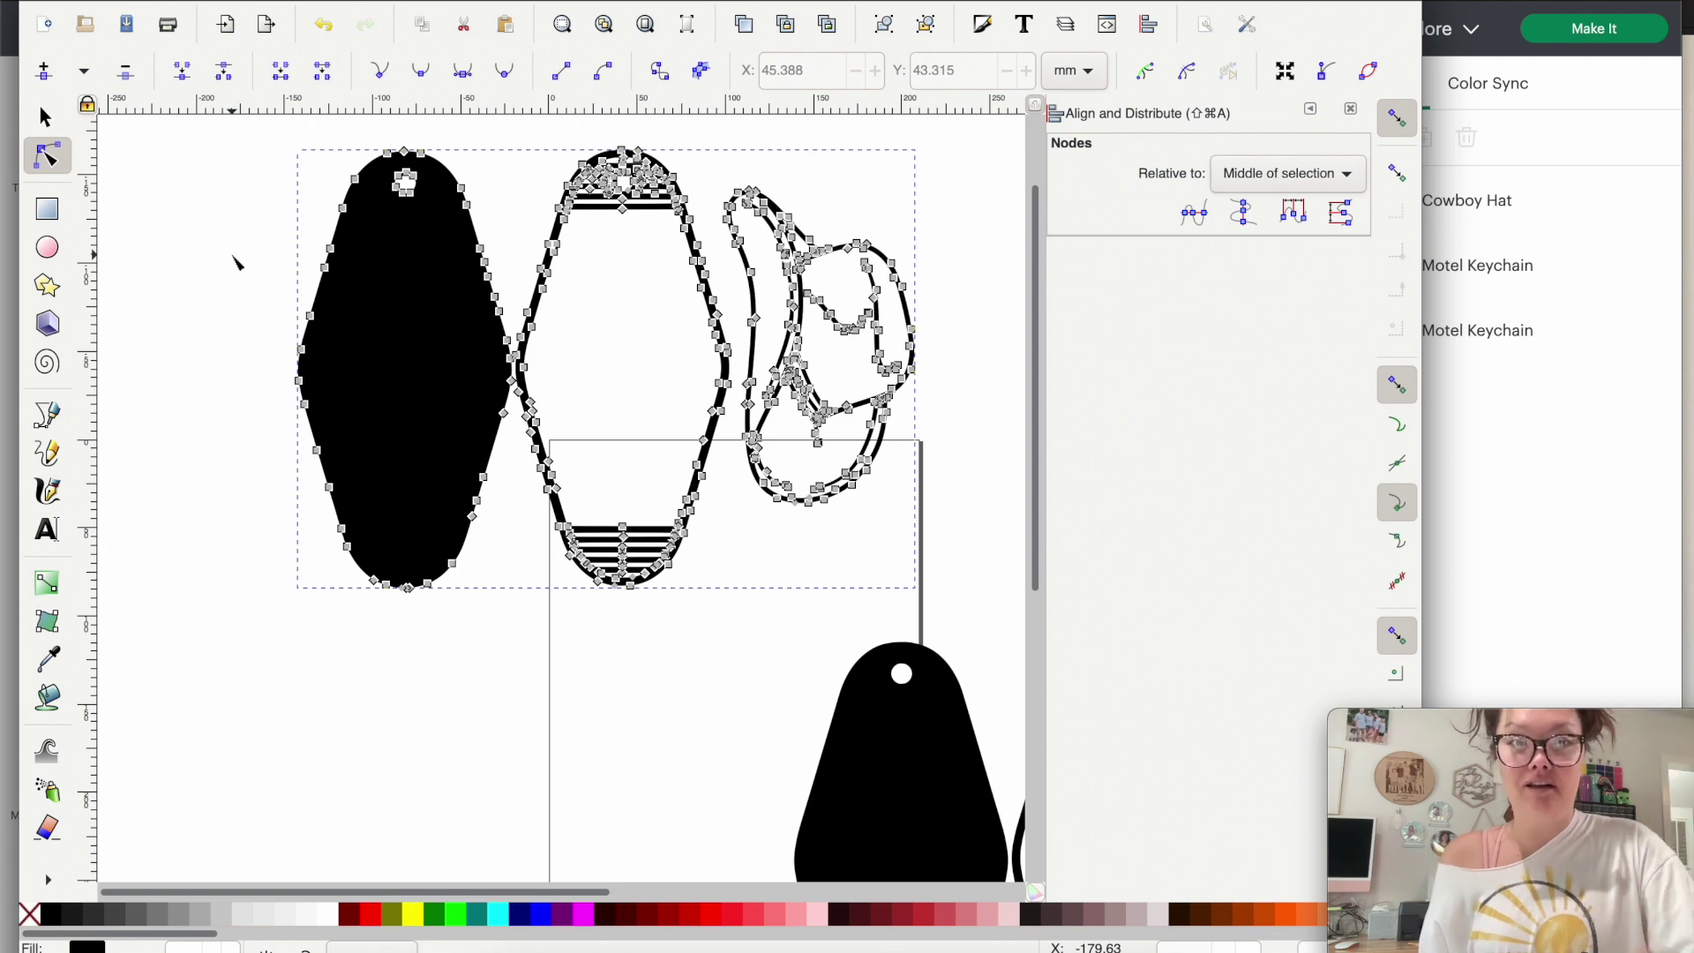
{"action": "scroll", "coordinate": [234, 261], "scroll_direction": "right", "scroll_amount": 3}
{"action": "left_click", "coordinate": [879, 651]}
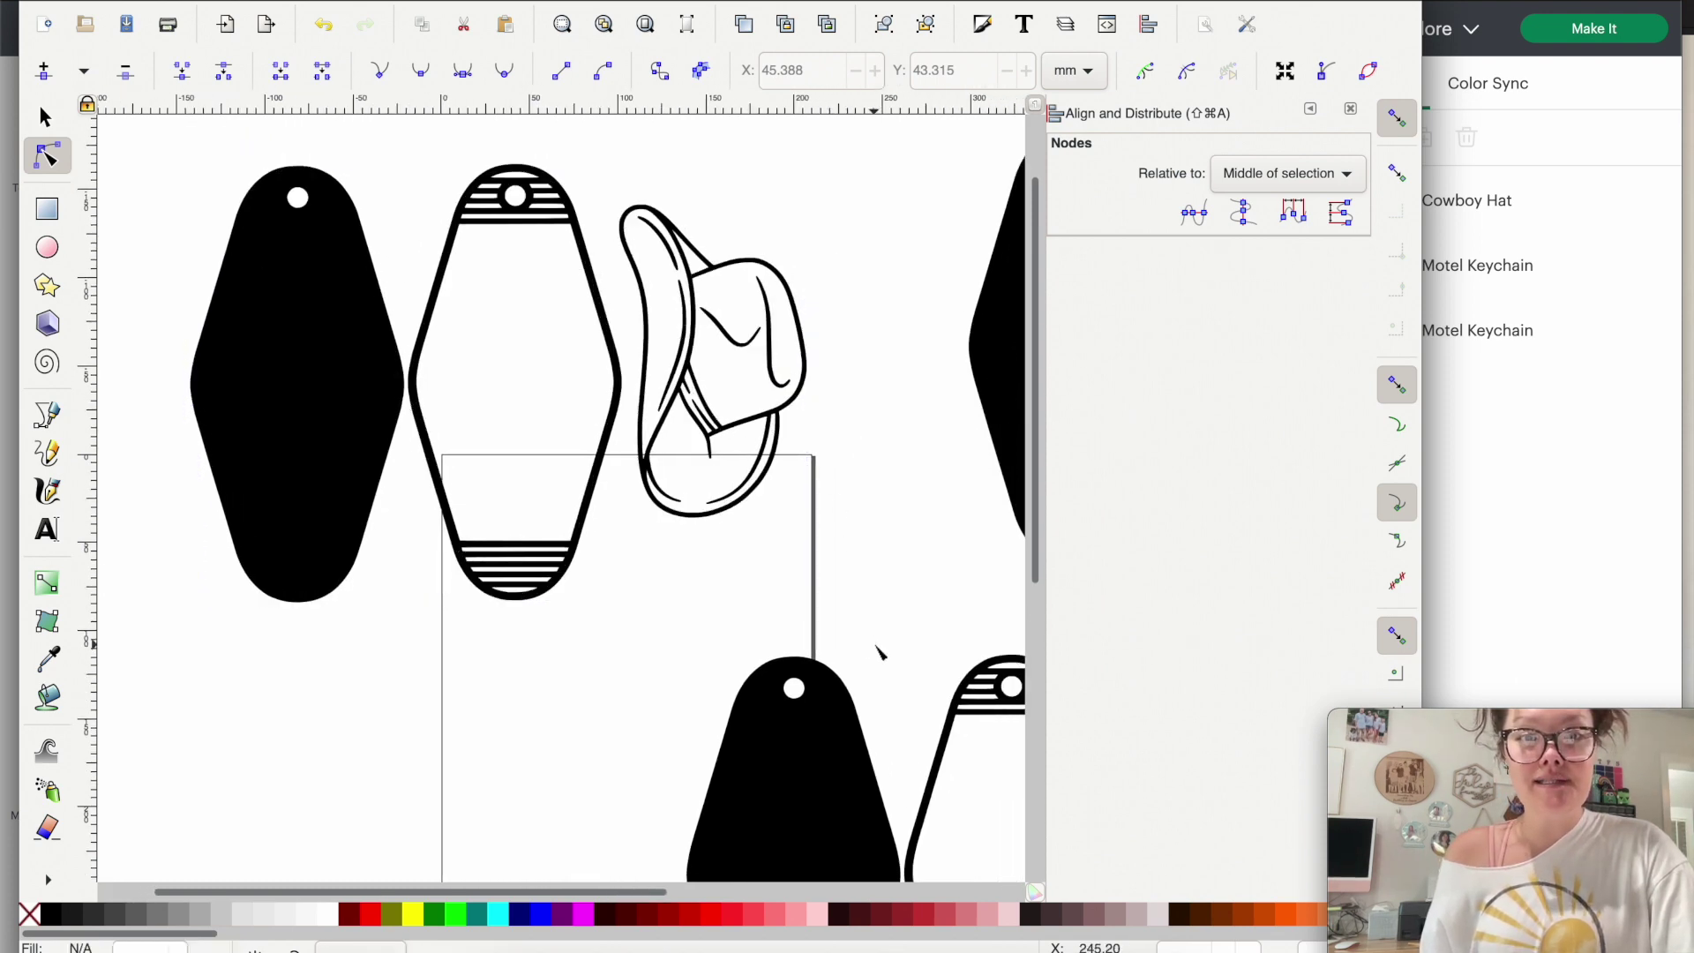
{"action": "key", "text": "super+a"}
{"action": "left_click_drag", "start_coordinate": [883, 672], "coordinate": [411, 139]}
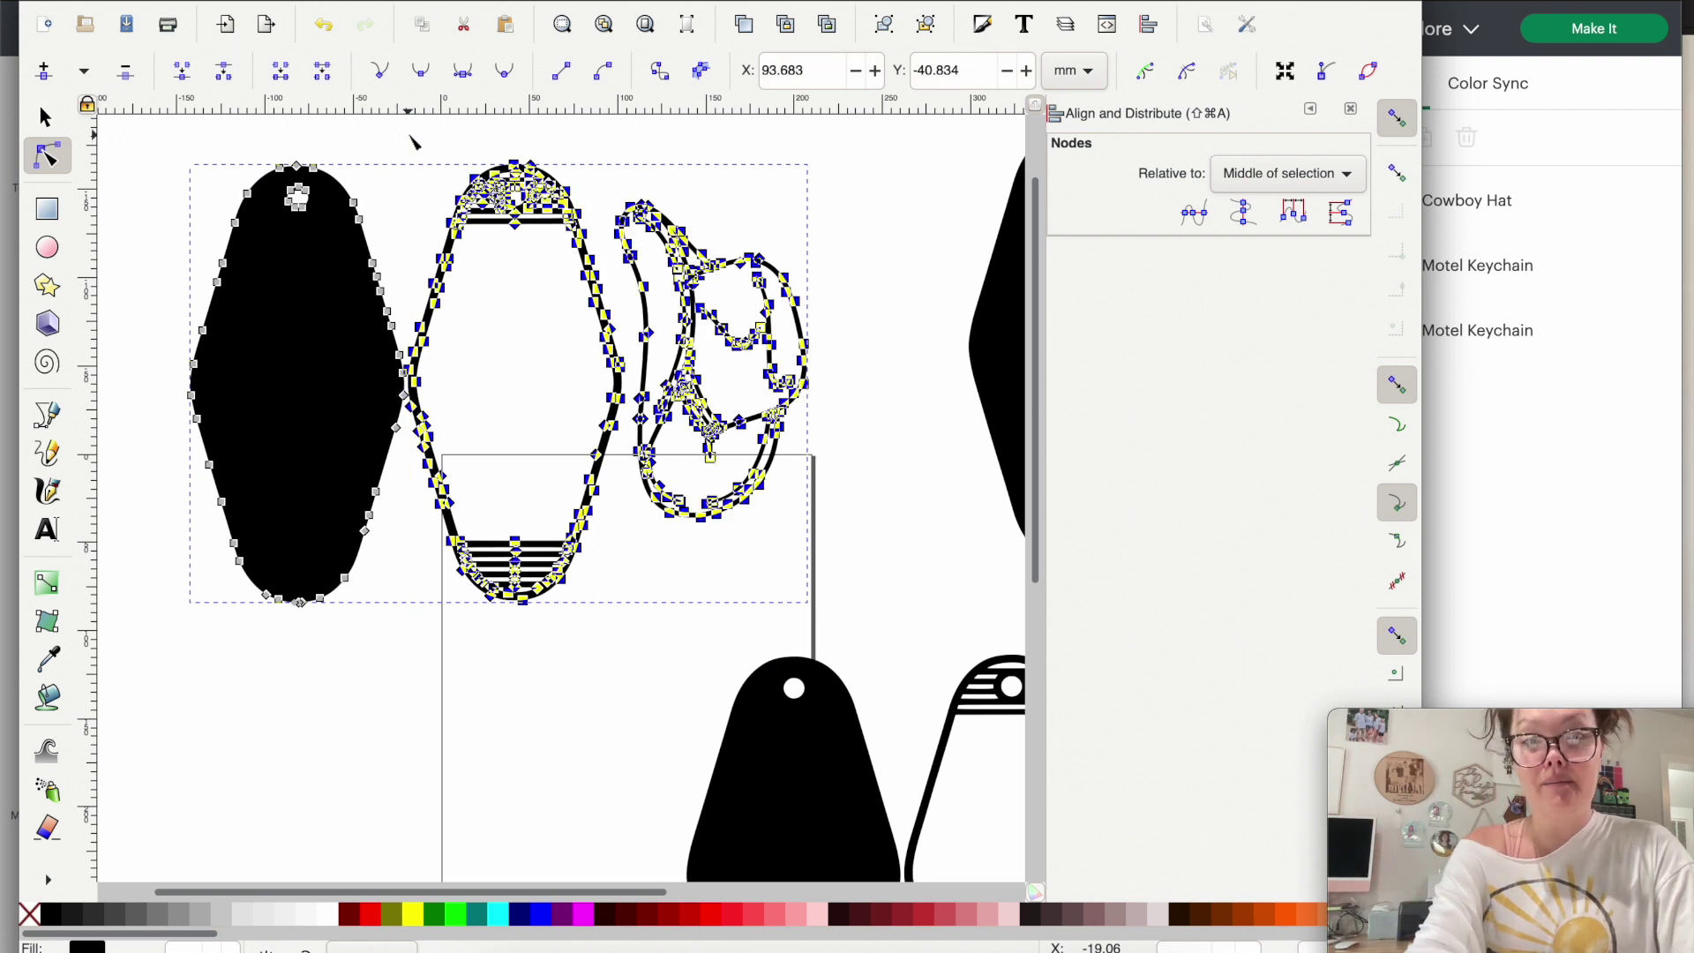
{"action": "key", "text": "Delete"}
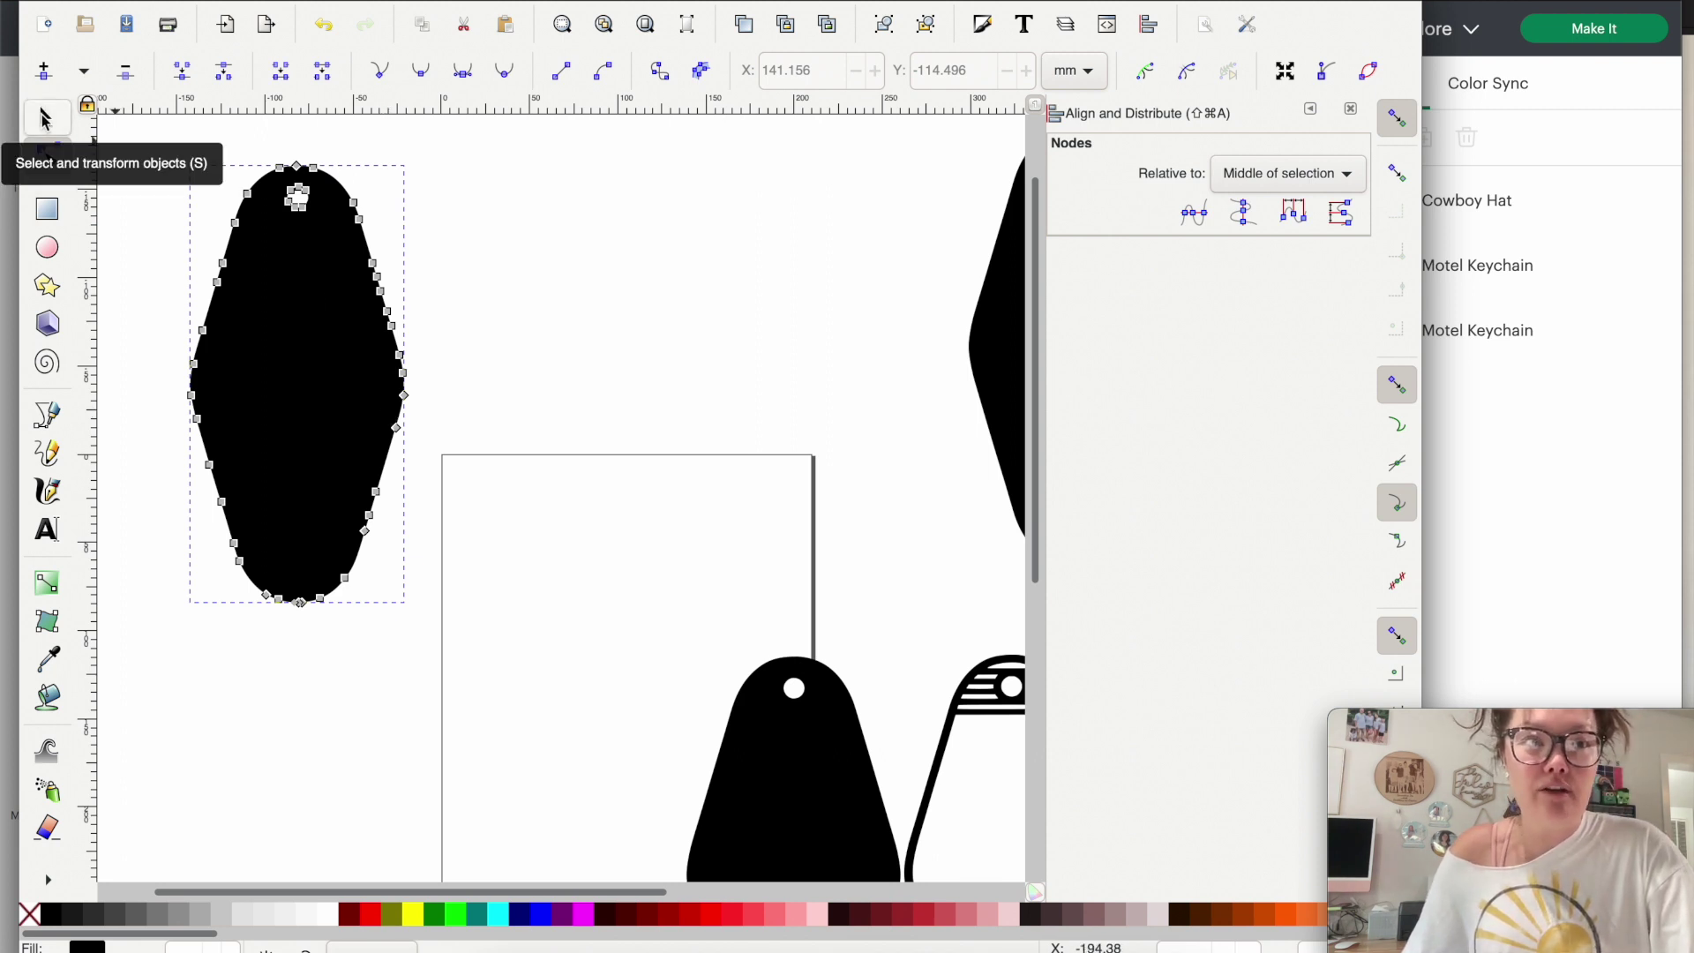
{"action": "left_click", "coordinate": [44, 119]}
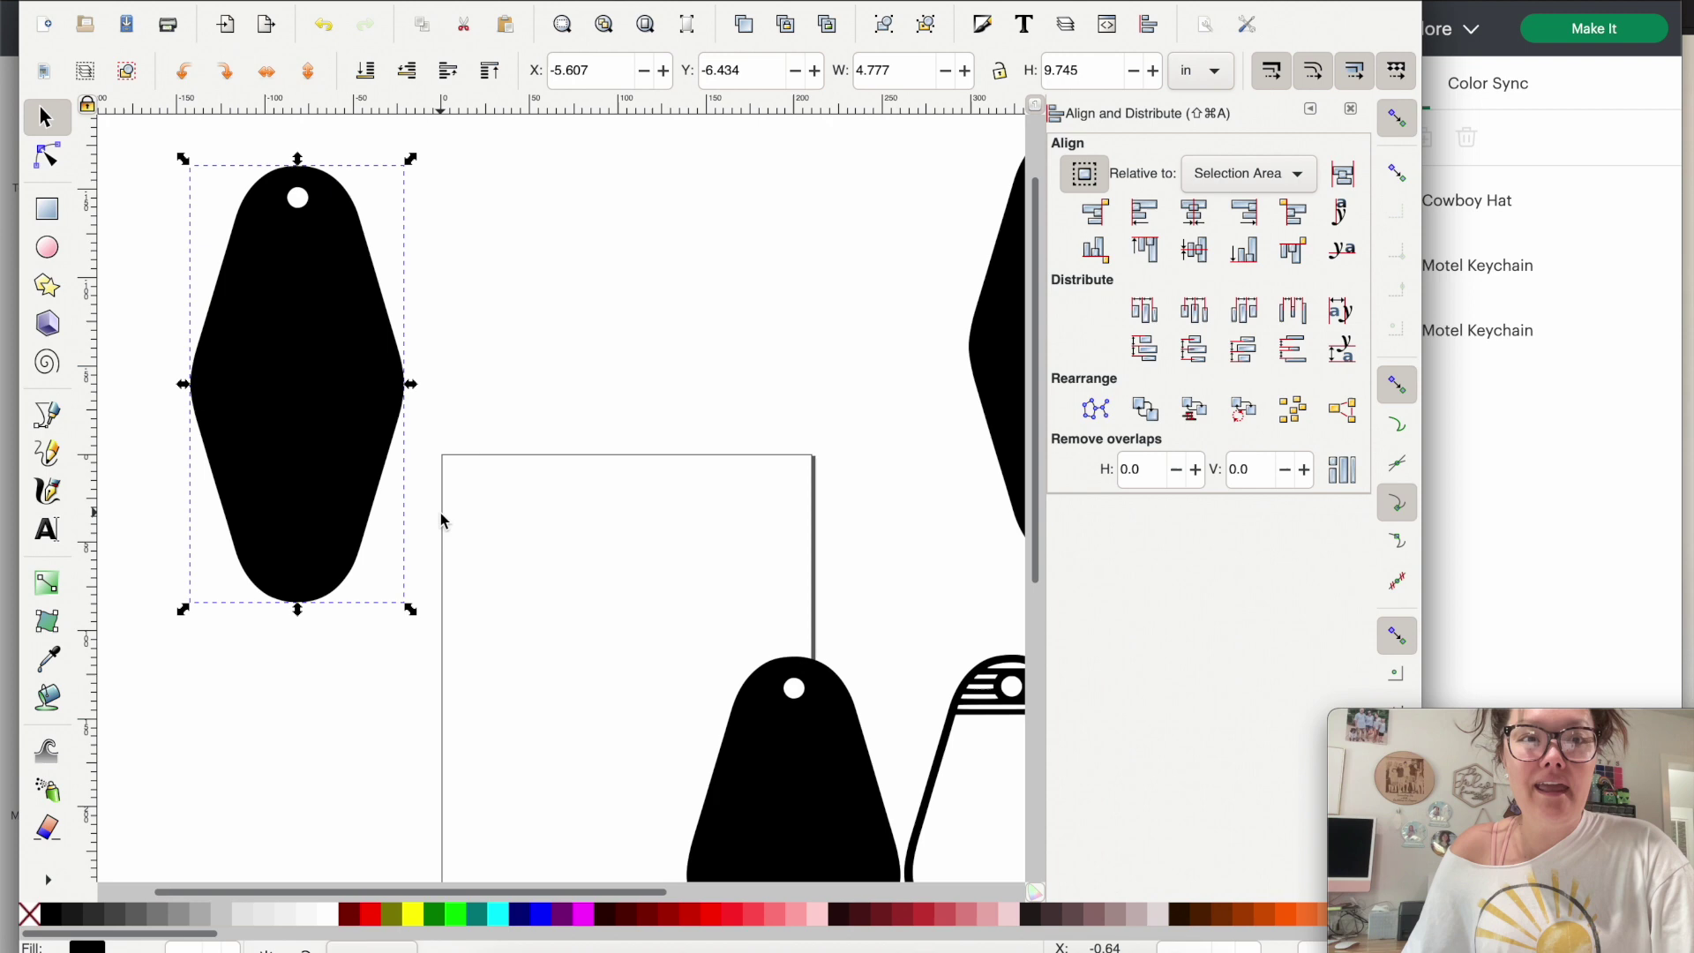
Delete all nodes of the solid keychain from the lower artwork copy
{"action": "scroll", "coordinate": [441, 520], "scroll_direction": "down", "scroll_amount": 2}
{"action": "scroll", "coordinate": [442, 518], "scroll_direction": "down", "scroll_amount": 10}
{"action": "scroll", "coordinate": [442, 519], "scroll_direction": "right", "scroll_amount": 6}
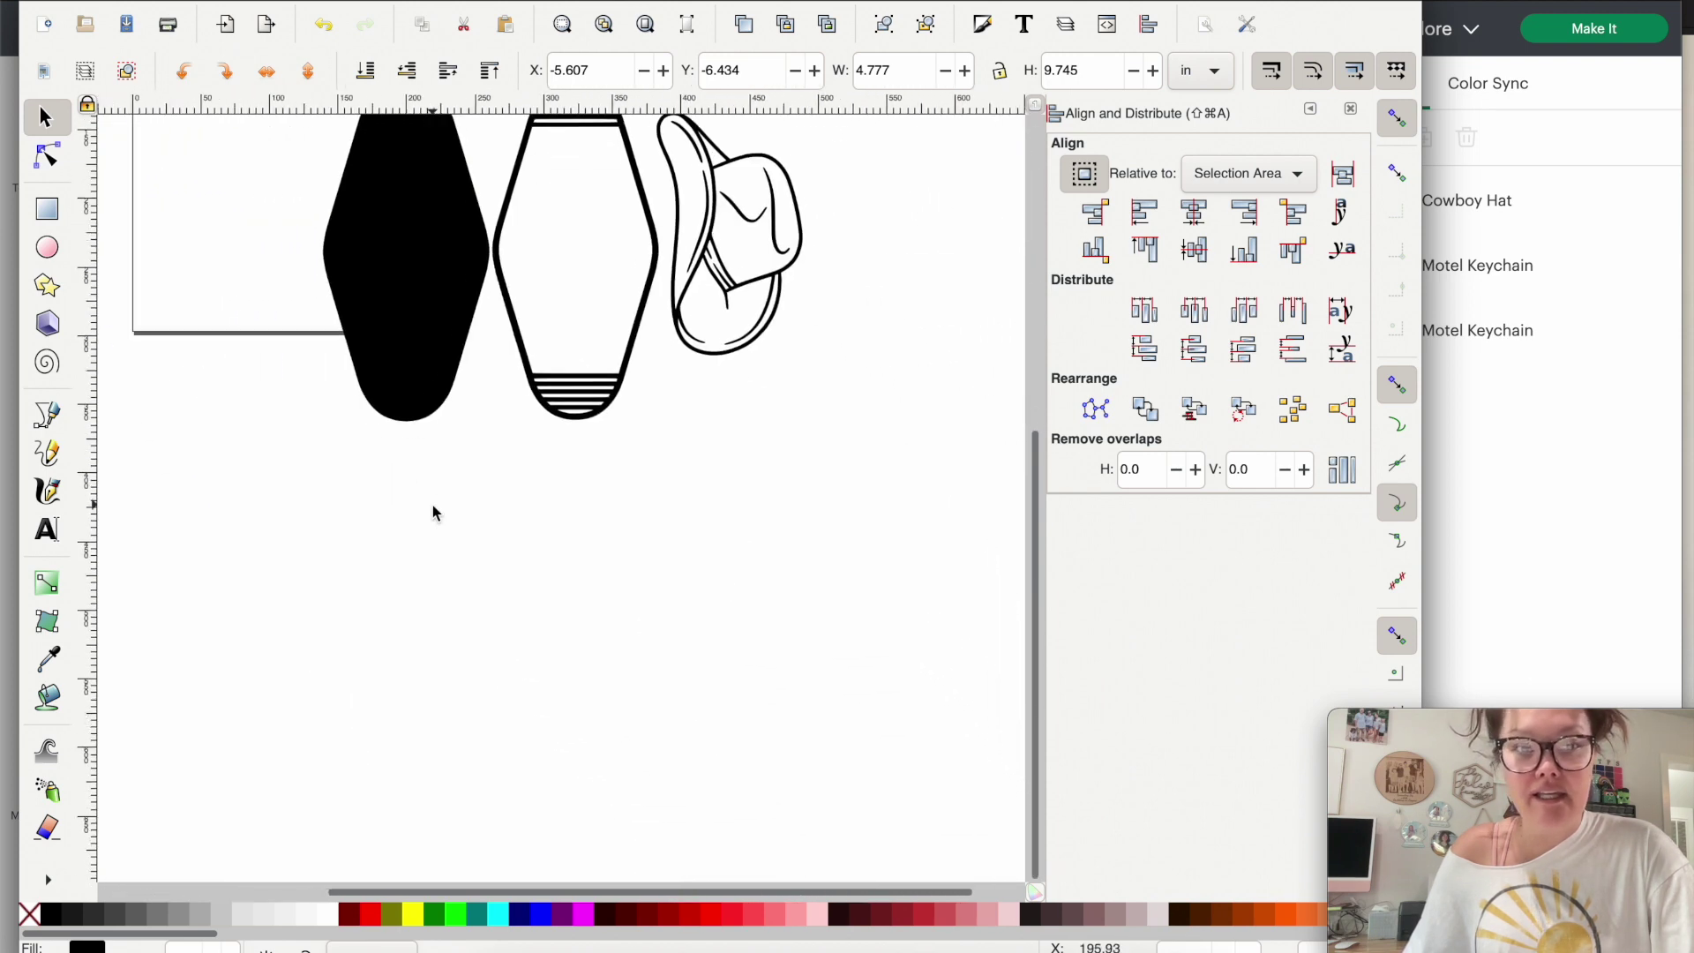
{"action": "scroll", "coordinate": [431, 494], "scroll_direction": "up", "scroll_amount": 5}
{"action": "scroll", "coordinate": [430, 494], "scroll_direction": "left", "scroll_amount": 2}
{"action": "left_click_drag", "start_coordinate": [554, 455], "coordinate": [536, 467]}
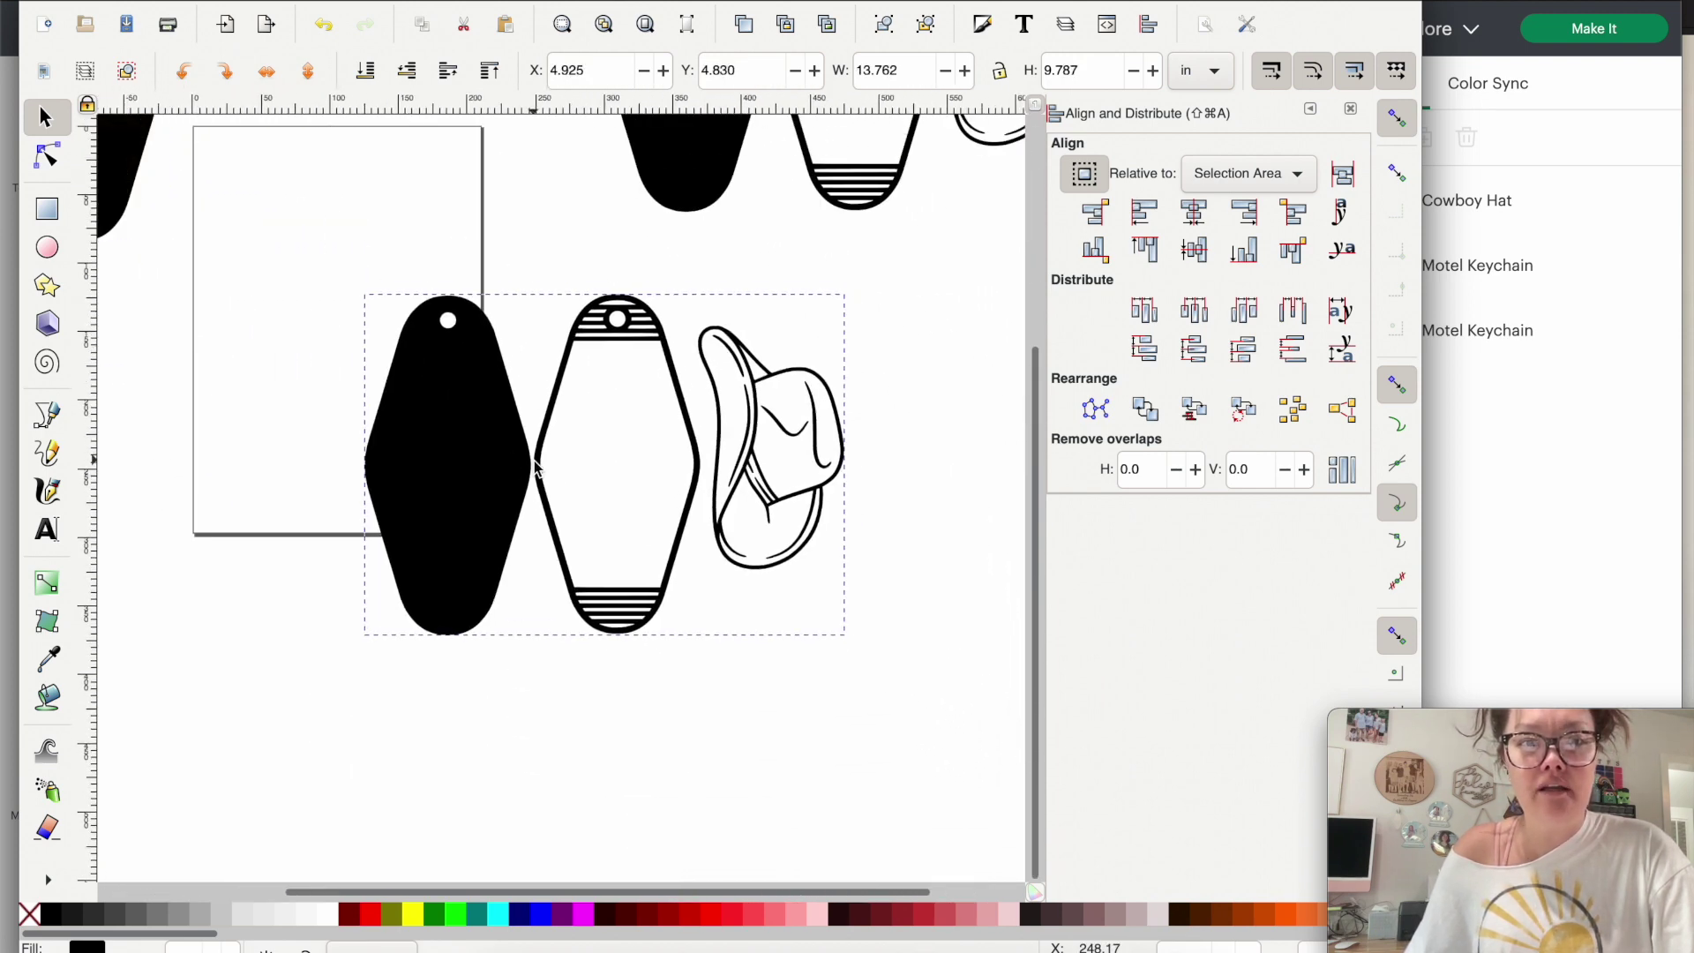
{"action": "left_click", "coordinate": [50, 160]}
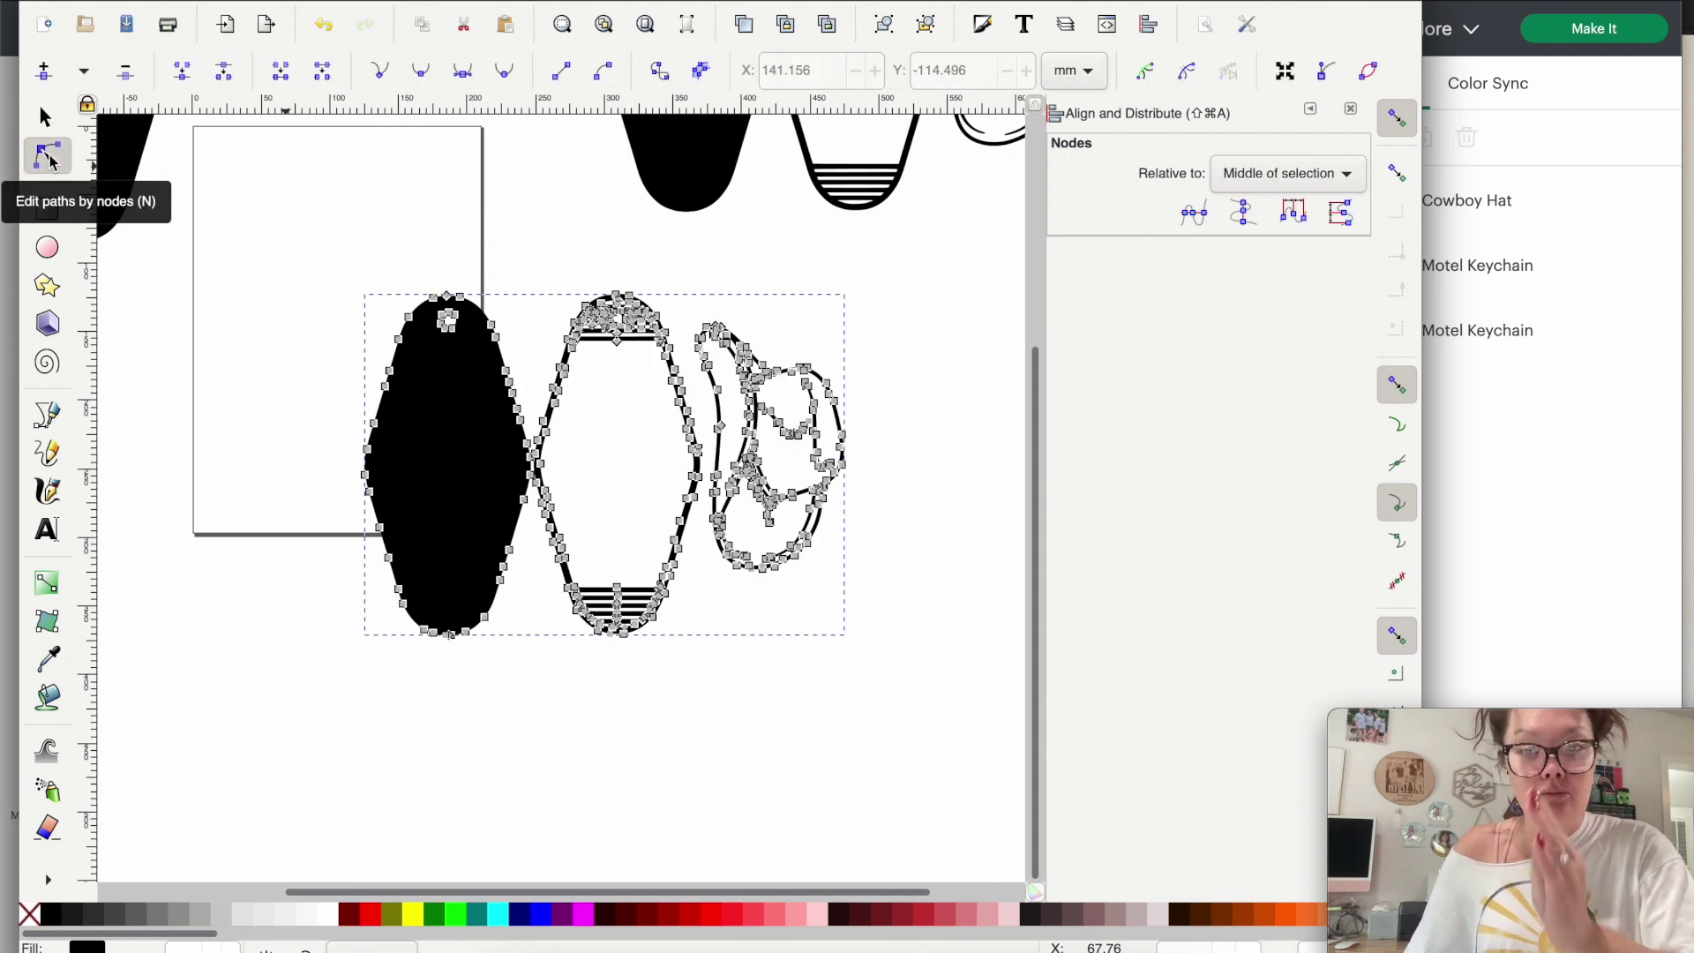
{"action": "scroll", "coordinate": [388, 324], "scroll_direction": "up", "scroll_amount": 1}
{"action": "left_click_drag", "start_coordinate": [289, 203], "coordinate": [579, 769]}
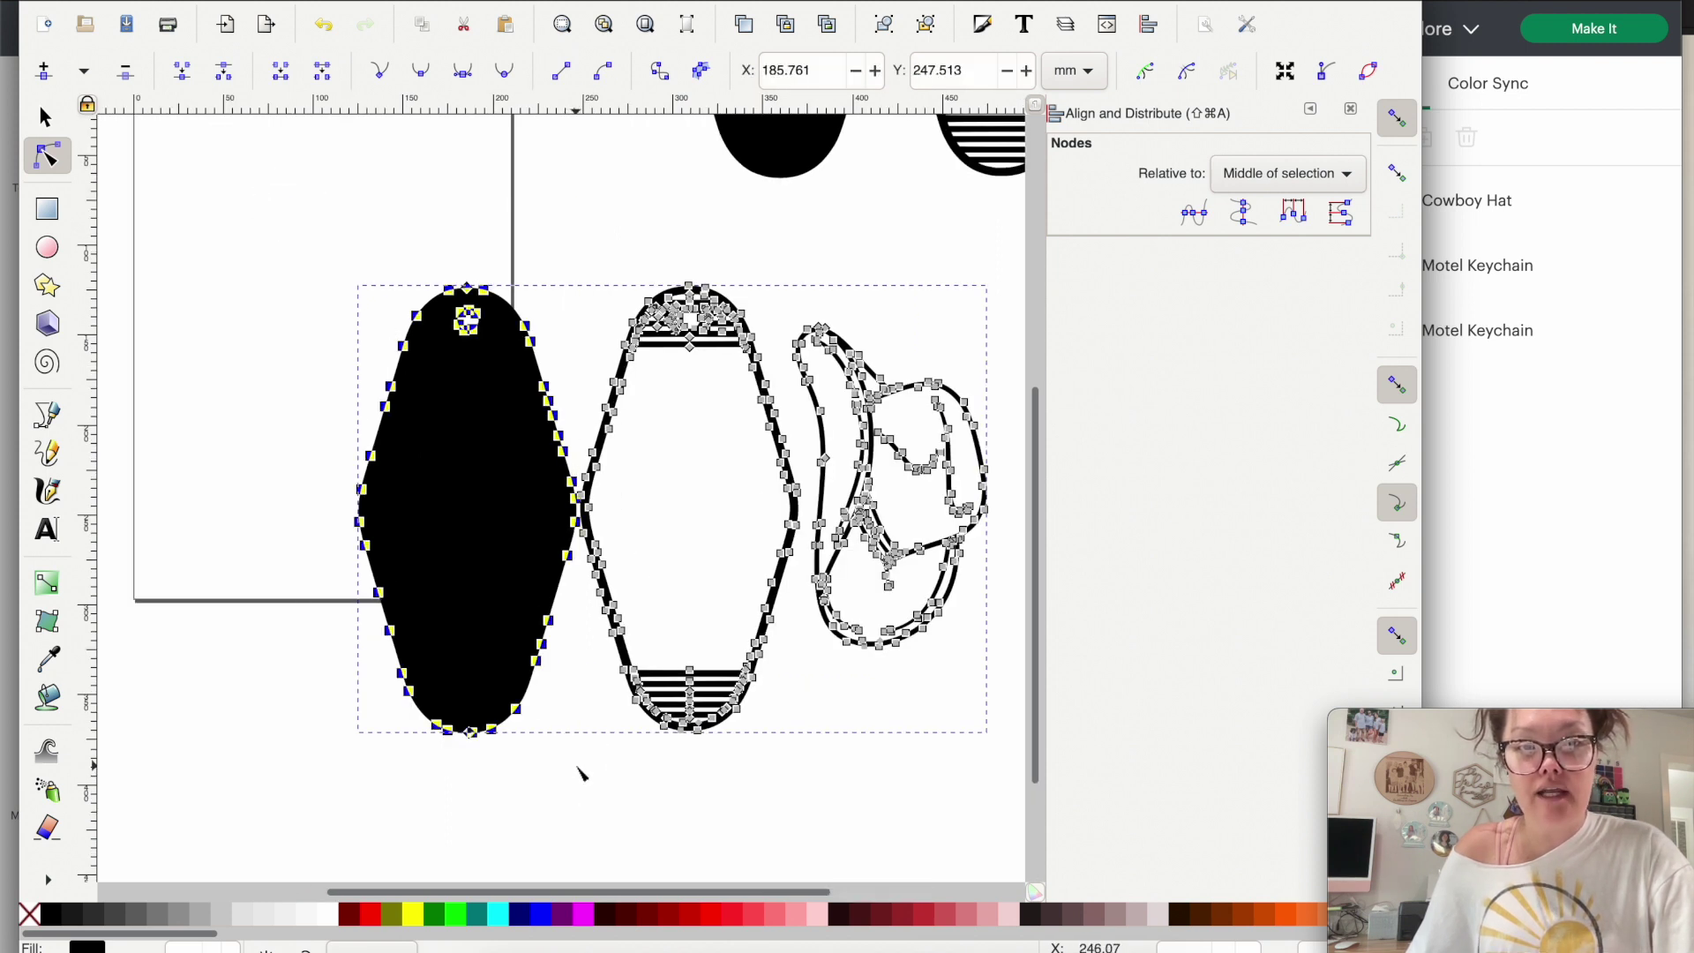
{"action": "key", "text": "Delete"}
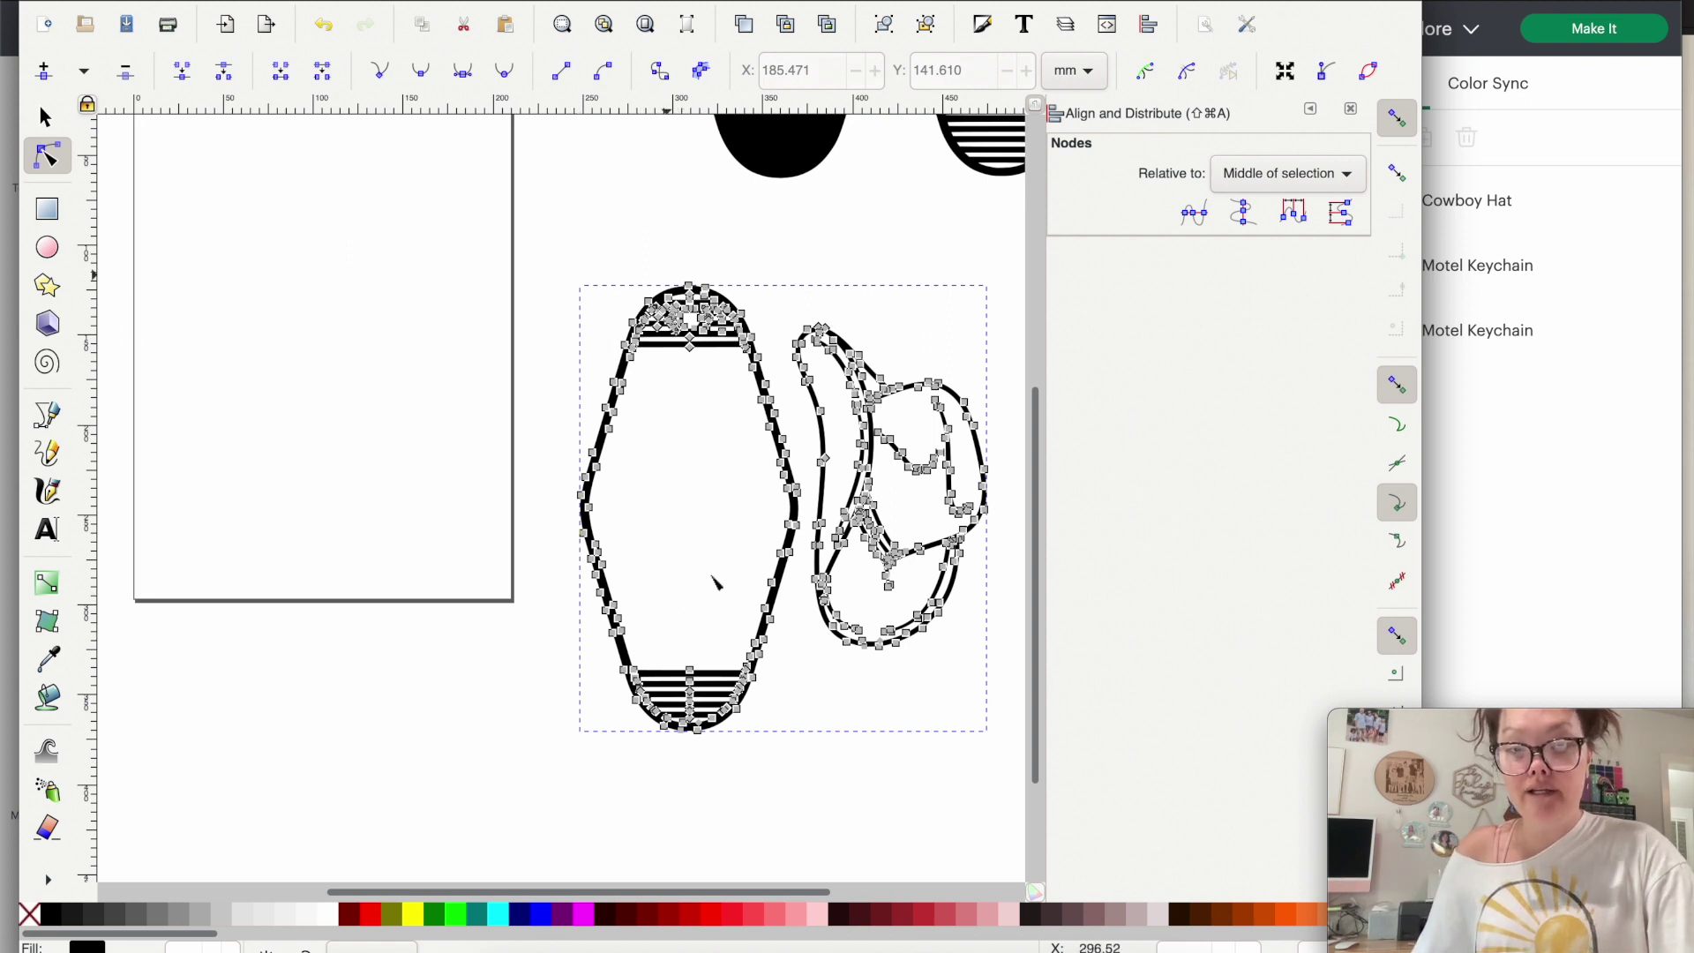
Delete the remaining hat nodes from the lower copy and move its striped keychain up and left onto the page
{"action": "scroll", "coordinate": [728, 647], "scroll_direction": "right", "scroll_amount": 5}
{"action": "left_click_drag", "start_coordinate": [936, 695], "coordinate": [709, 344]}
{"action": "key", "text": "Delete"}
{"action": "key", "text": "Delete"}
{"action": "left_click_drag", "start_coordinate": [776, 390], "coordinate": [685, 333]}
{"action": "key", "text": "Delete"}
{"action": "left_click", "coordinate": [39, 124]}
{"action": "left_click_drag", "start_coordinate": [579, 673], "coordinate": [291, 423]}
Delete all nodes of both keychains from the upper-right artwork copy, keeping only the cowboy hat
{"action": "scroll", "coordinate": [703, 450], "scroll_direction": "up", "scroll_amount": 3}
{"action": "scroll", "coordinate": [704, 450], "scroll_direction": "right", "scroll_amount": 3}
{"action": "scroll", "coordinate": [704, 450], "scroll_direction": "up", "scroll_amount": 5}
{"action": "scroll", "coordinate": [703, 450], "scroll_direction": "right", "scroll_amount": 2}
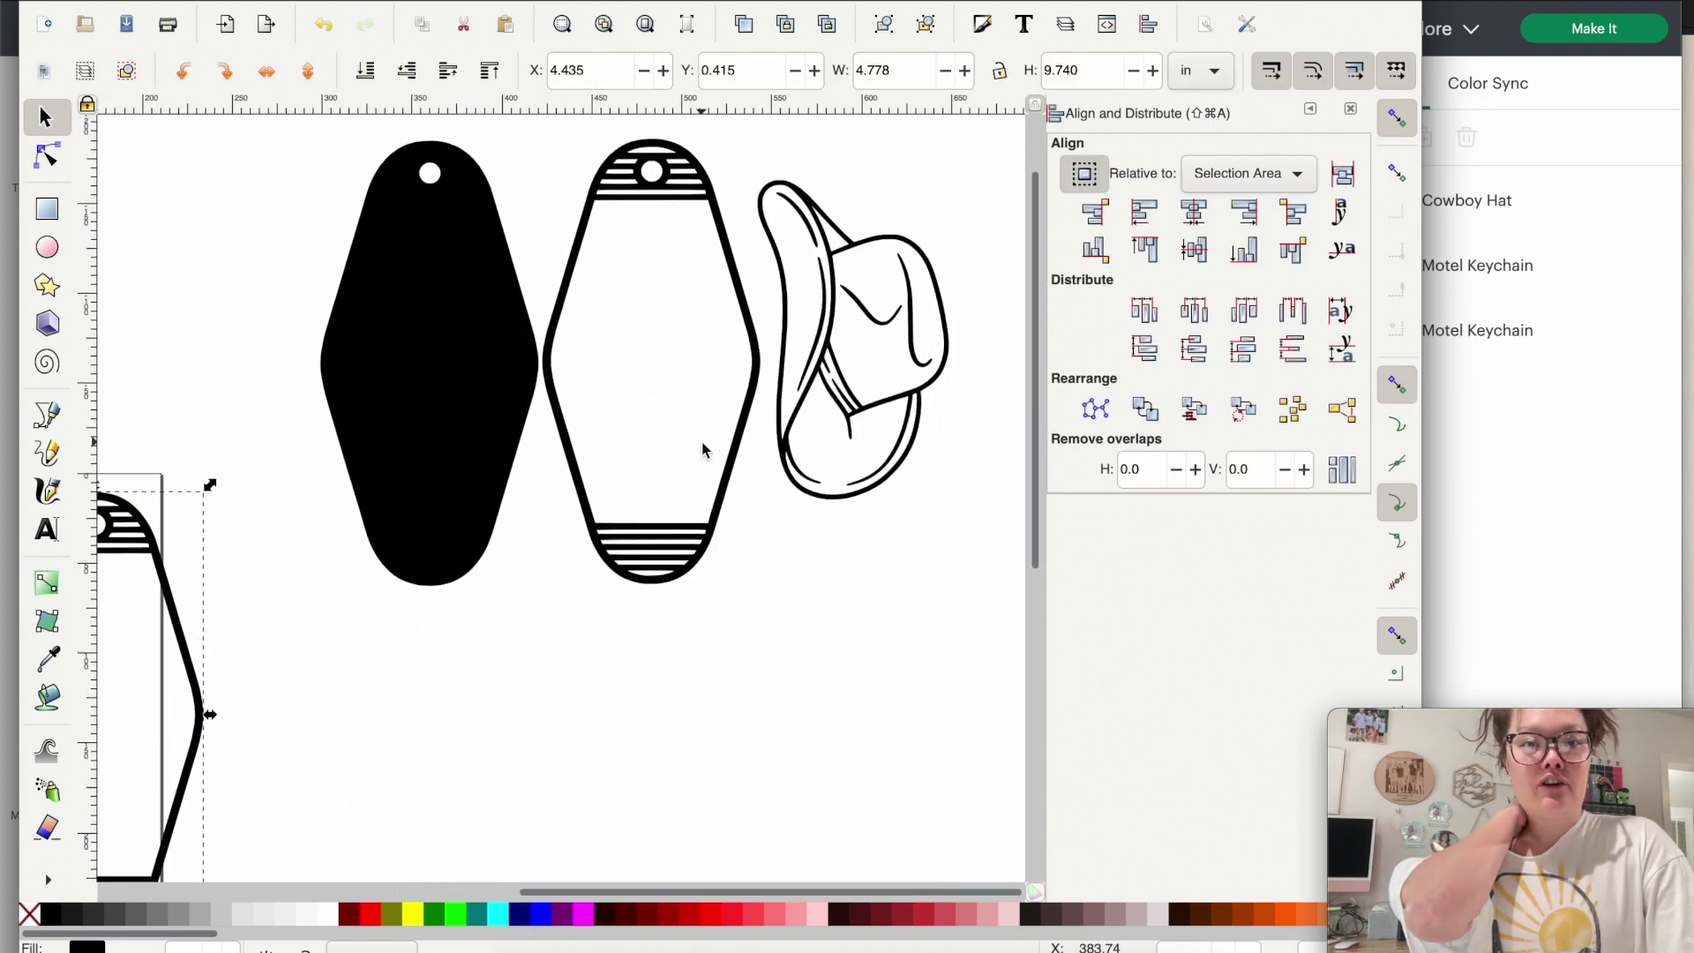
{"action": "left_click", "coordinate": [810, 408]}
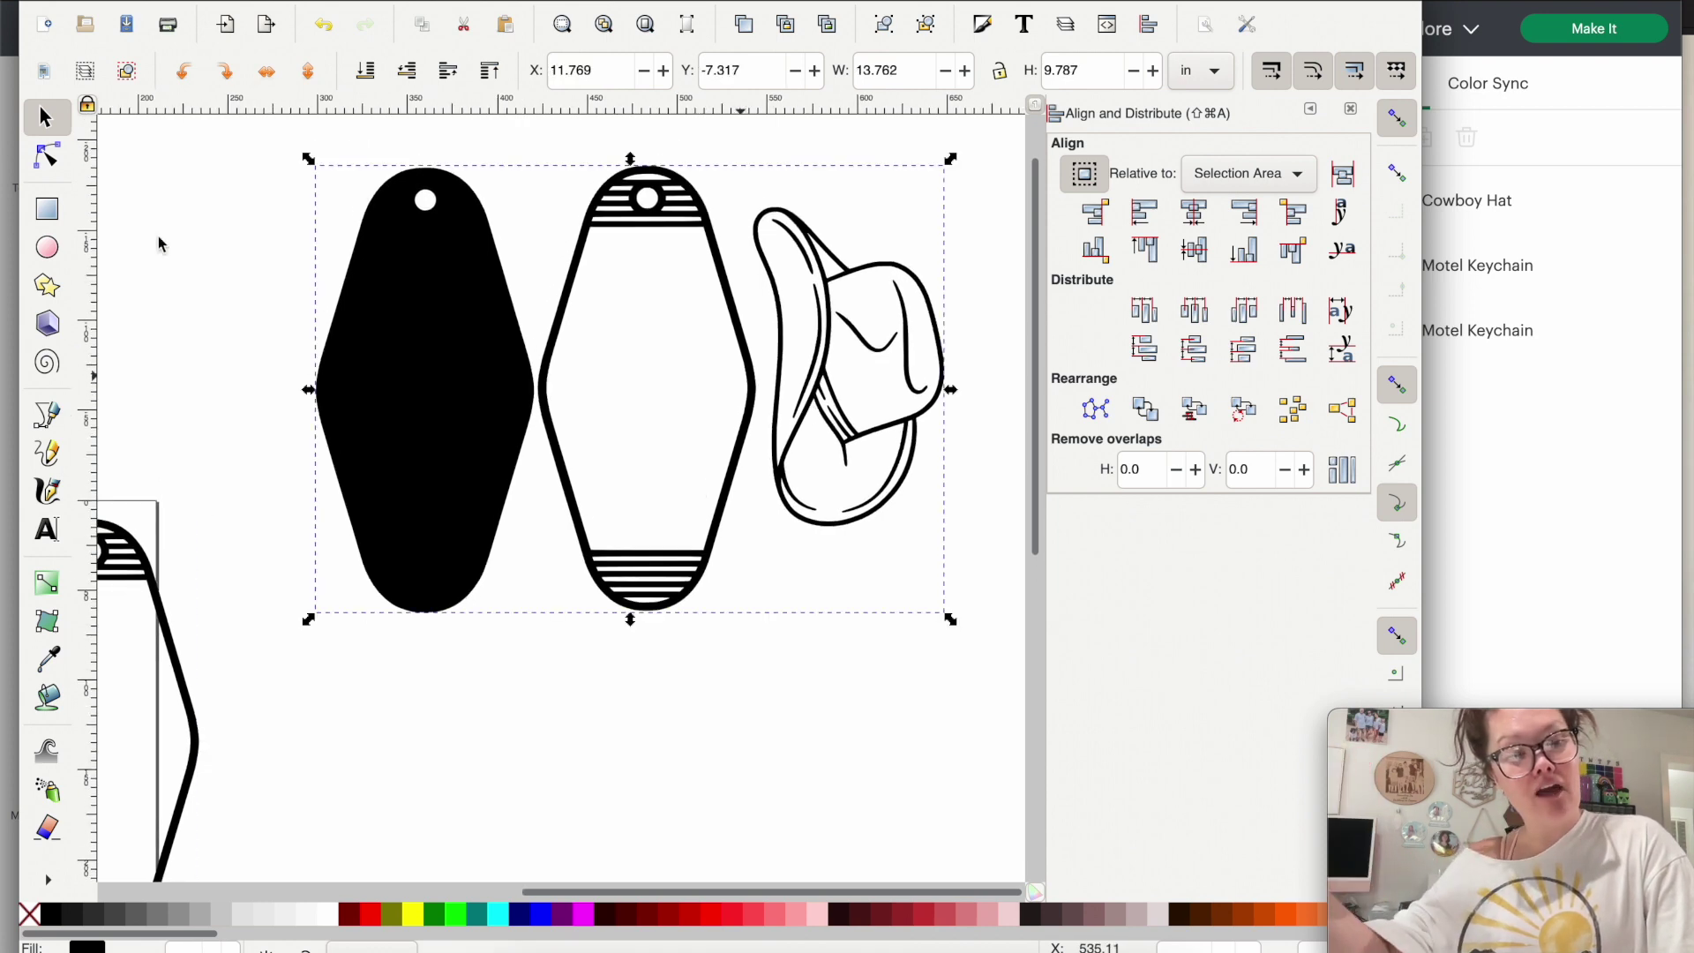
{"action": "left_click", "coordinate": [47, 159]}
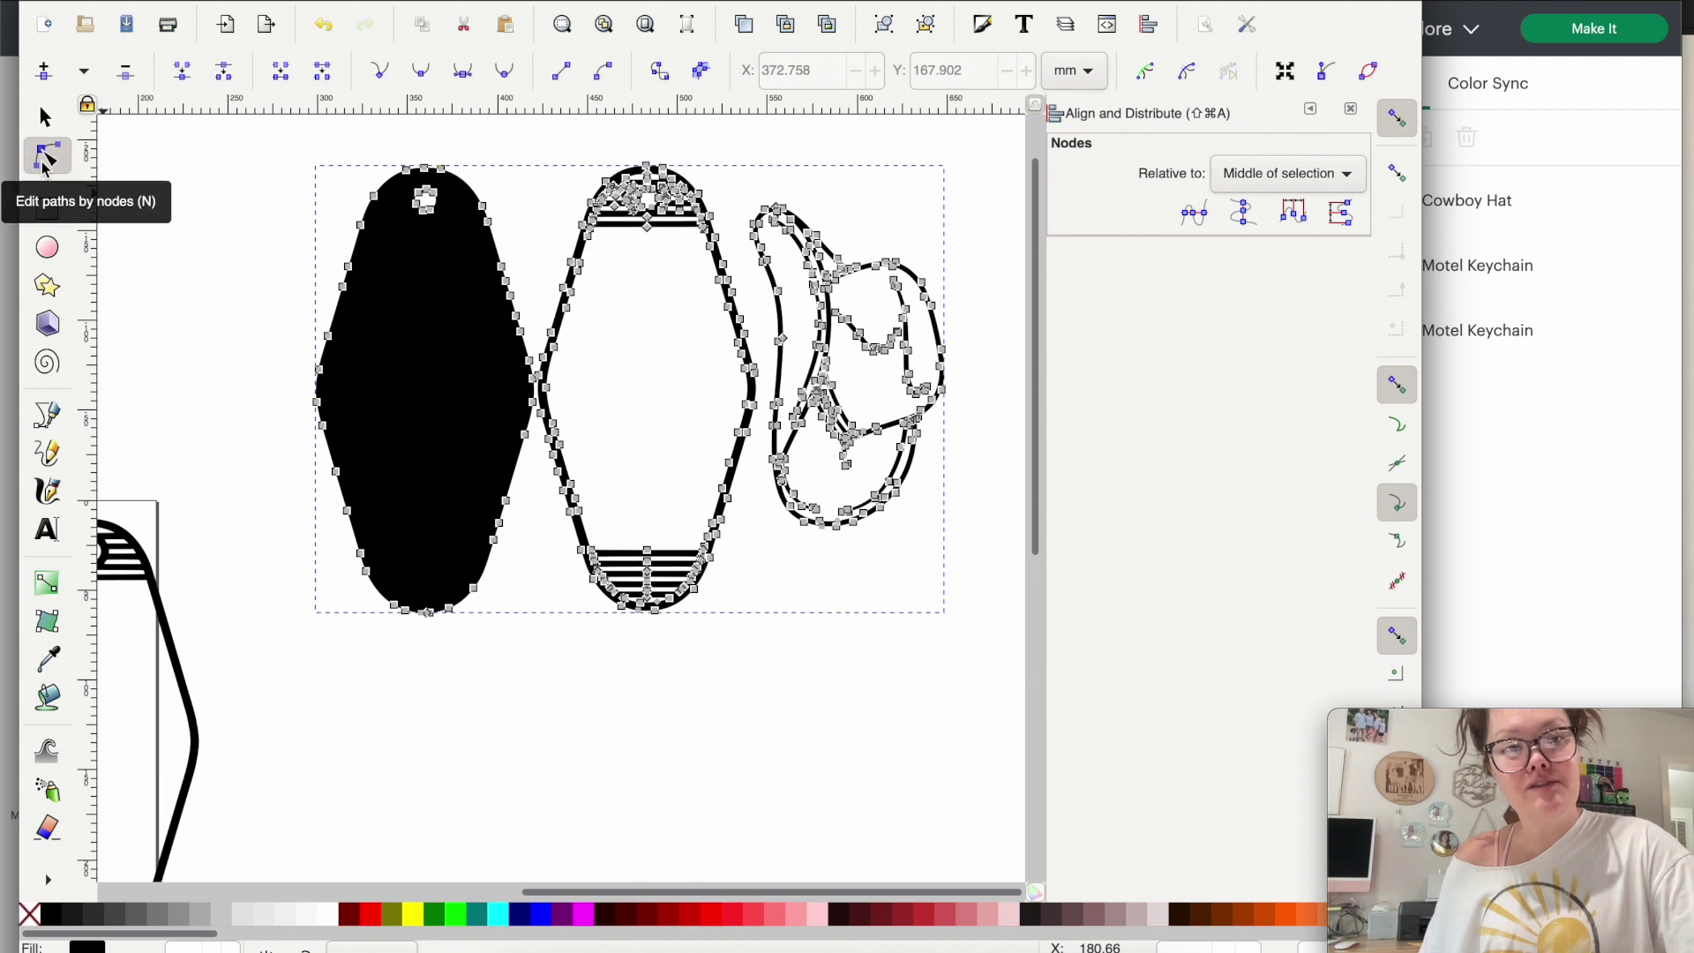
{"action": "left_click_drag", "start_coordinate": [243, 139], "coordinate": [741, 670]}
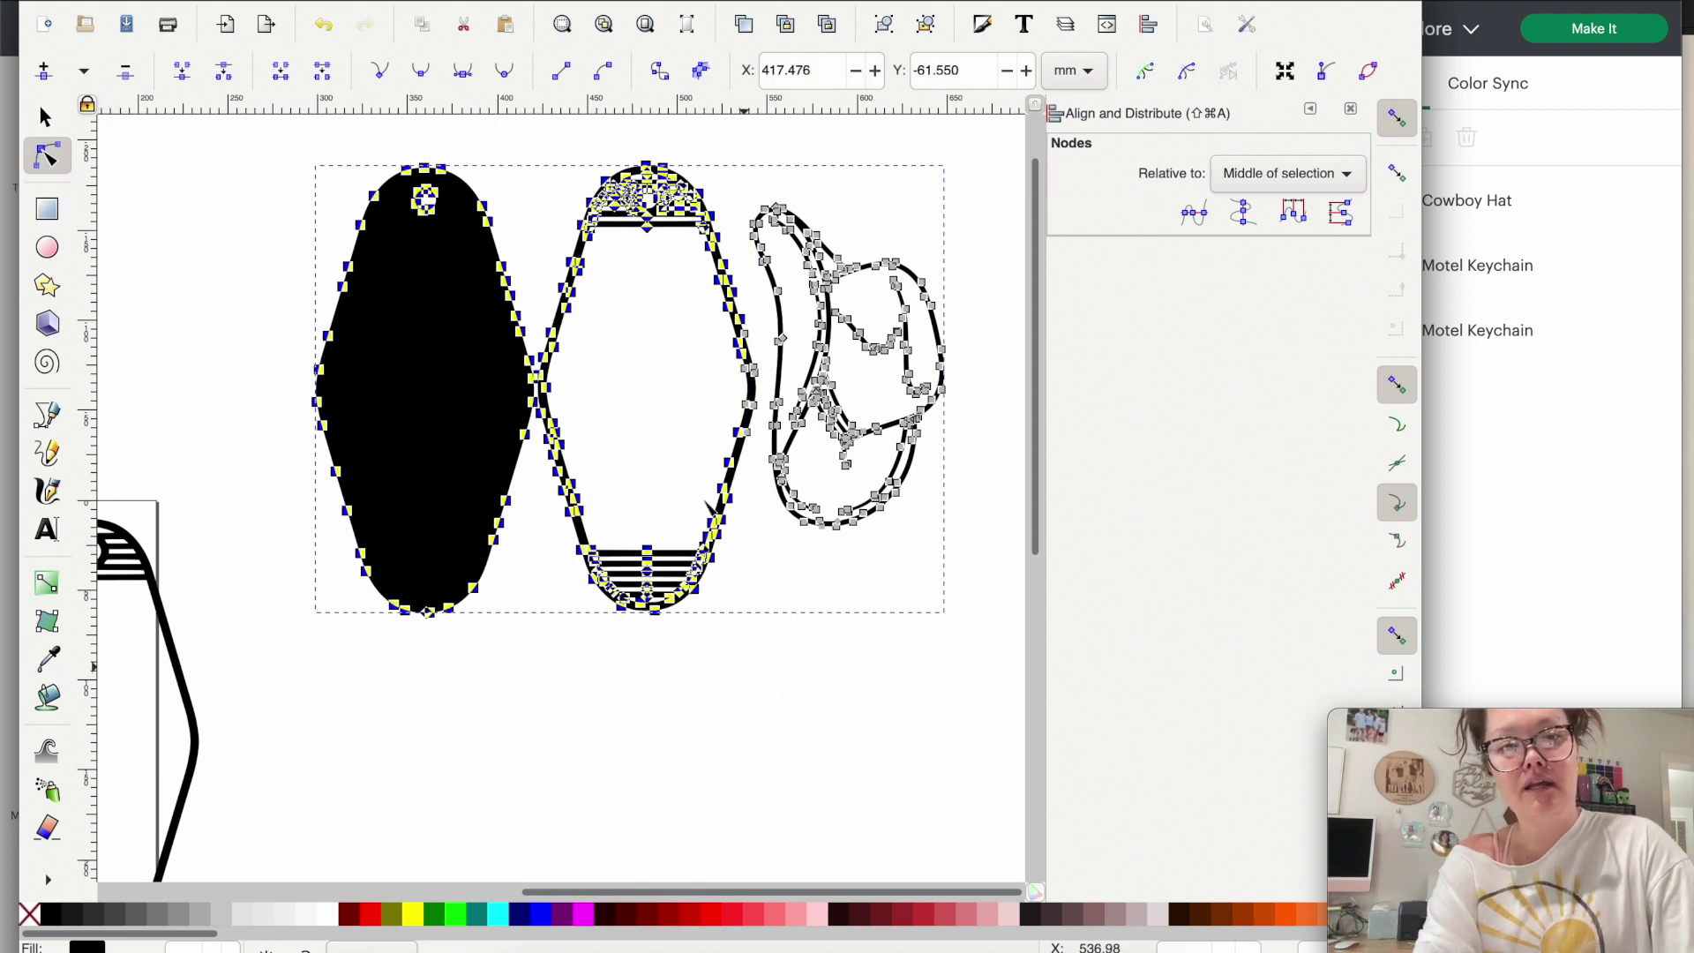
{"action": "key", "text": "Delete"}
{"action": "left_click_drag", "start_coordinate": [657, 296], "coordinate": [759, 464]}
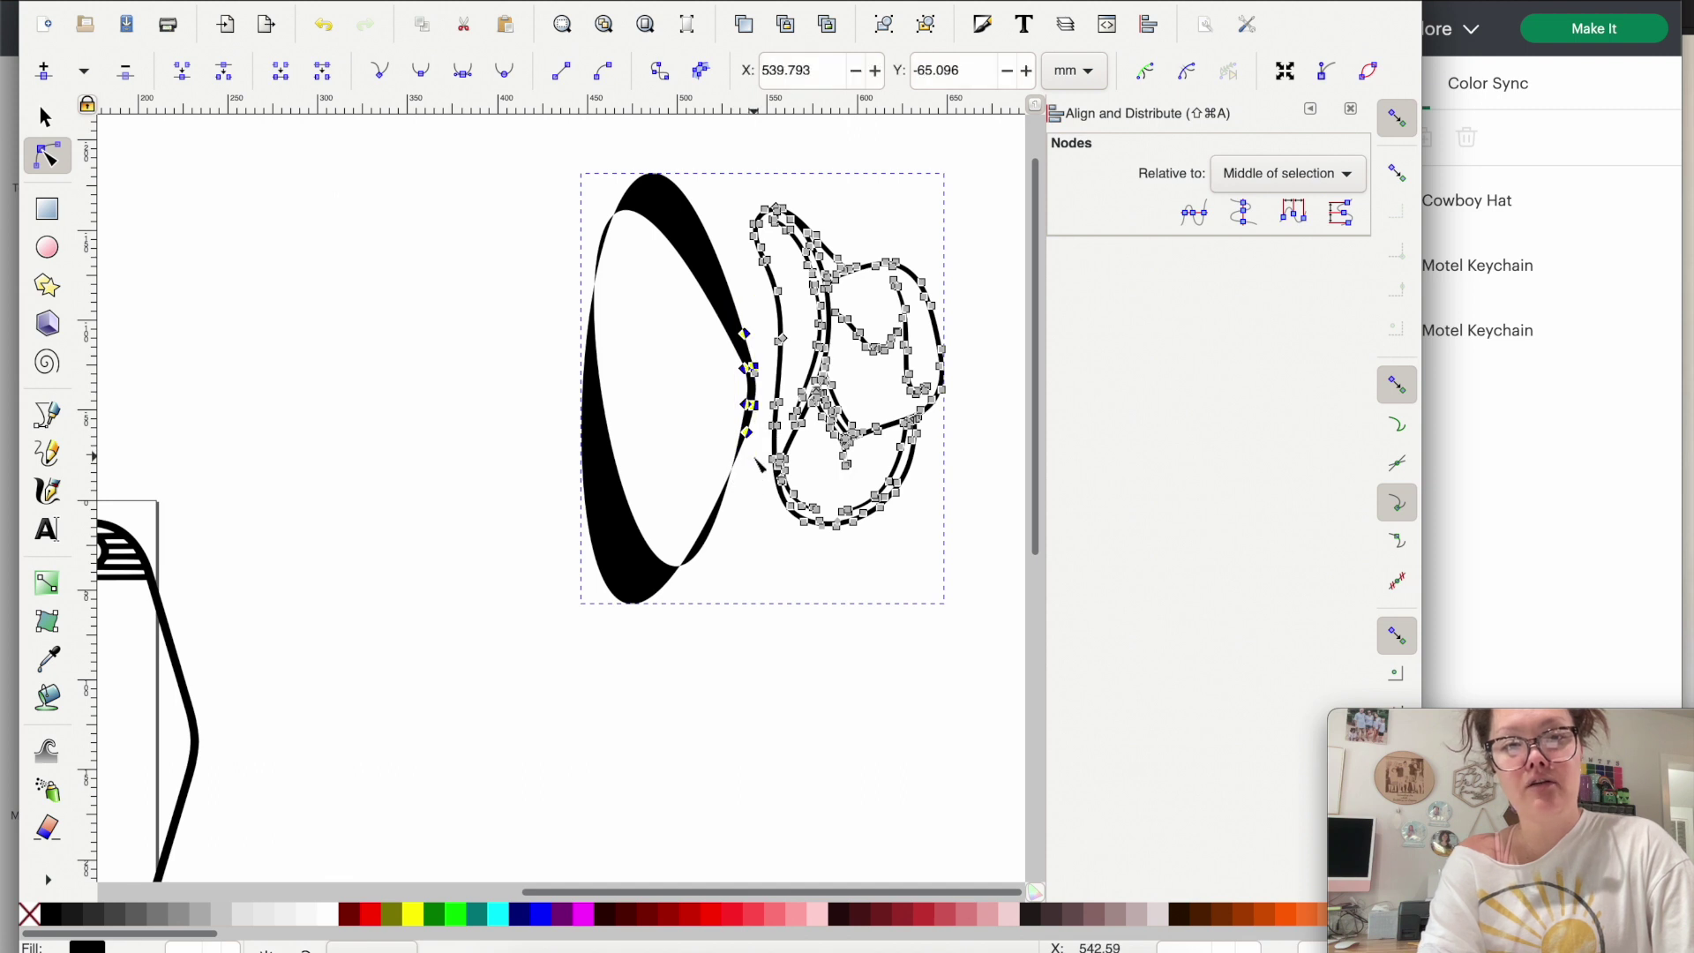
{"action": "key", "text": "Delete"}
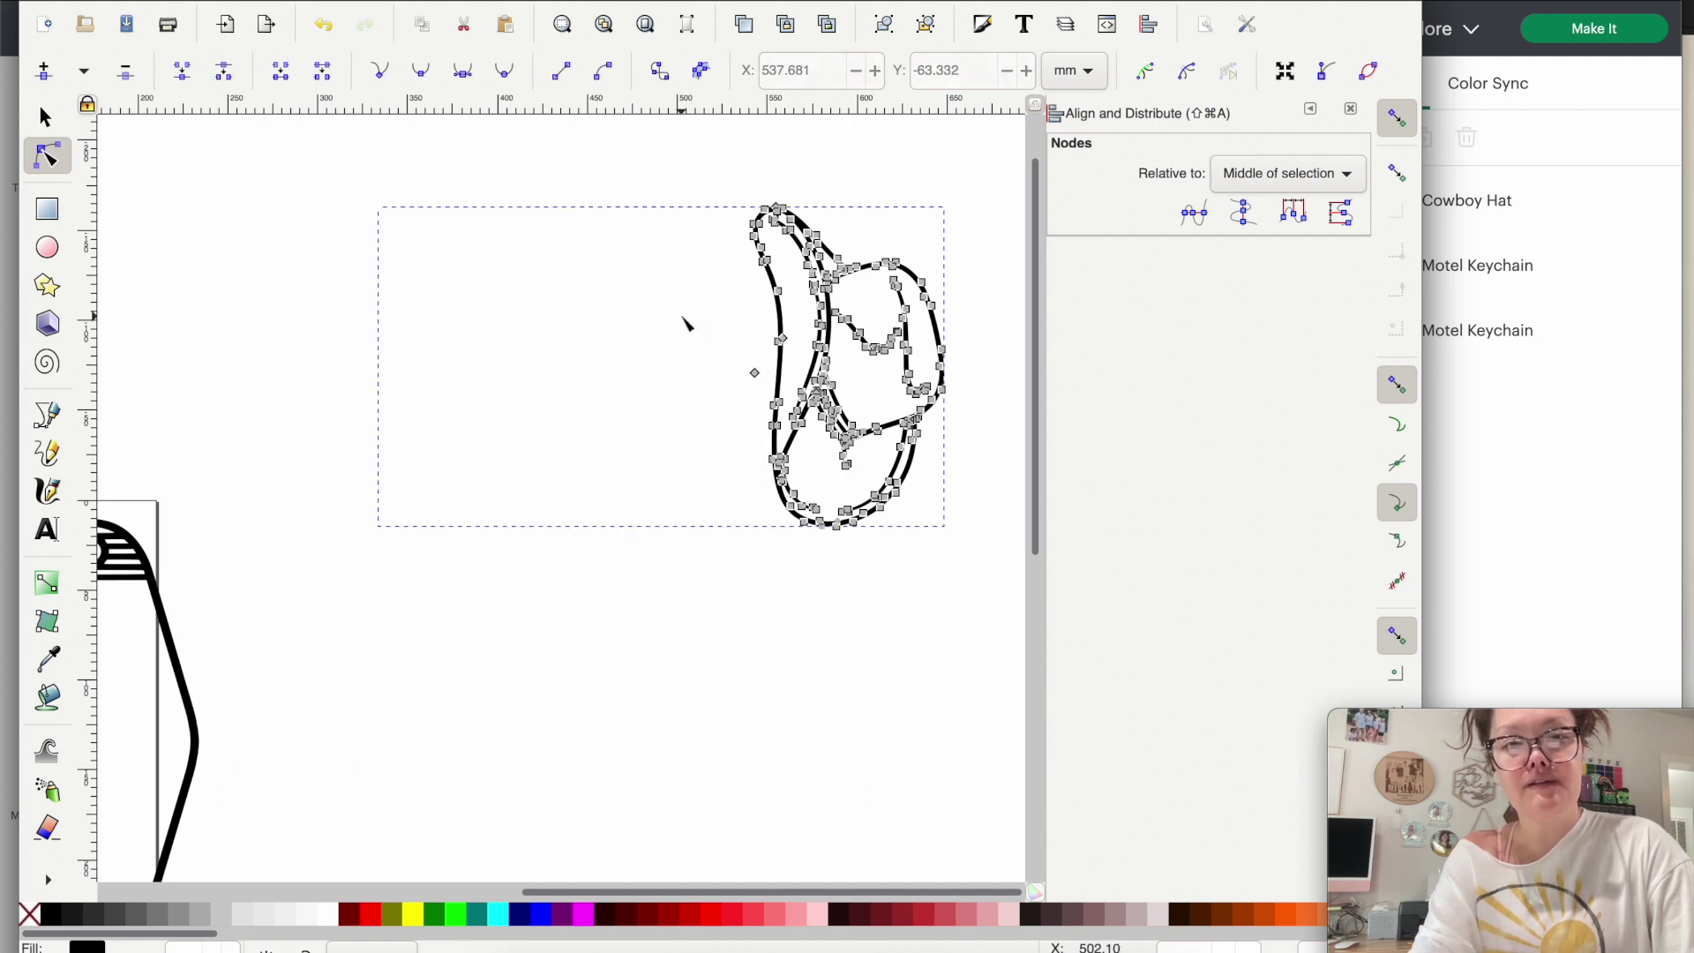
{"action": "left_click", "coordinate": [750, 371]}
{"action": "key", "text": "Delete"}
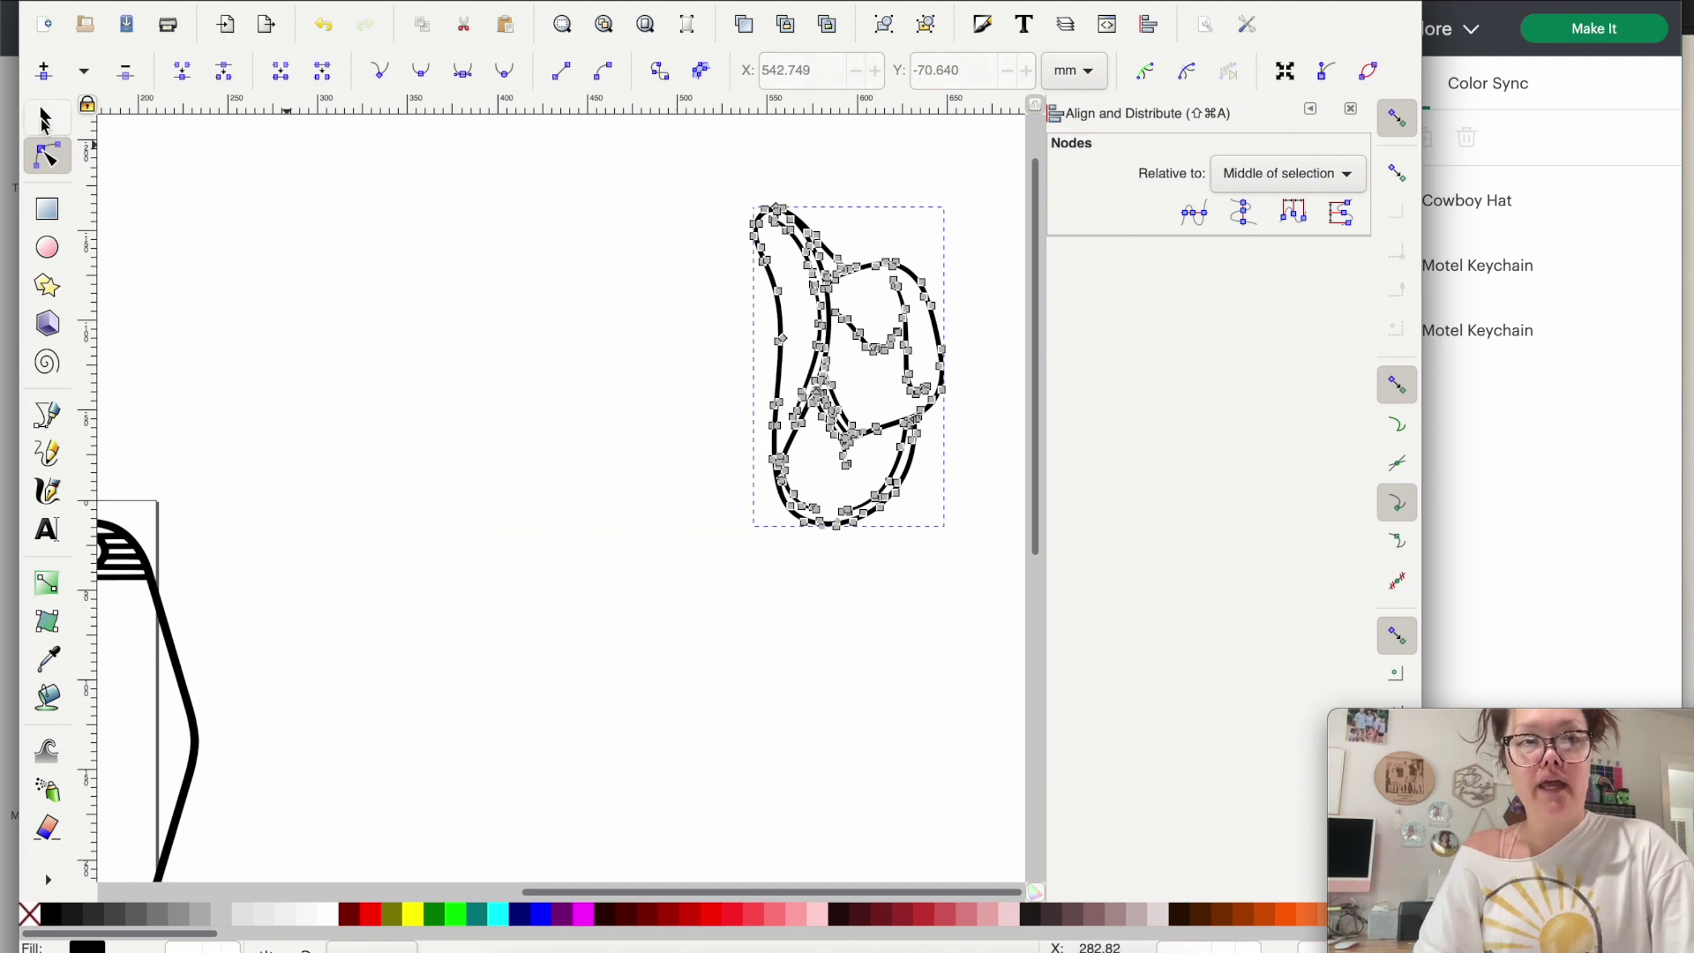
Move the separated hat close to the page and place the solid keychain beside the striped keychain
{"action": "left_click", "coordinate": [44, 117]}
{"action": "left_click_drag", "start_coordinate": [830, 370], "coordinate": [28, 283]}
{"action": "scroll", "coordinate": [541, 530], "scroll_direction": "left", "scroll_amount": 10}
{"action": "left_click", "coordinate": [541, 529]}
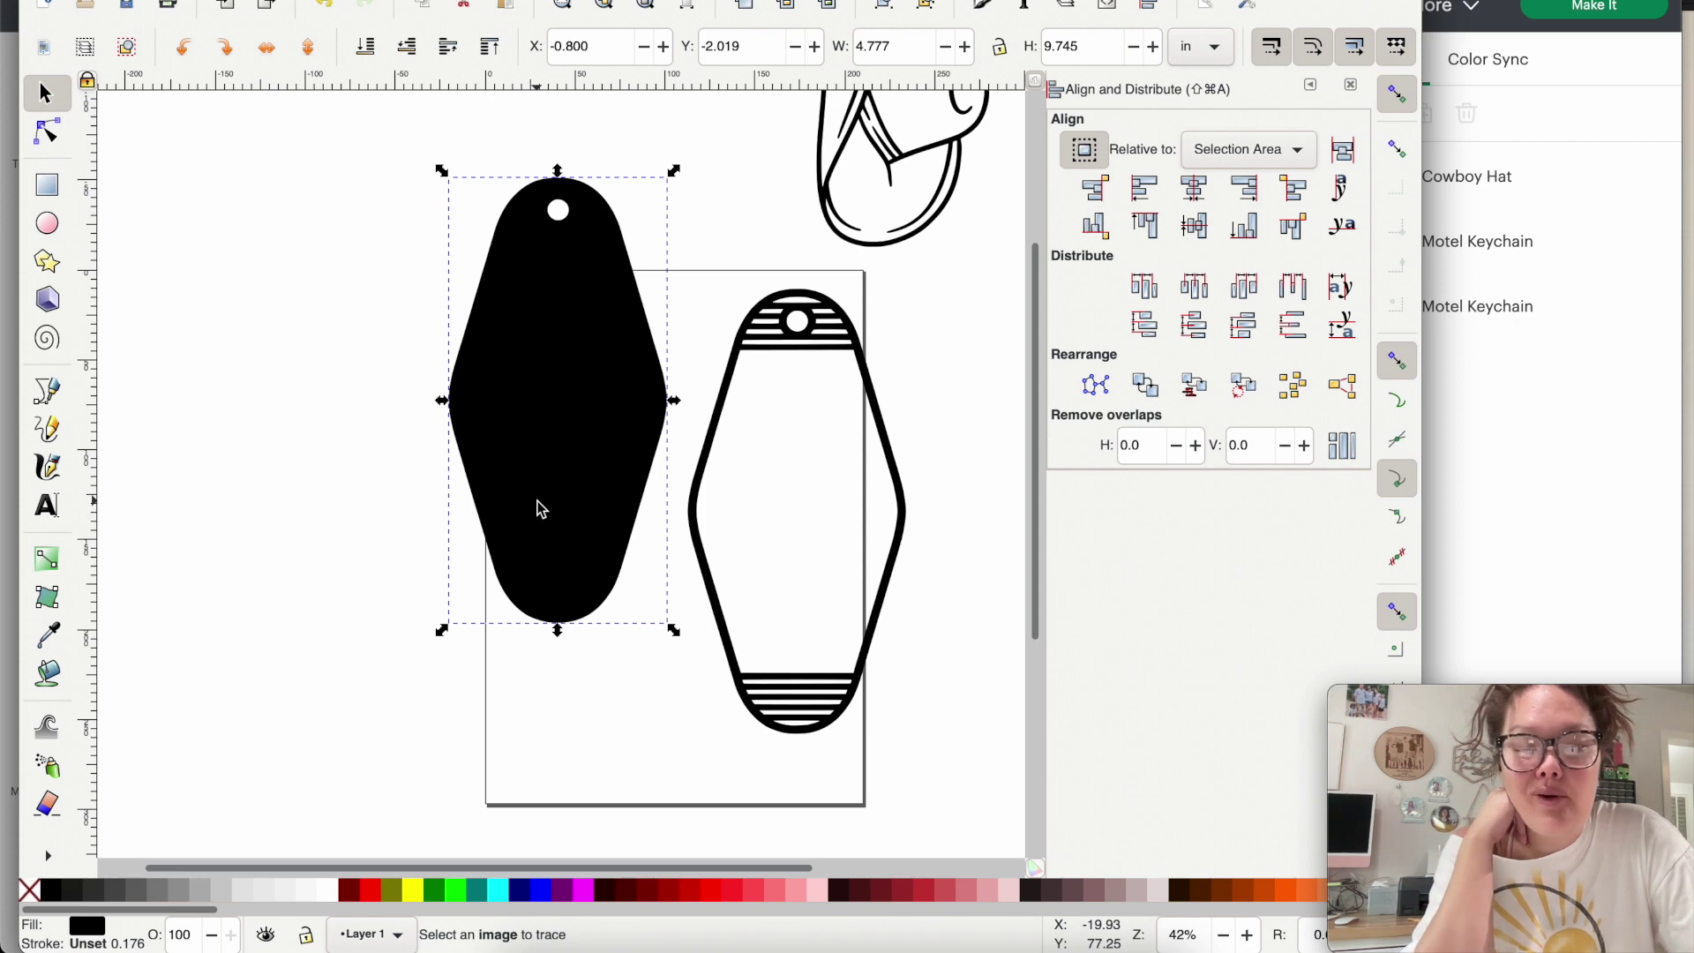
{"action": "left_click_drag", "start_coordinate": [495, 435], "coordinate": [529, 472]}
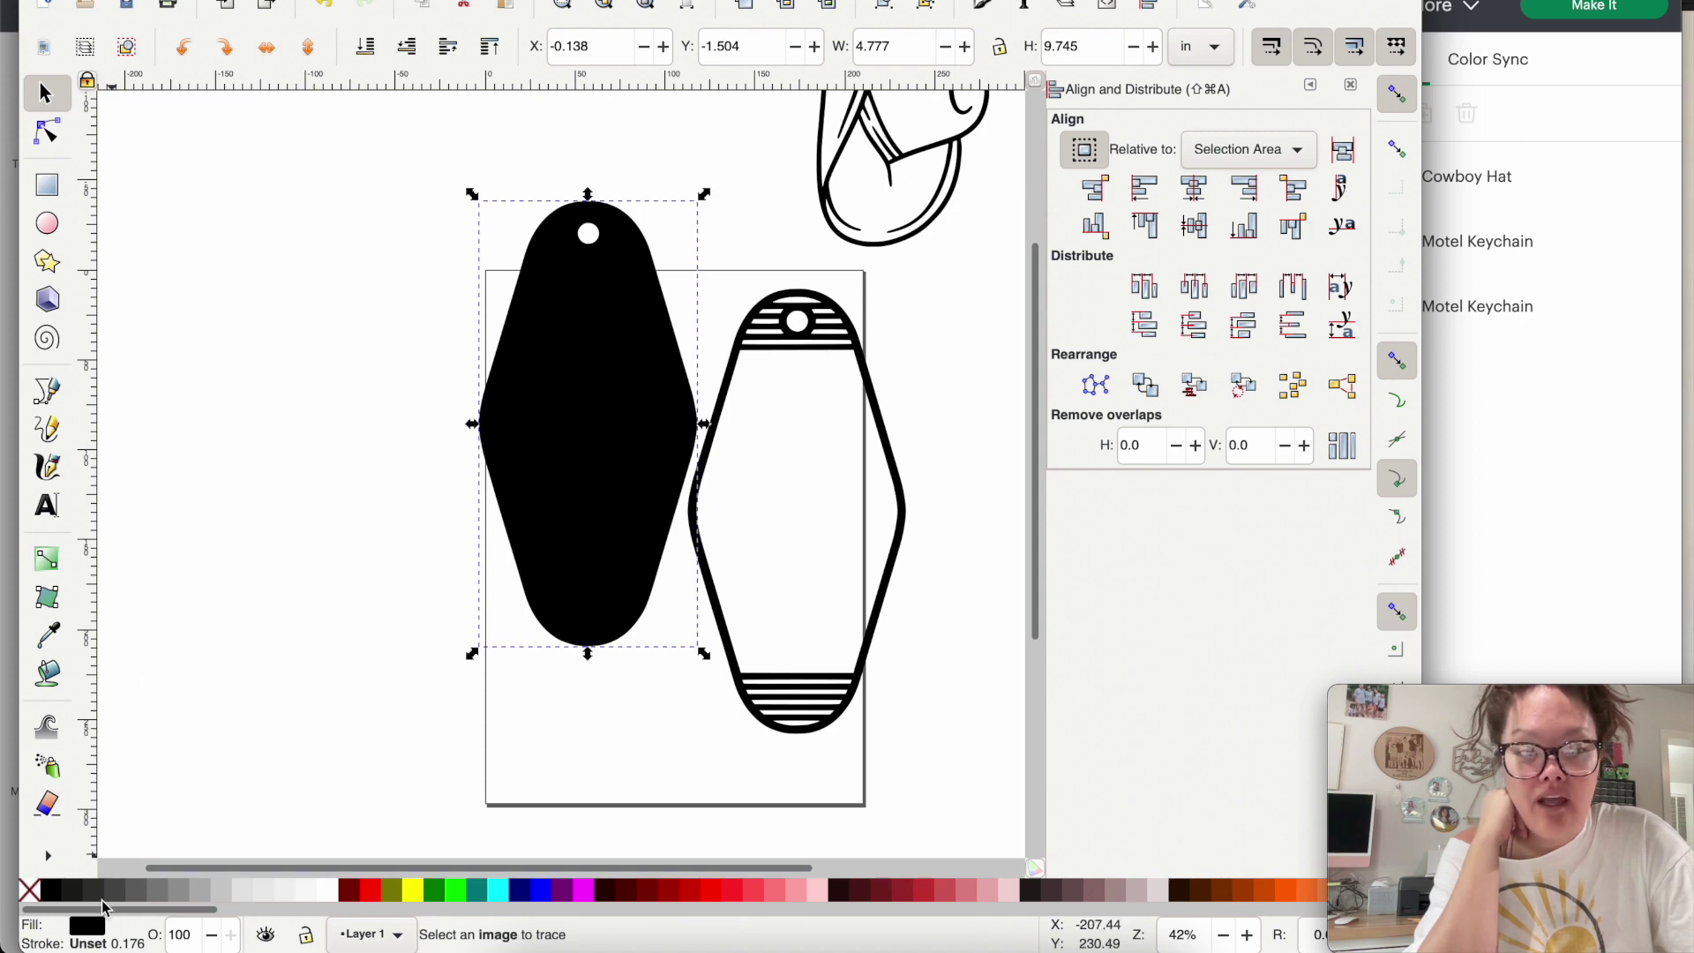
Remove the solid keychain's fill and give it a black stroke 0.1 mm wide
{"action": "right_click", "coordinate": [88, 933]}
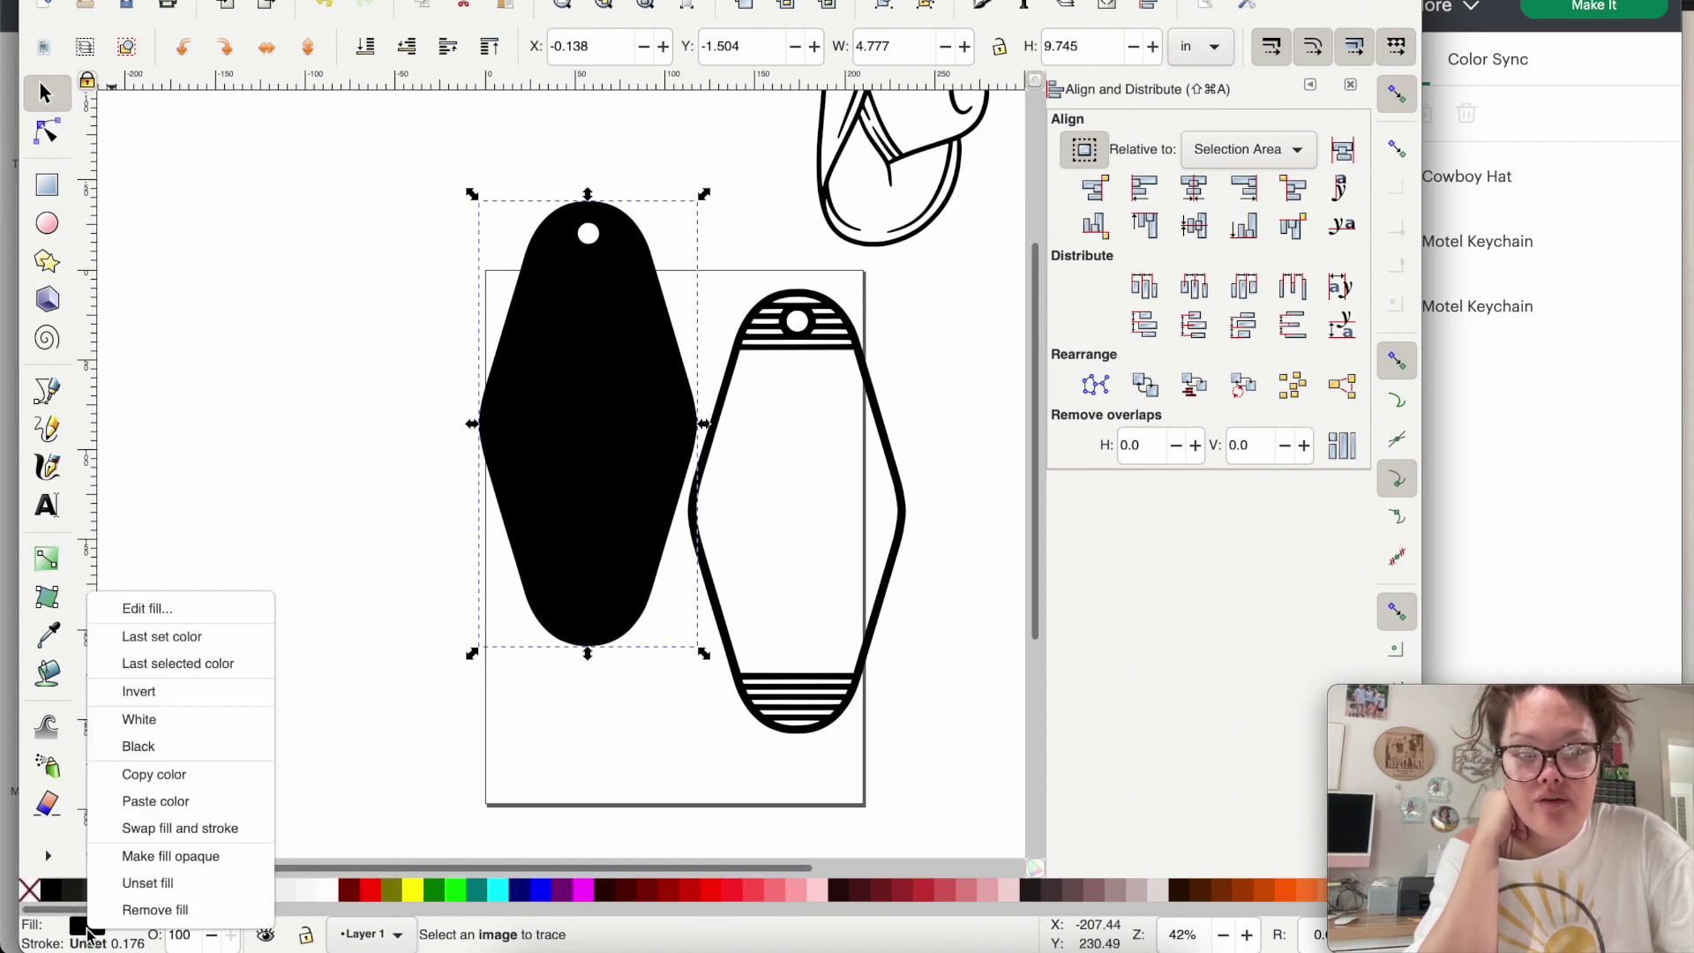
{"action": "left_click", "coordinate": [143, 909]}
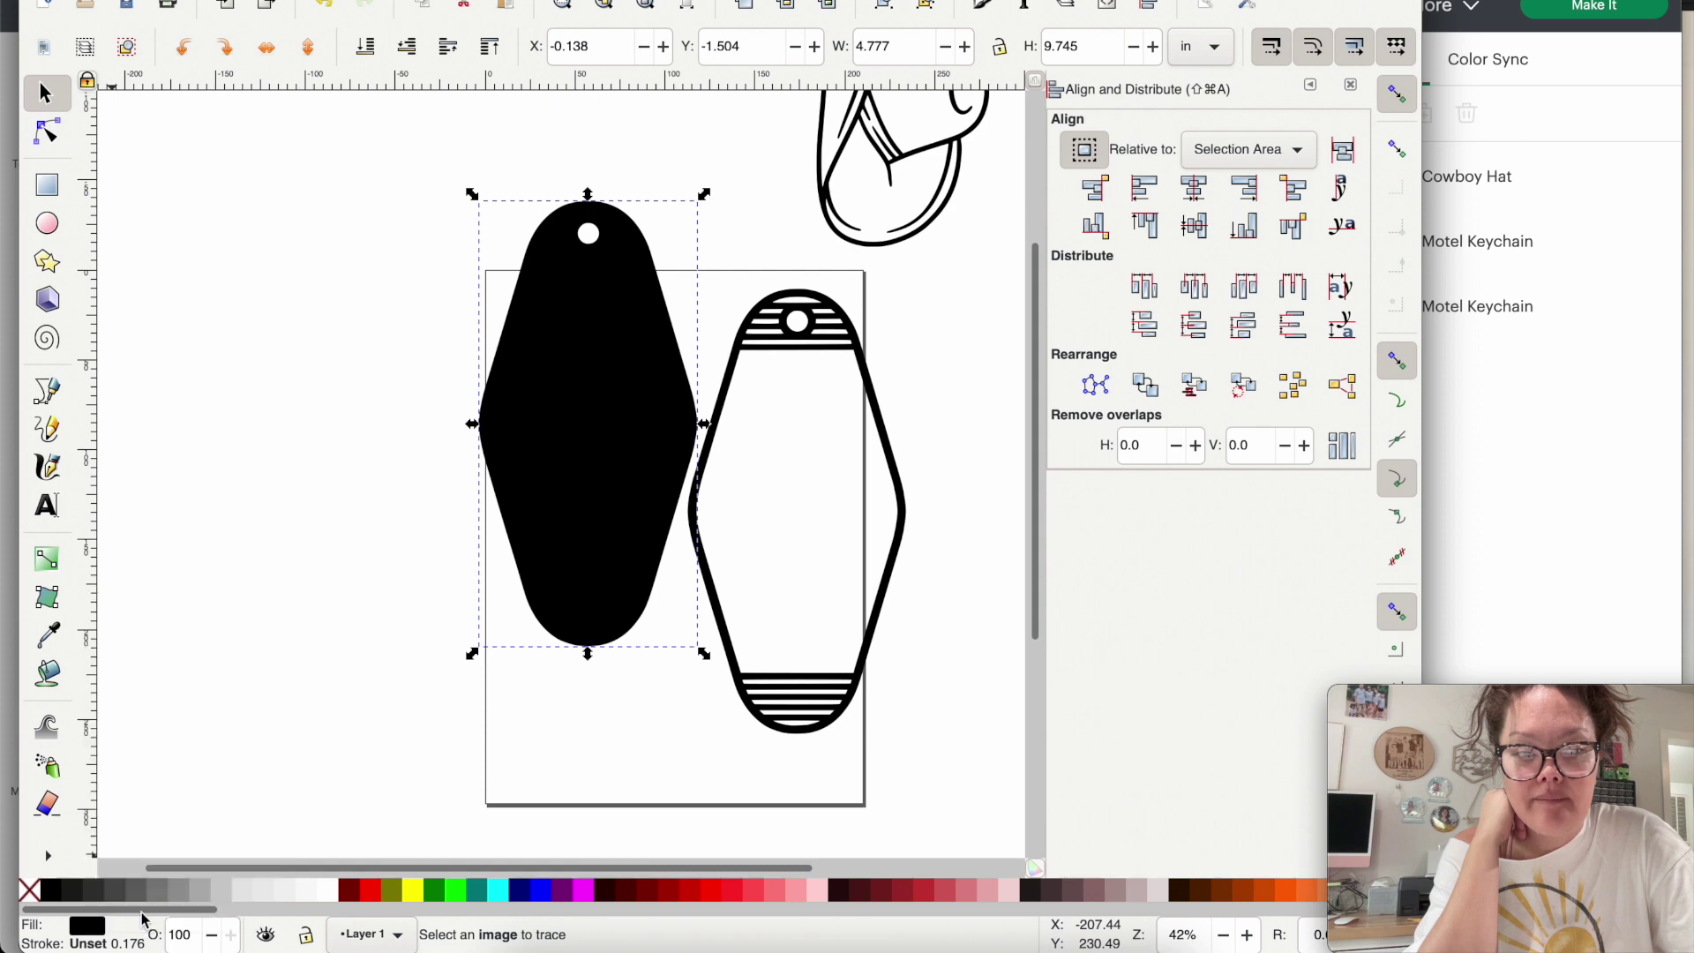
{"action": "right_click", "coordinate": [94, 946]}
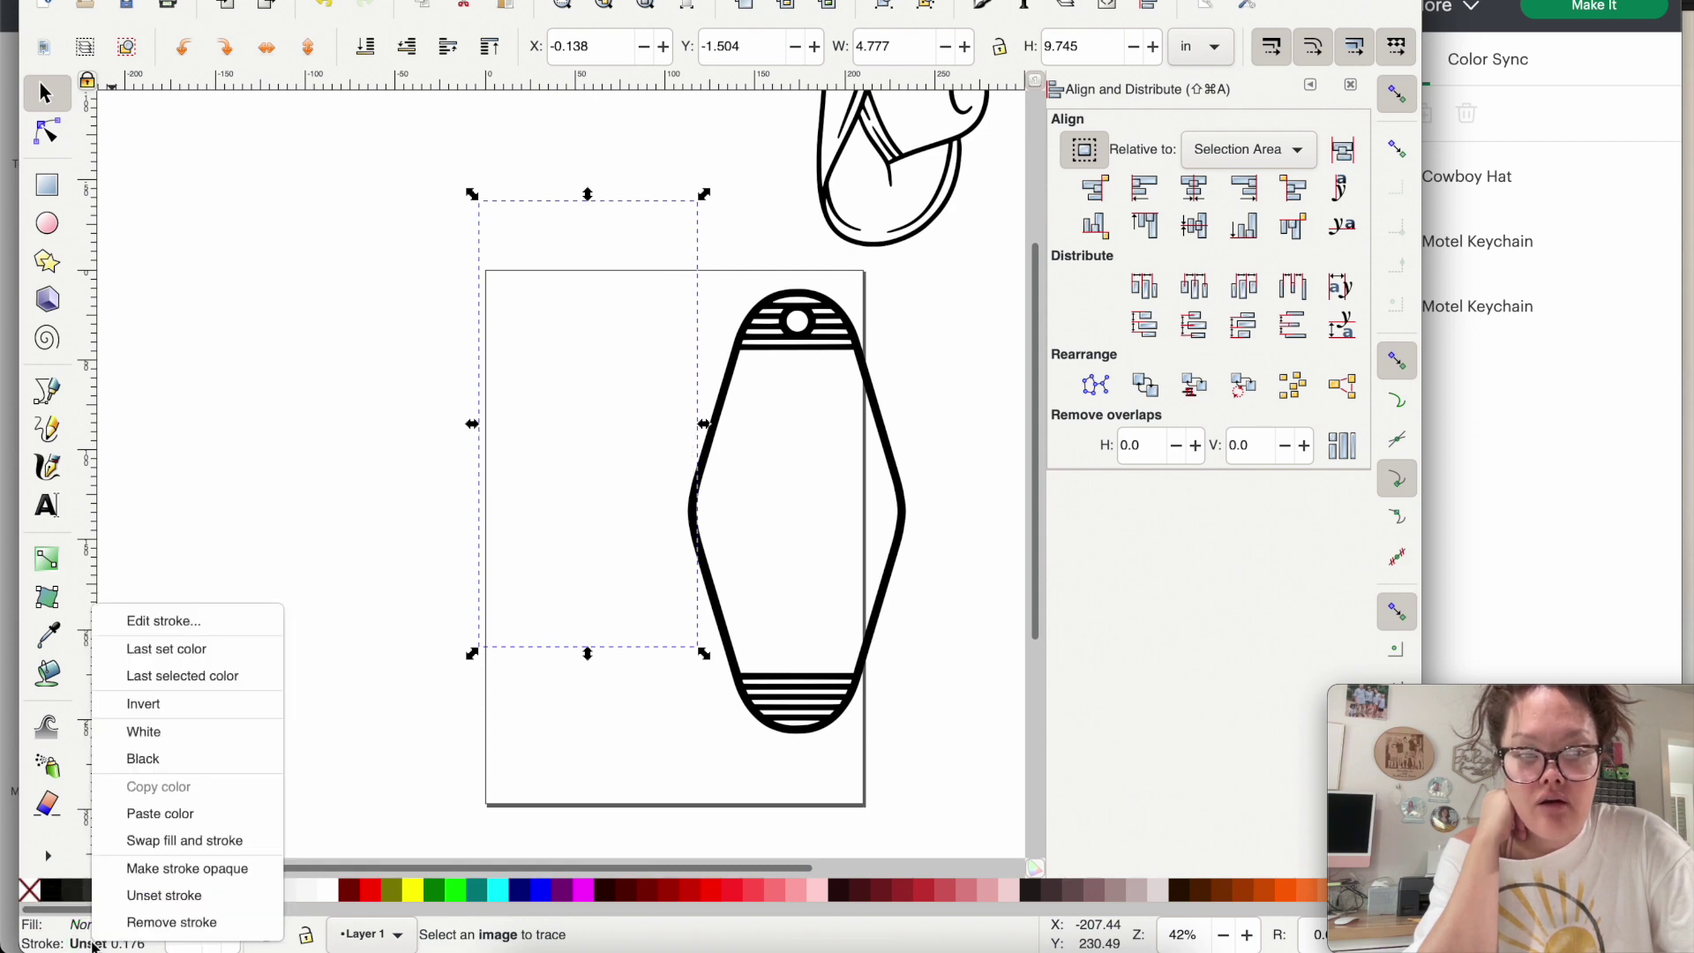
{"action": "left_click", "coordinate": [138, 770]}
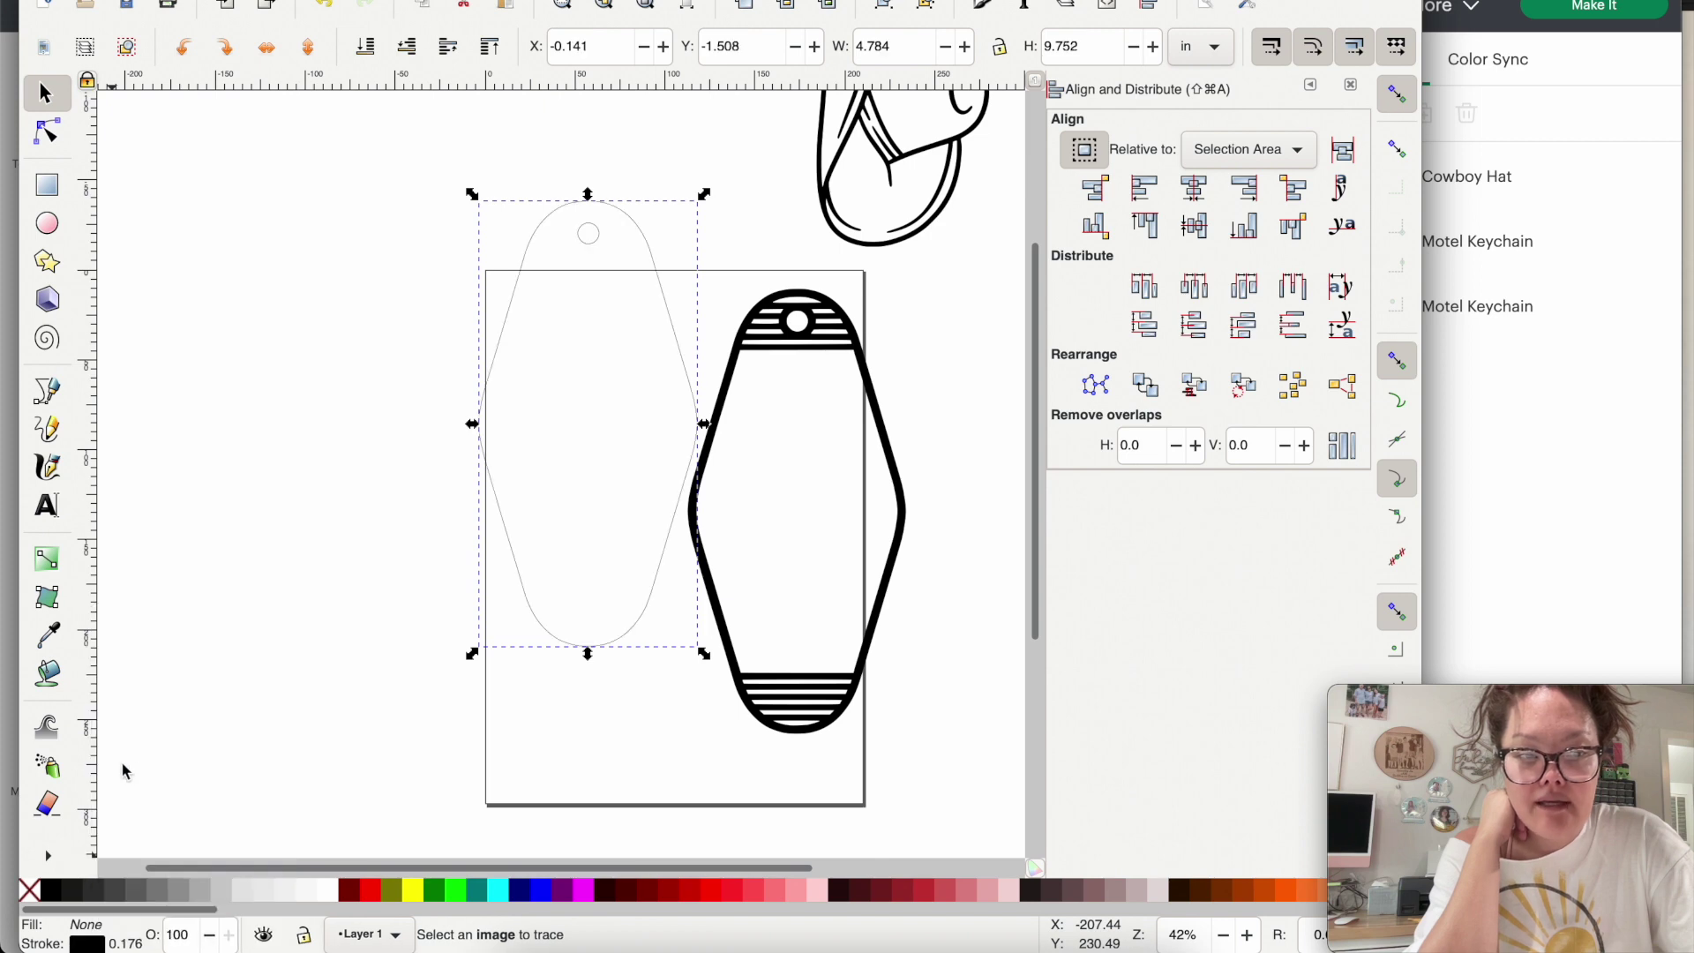
{"action": "right_click", "coordinate": [128, 946]}
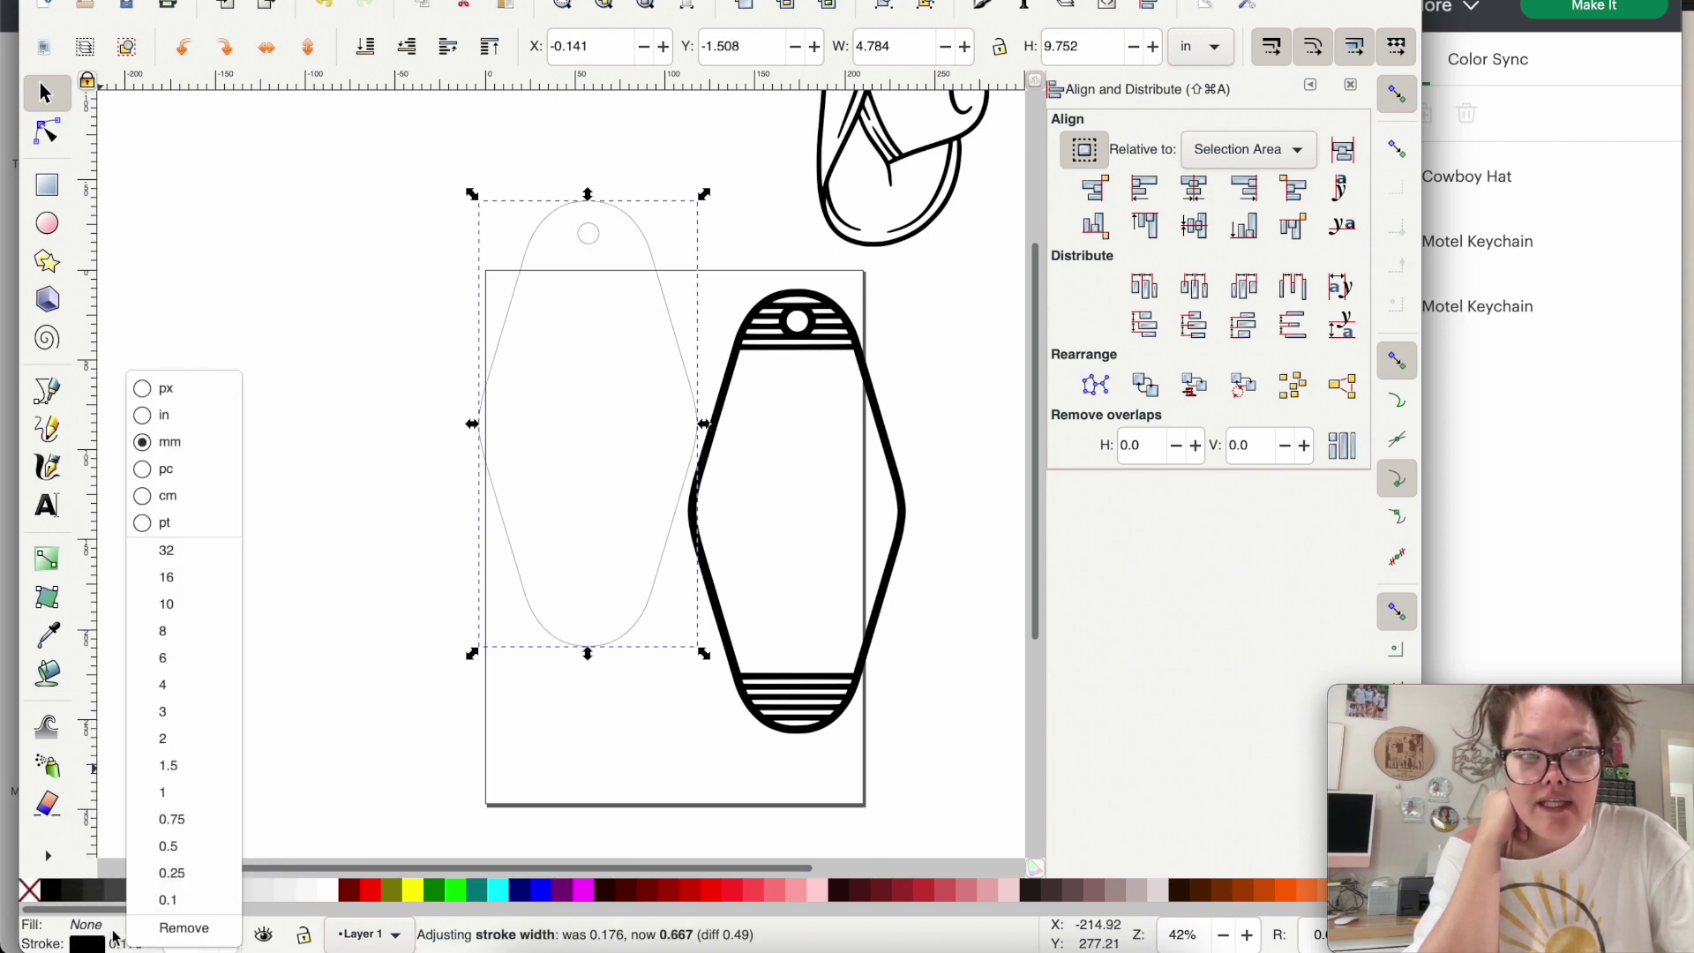
{"action": "left_click", "coordinate": [146, 899]}
Fill the striped keychain with blue and remove its stroke
{"action": "left_click", "coordinate": [404, 469]}
{"action": "left_click", "coordinate": [789, 713]}
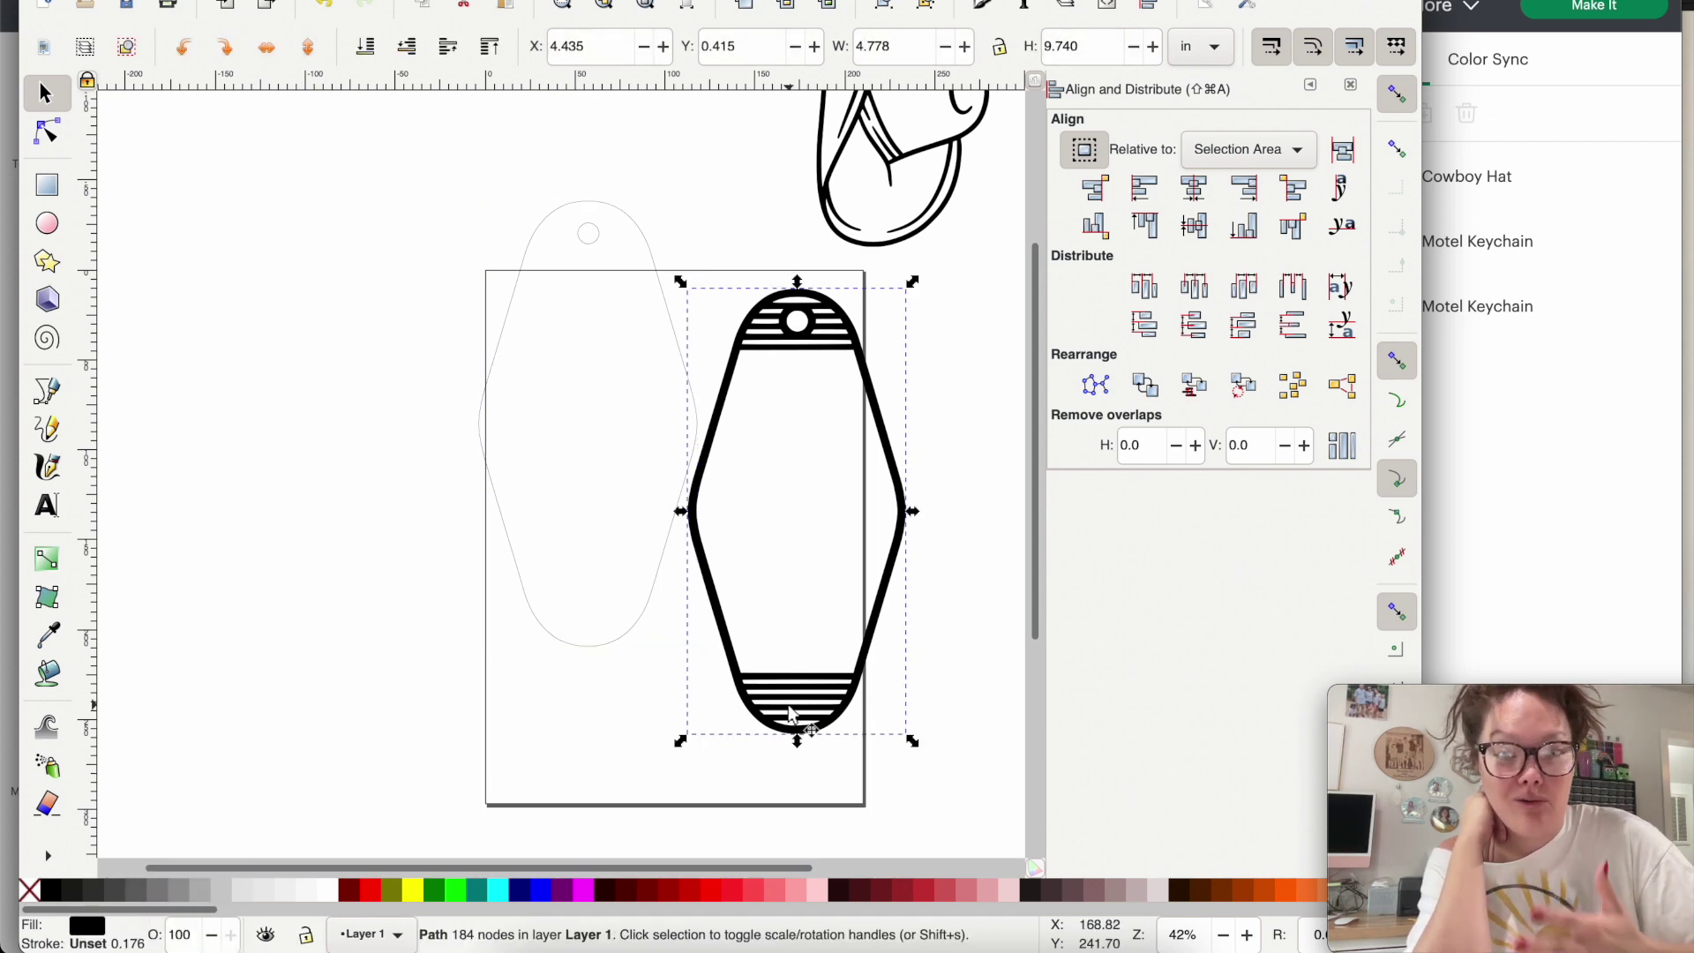
{"action": "left_click", "coordinate": [540, 889]}
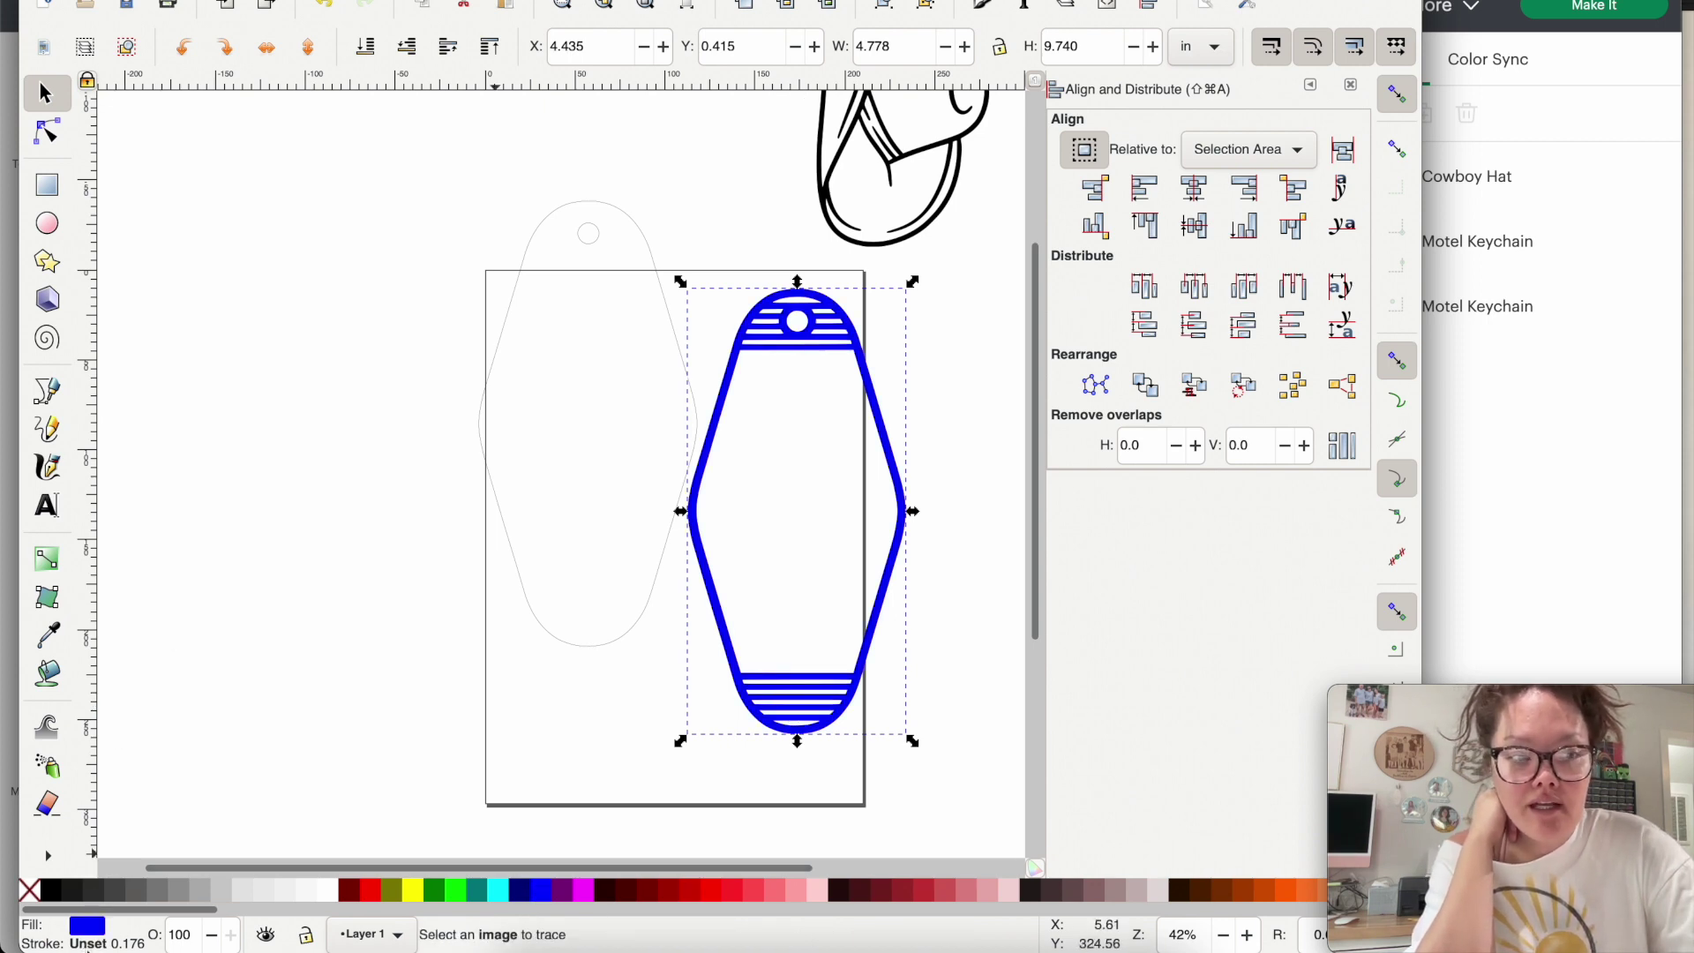
{"action": "right_click", "coordinate": [94, 944]}
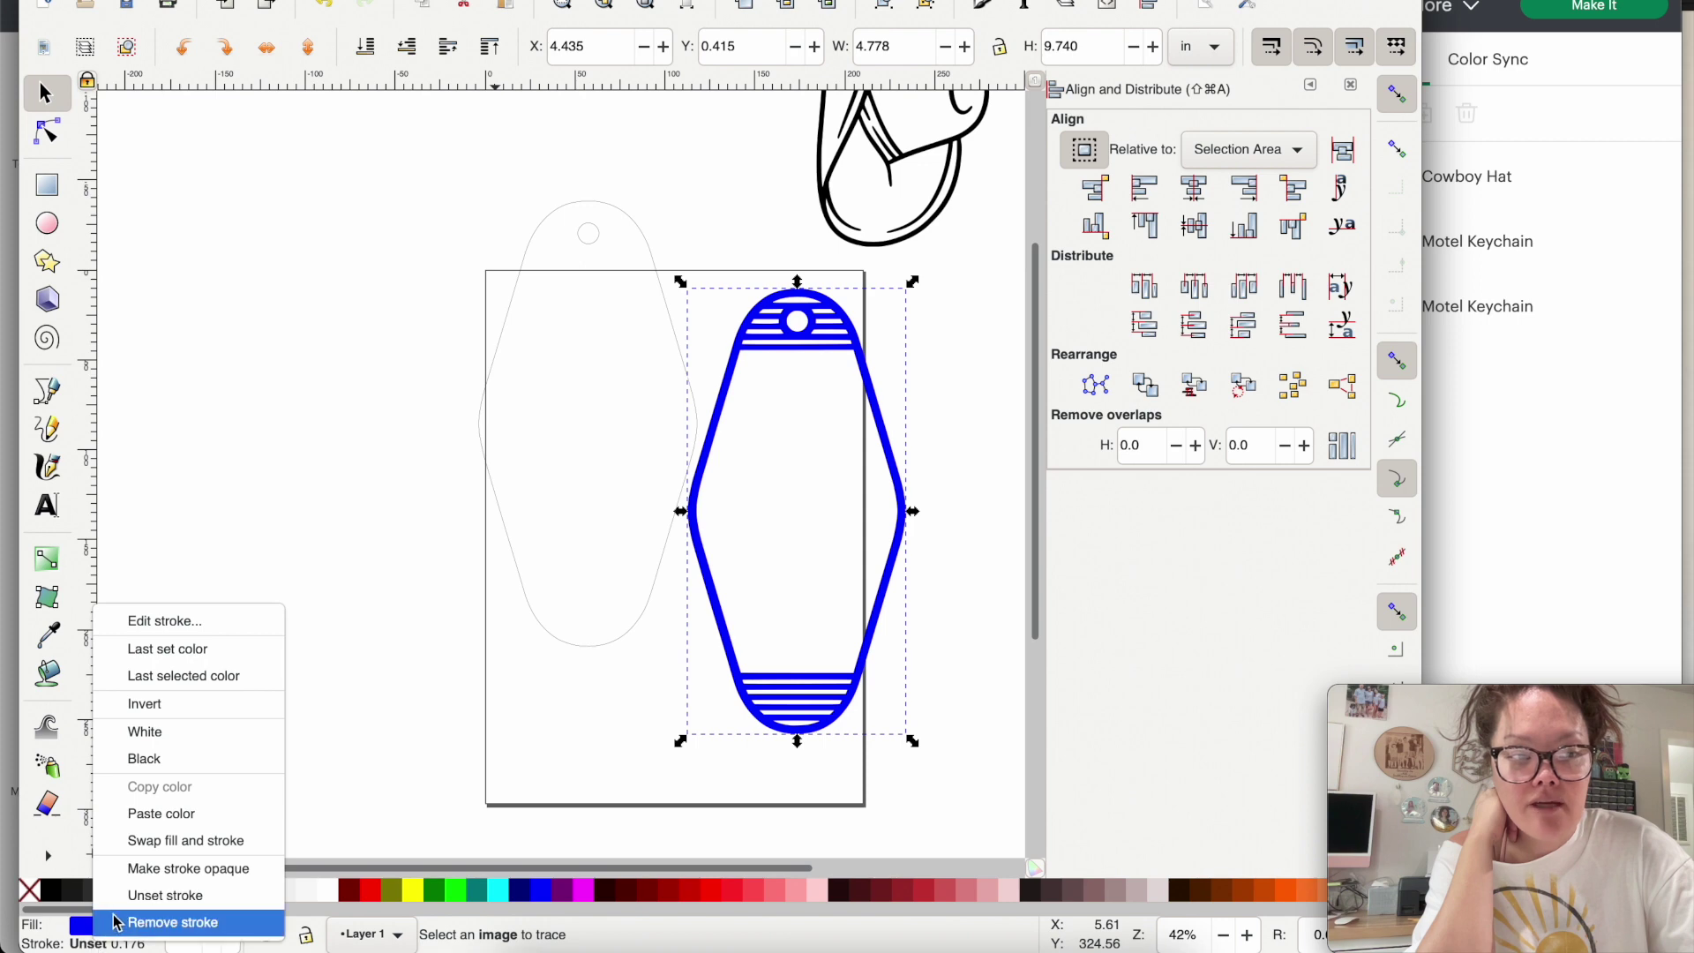
{"action": "left_click", "coordinate": [115, 922]}
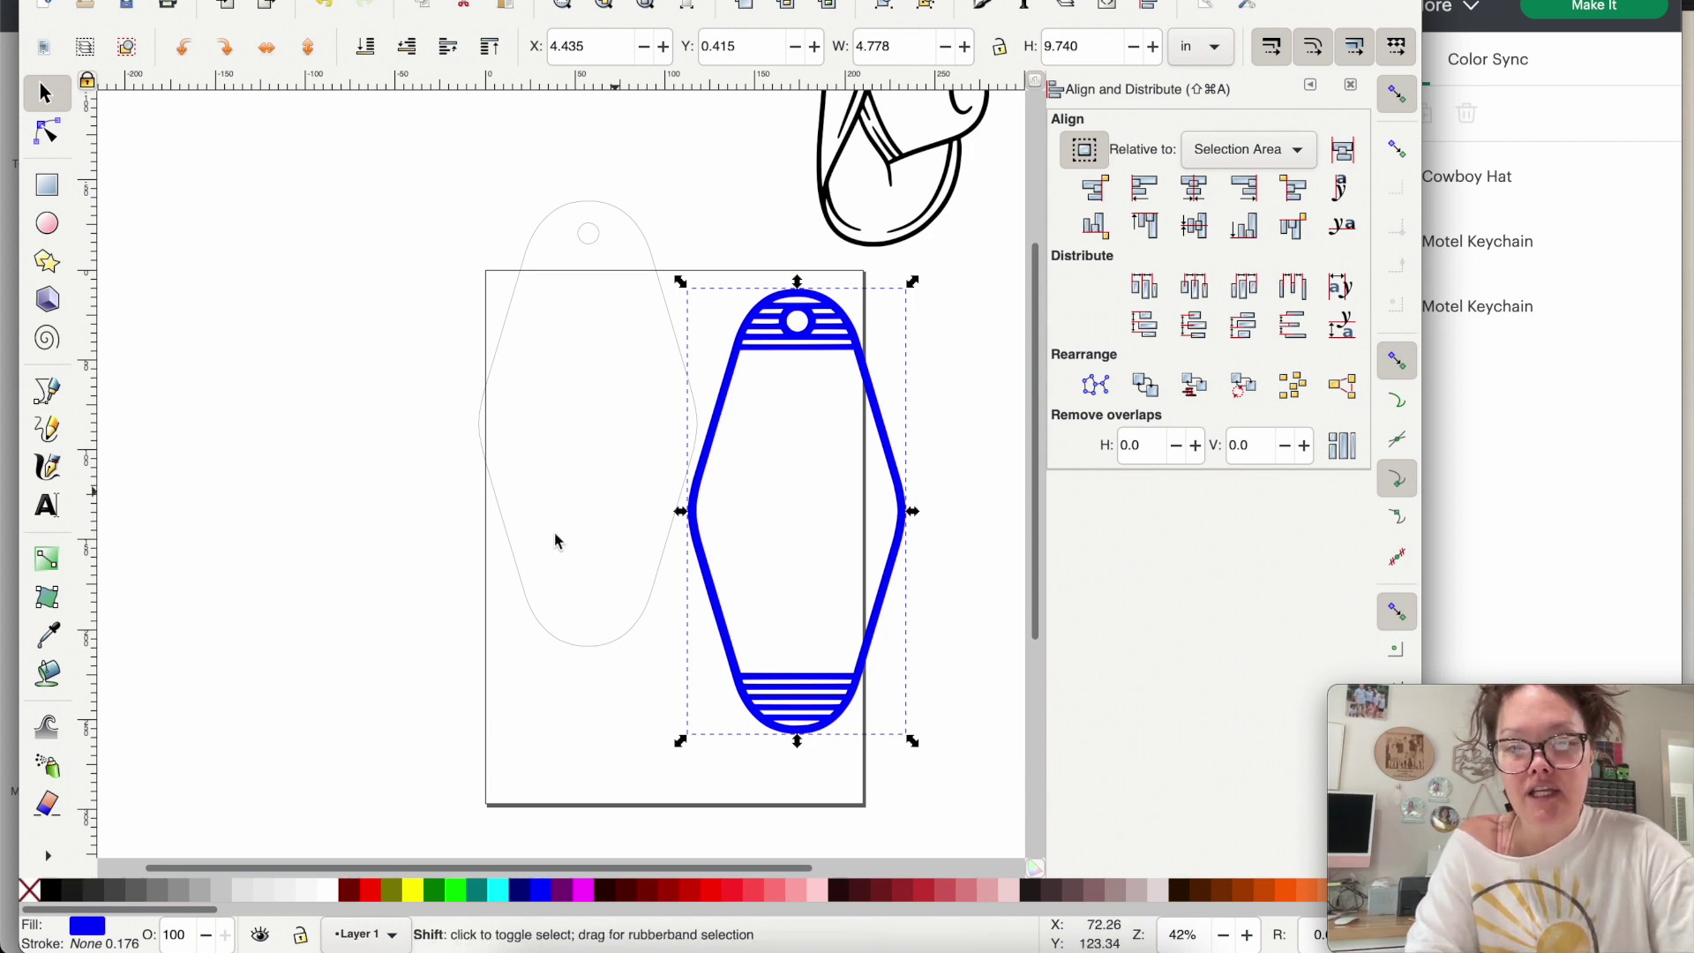
Select both keychain shapes and center them on each other horizontally and vertically
{"action": "left_click", "coordinate": [559, 639], "text": "shift"}
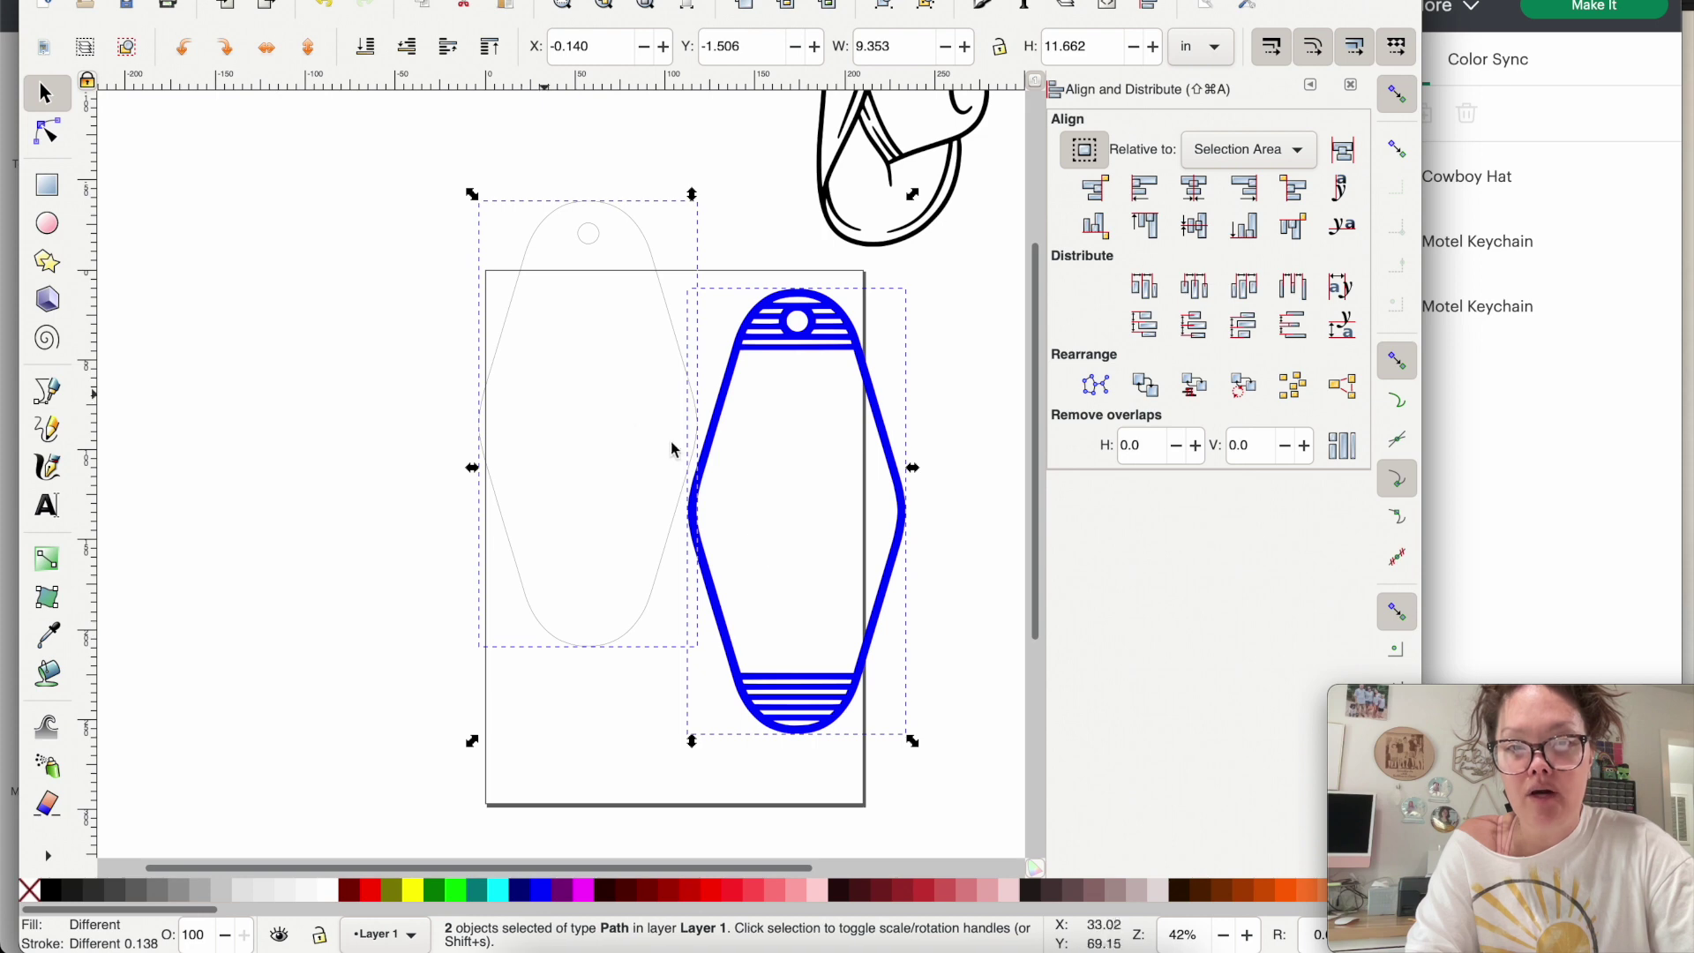
{"action": "left_click", "coordinate": [1200, 190]}
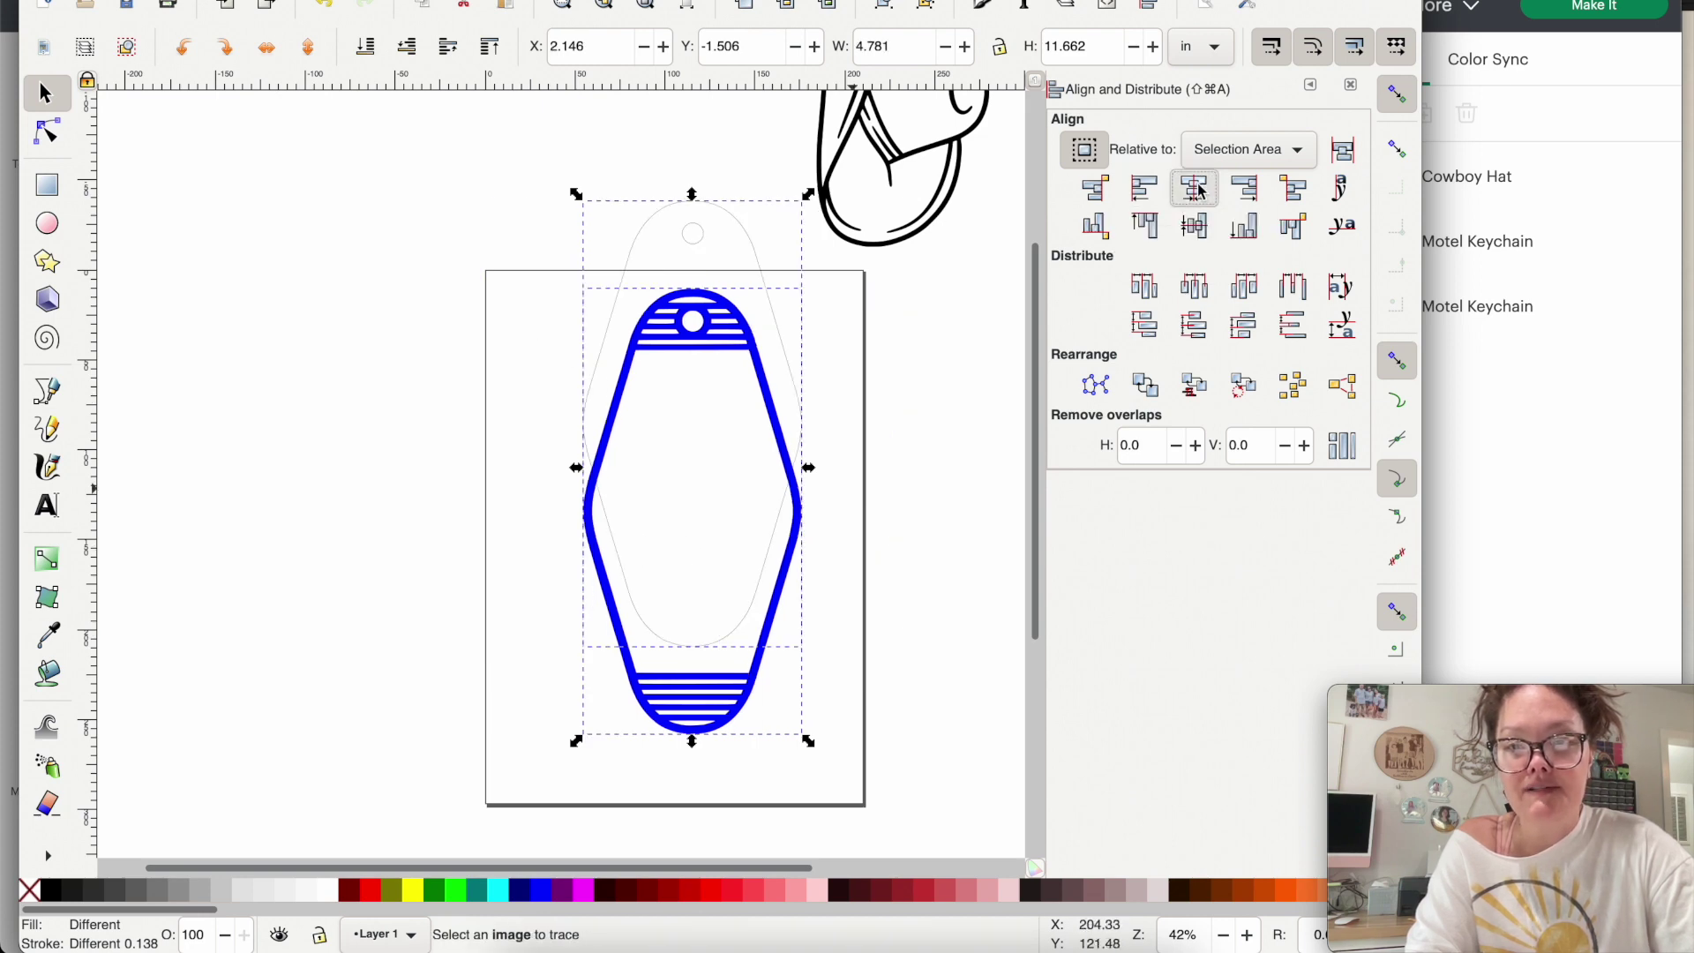
{"action": "left_click", "coordinate": [1195, 228]}
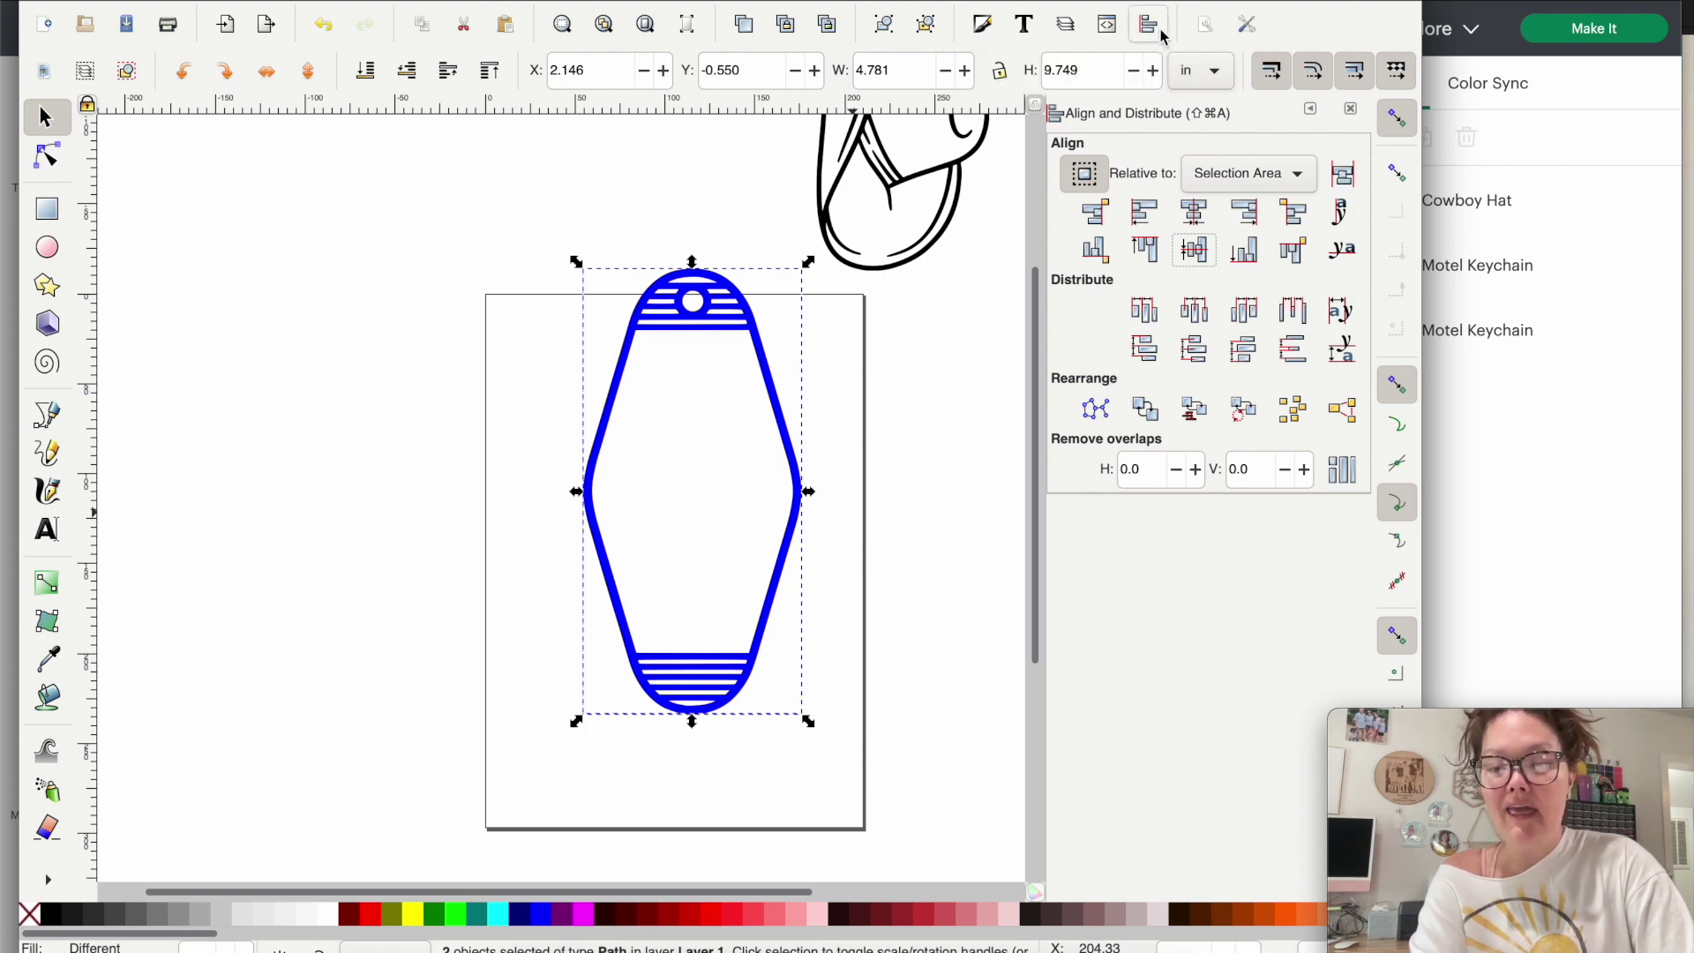
Lock the proportions, set the centered keychain shapes' height to 3.25 in, and move them near the page's upper-left corner
{"action": "scroll", "coordinate": [719, 428], "scroll_direction": "up", "scroll_amount": 1}
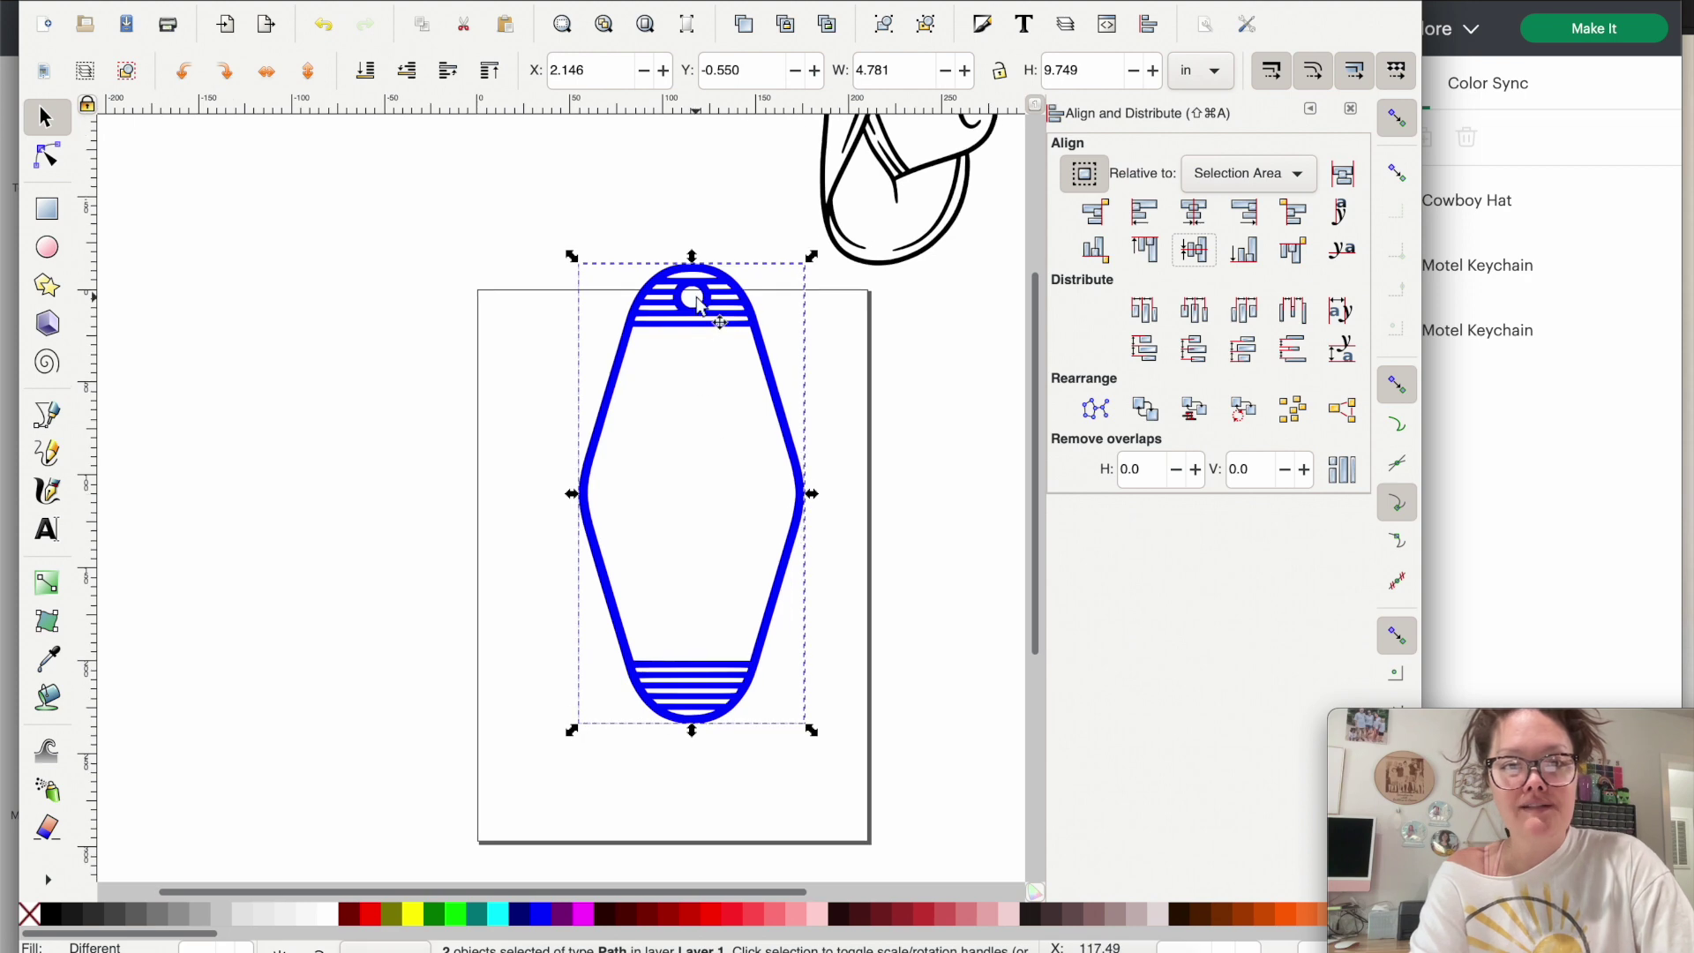
{"action": "left_click", "coordinate": [1000, 72]}
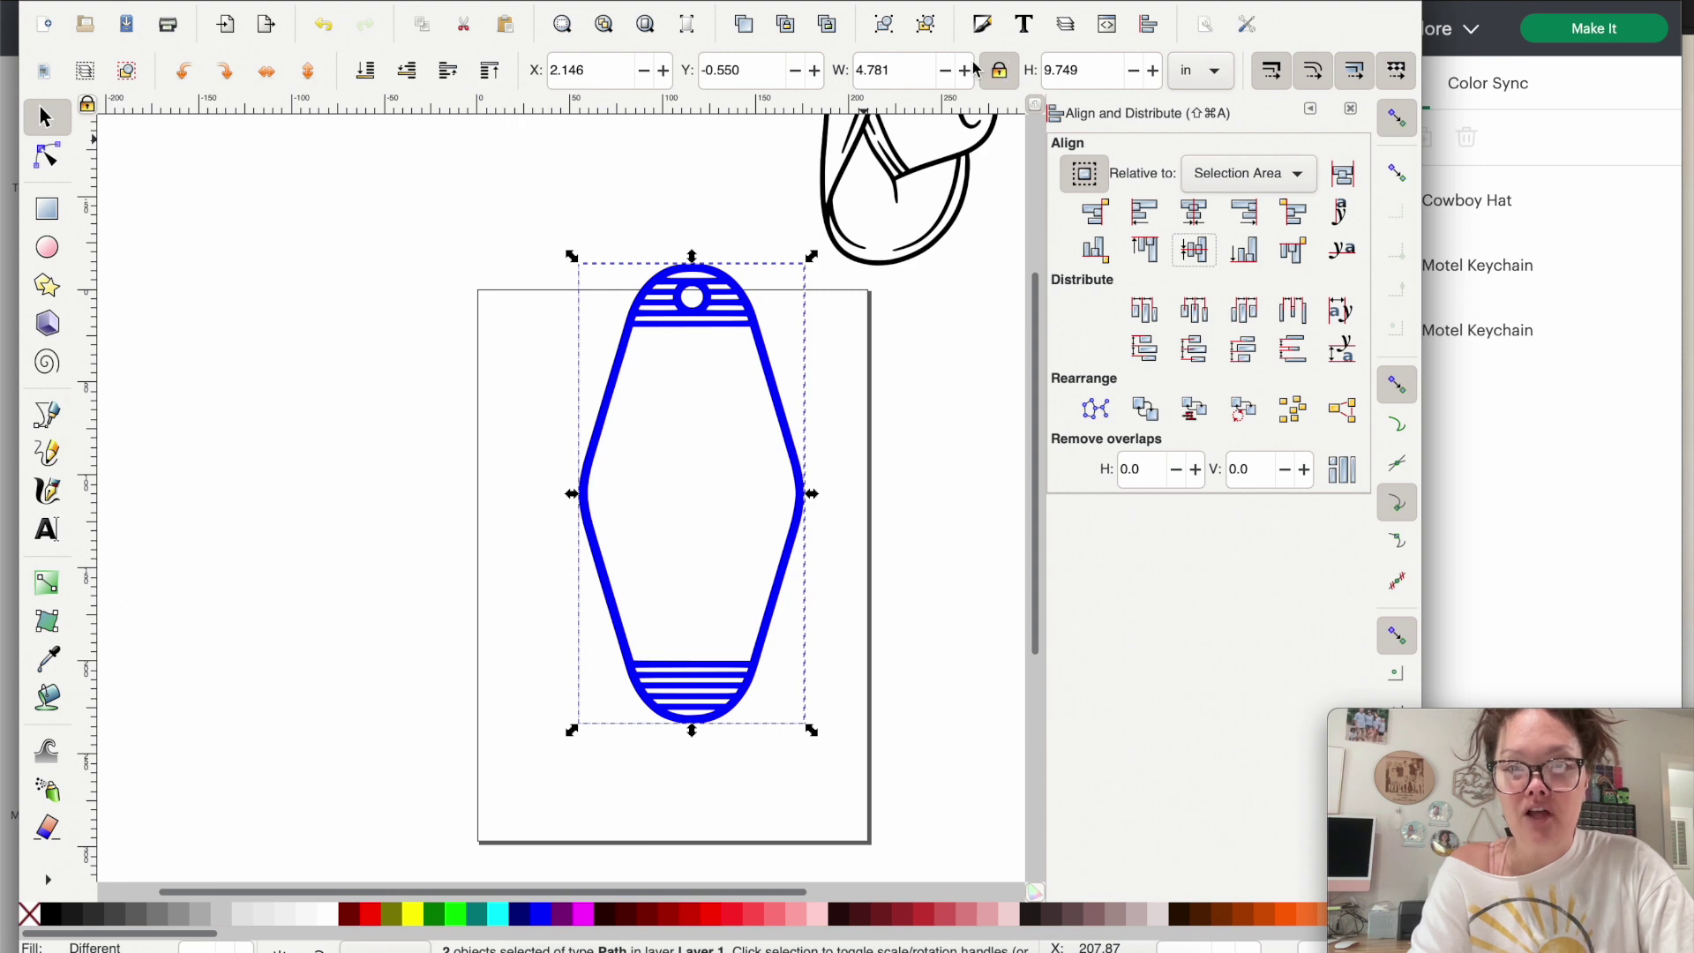
{"action": "left_click", "coordinate": [1072, 71]}
{"action": "type", "text": "3.2"}
{"action": "key", "text": "Return"}
{"action": "left_click_drag", "start_coordinate": [618, 281], "coordinate": [531, 346]}
Move the hat down toward the keychain and set its height to 3 in
{"action": "mouse_move", "coordinate": [845, 196]}
{"action": "left_mouse_down"}
{"action": "mouse_move", "coordinate": [837, 180]}
{"action": "mouse_move", "coordinate": [790, 274]}
{"action": "mouse_move", "coordinate": [477, 471]}
{"action": "mouse_move", "coordinate": [443, 522]}
{"action": "left_mouse_up"}
{"action": "scroll", "coordinate": [392, 543], "scroll_direction": "up", "scroll_amount": 5}
{"action": "left_click_drag", "start_coordinate": [618, 494], "coordinate": [713, 809]}
{"action": "left_click", "coordinate": [1056, 80]}
{"action": "type", "text": "3"}
{"action": "key", "text": "Return"}
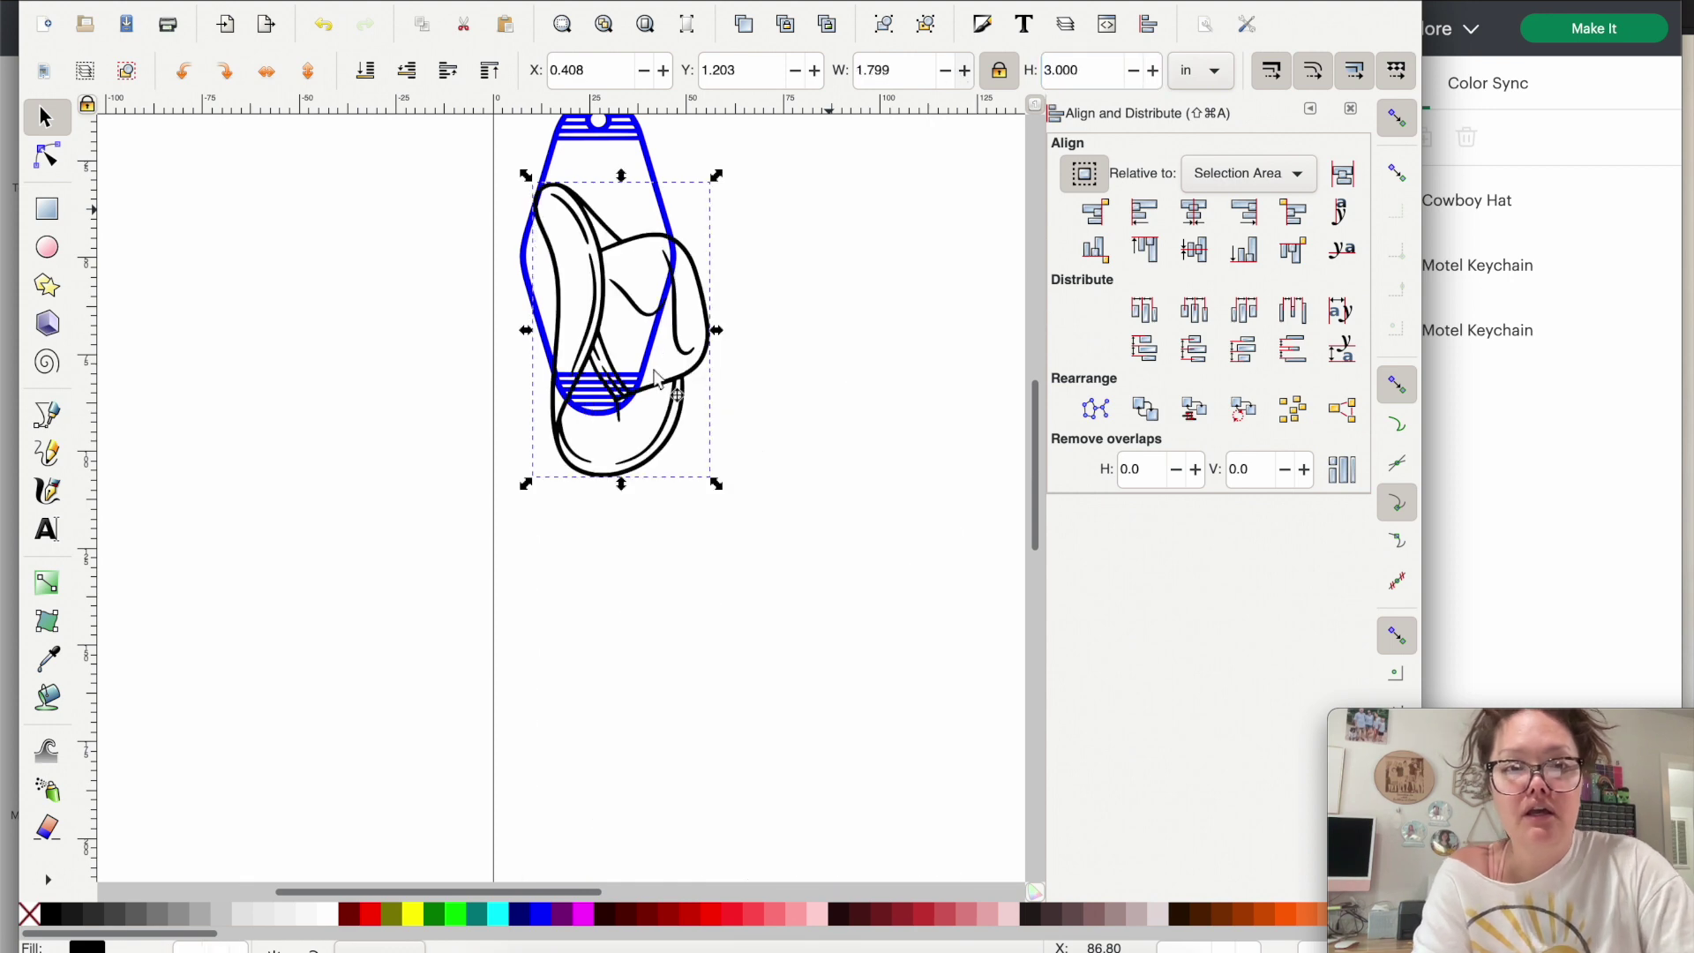
Rotate the hat 90° counterclockwise and shrink it to about 0.93 in wide, placed inside the keychain's upper part
{"action": "left_click_drag", "start_coordinate": [612, 313], "coordinate": [808, 300]}
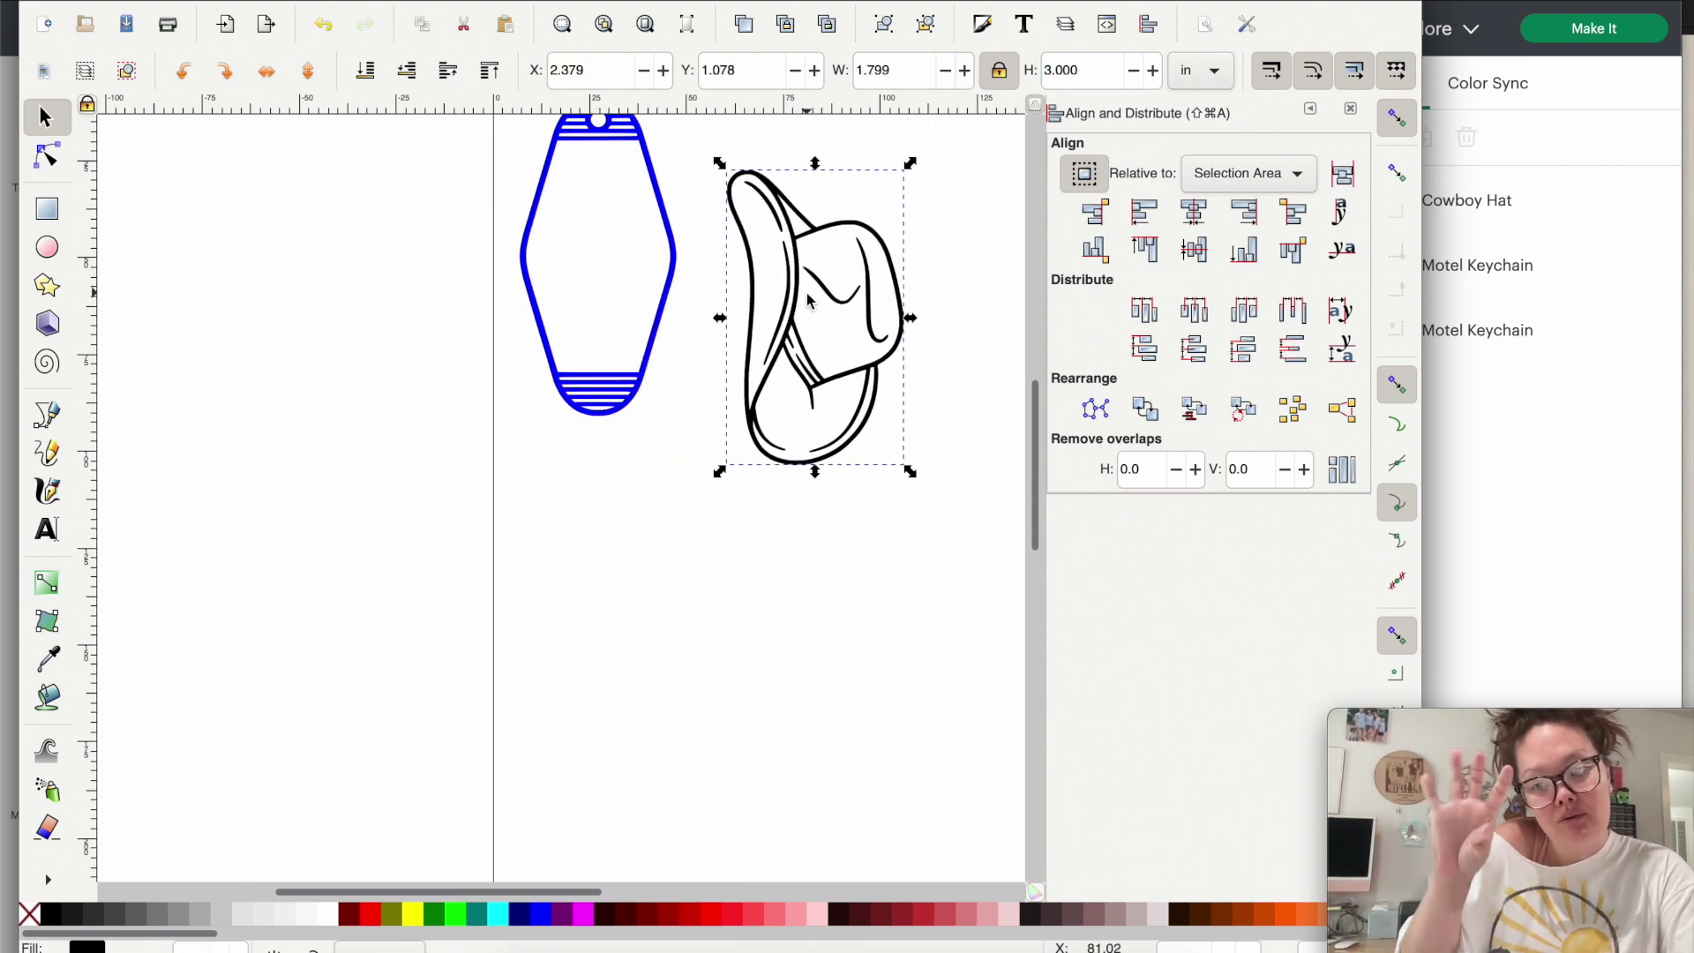
{"action": "left_click", "coordinate": [185, 70]}
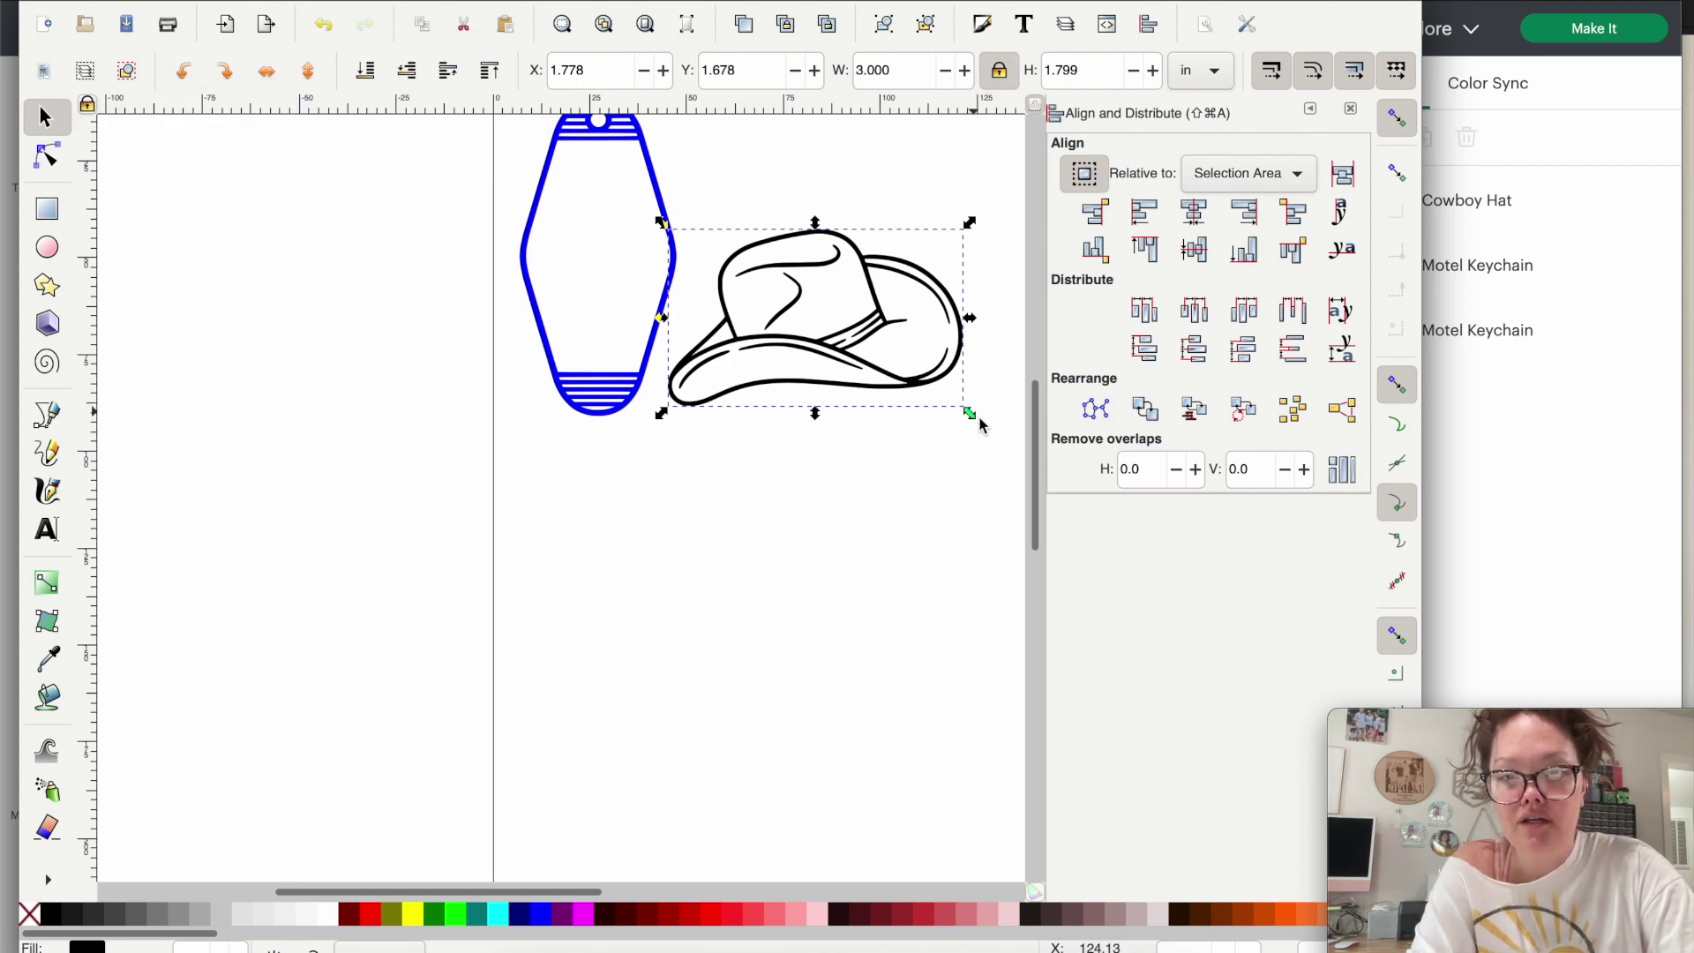
{"action": "left_click_drag", "start_coordinate": [971, 413], "coordinate": [606, 177]}
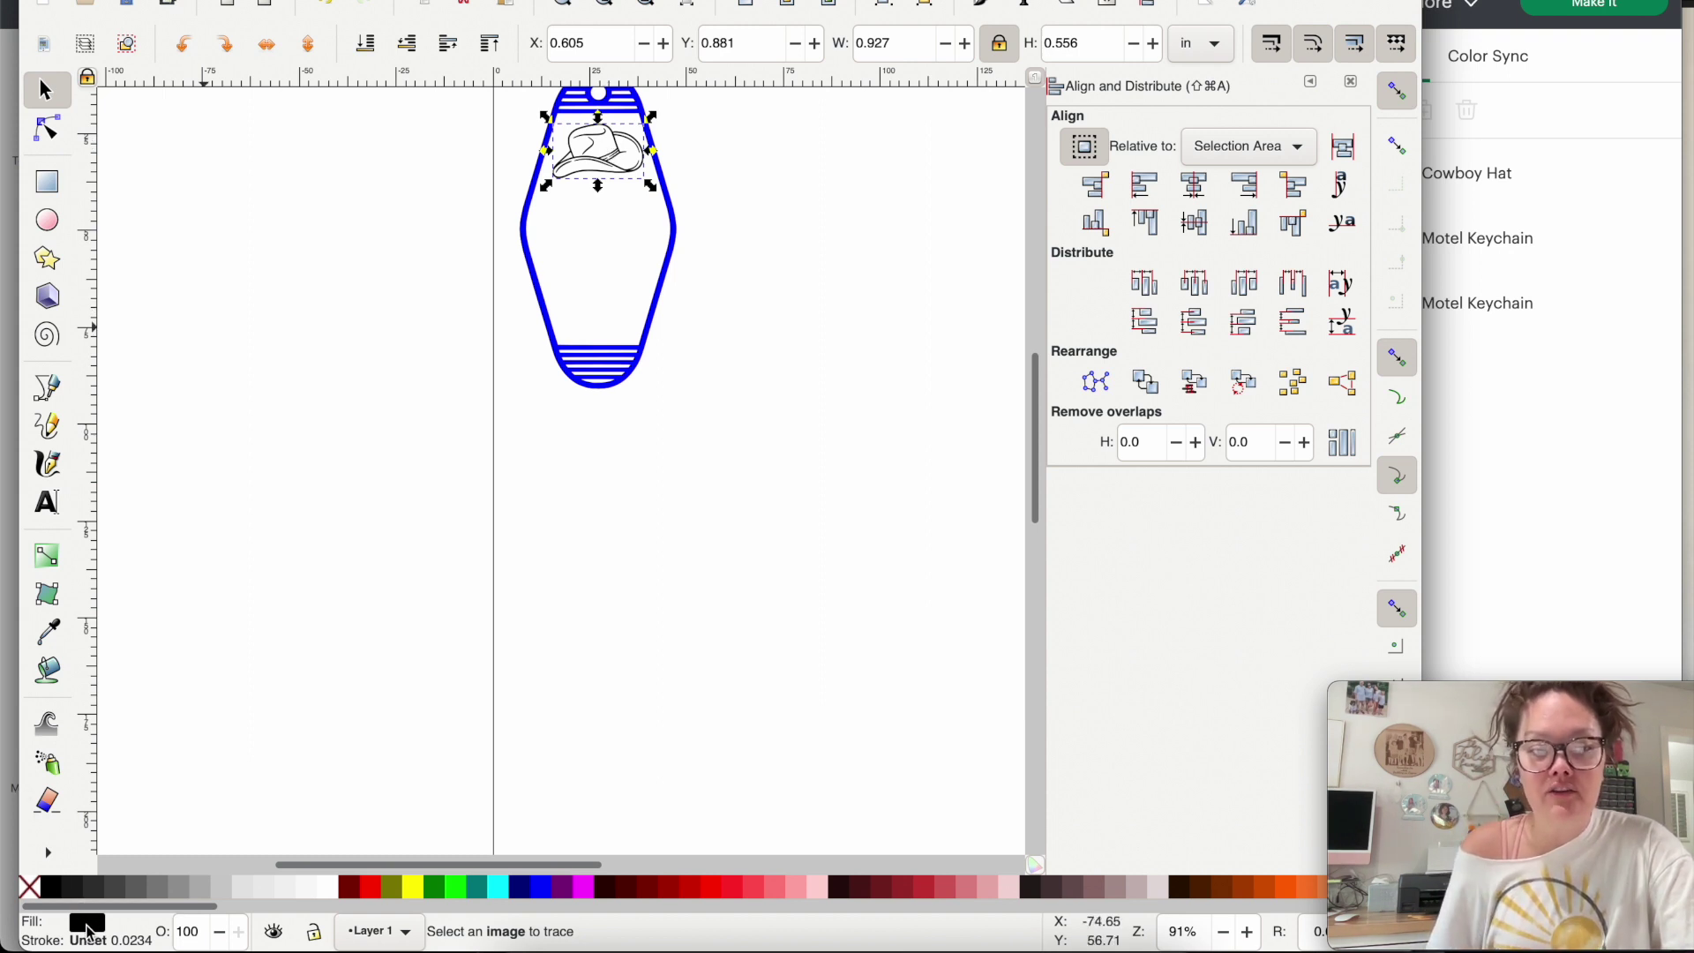
Fill the hat with blue
{"action": "left_click", "coordinate": [548, 886]}
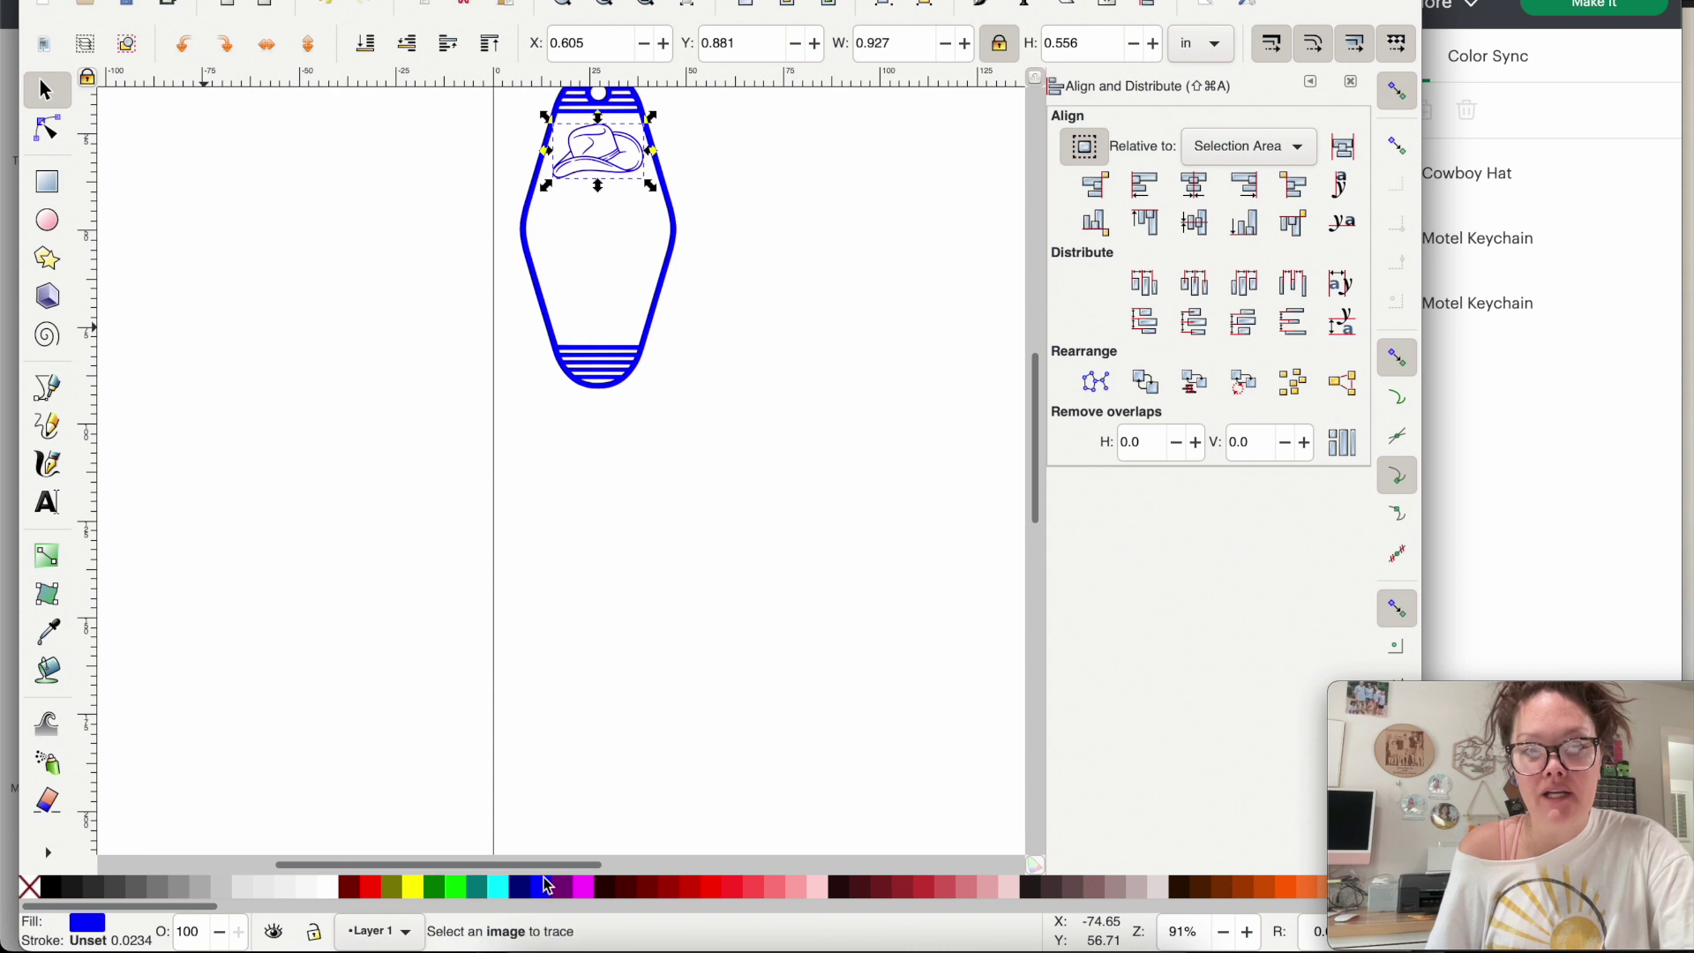
{"action": "scroll", "coordinate": [545, 576], "scroll_direction": "up", "scroll_amount": 1}
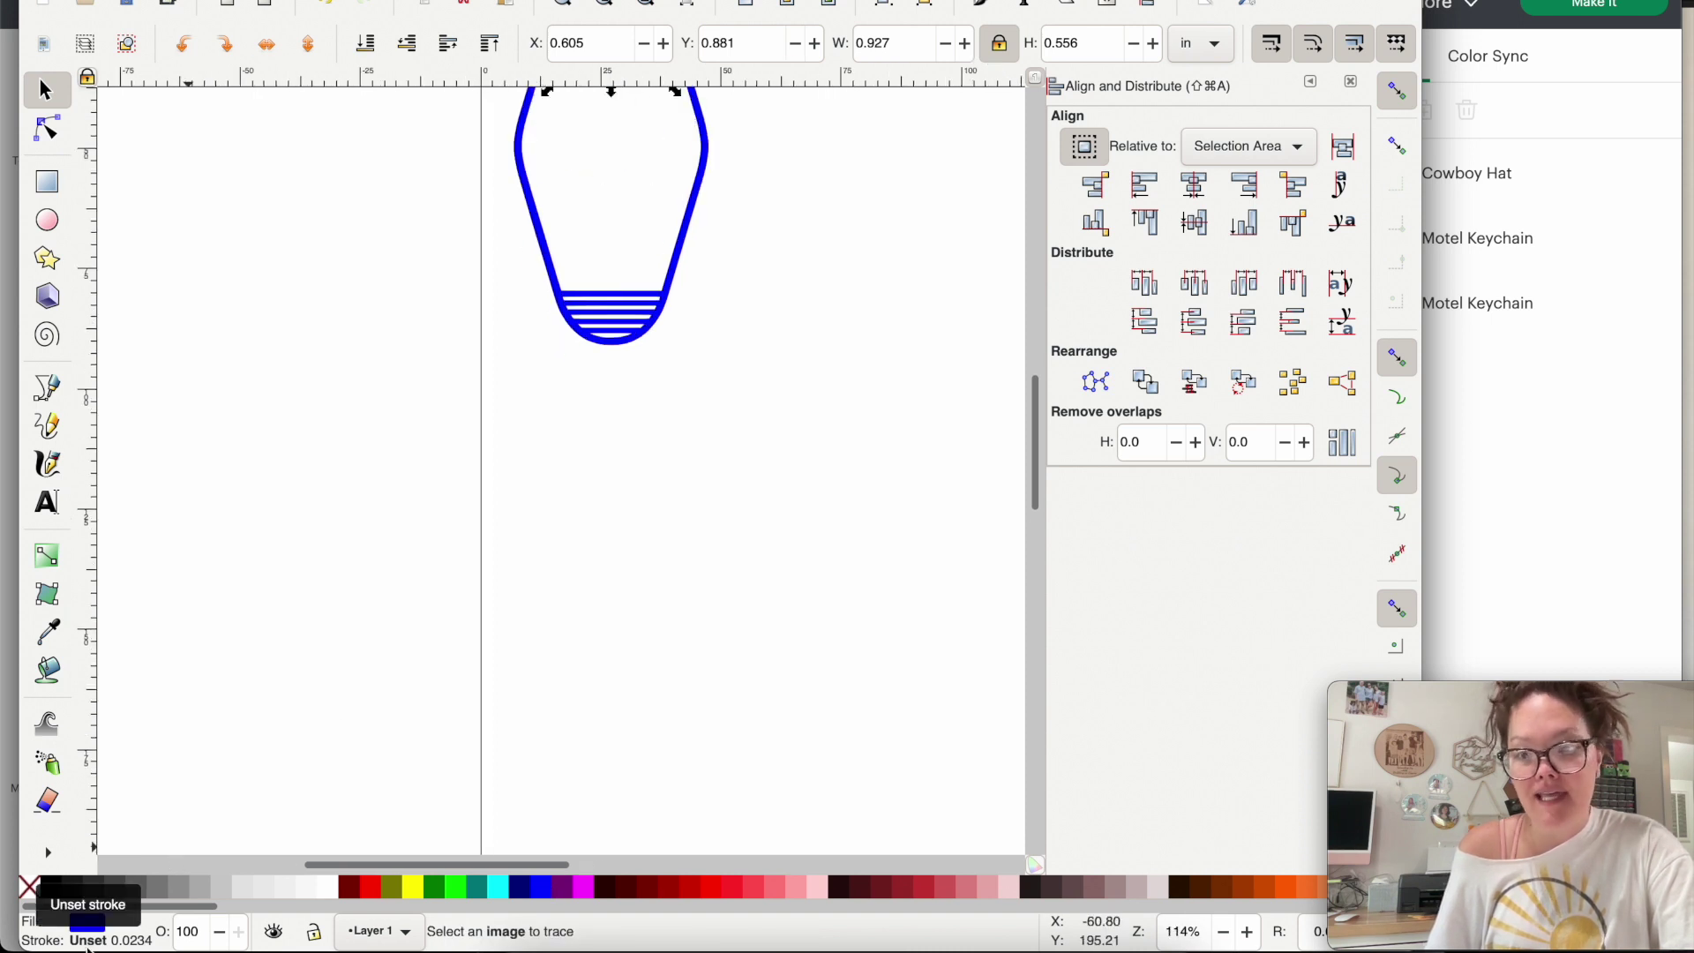
{"action": "scroll", "coordinate": [590, 558], "scroll_direction": "up", "scroll_amount": 2}
{"action": "scroll", "coordinate": [590, 558], "scroll_direction": "up", "scroll_amount": 1}
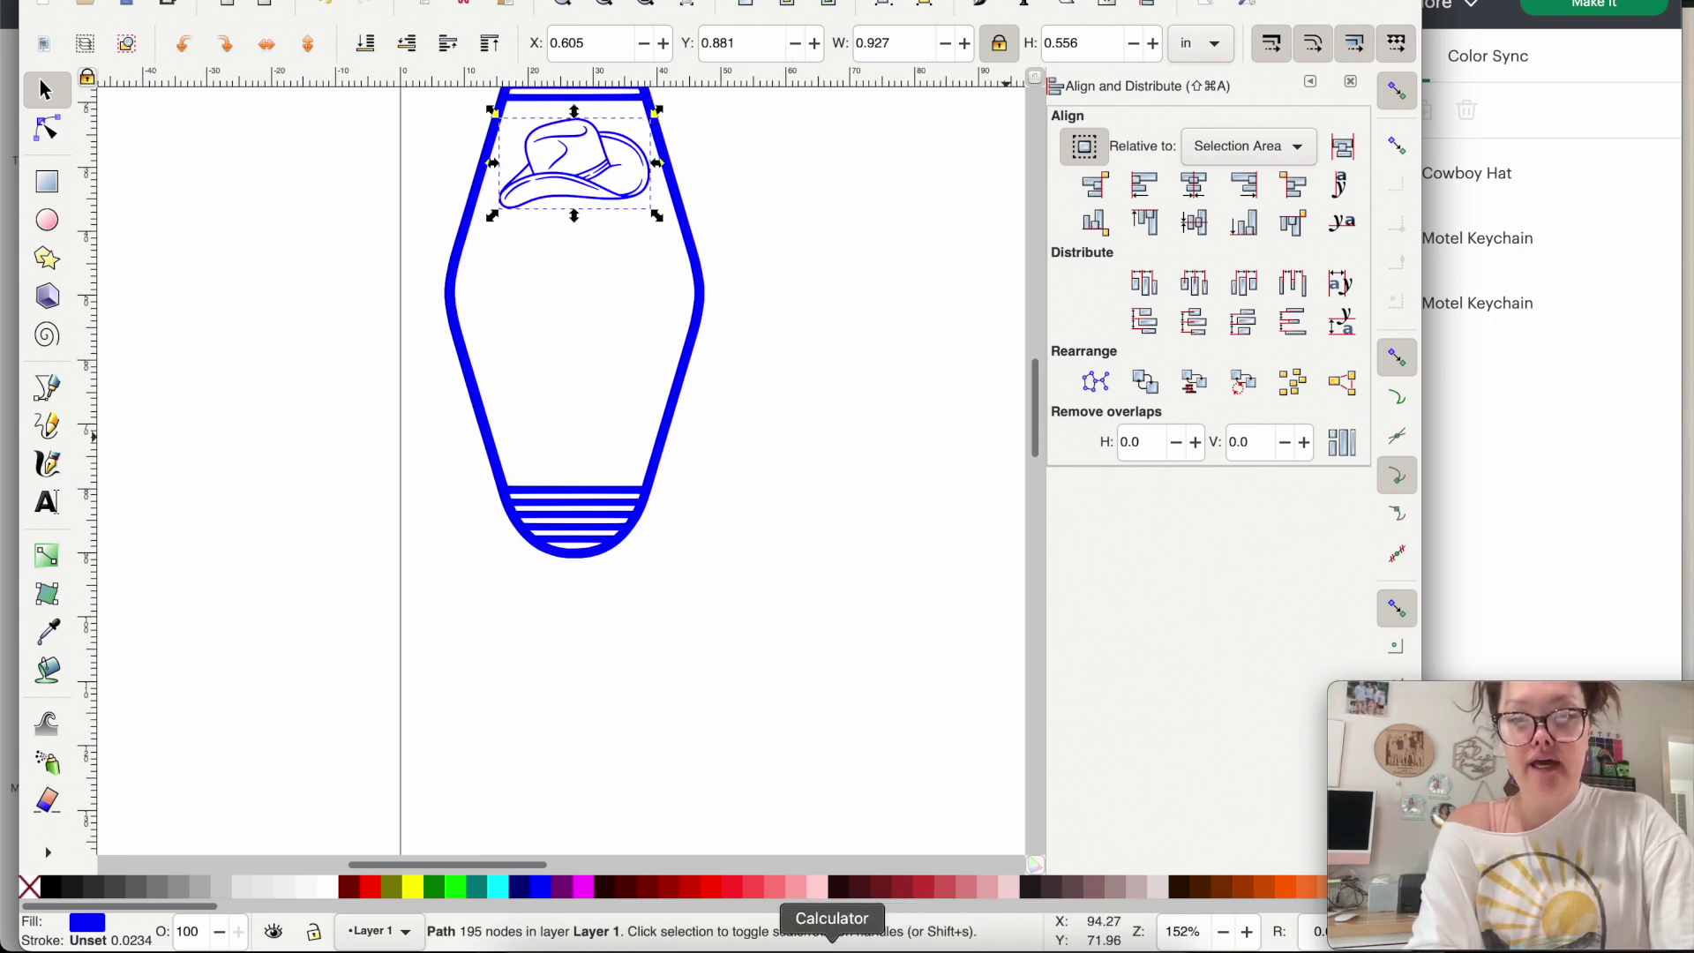
Check the reference photo's wording and add the three-line text "Let's / Go / Girls" on the keychain below the hat
{"action": "left_click", "coordinate": [1034, 948]}
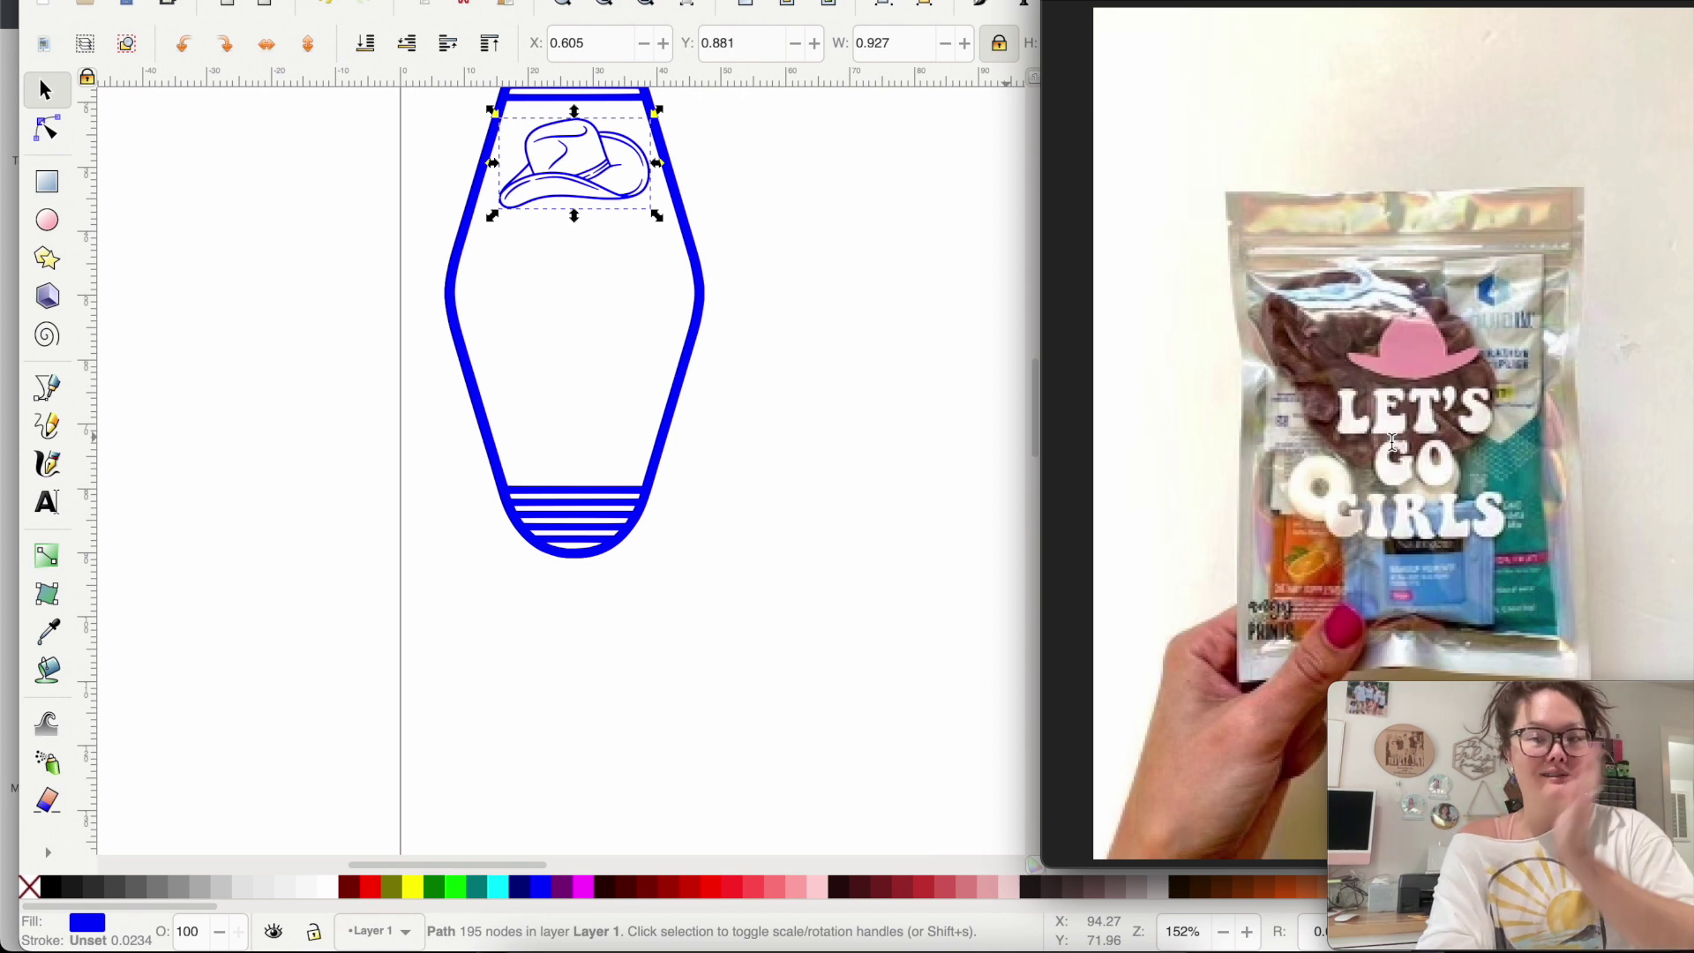
{"action": "left_click", "coordinate": [889, 585]}
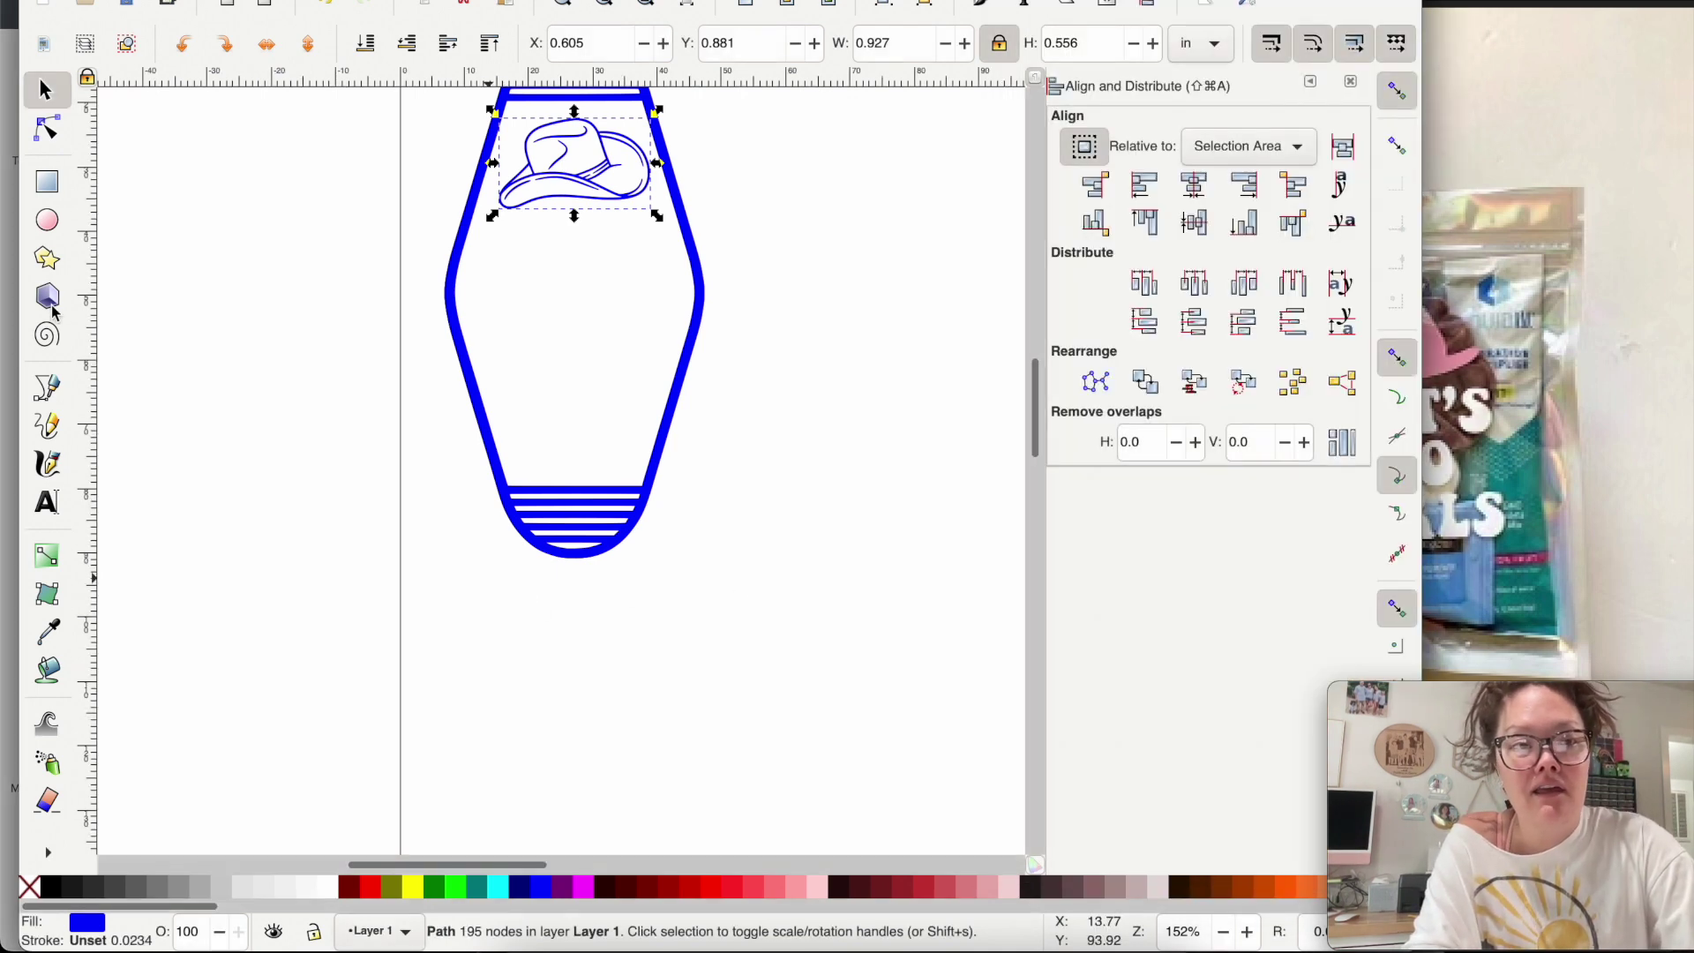
{"action": "left_click", "coordinate": [48, 504]}
{"action": "left_click", "coordinate": [509, 275]}
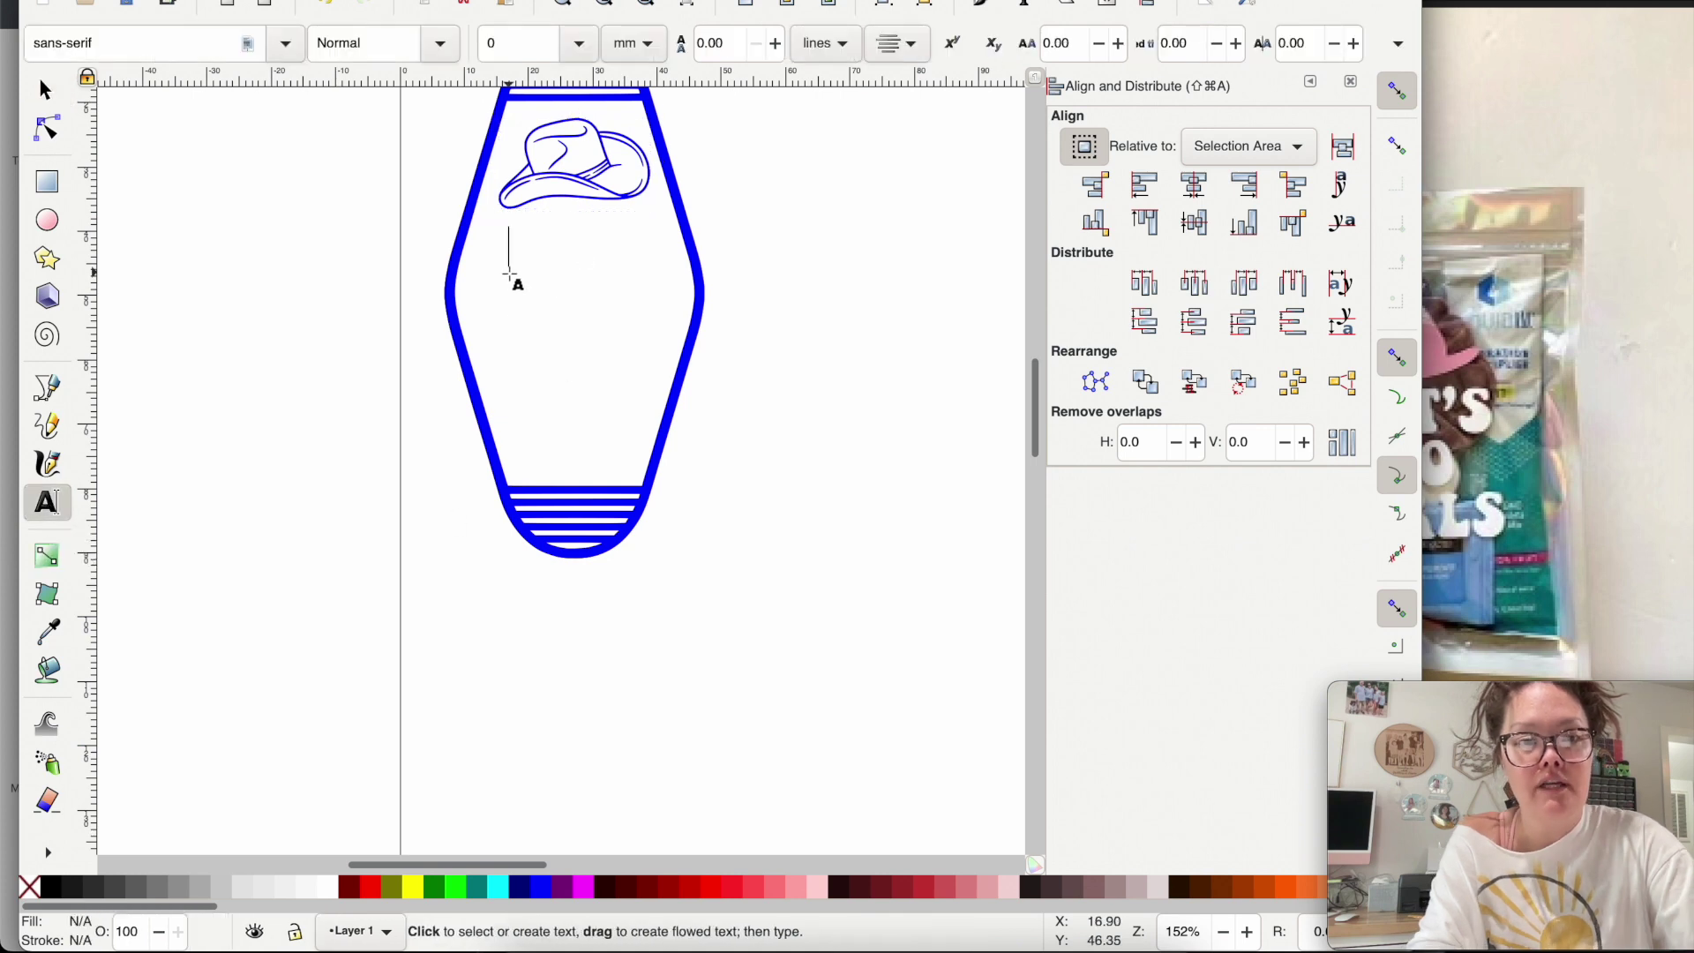
{"action": "type", "text": "Let's"}
{"action": "key", "text": "Return"}
{"action": "type", "text": "Go"}
{"action": "key", "text": "Return"}
{"action": "type", "text": "Girls"}
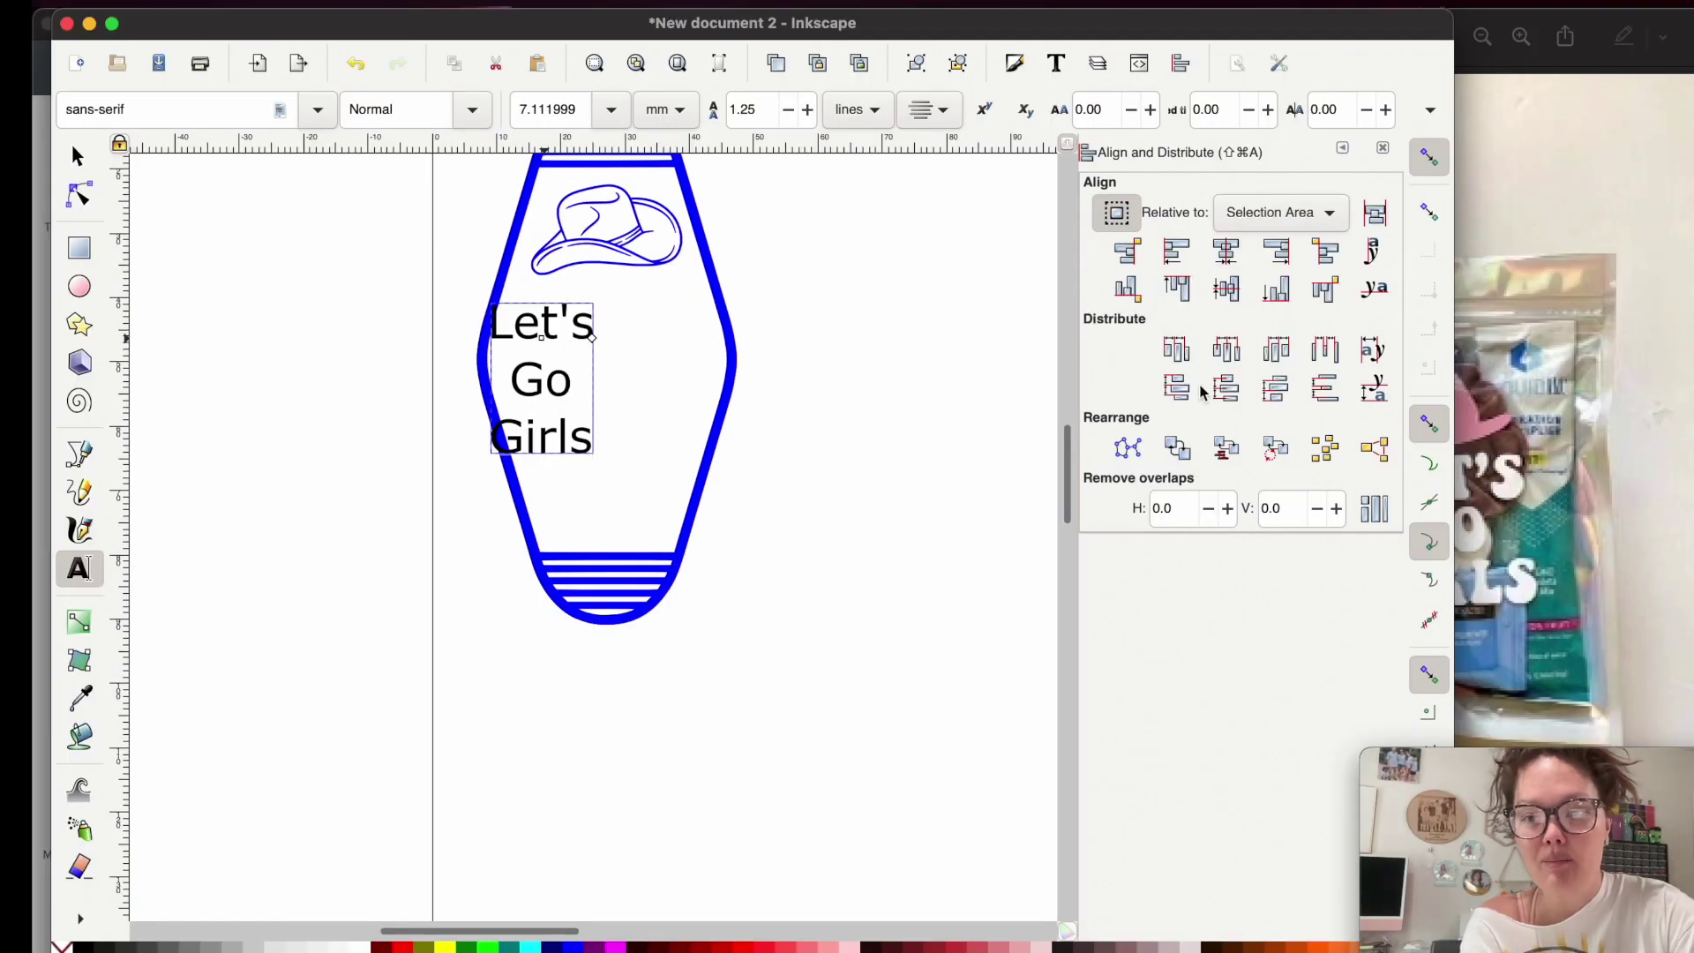
Set the text in the a Abstract Groovy font and compare it with the lettering in the reference photo
{"action": "left_click", "coordinate": [1058, 63]}
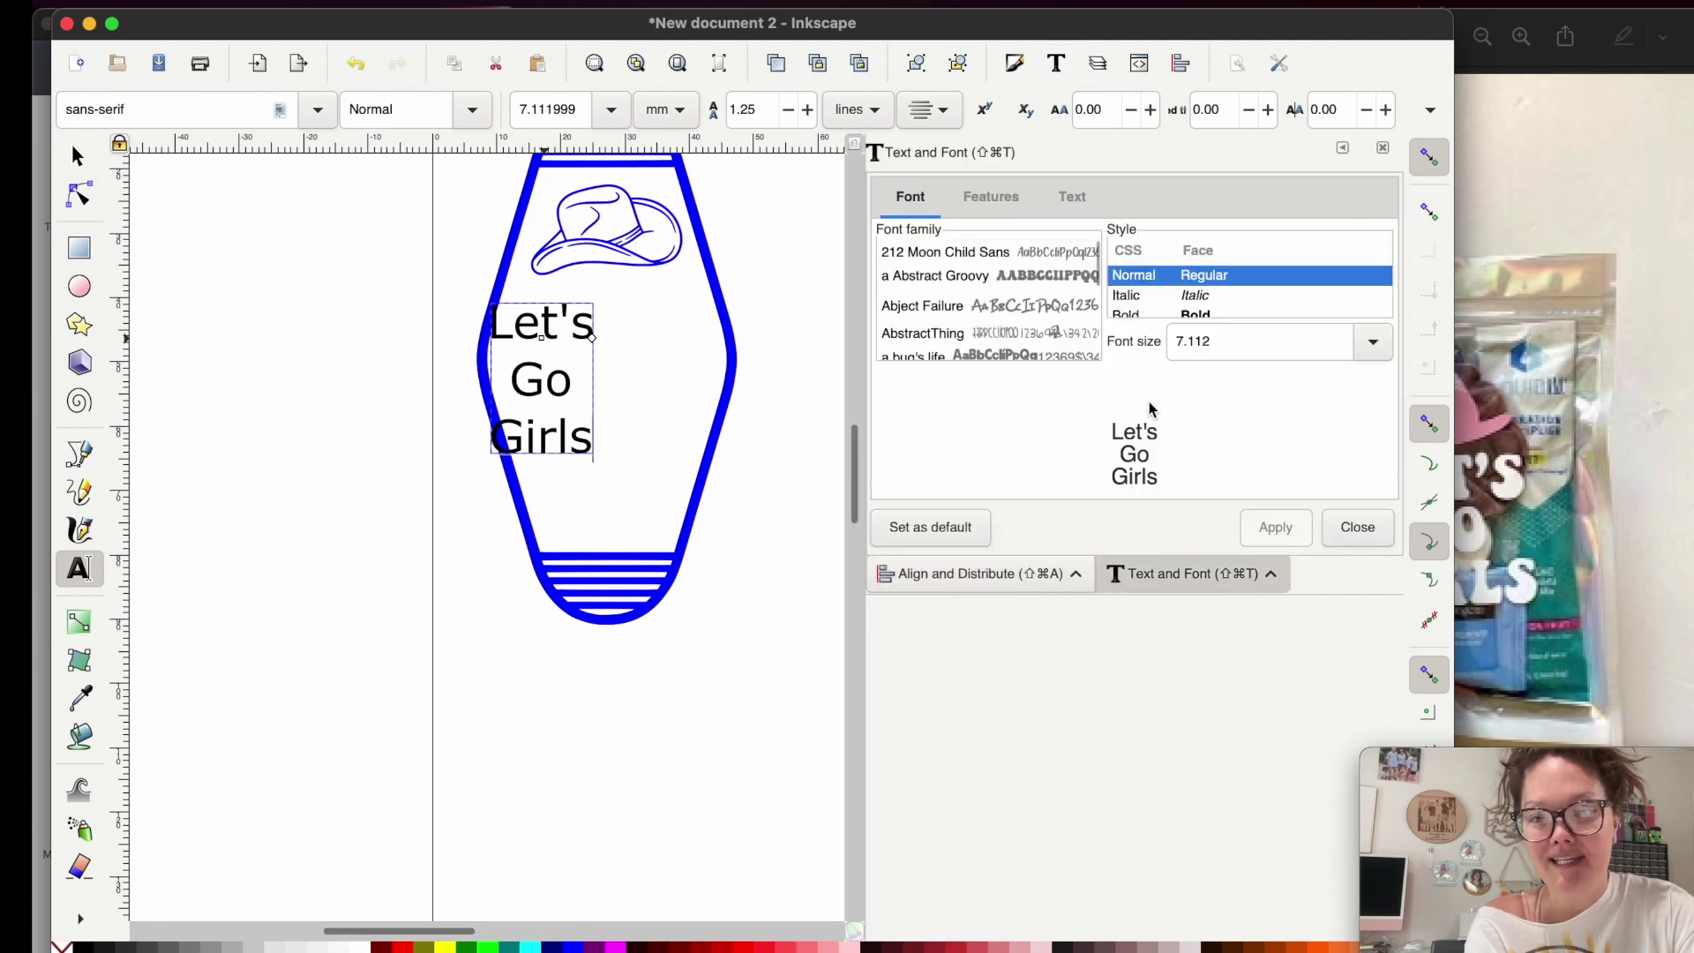
{"action": "left_click", "coordinate": [941, 275]}
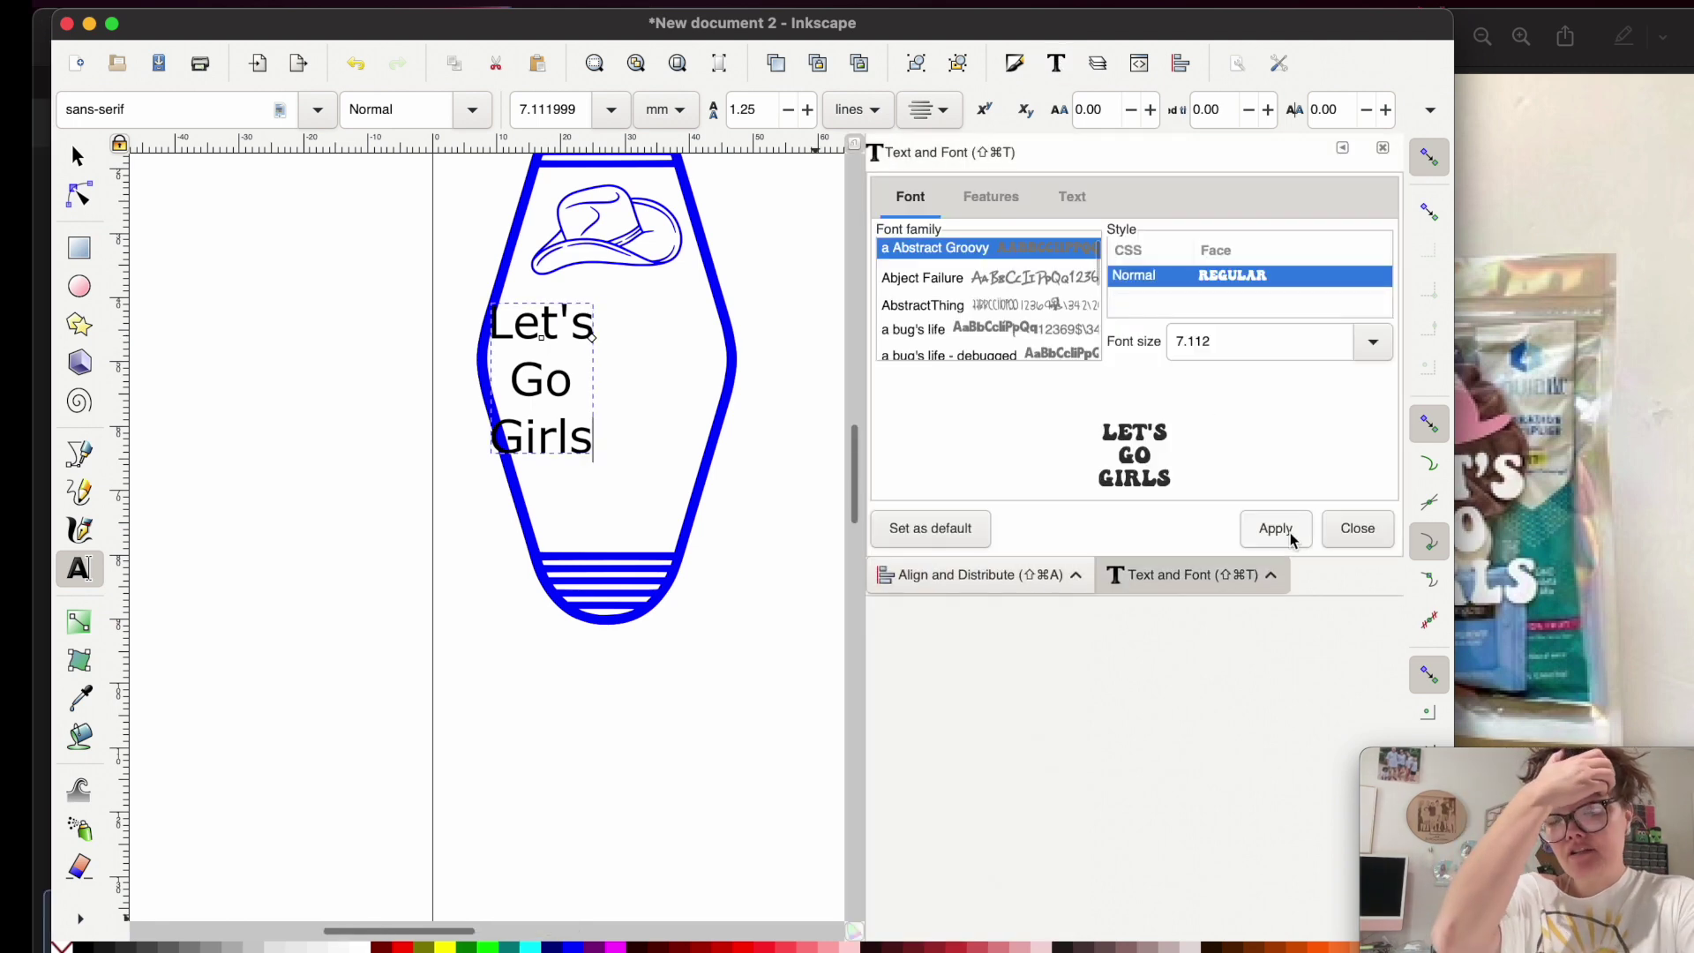
{"action": "left_click", "coordinate": [1276, 529]}
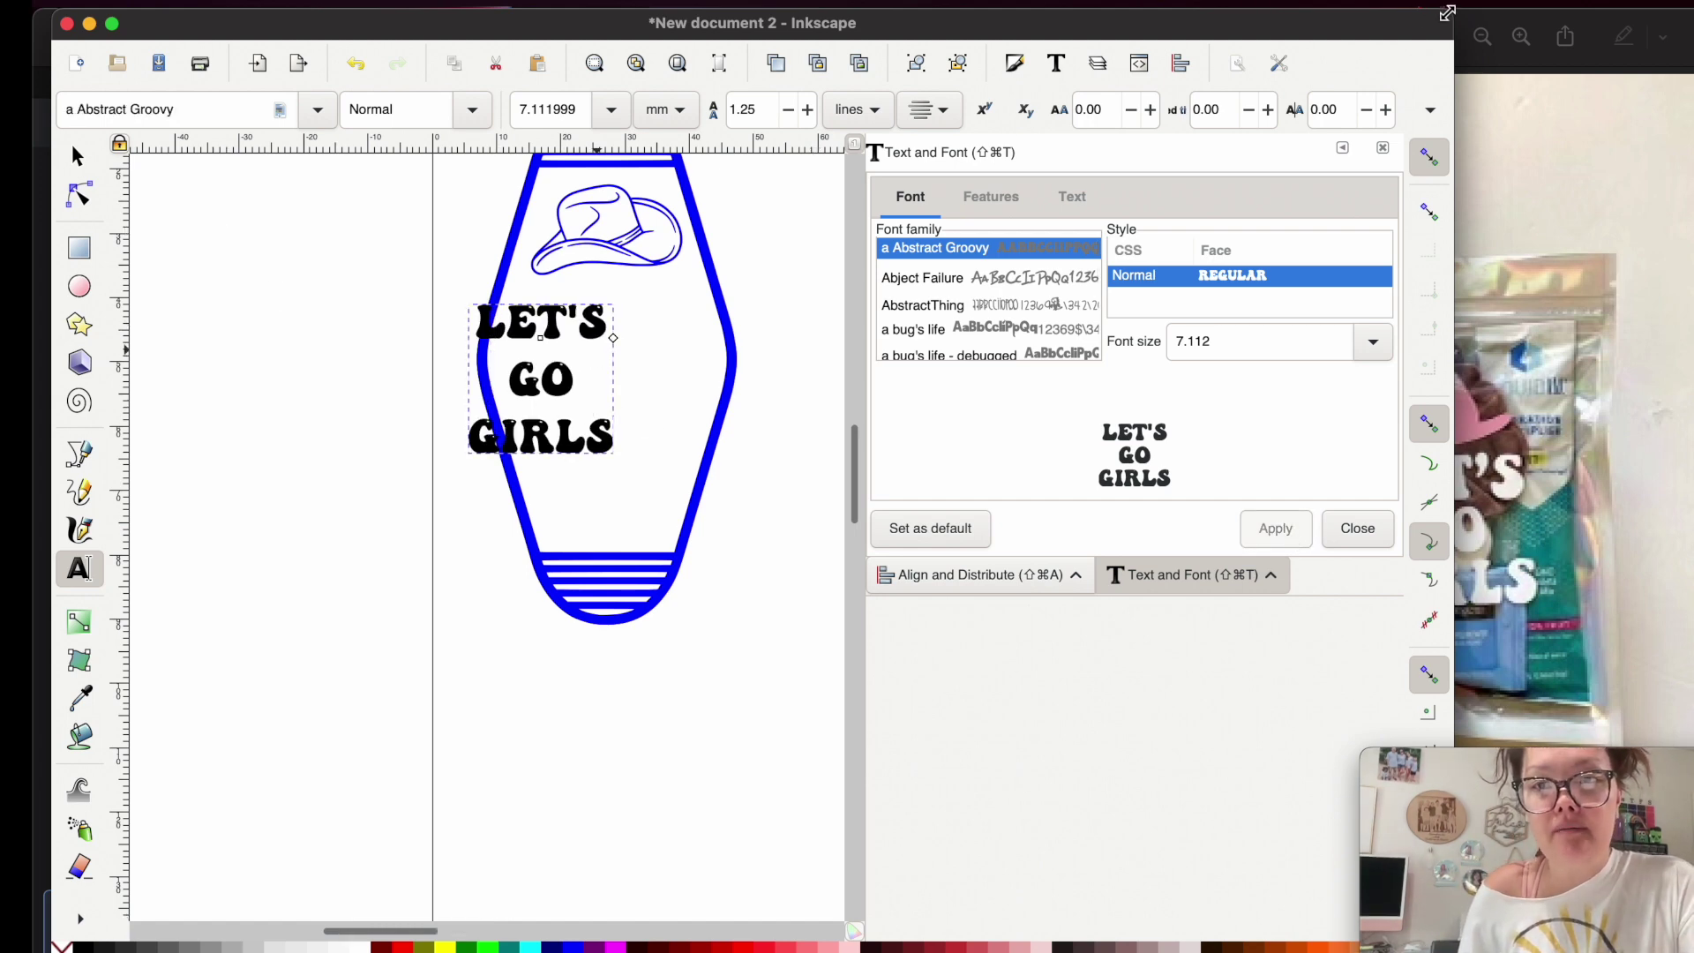
{"action": "left_click_drag", "start_coordinate": [1447, 12], "coordinate": [1394, 10]}
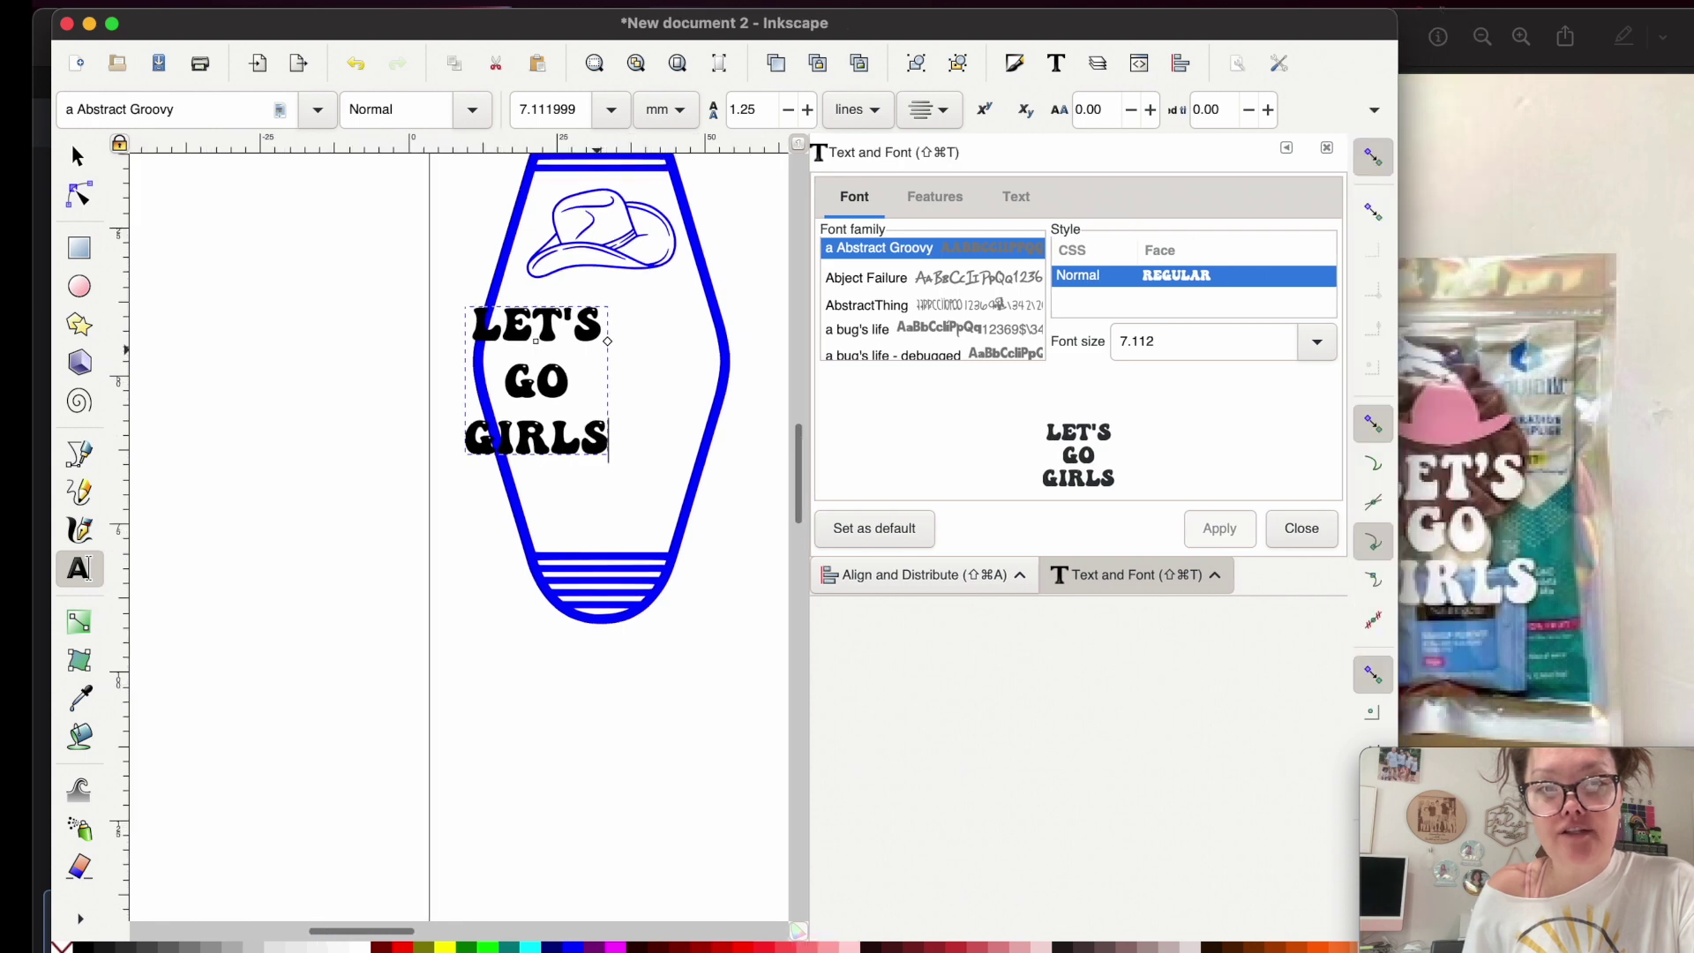
{"action": "left_click_drag", "start_coordinate": [1398, 529], "coordinate": [1352, 529]}
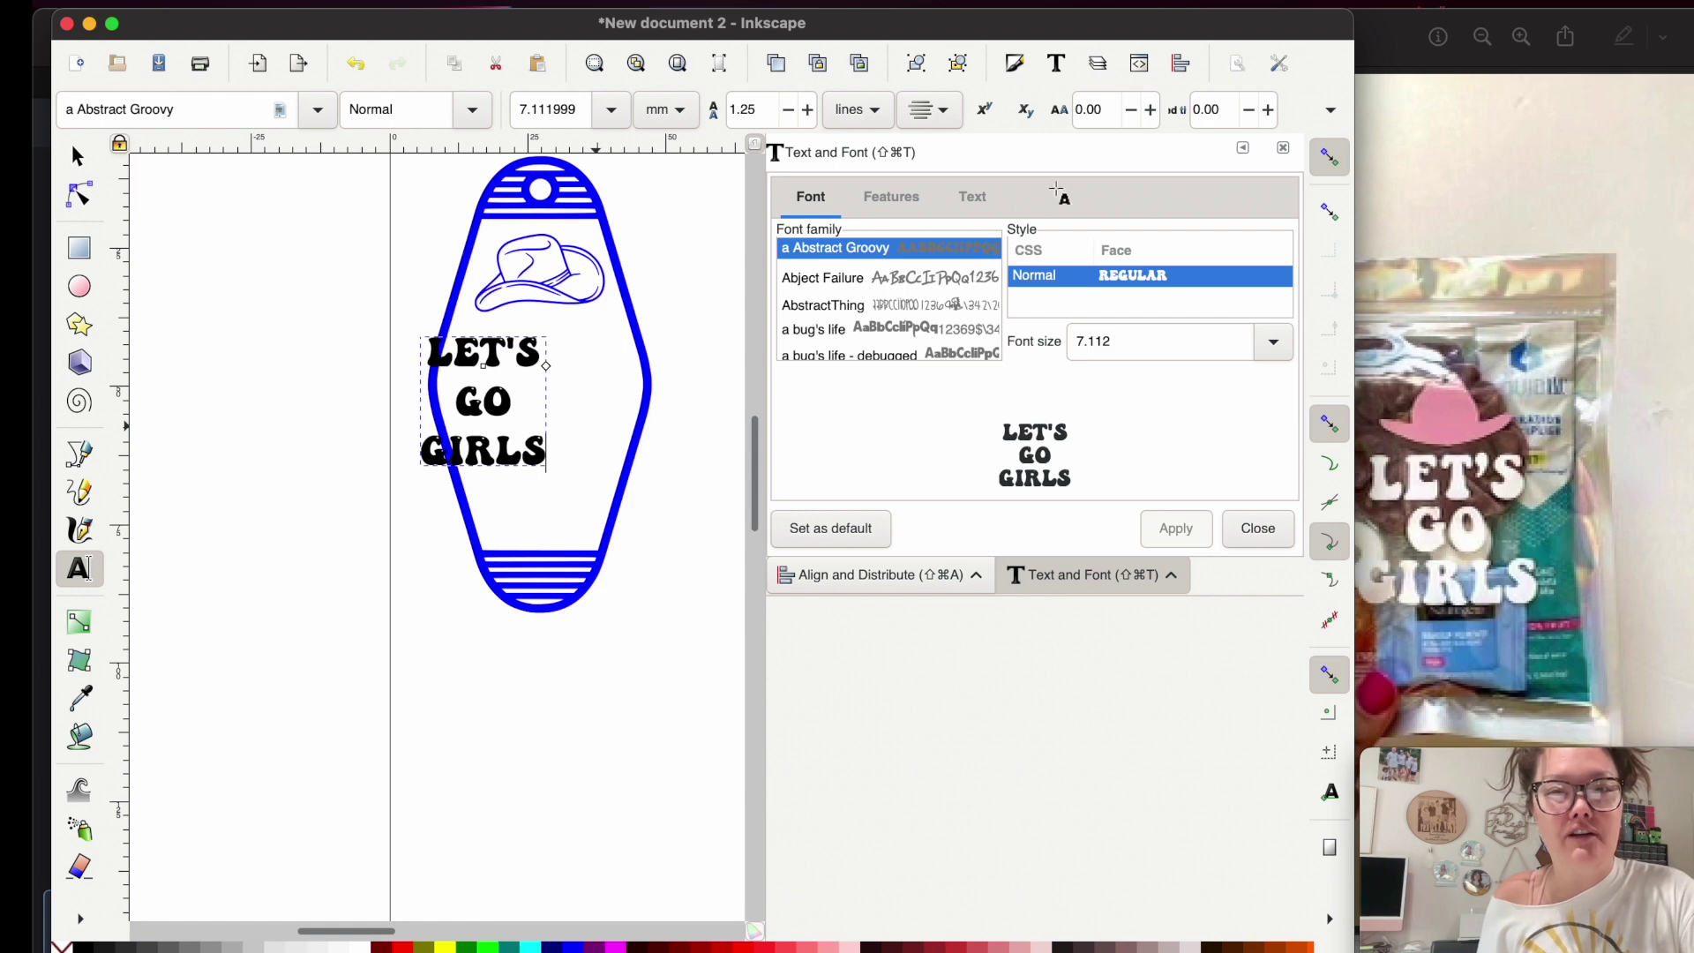
{"action": "double_click", "coordinate": [1347, 13]}
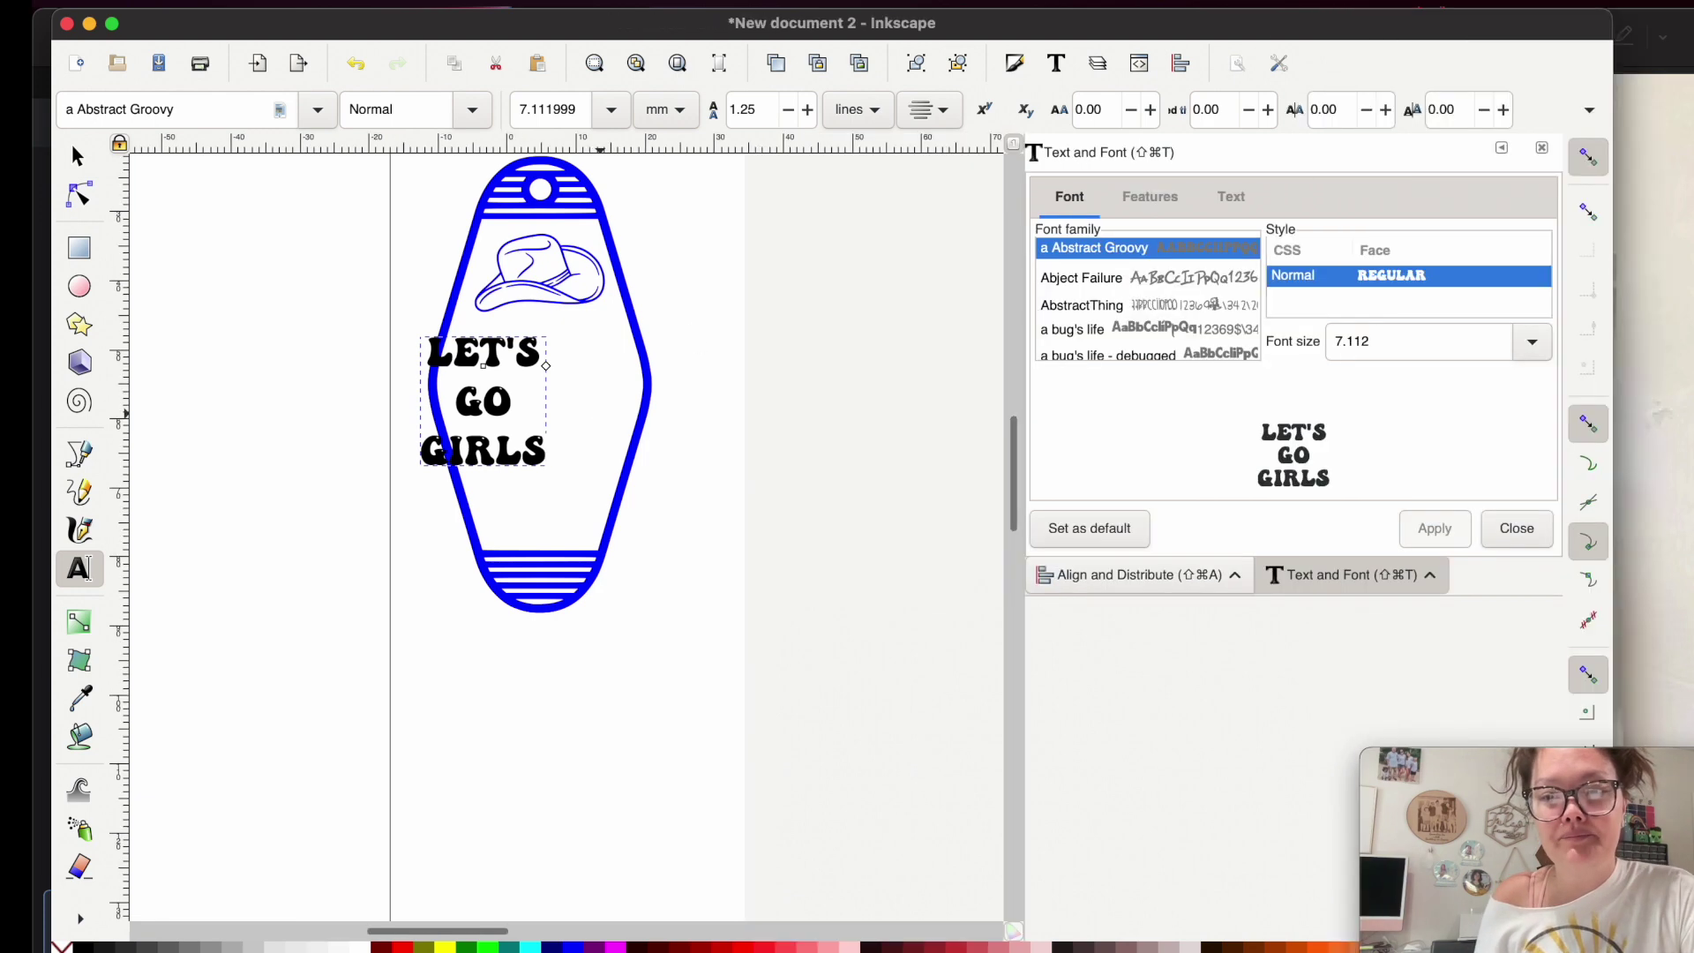
Browse the font list, set the text in Amoitar Regular, and enlarge it to about 1.01 in wide below the hat
{"action": "key", "text": "Down"}
{"action": "key", "text": "Down"}
{"action": "key", "text": "Down"}
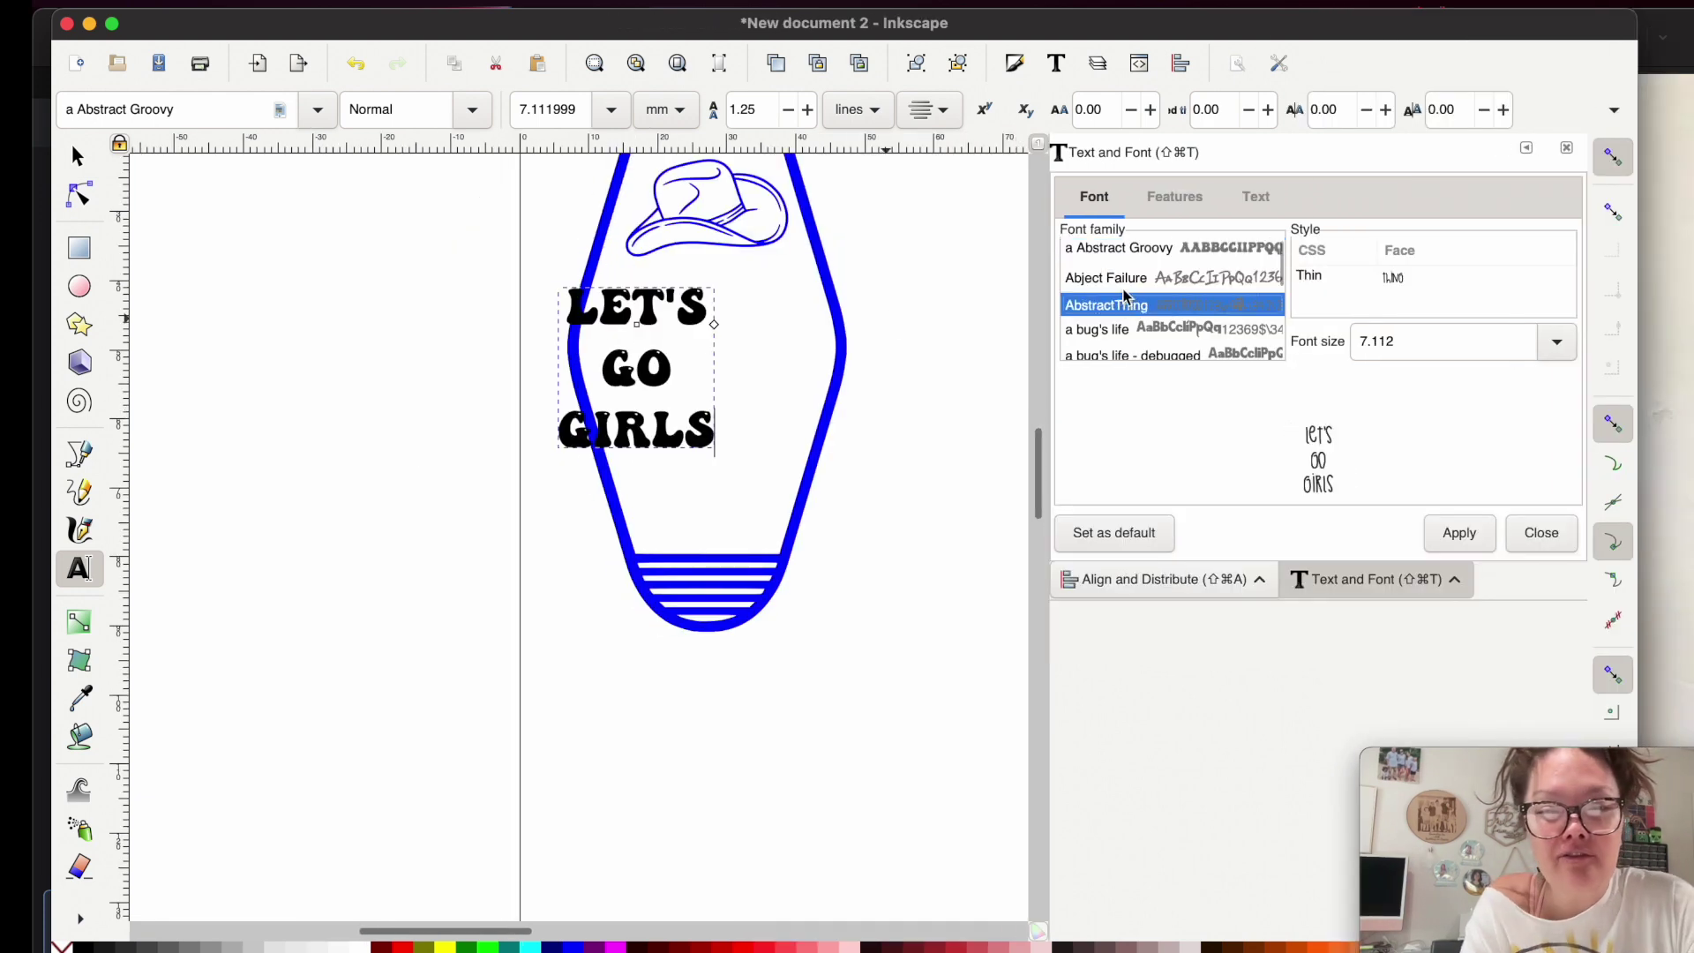
{"action": "key", "text": "Down"}
{"action": "key", "text": "Down"}
{"action": "key", "text": "Down"}
{"action": "key", "text": "Down"}
{"action": "key", "text": "Down"}
{"action": "key", "text": "Down"}
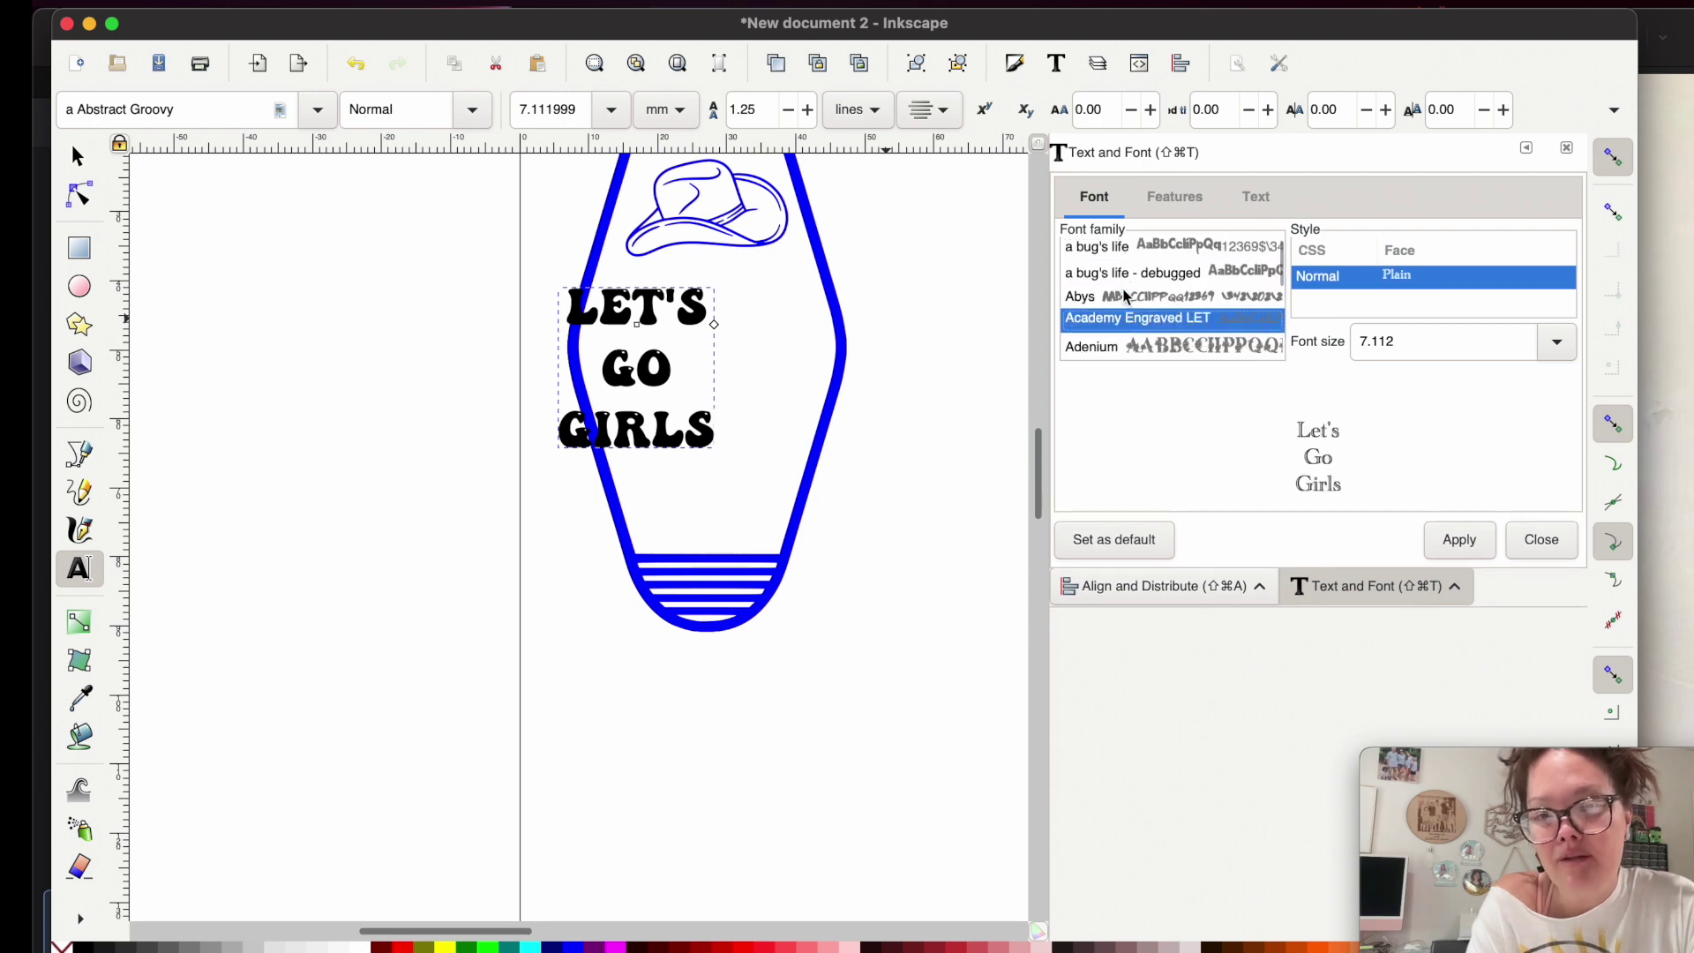
{"action": "scroll", "coordinate": [1126, 297], "scroll_direction": "down", "scroll_amount": 2}
{"action": "key", "text": "Down"}
{"action": "key", "text": "Down"}
{"action": "key", "text": "Down"}
{"action": "key", "text": "Down"}
{"action": "key", "text": "Down"}
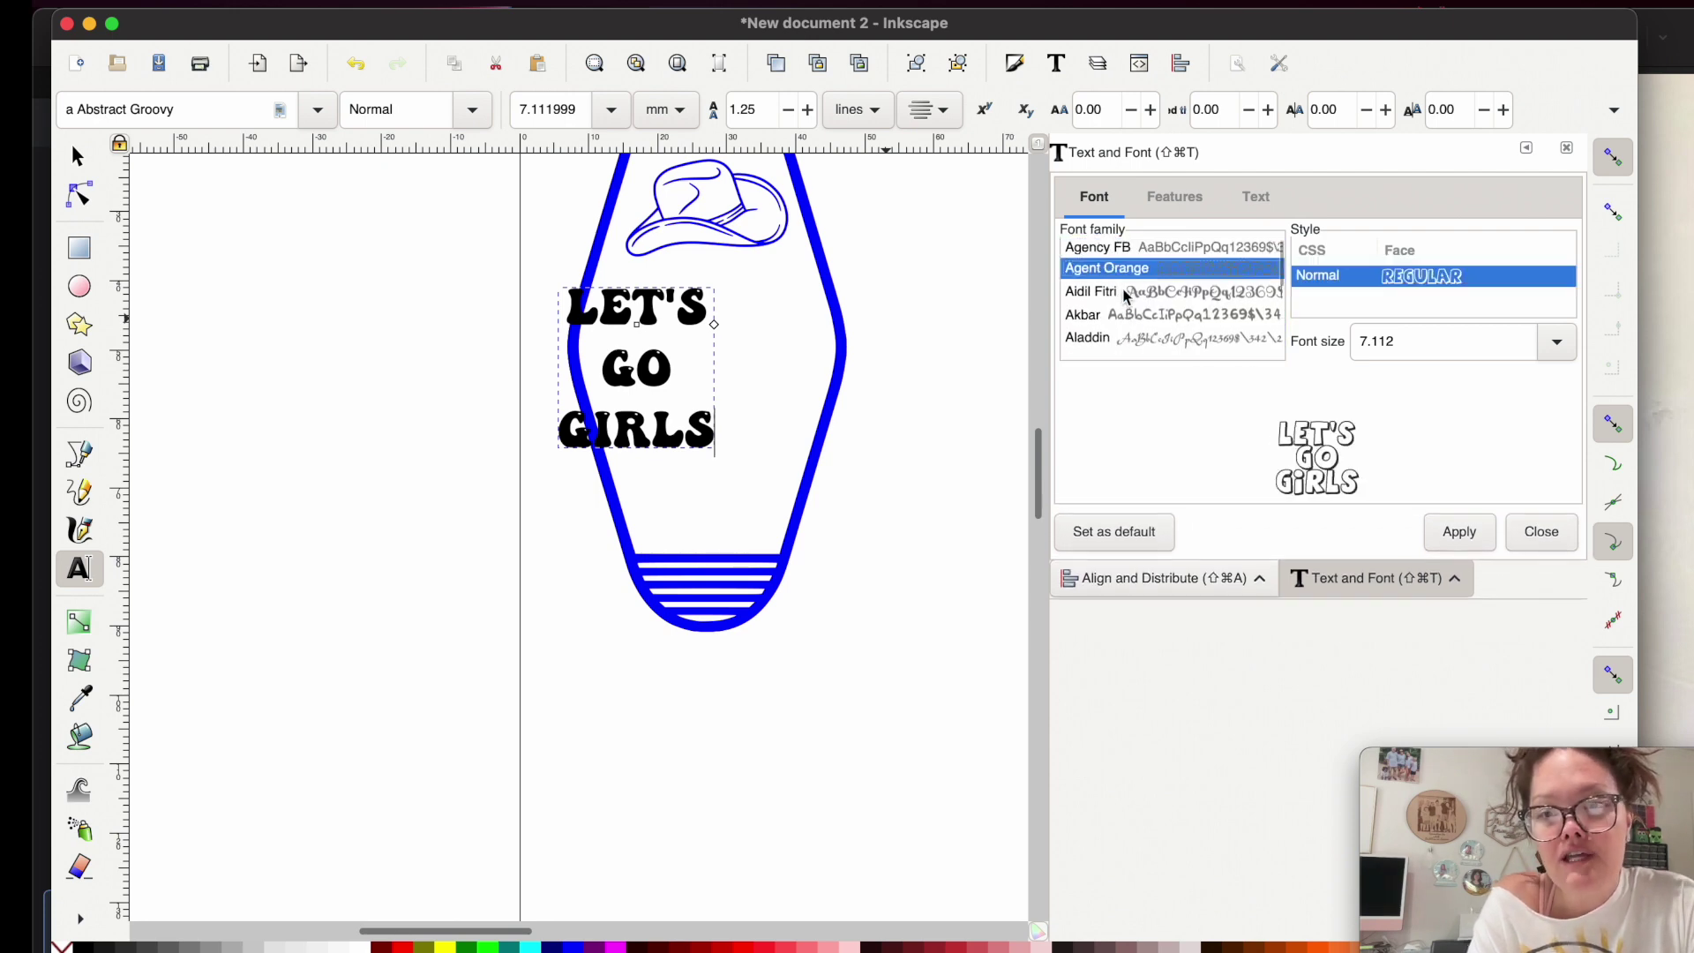
{"action": "key", "text": "Down"}
{"action": "key", "text": "Down"}
{"action": "key", "text": "Down"}
{"action": "key", "text": "Down"}
{"action": "key", "text": "Down"}
{"action": "key", "text": "Return"}
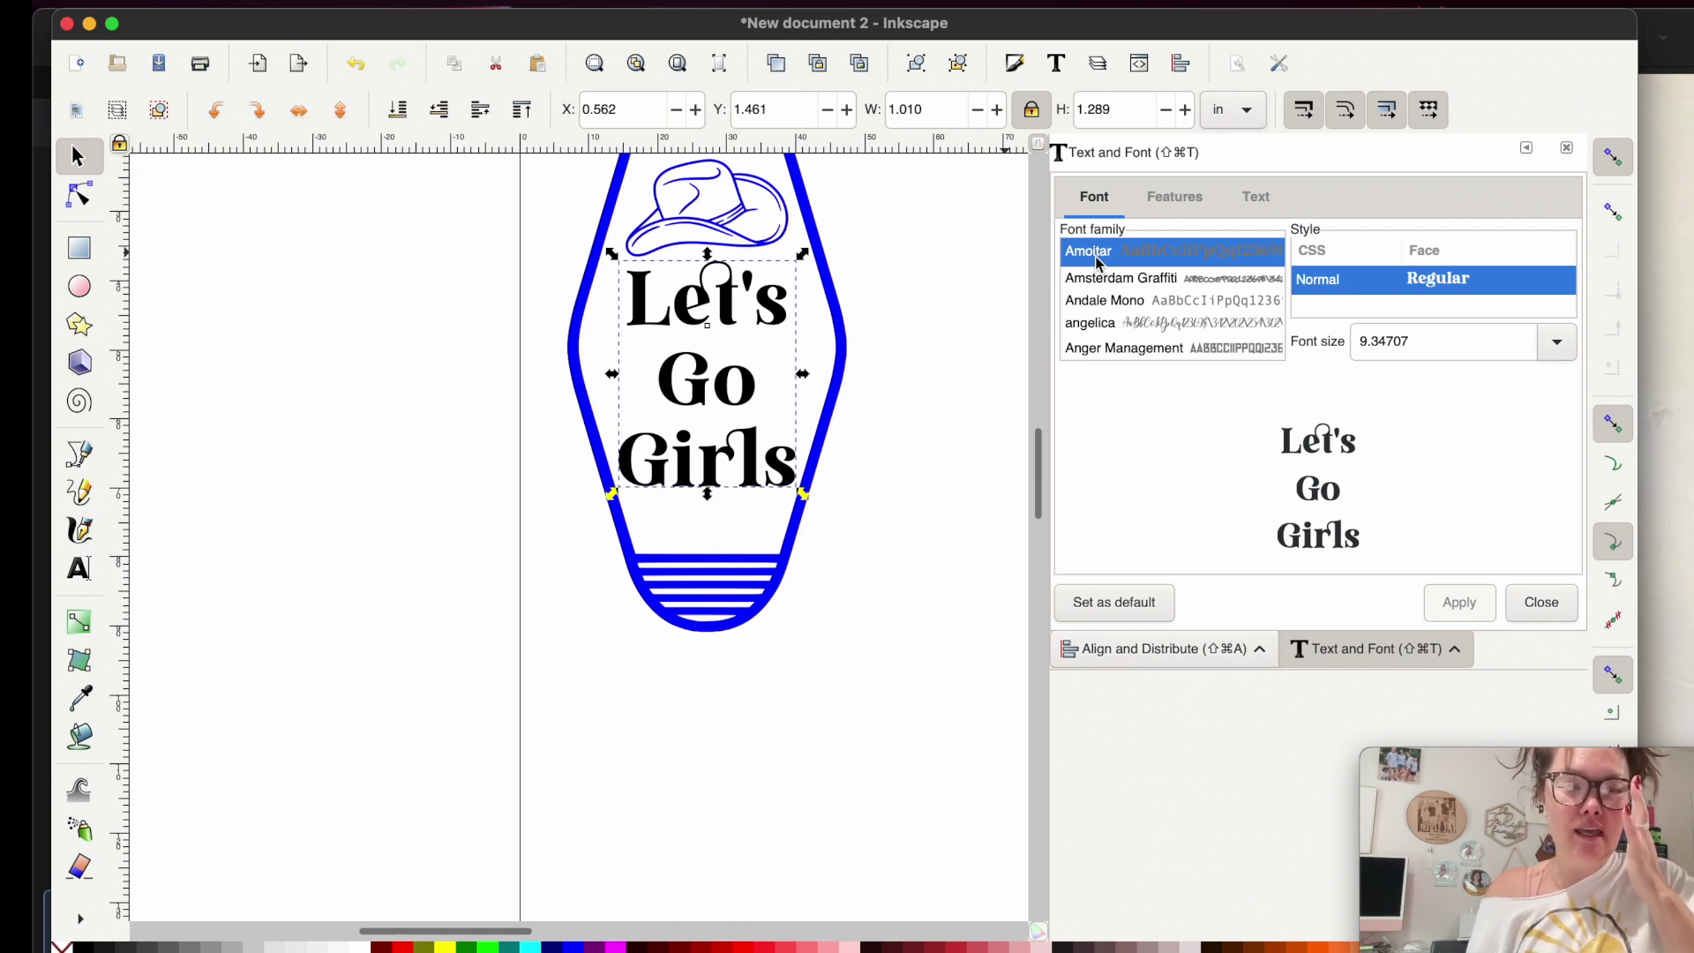
Select the text, hat and keychain shape together and center them on a common vertical axis
{"action": "scroll", "coordinate": [712, 356], "scroll_direction": "up", "scroll_amount": 3}
{"action": "scroll", "coordinate": [713, 356], "scroll_direction": "left", "scroll_amount": 1}
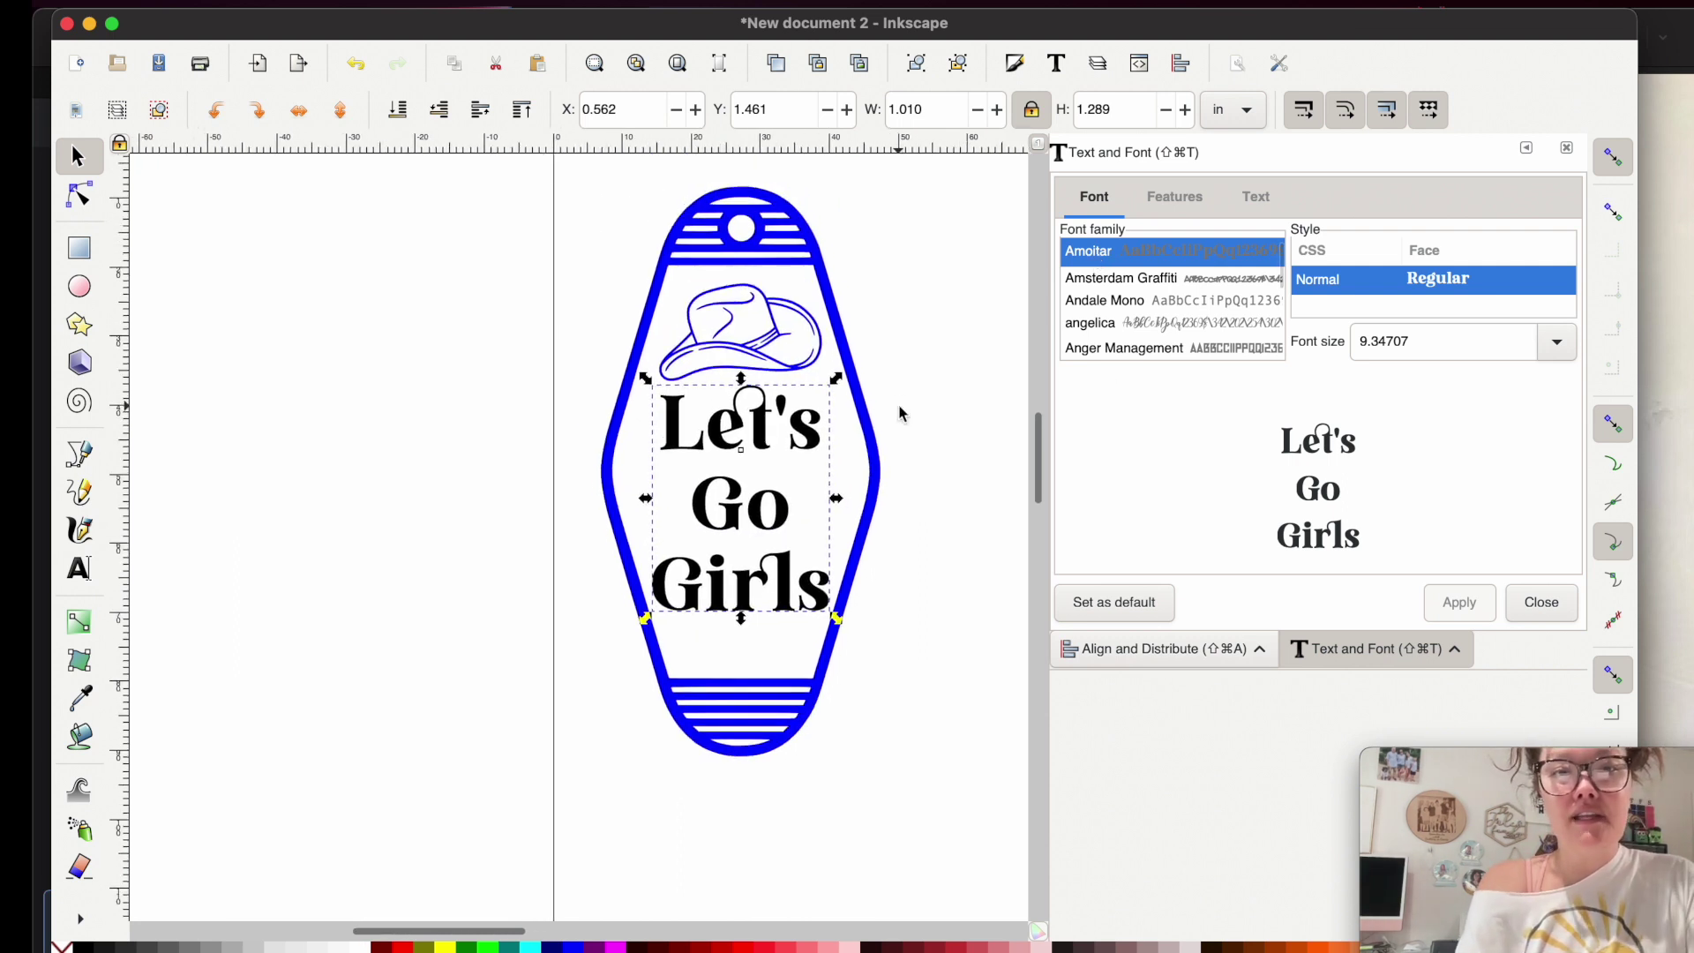
{"action": "left_click", "coordinate": [715, 354], "text": "shift"}
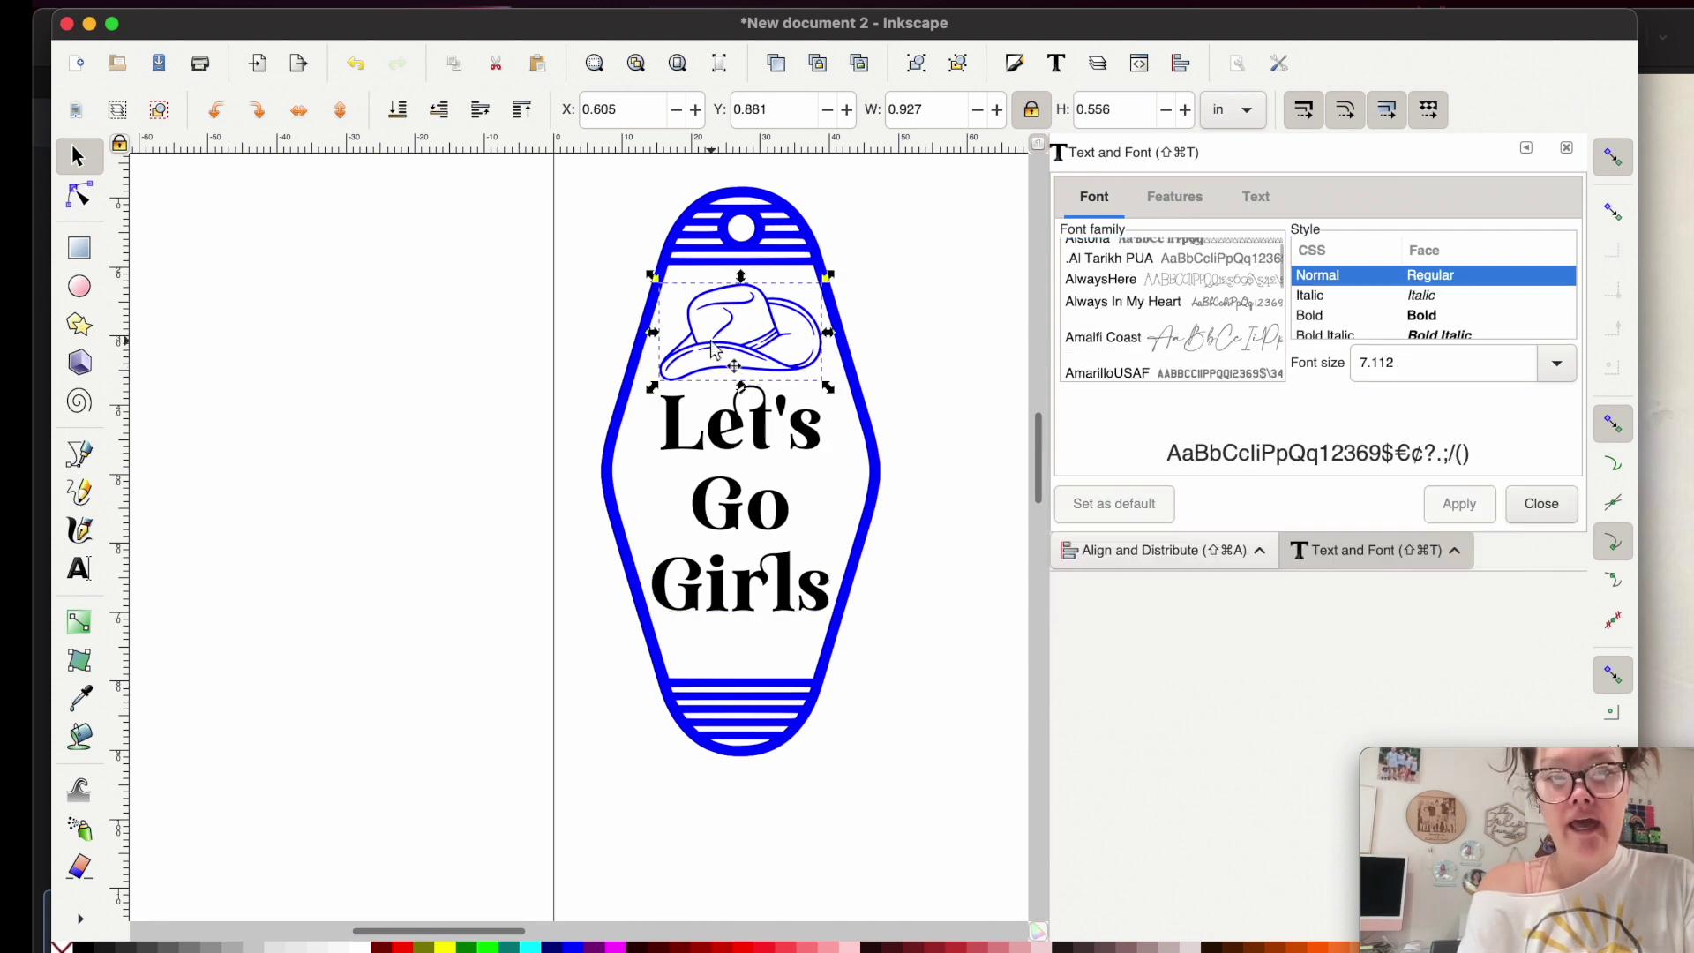
{"action": "left_click", "coordinate": [732, 757], "text": "shift"}
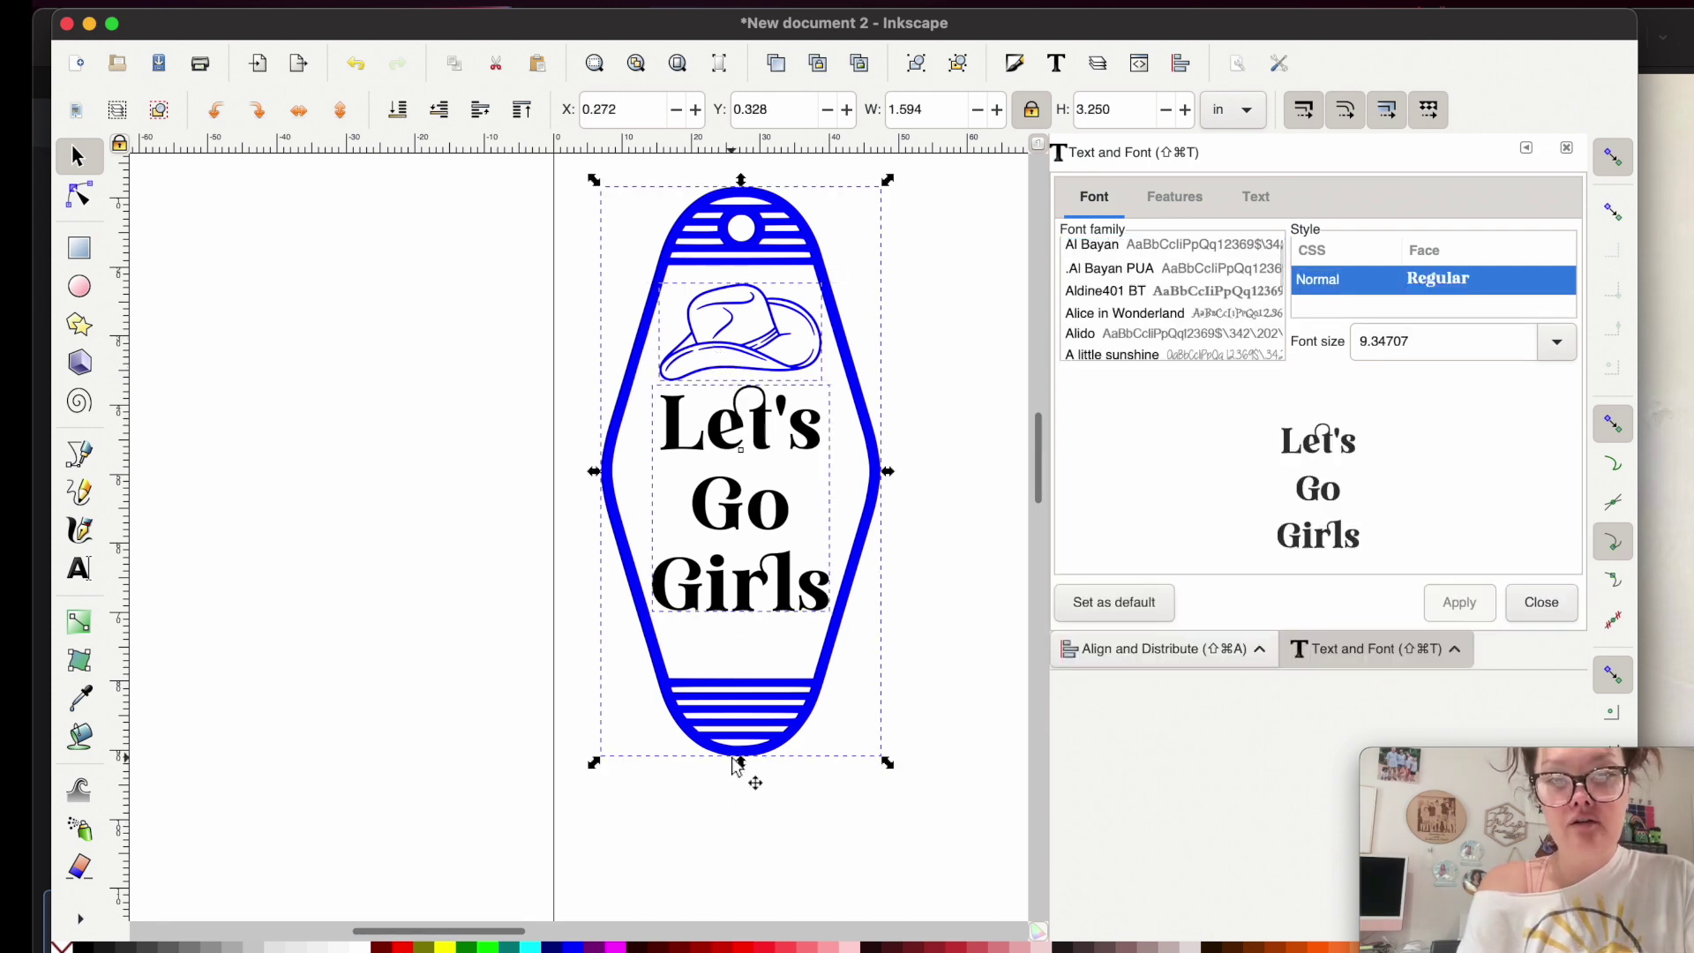
{"action": "left_click", "coordinate": [1210, 653]}
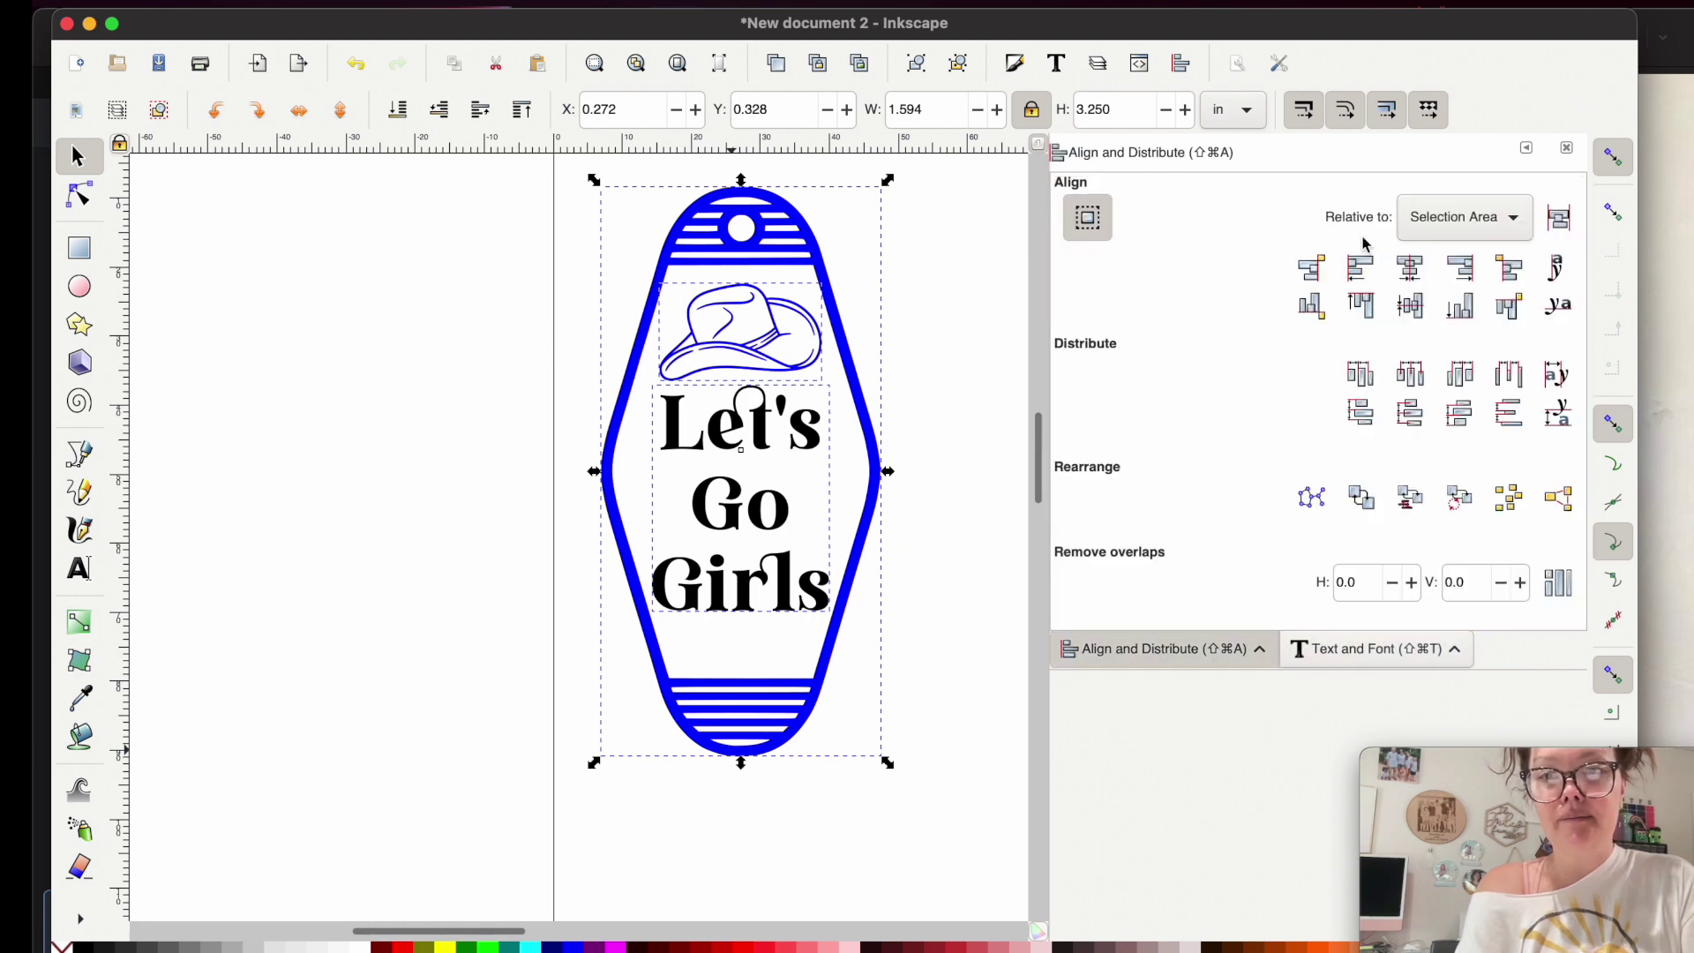
{"action": "left_click", "coordinate": [1410, 269]}
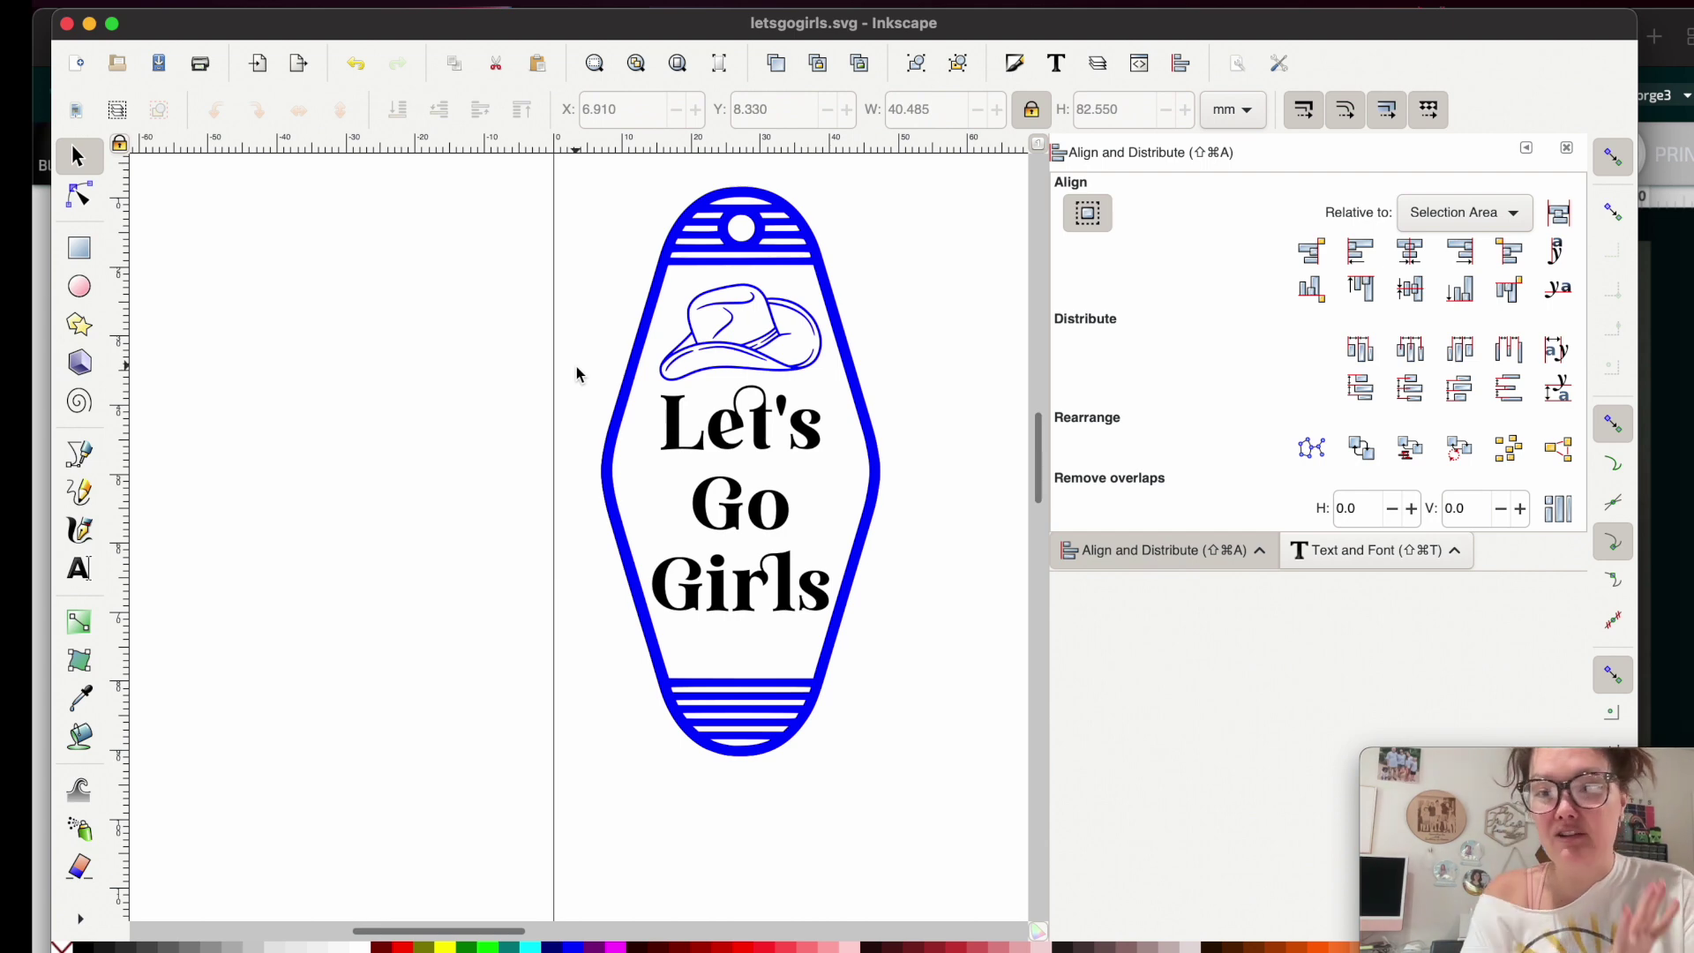
Switch to the Glowforge web app and upload letsgogirls.svg as new artwork
{"action": "left_click_drag", "start_coordinate": [302, 18], "coordinate": [294, 125]}
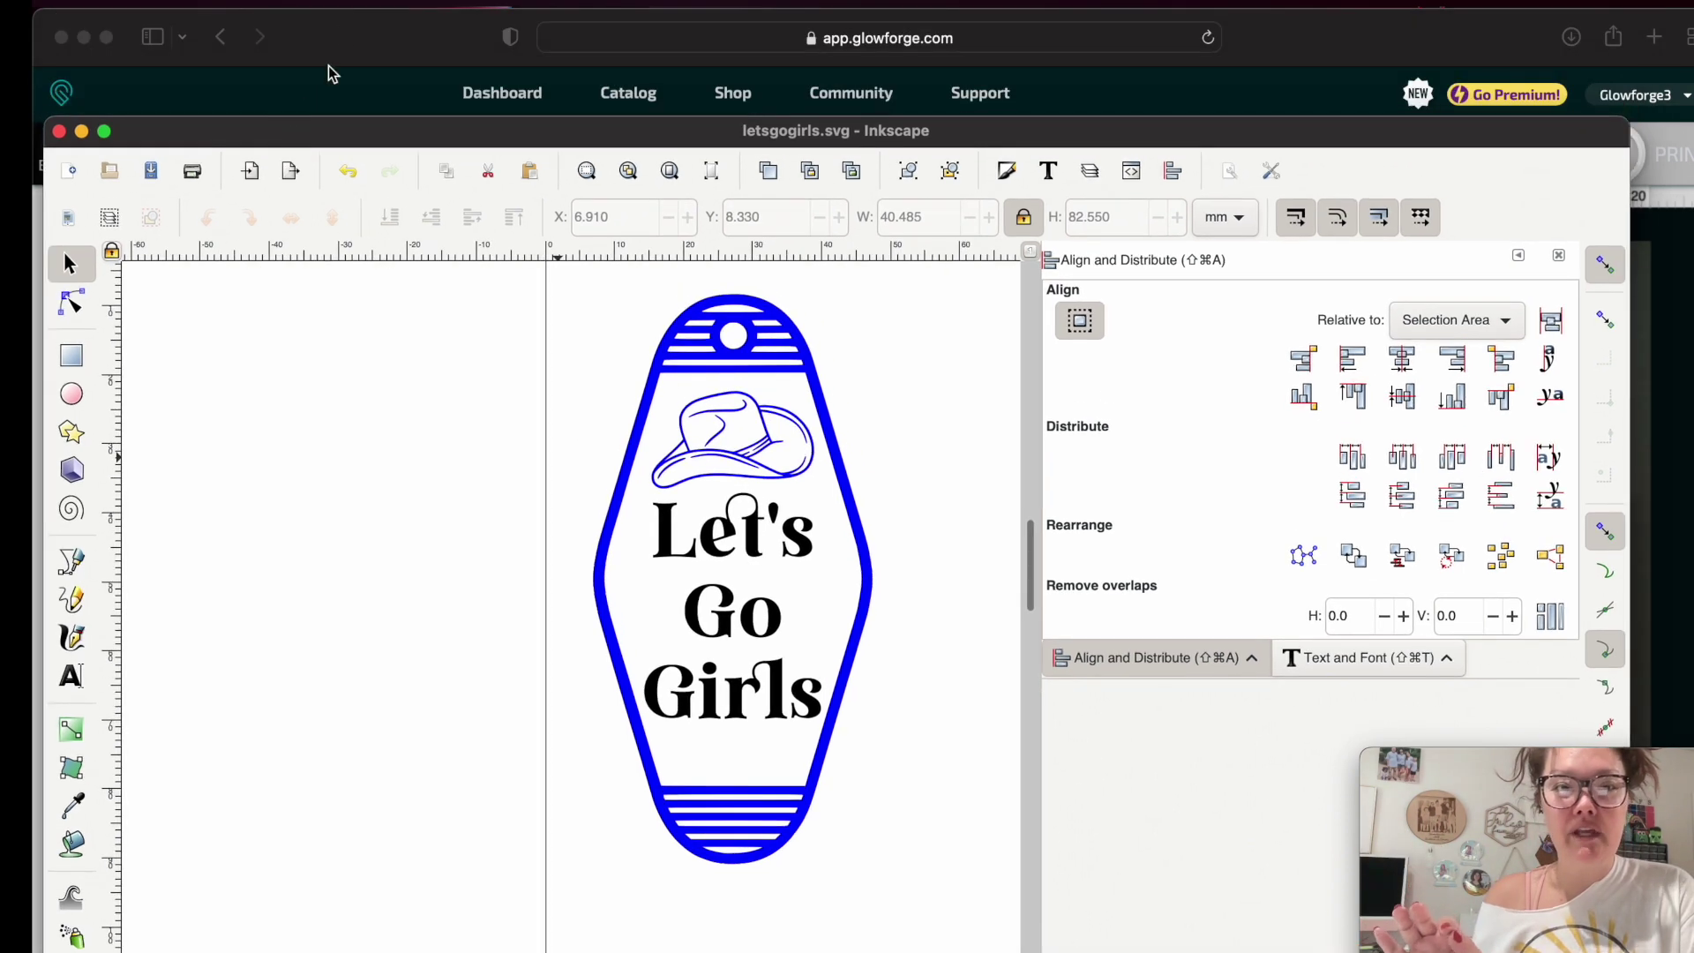
{"action": "left_click", "coordinate": [331, 73]}
{"action": "left_click", "coordinate": [919, 153]}
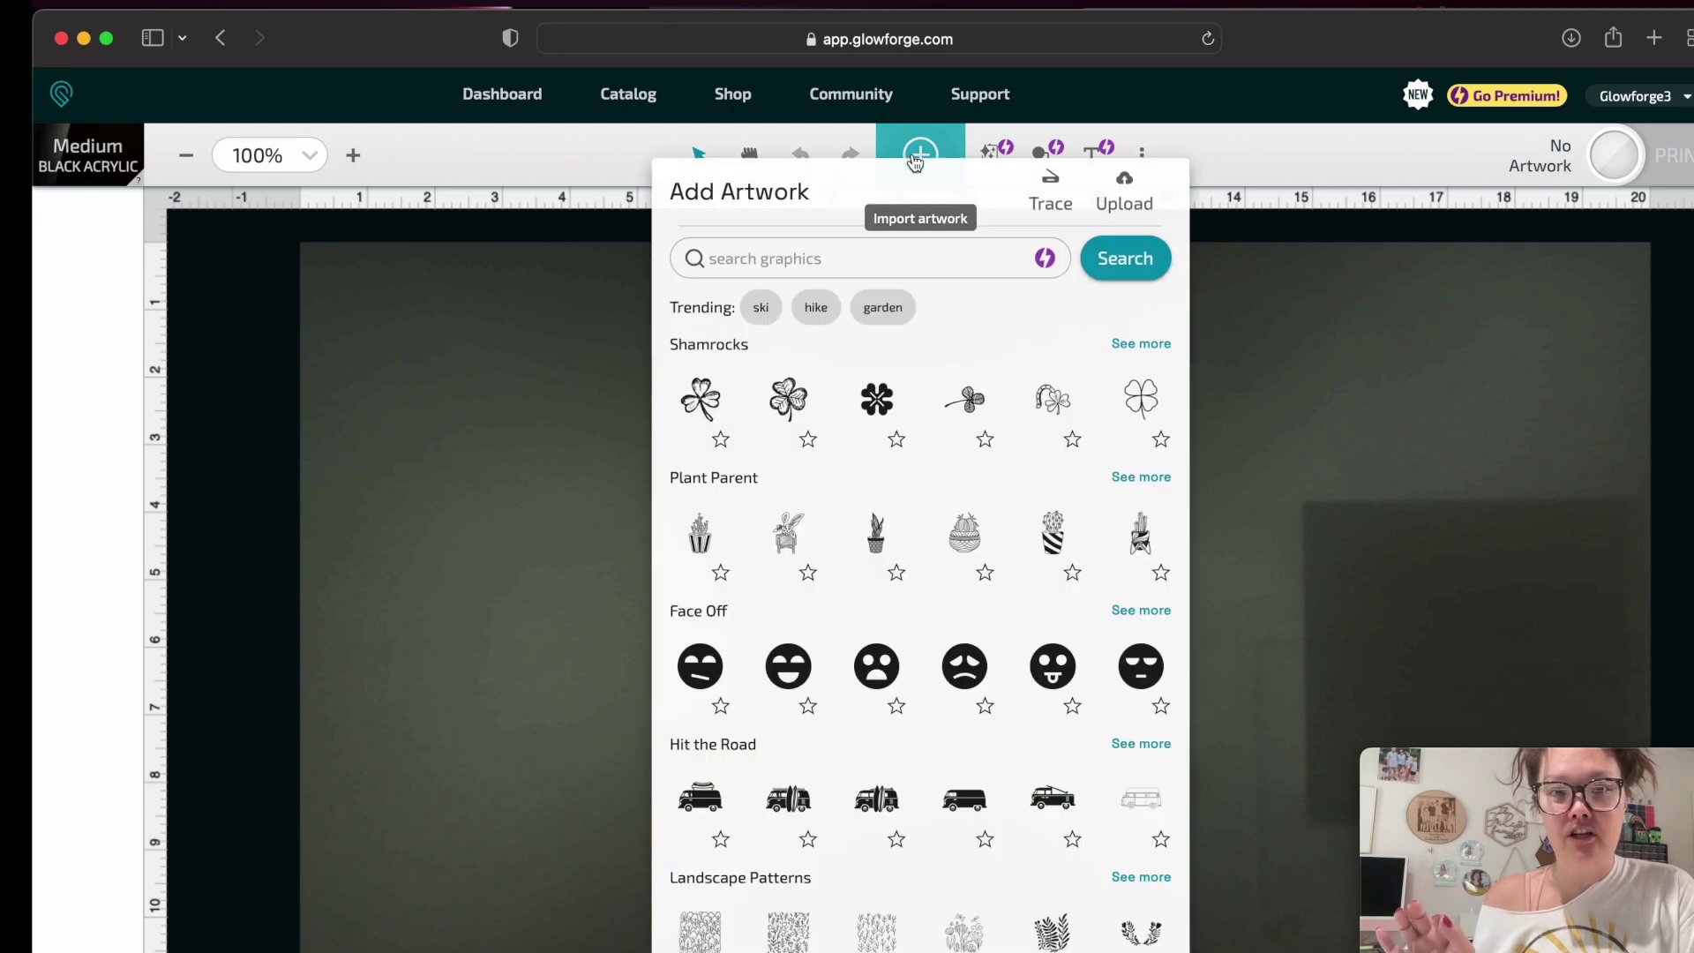
{"action": "left_click", "coordinate": [1127, 189]}
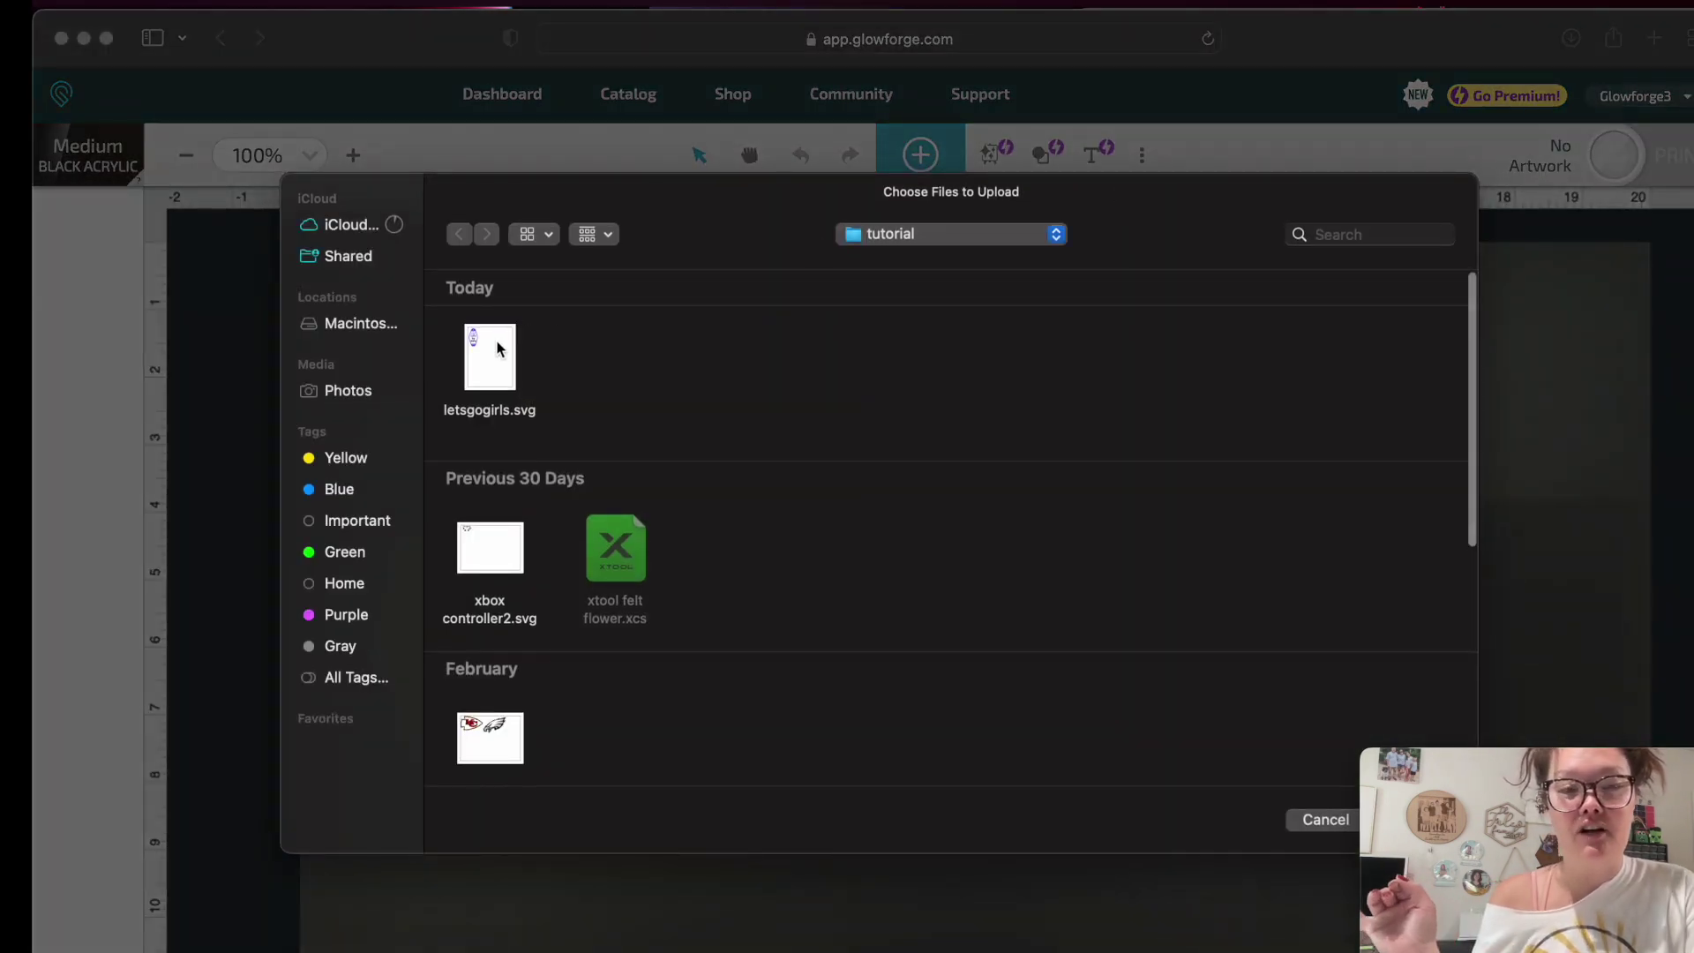
{"action": "left_click", "coordinate": [497, 348]}
{"action": "double_click", "coordinate": [500, 349]}
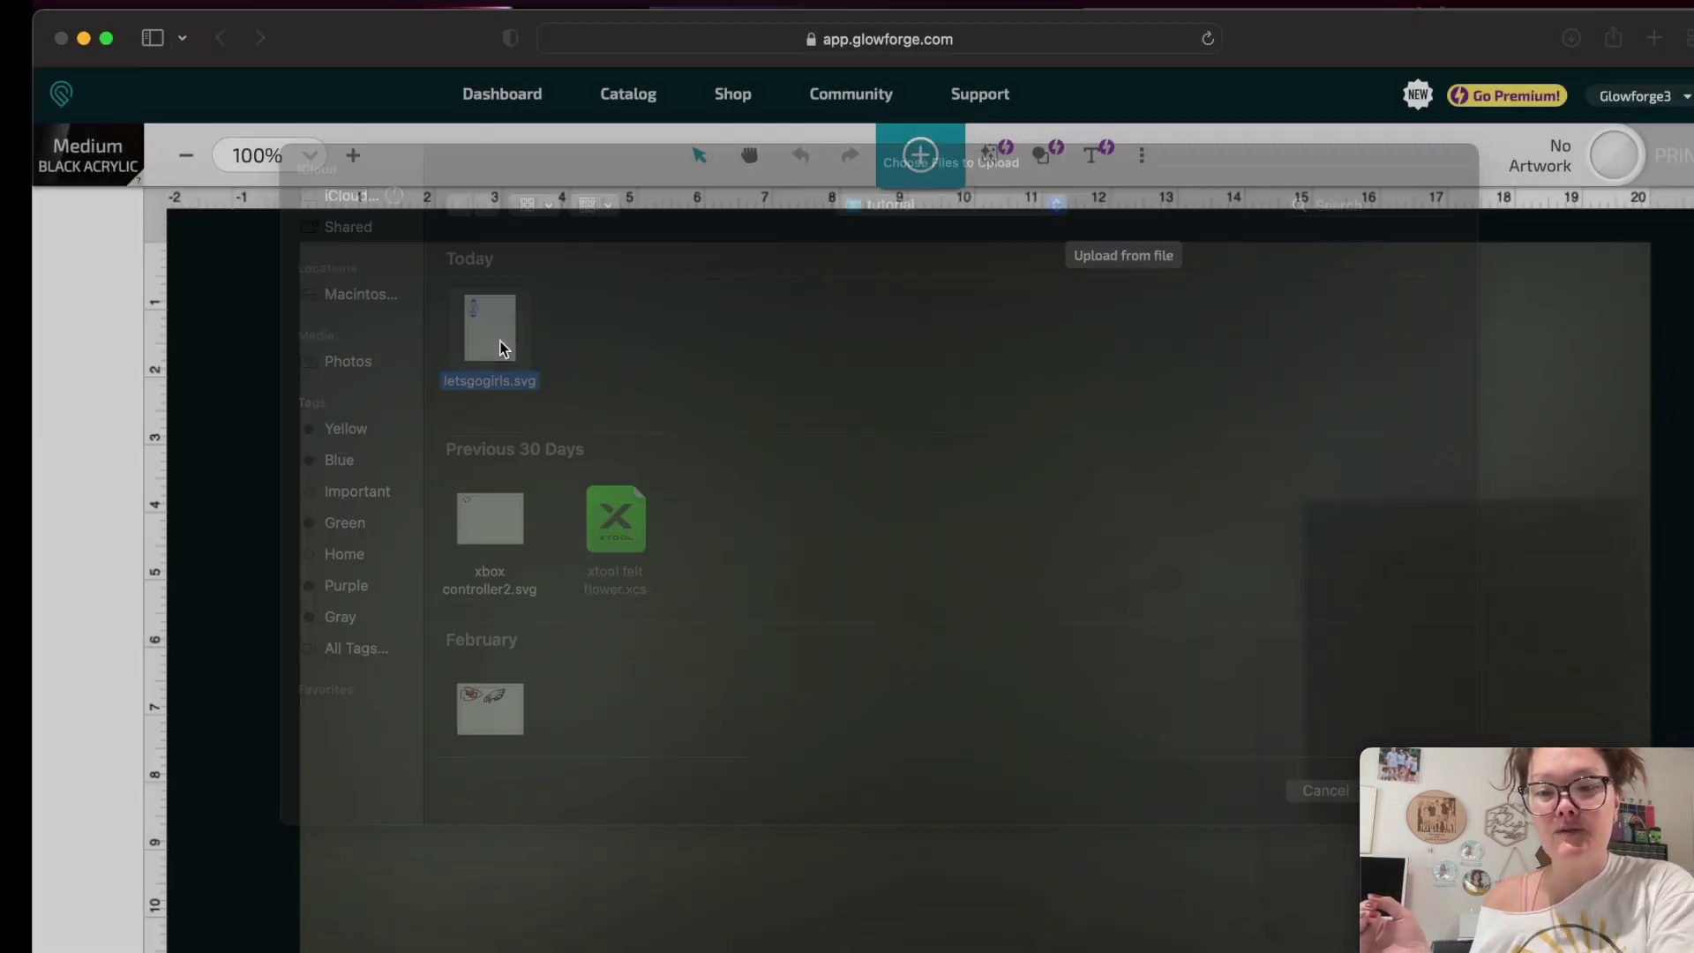
Delete the uploaded keychain artwork from the Glowforge workspace and return to the design in Inkscape
{"action": "mouse_move", "coordinate": [1537, 771]}
{"action": "left_click_drag", "start_coordinate": [1536, 770], "coordinate": [1485, 211]}
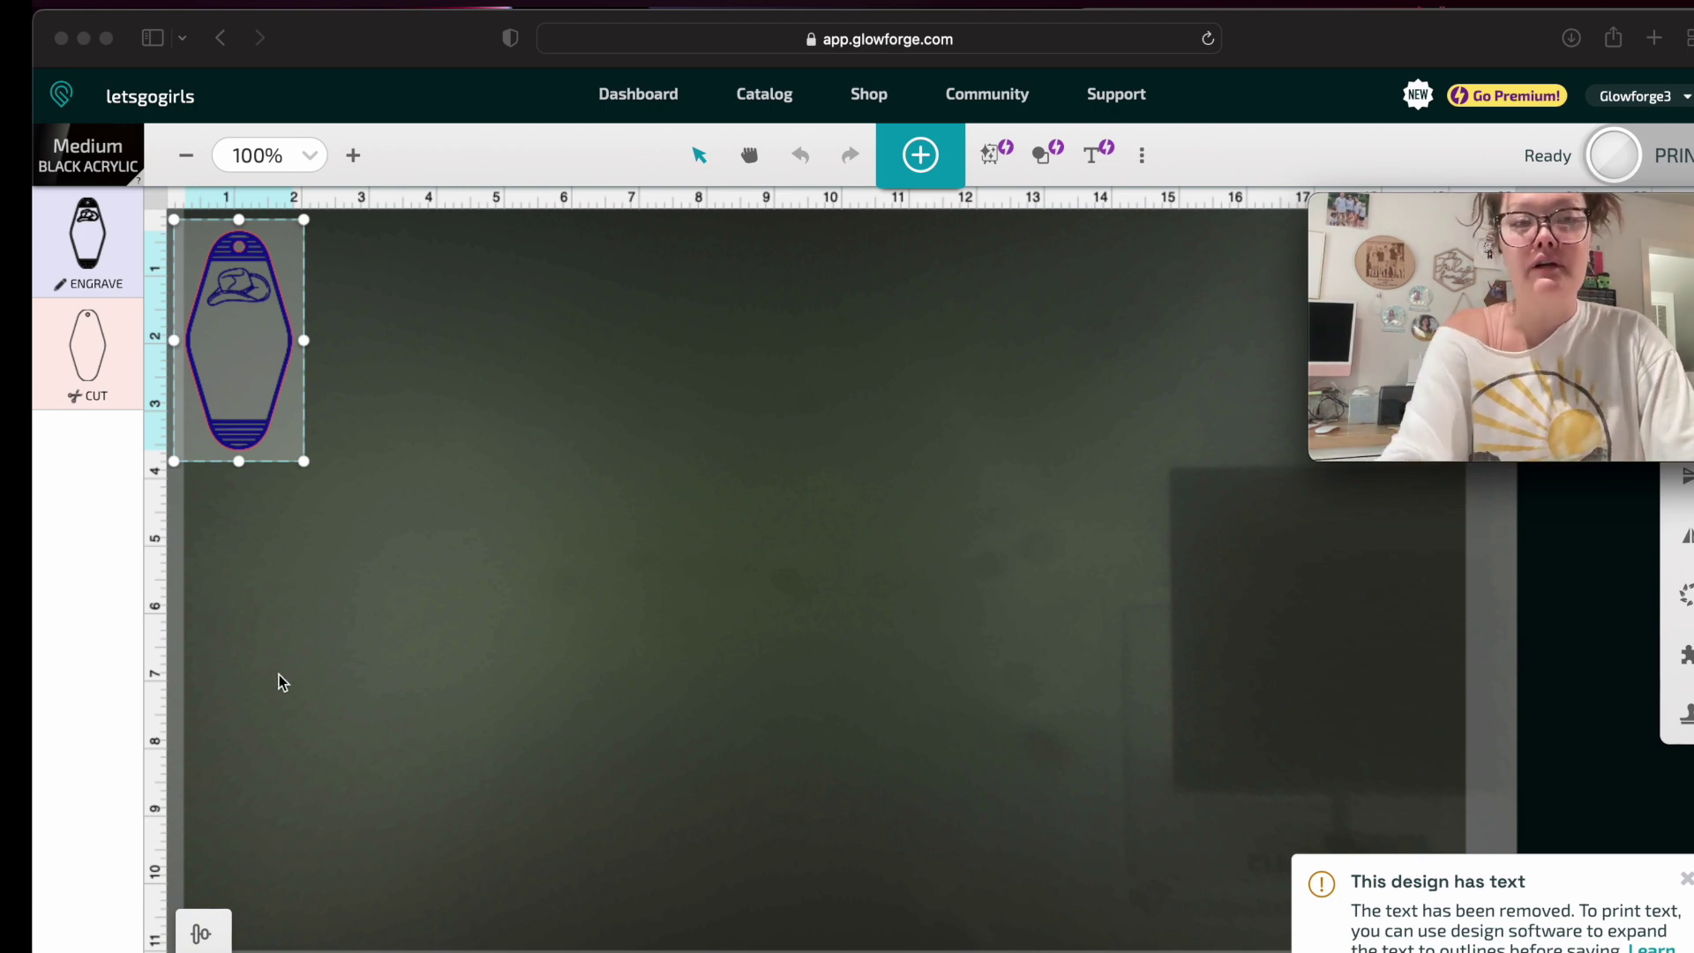
{"action": "key", "text": "Delete"}
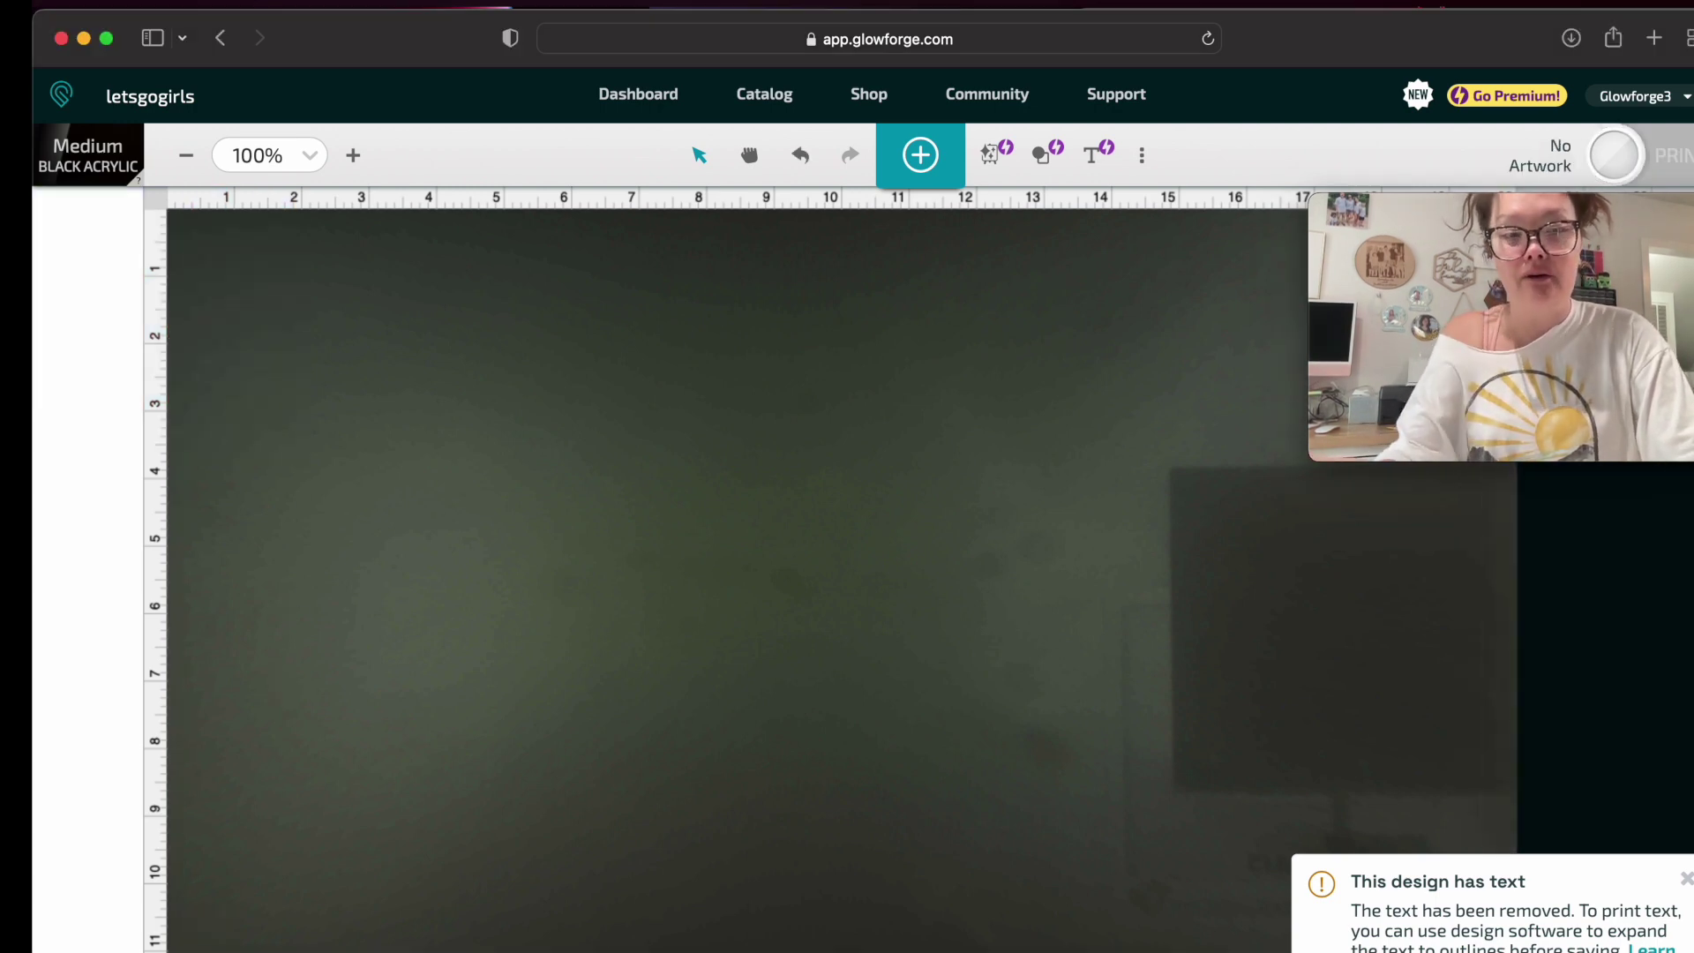
{"action": "key", "text": "super+Tab"}
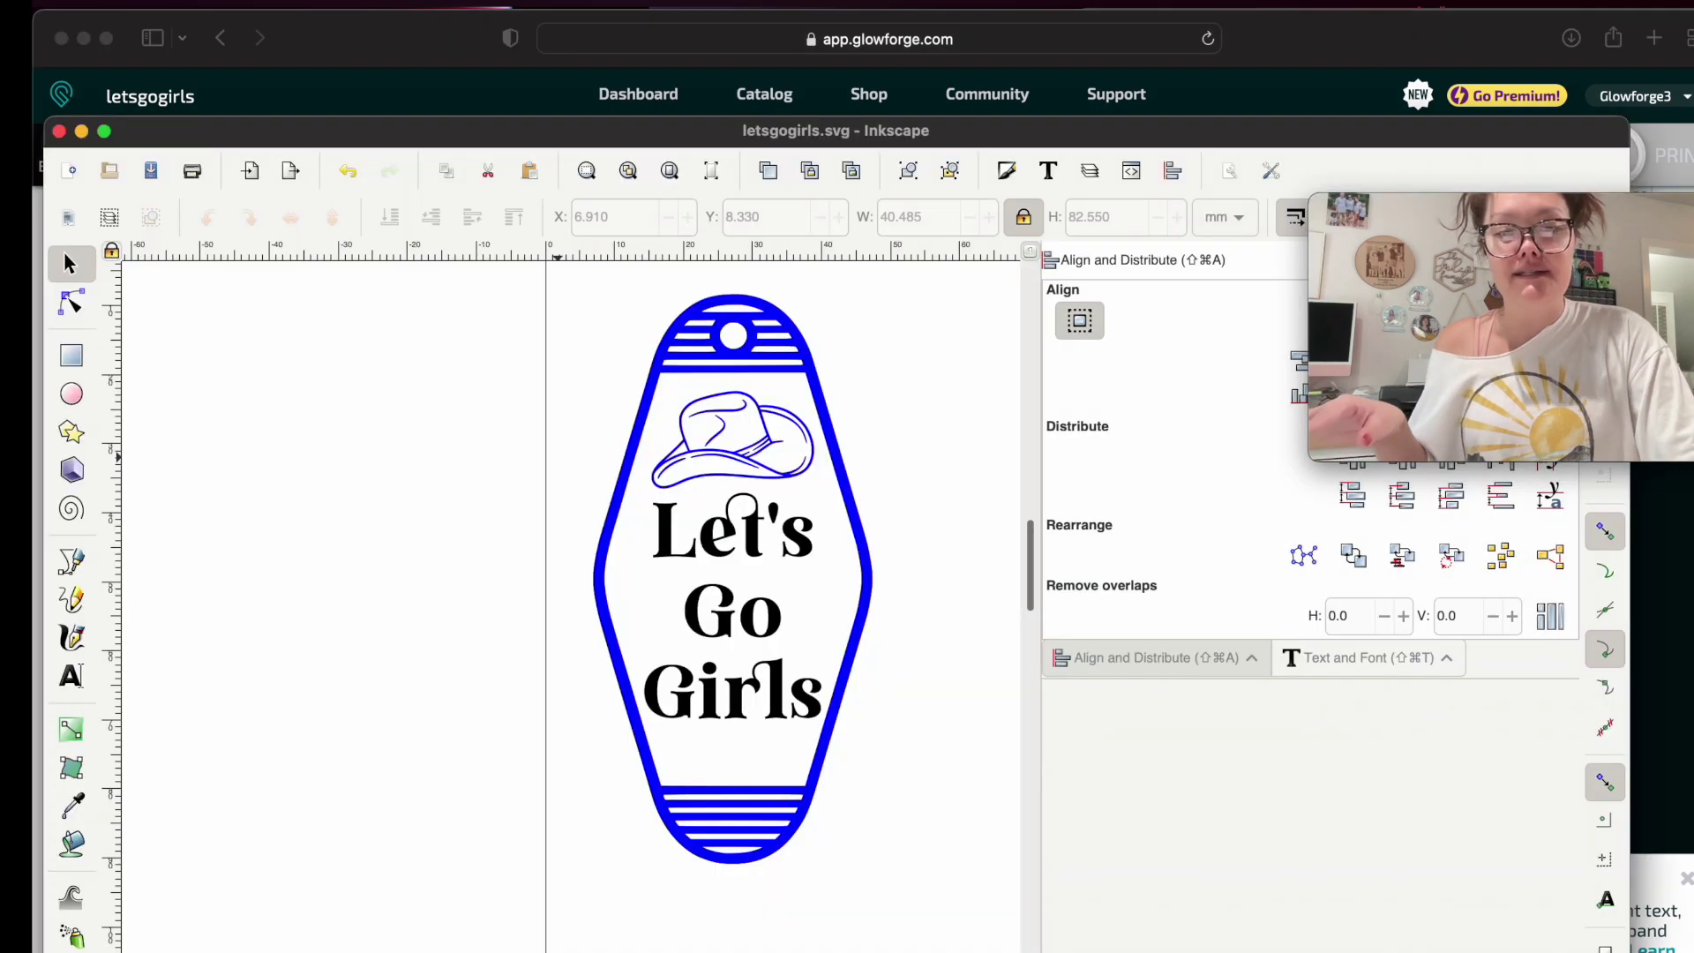
Convert the "Let's Go Girls" text below the hat to paths and ungroup it into separate letters
{"action": "left_click", "coordinate": [769, 587]}
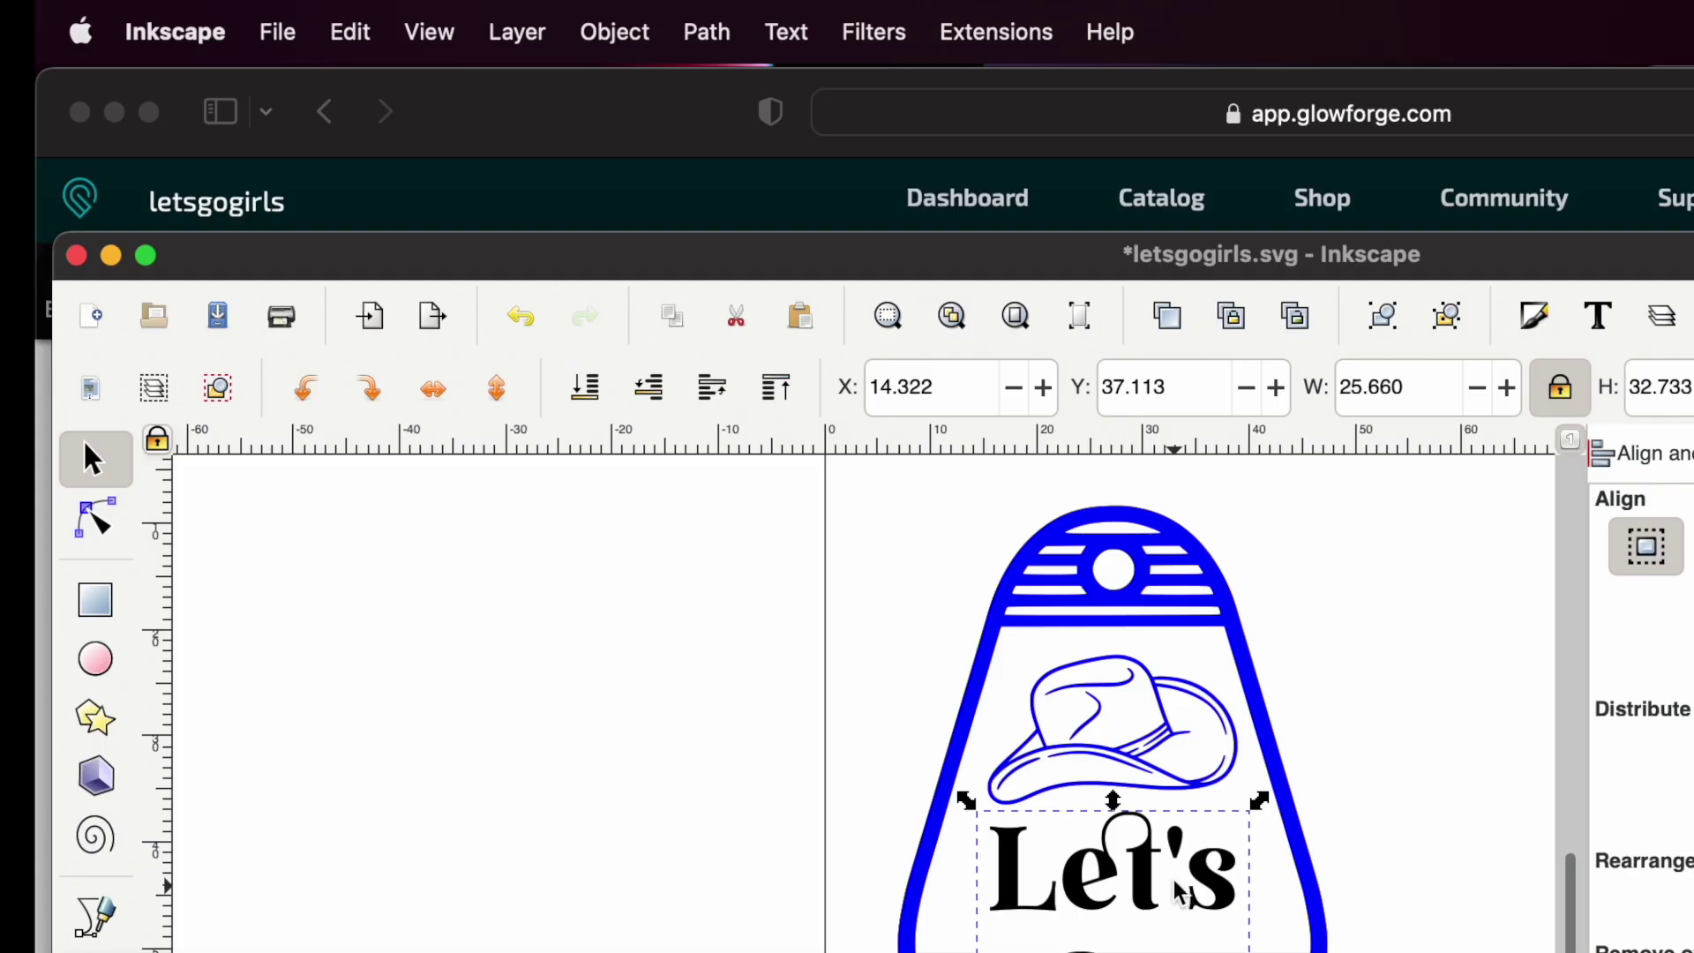
{"action": "left_click", "coordinate": [705, 30]}
{"action": "mouse_move", "coordinate": [660, 30]}
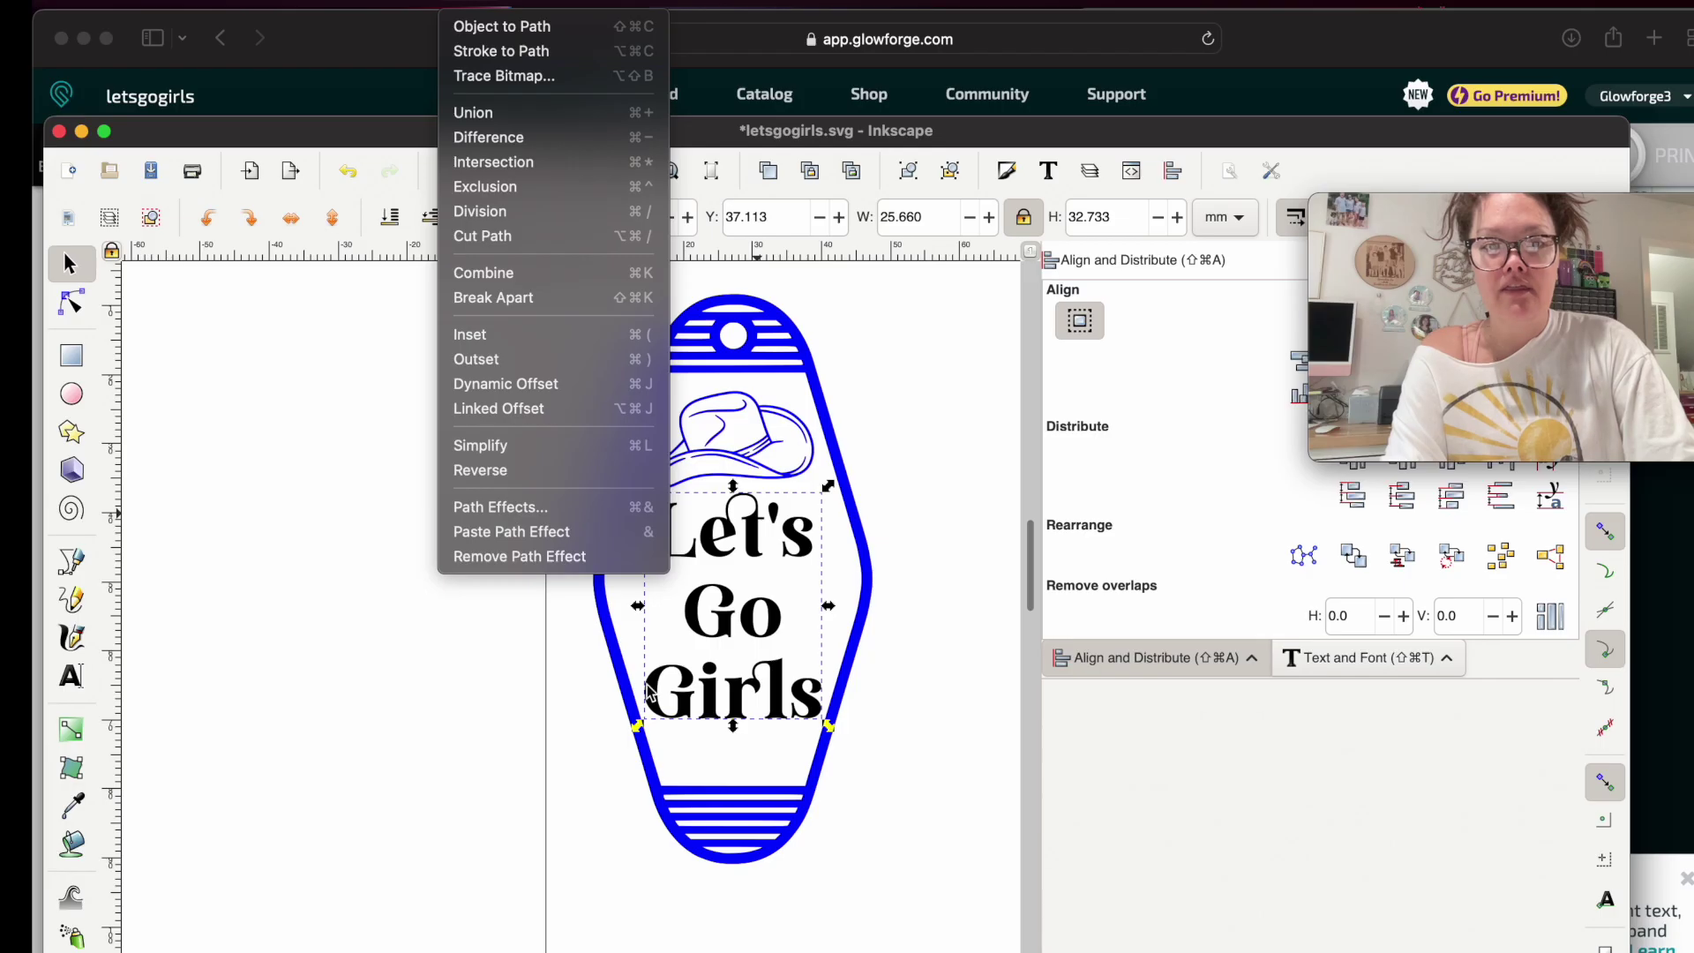
{"action": "left_click", "coordinate": [648, 693]}
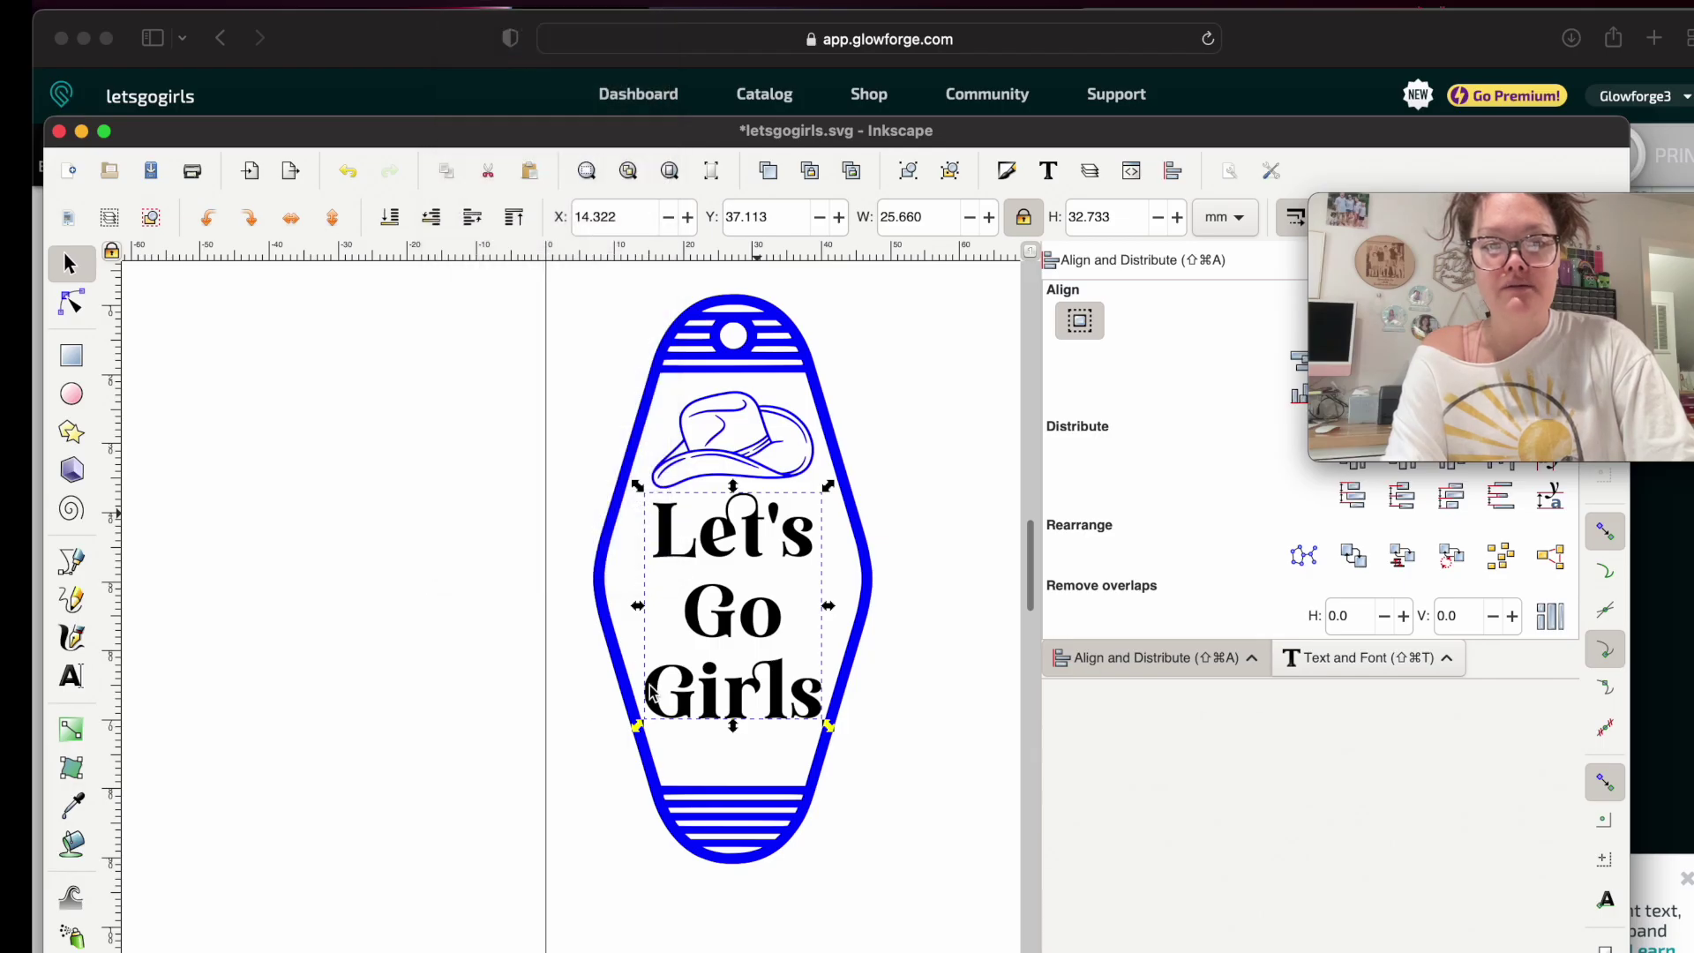
{"action": "key", "text": "shift+super+g"}
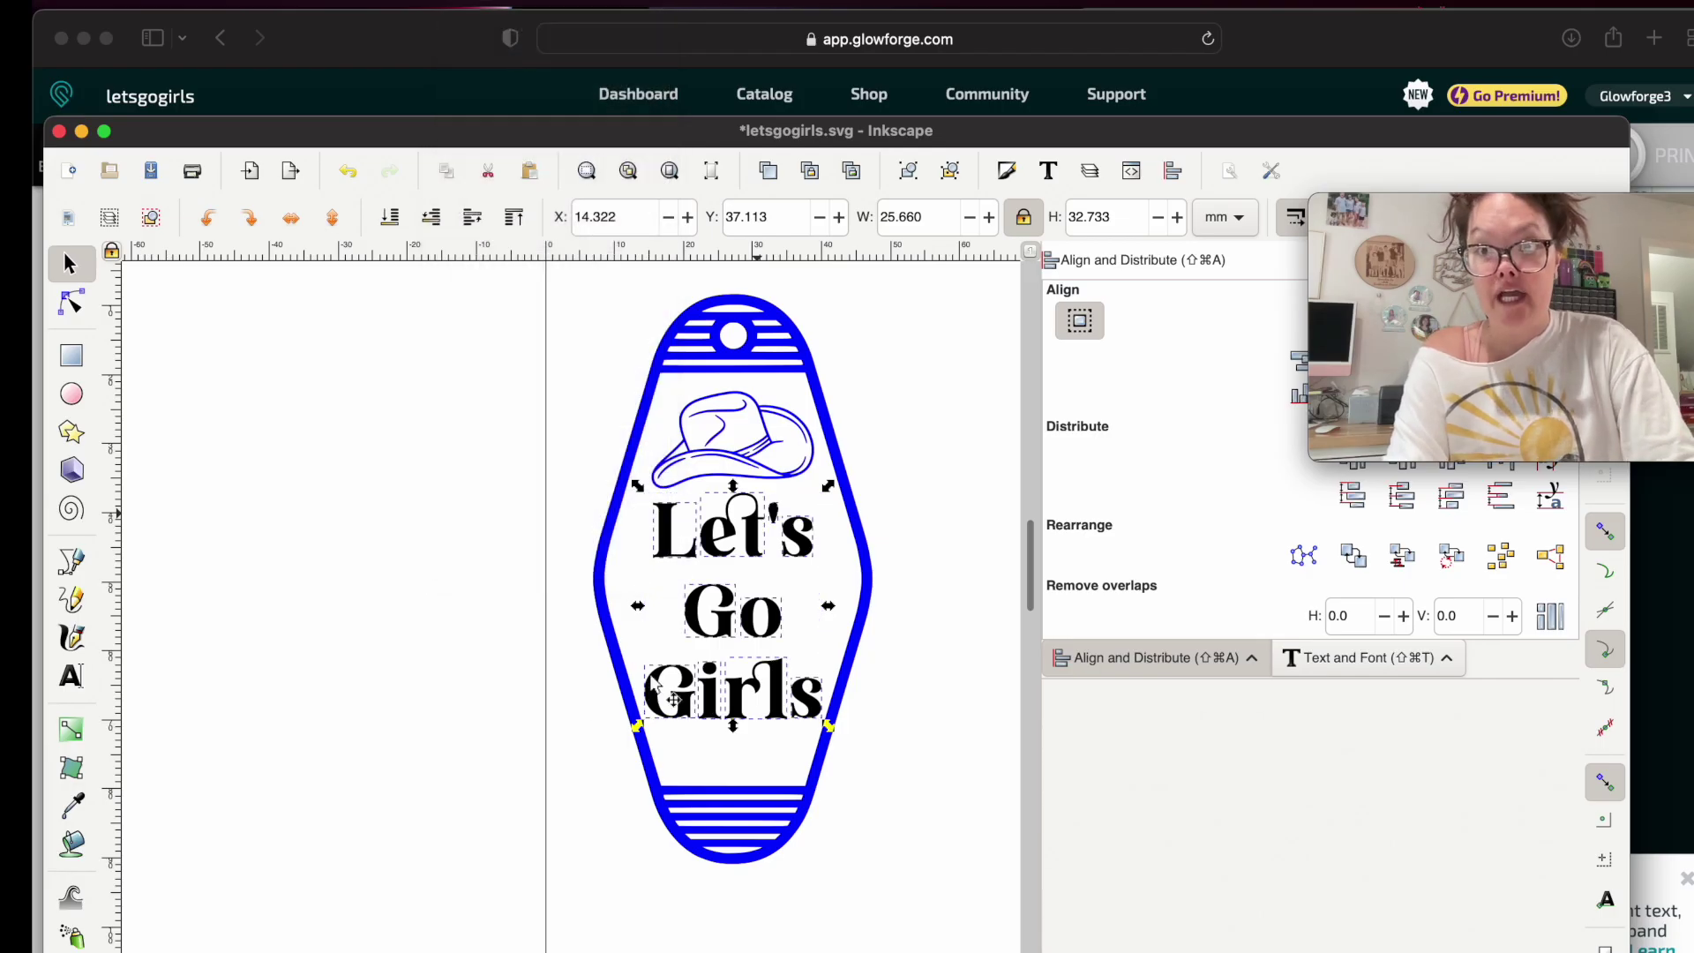
Unite the separate letters into a single path and move the design window up to bring the color palette into view
{"action": "right_click", "coordinate": [687, 538]}
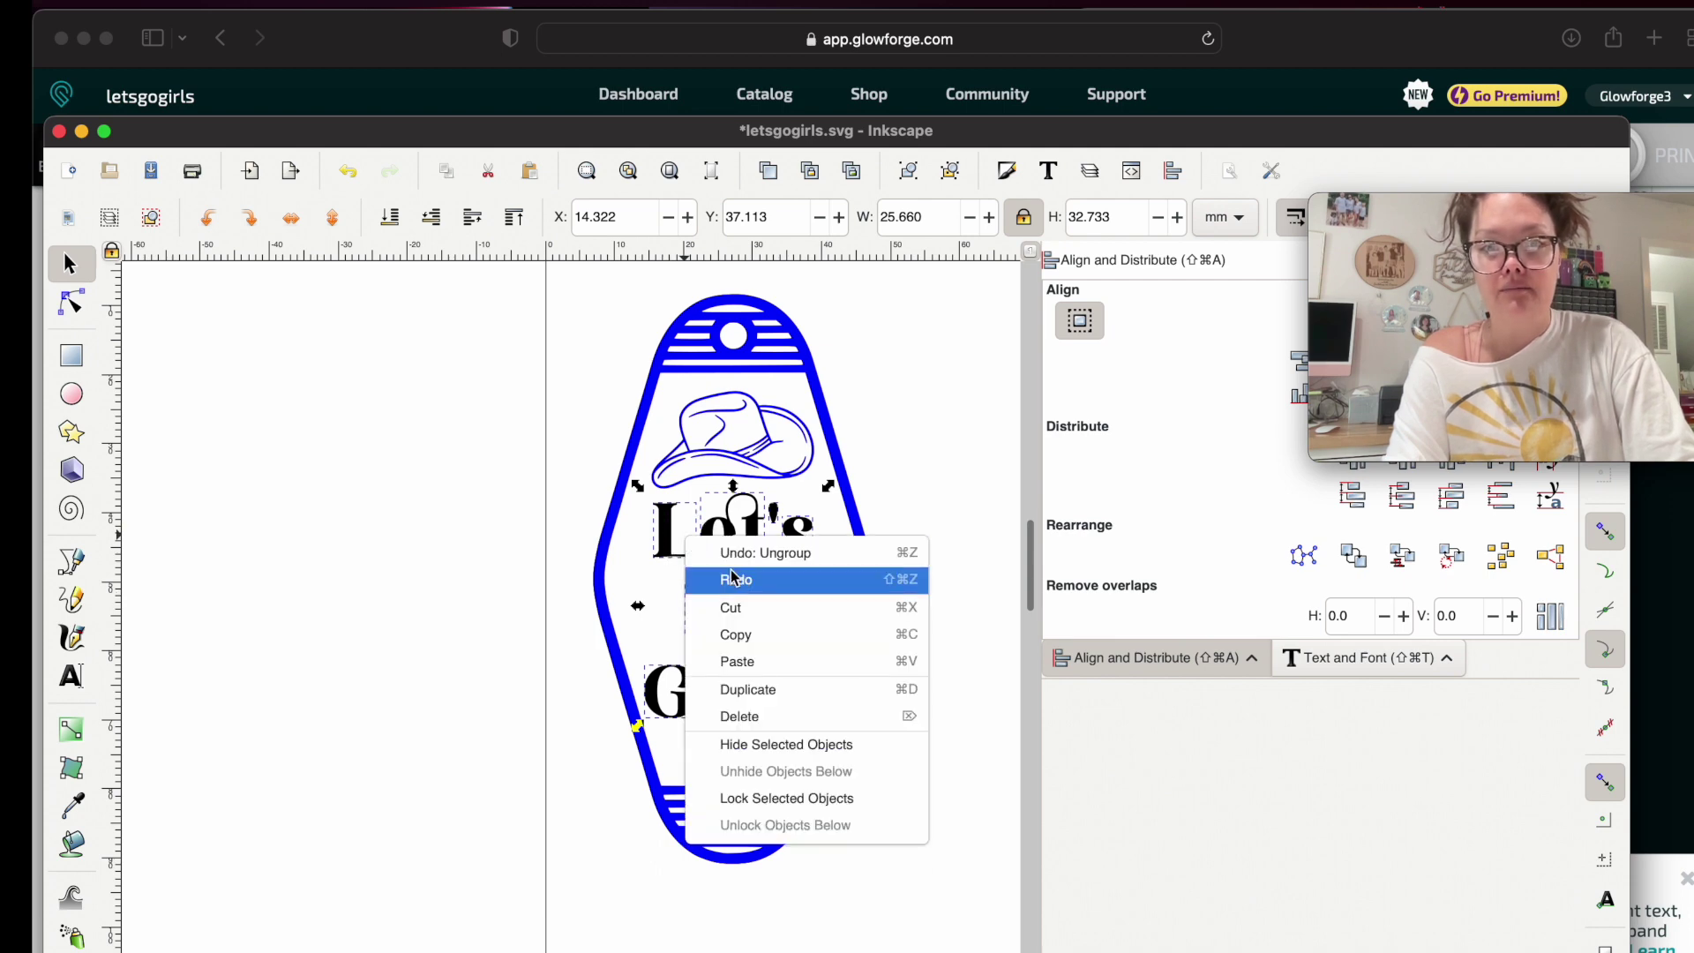
{"action": "left_click", "coordinate": [673, 549]}
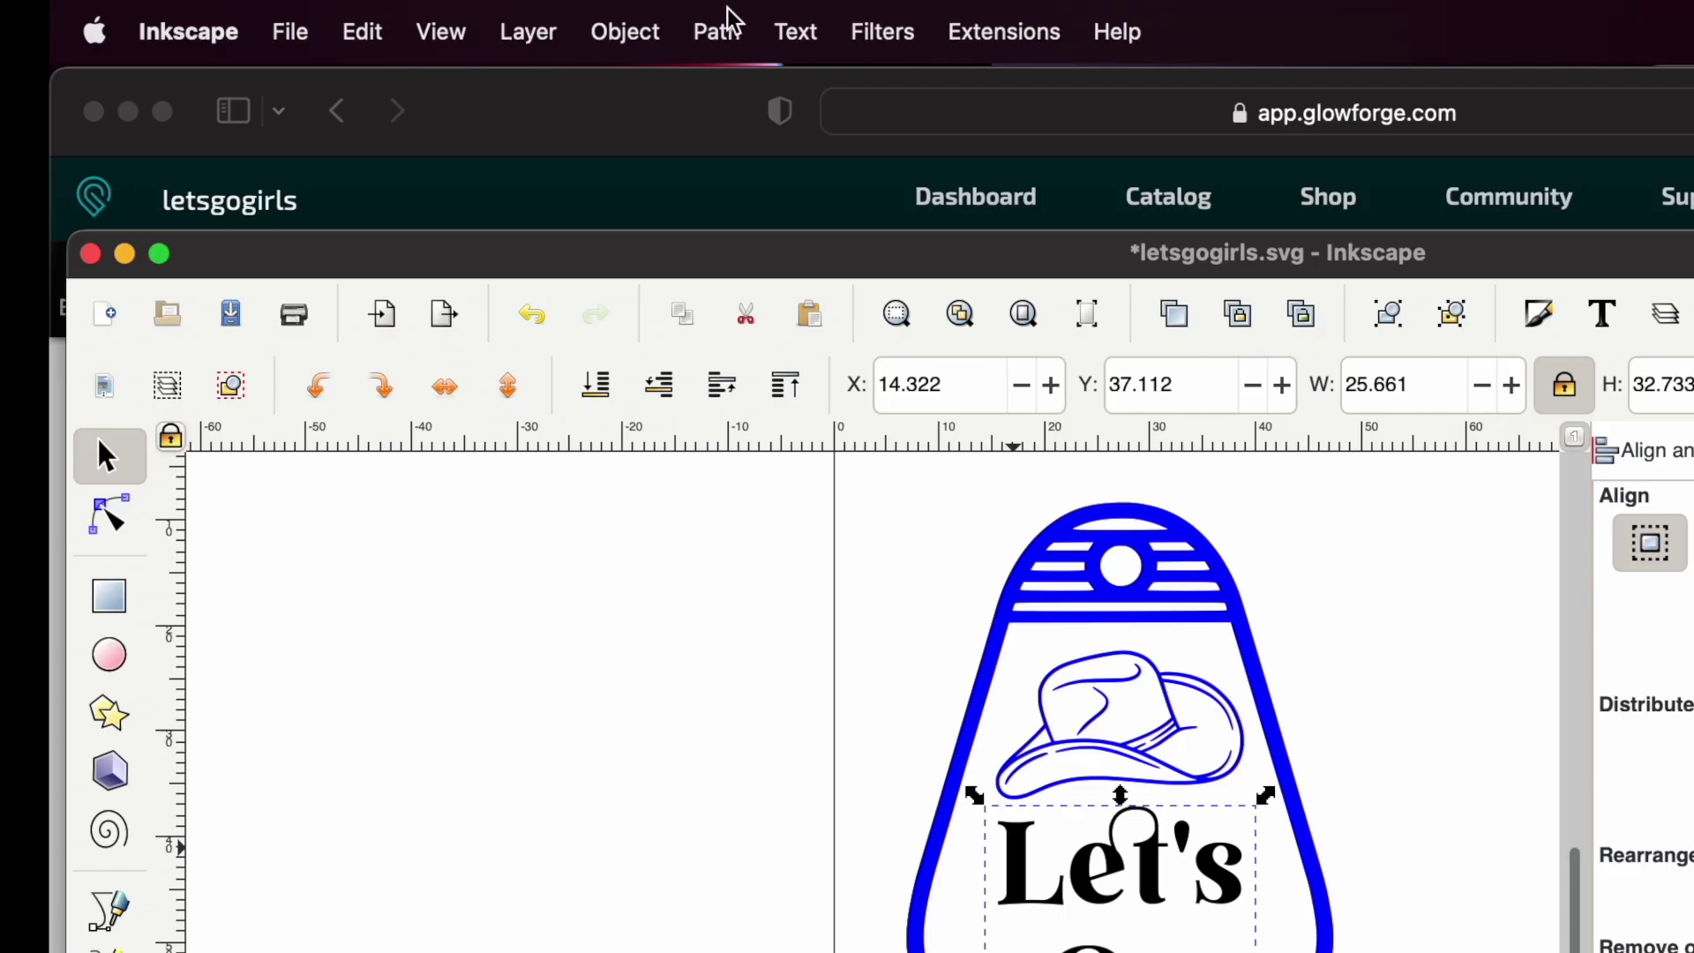
{"action": "left_click", "coordinate": [728, 18]}
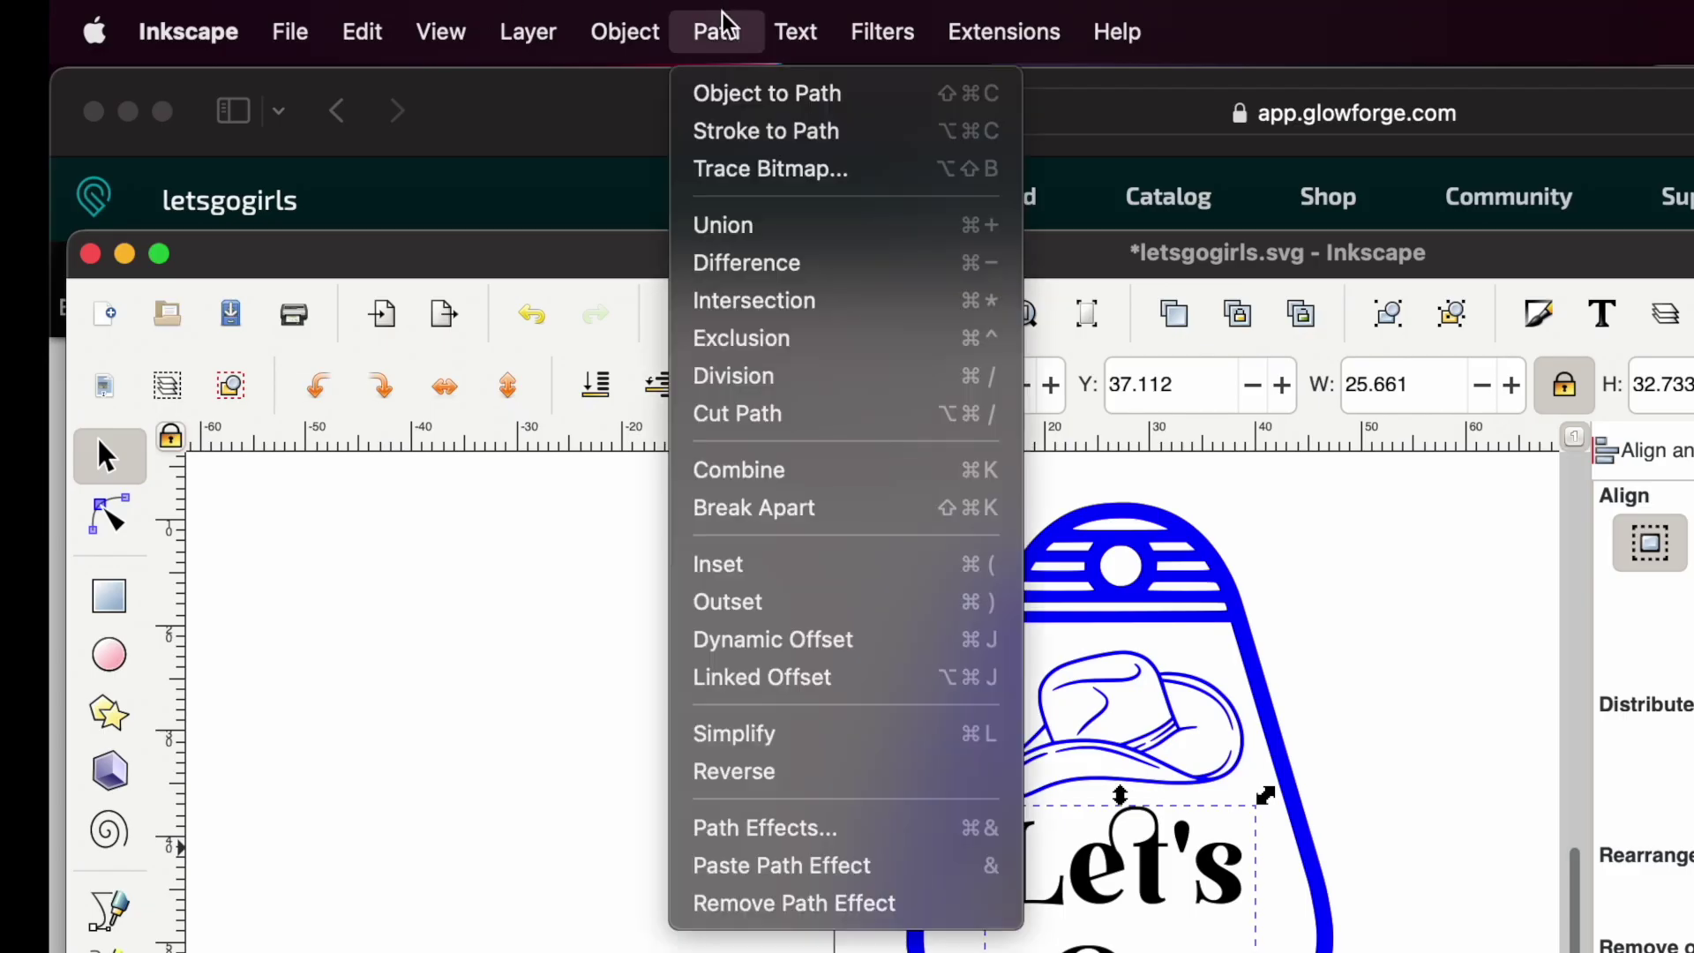
{"action": "left_click", "coordinate": [706, 18]}
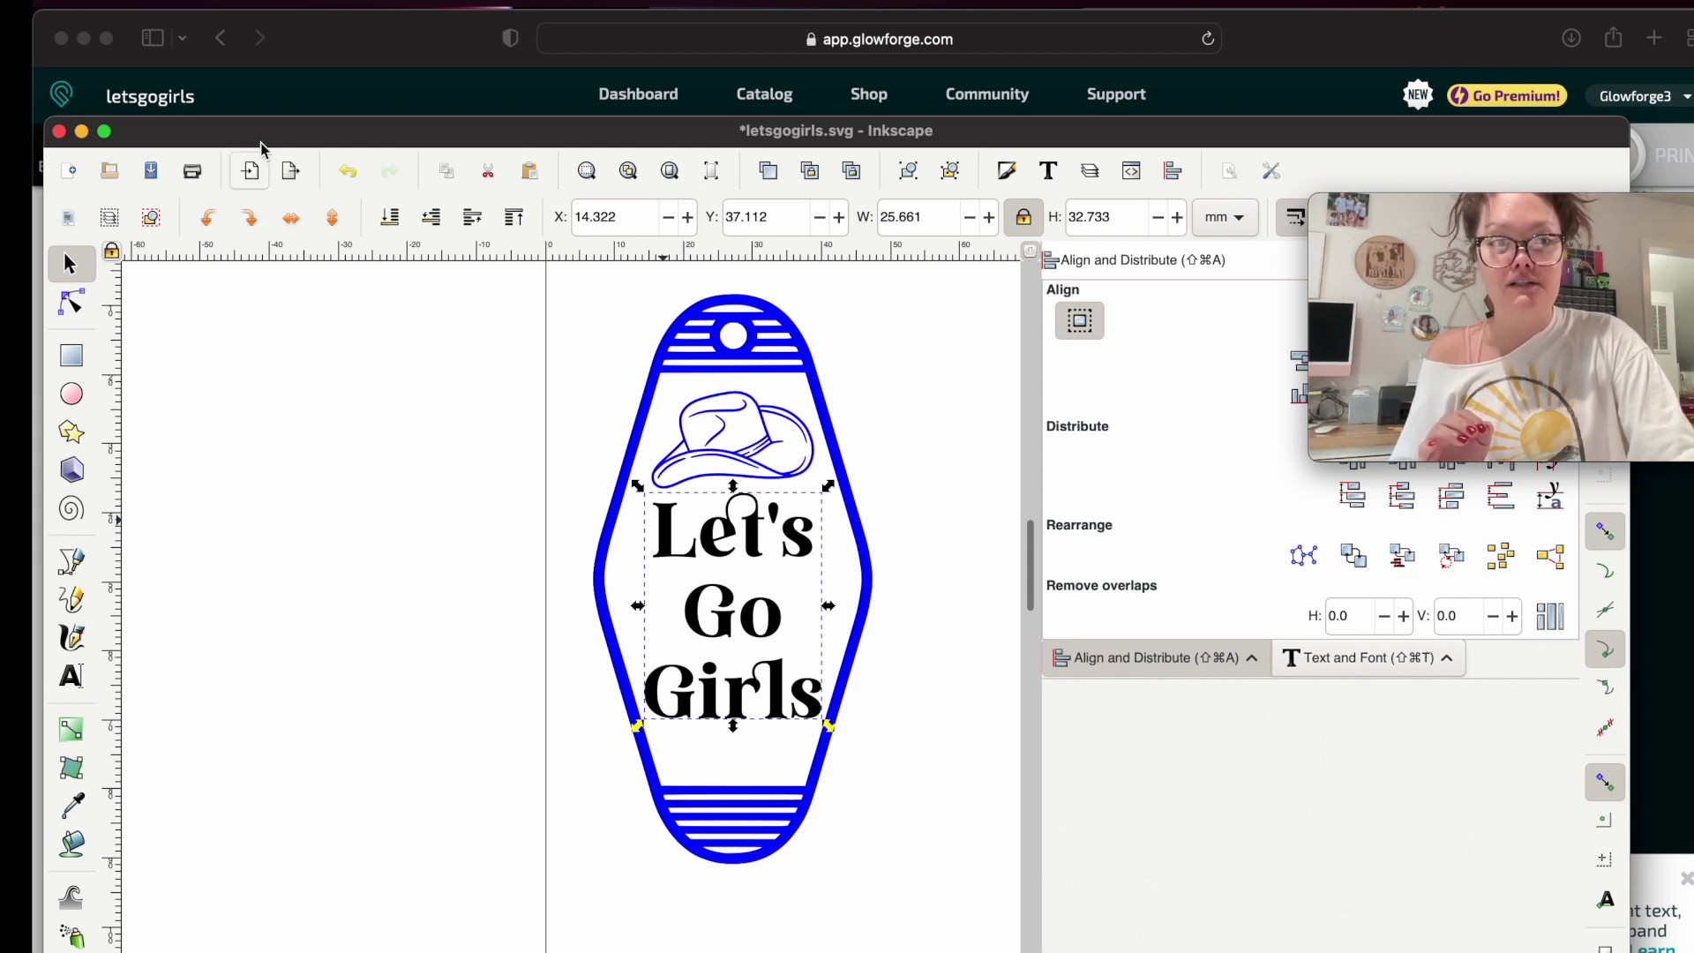
{"action": "left_click_drag", "start_coordinate": [265, 140], "coordinate": [276, 35]}
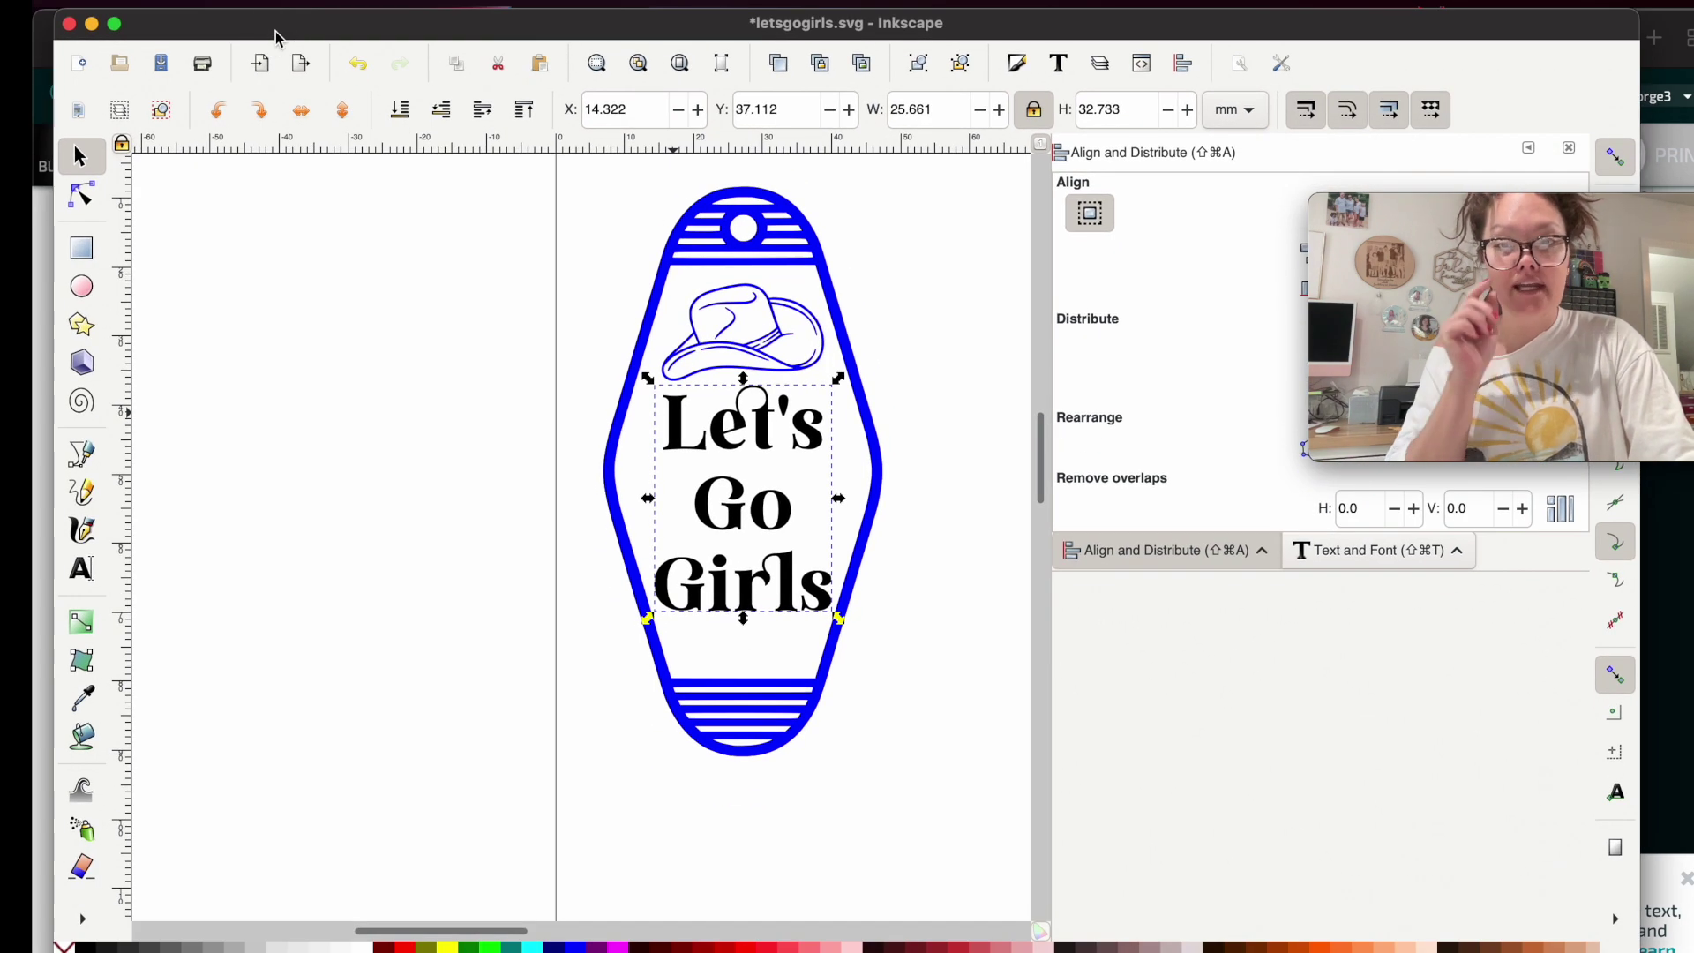